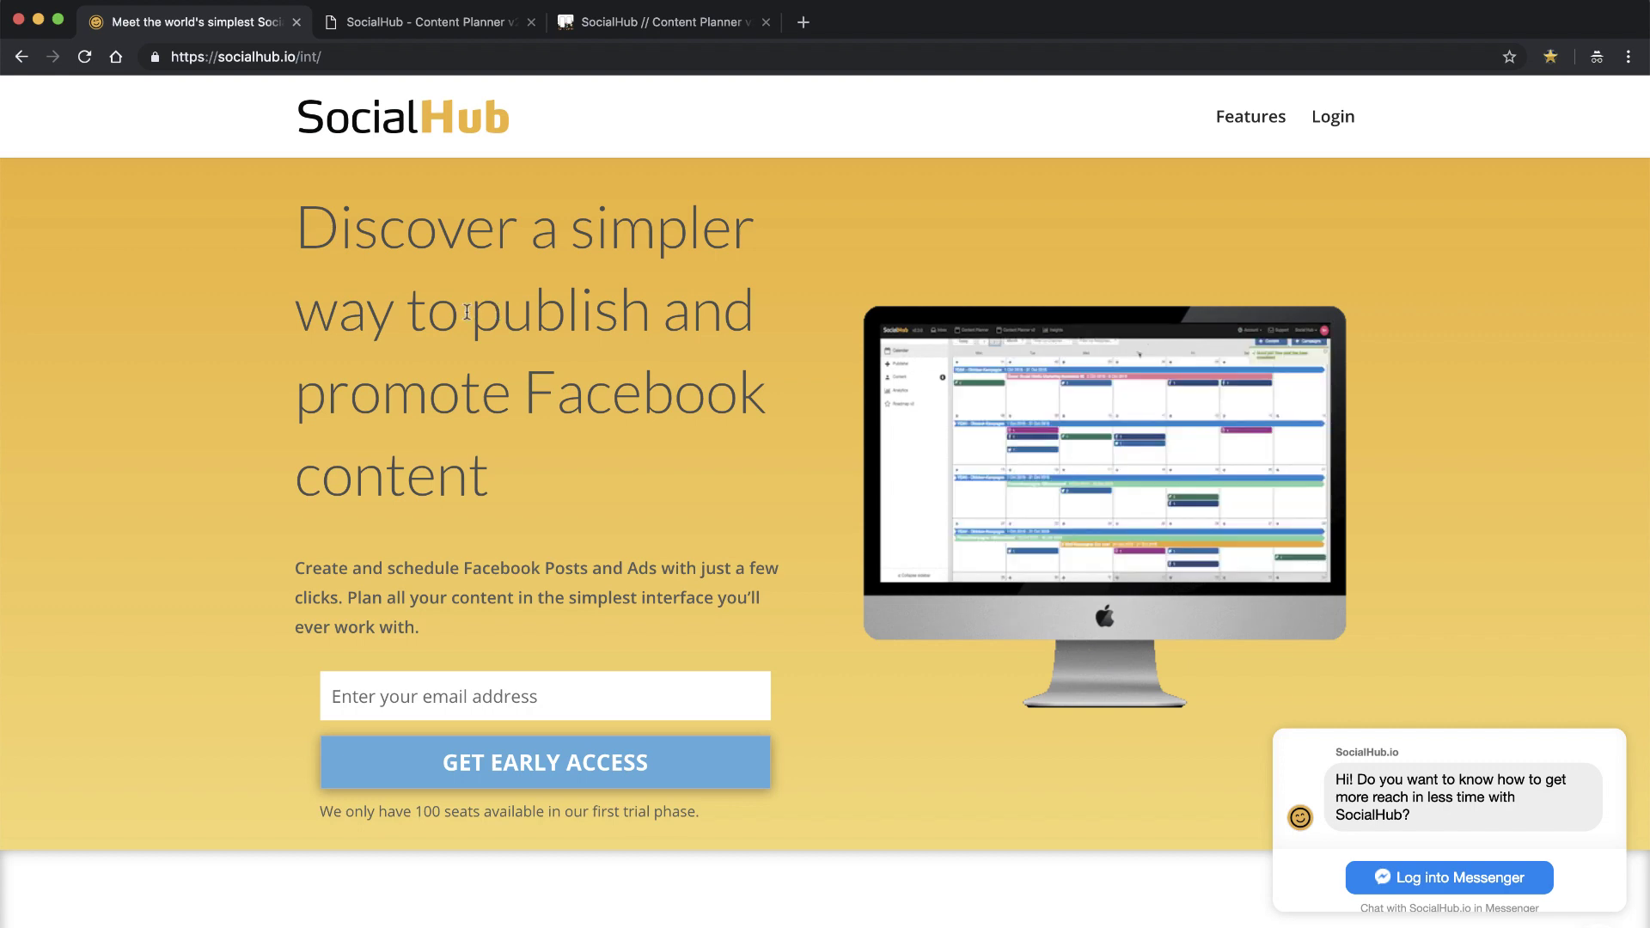
Read through the plan page, highlighting the trial phase and '100 seats available' text
scroll(356, 638, down, 2)
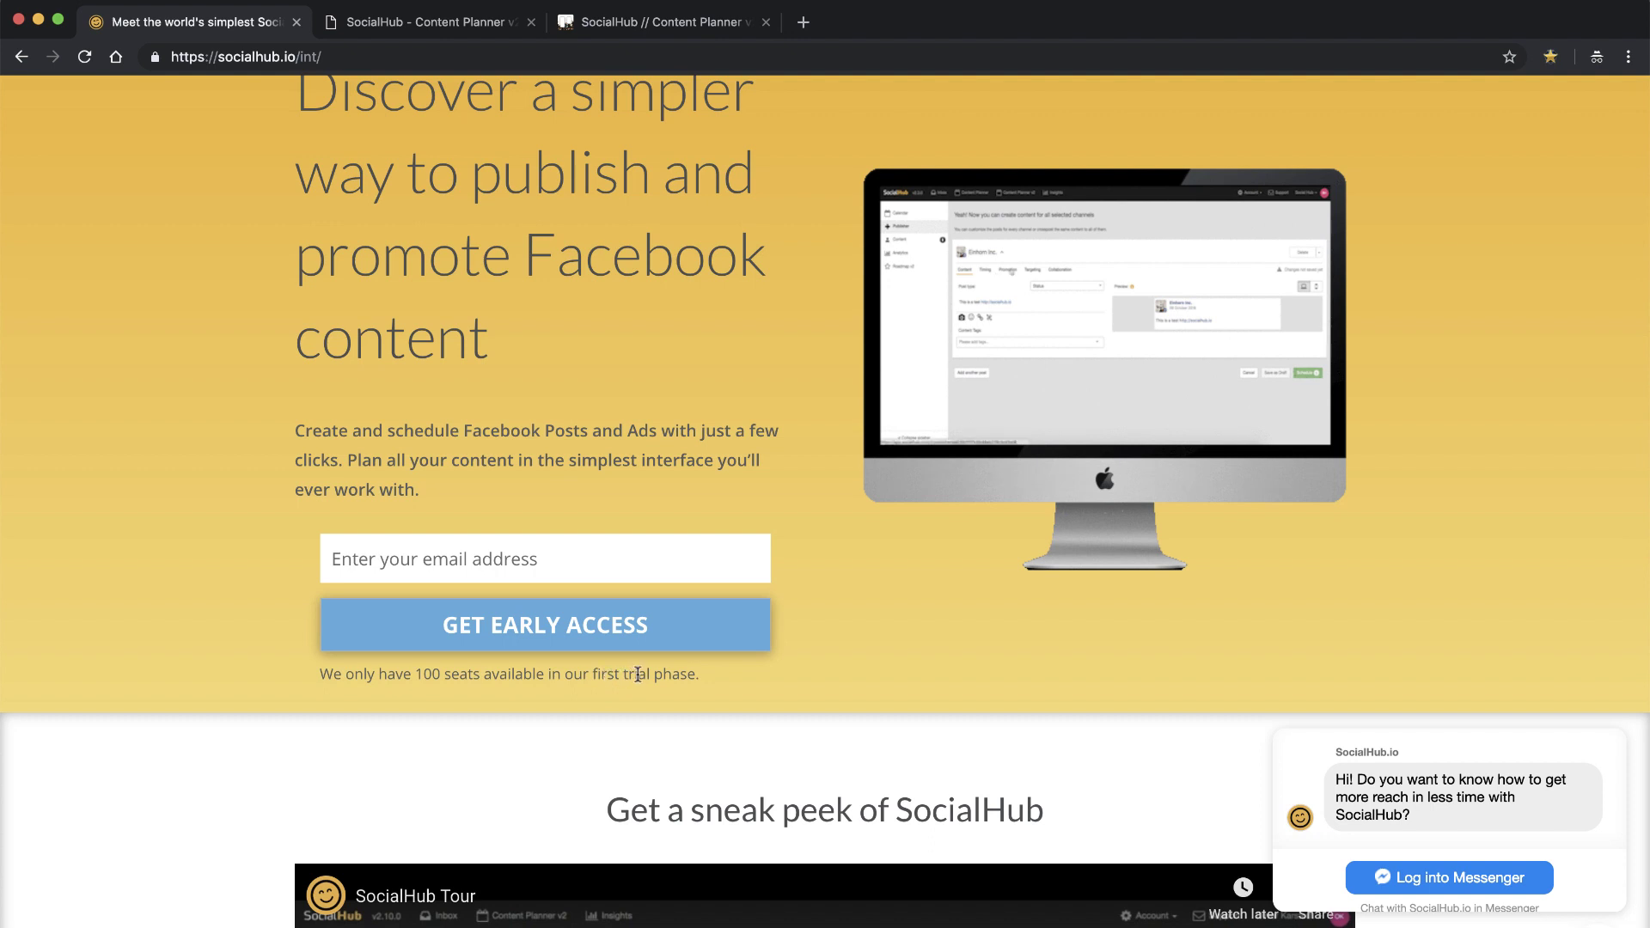
drag(638, 673, 674, 674)
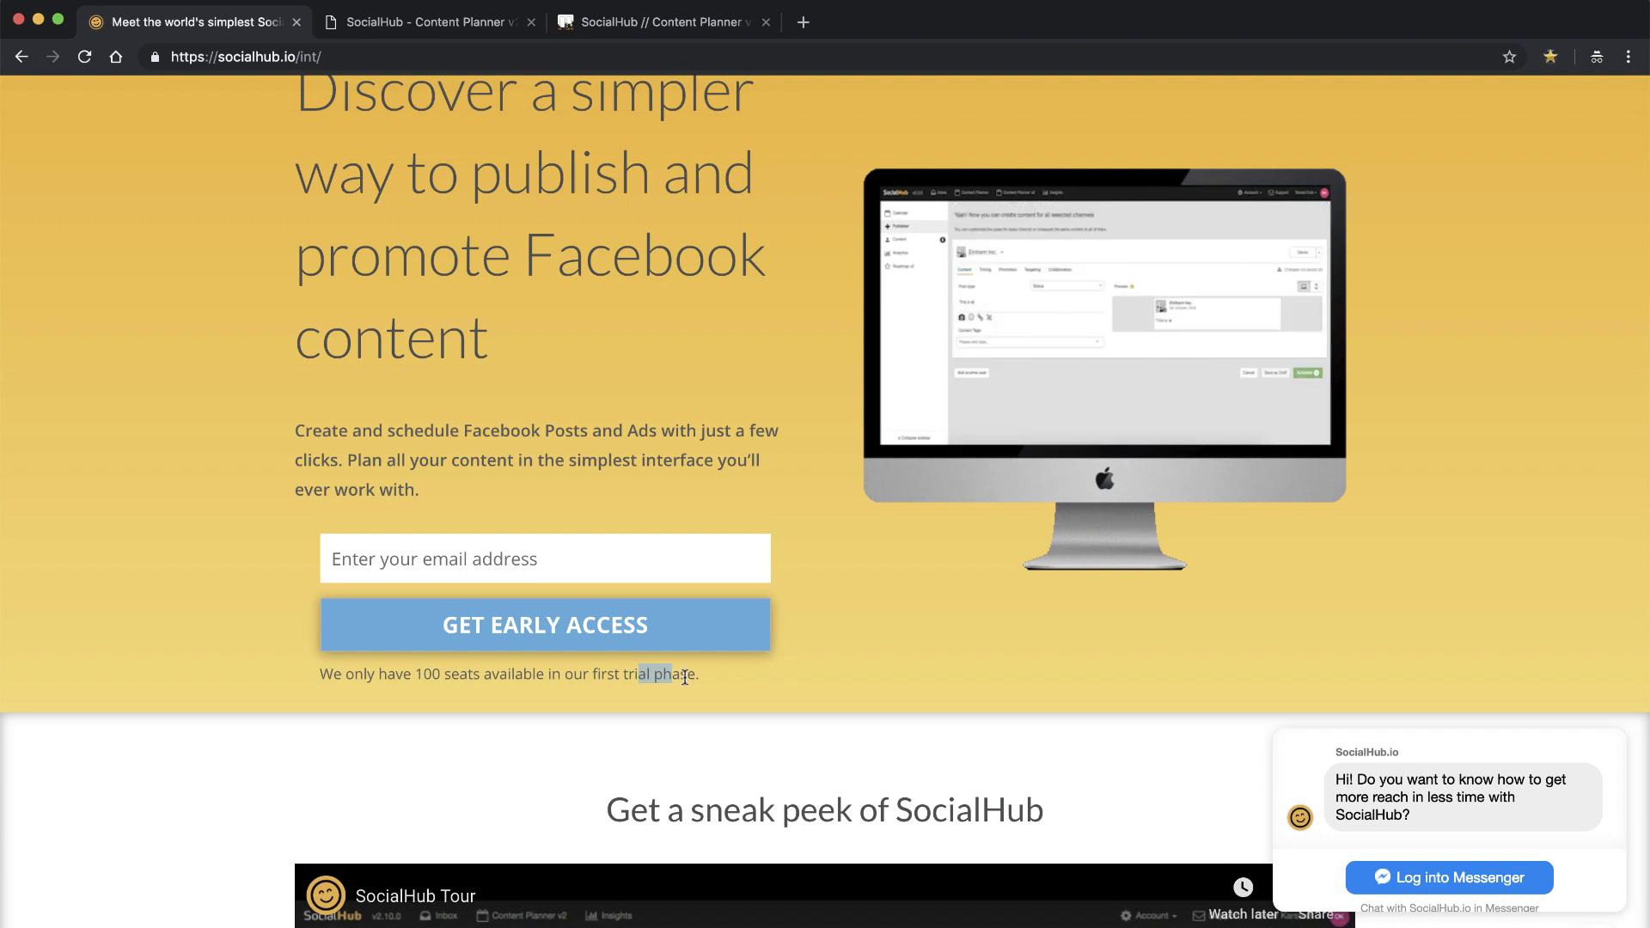
scroll(685, 678, up, 2)
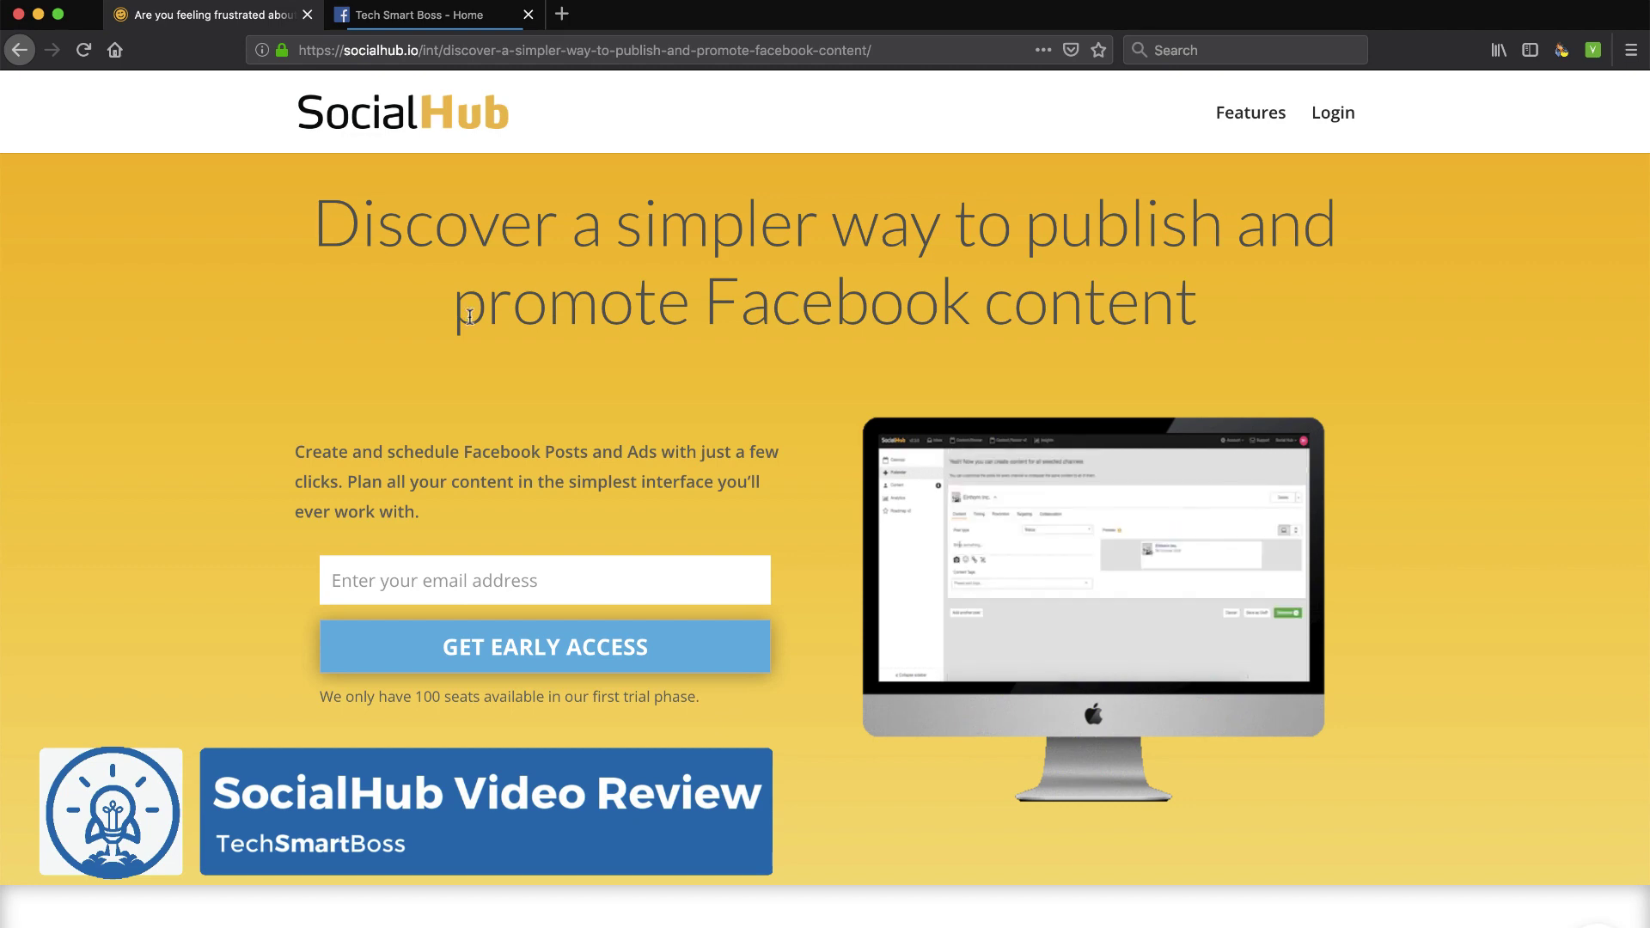
scroll(502, 421, down, 2)
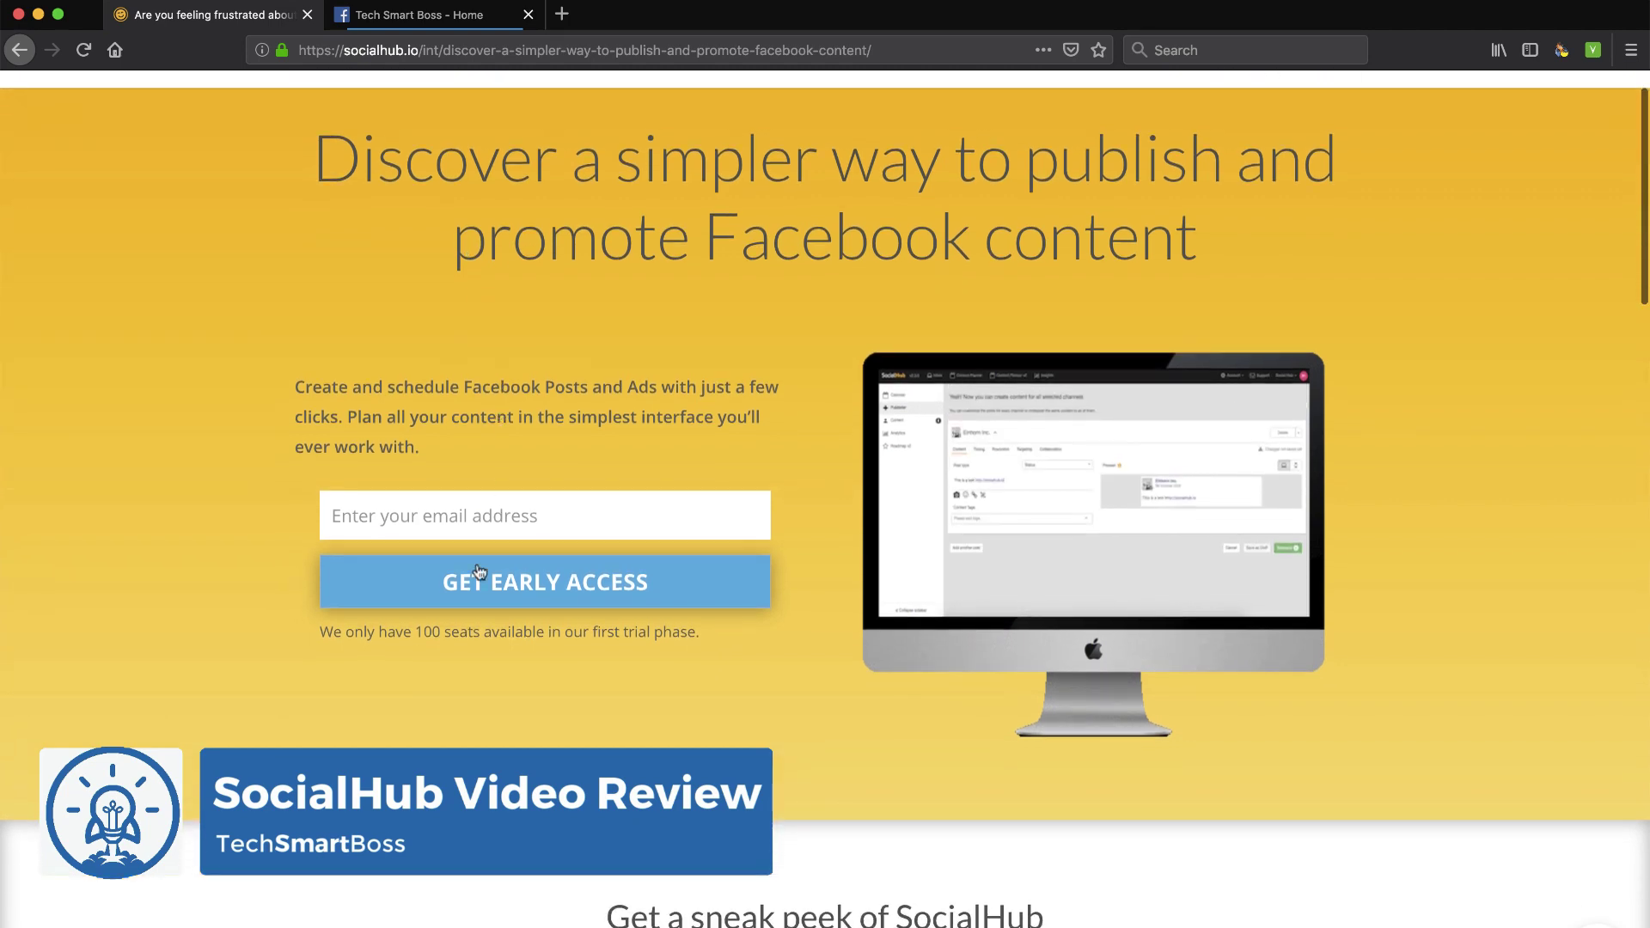
drag(417, 635, 628, 643)
click(675, 640)
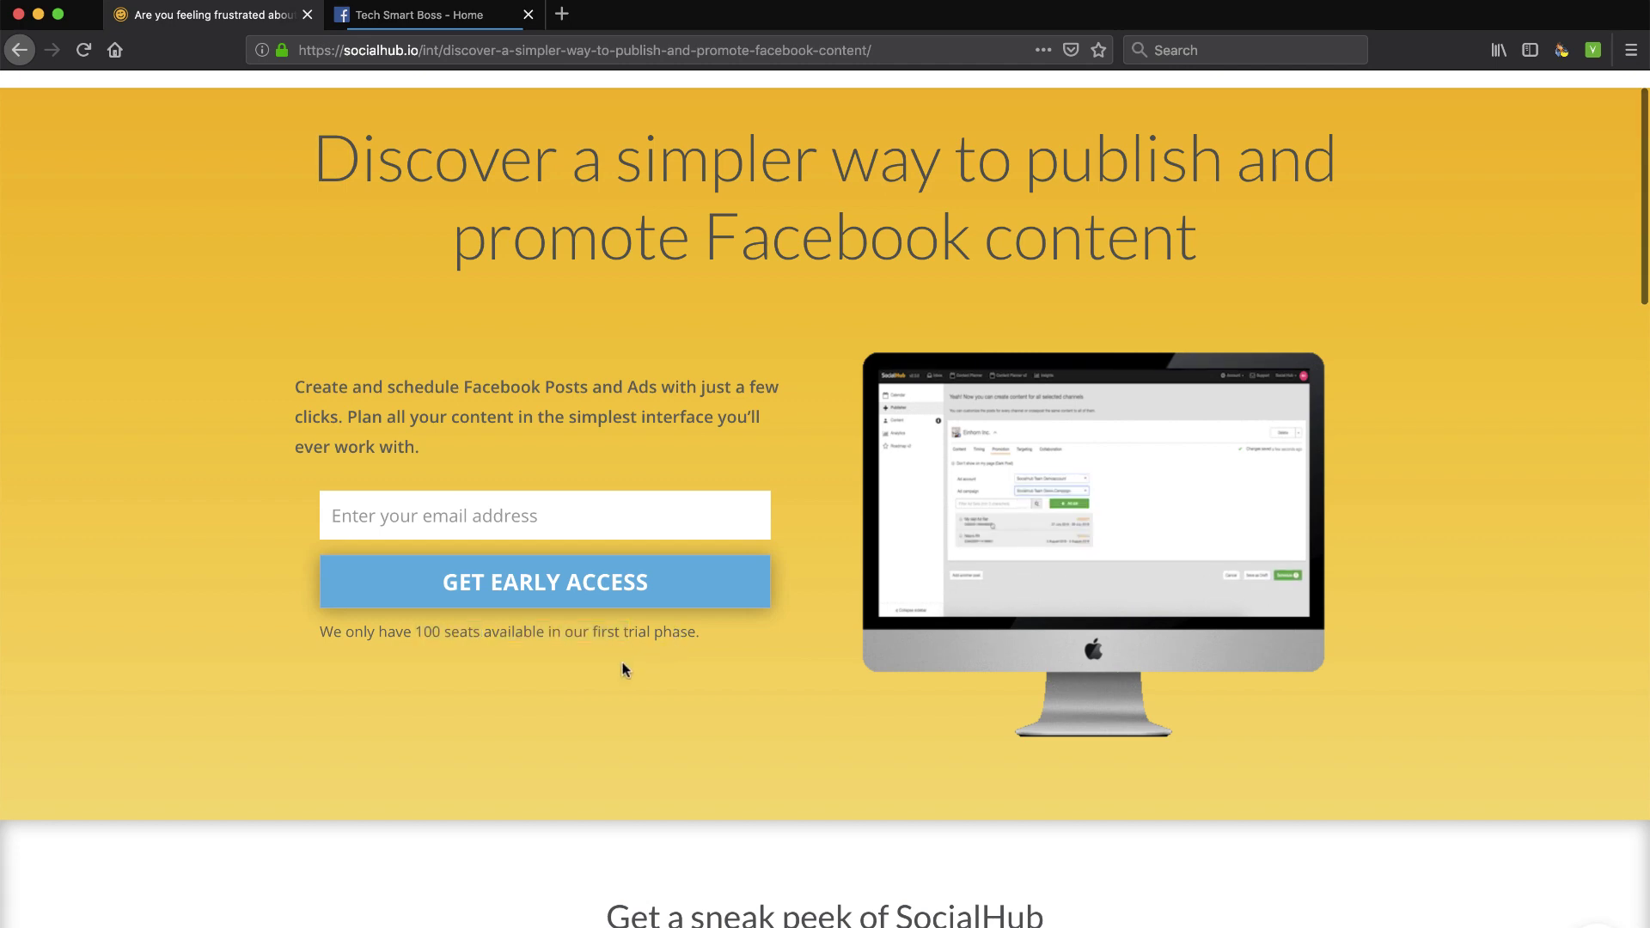
scroll(622, 662, down, 5)
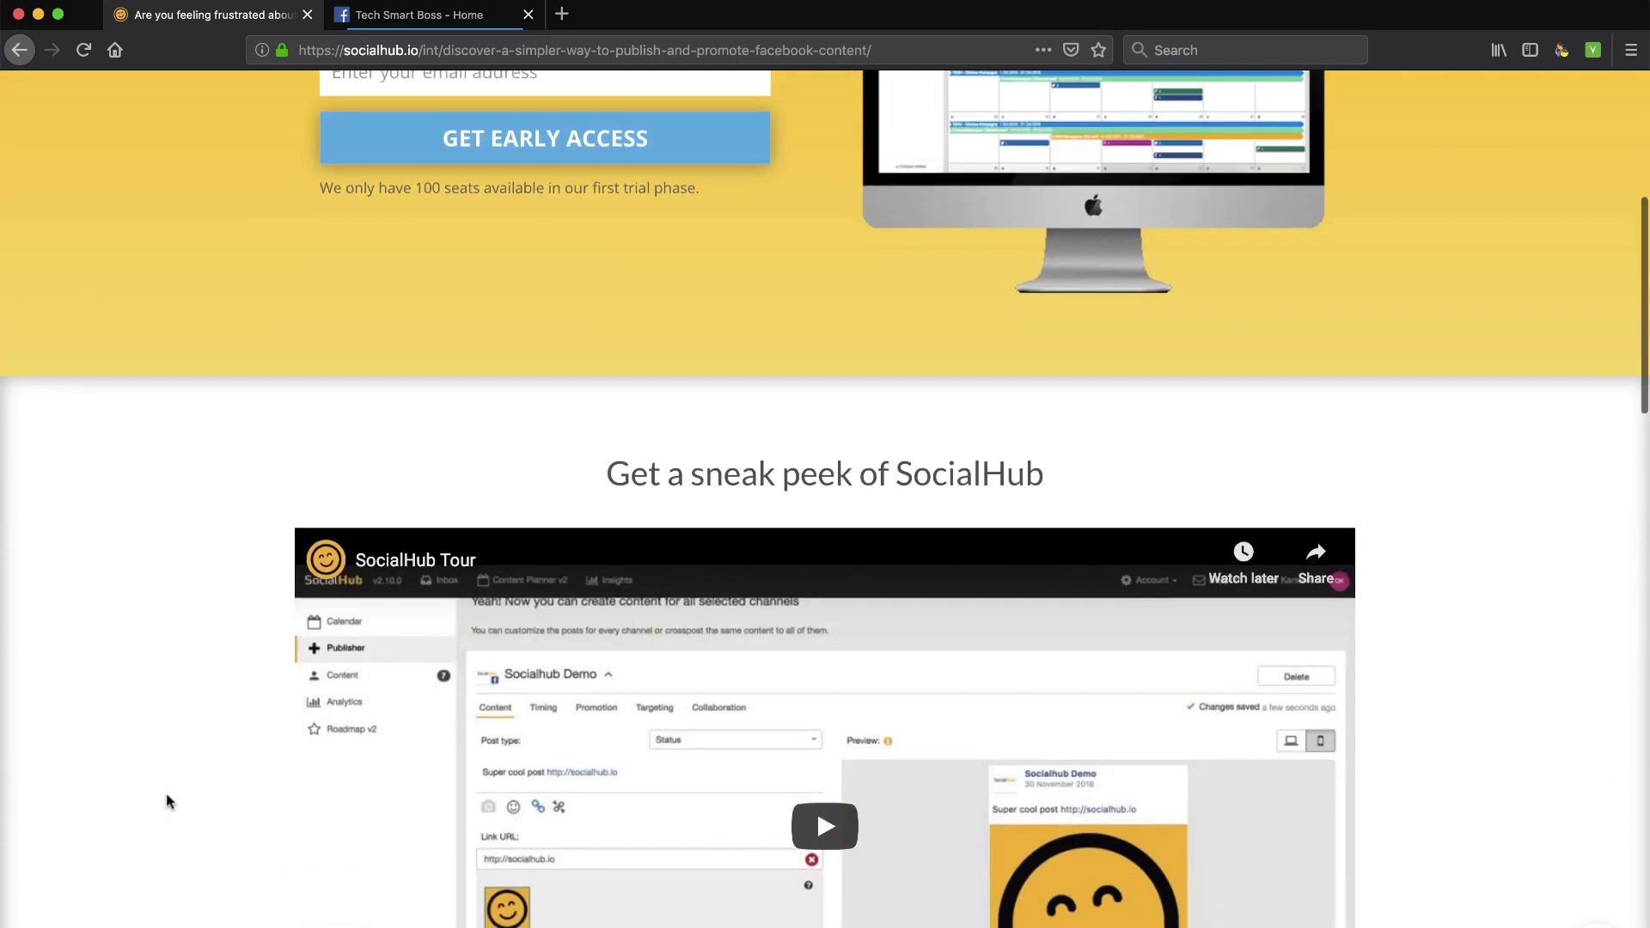
scroll(167, 793, down, 8)
scroll(168, 799, up, 15)
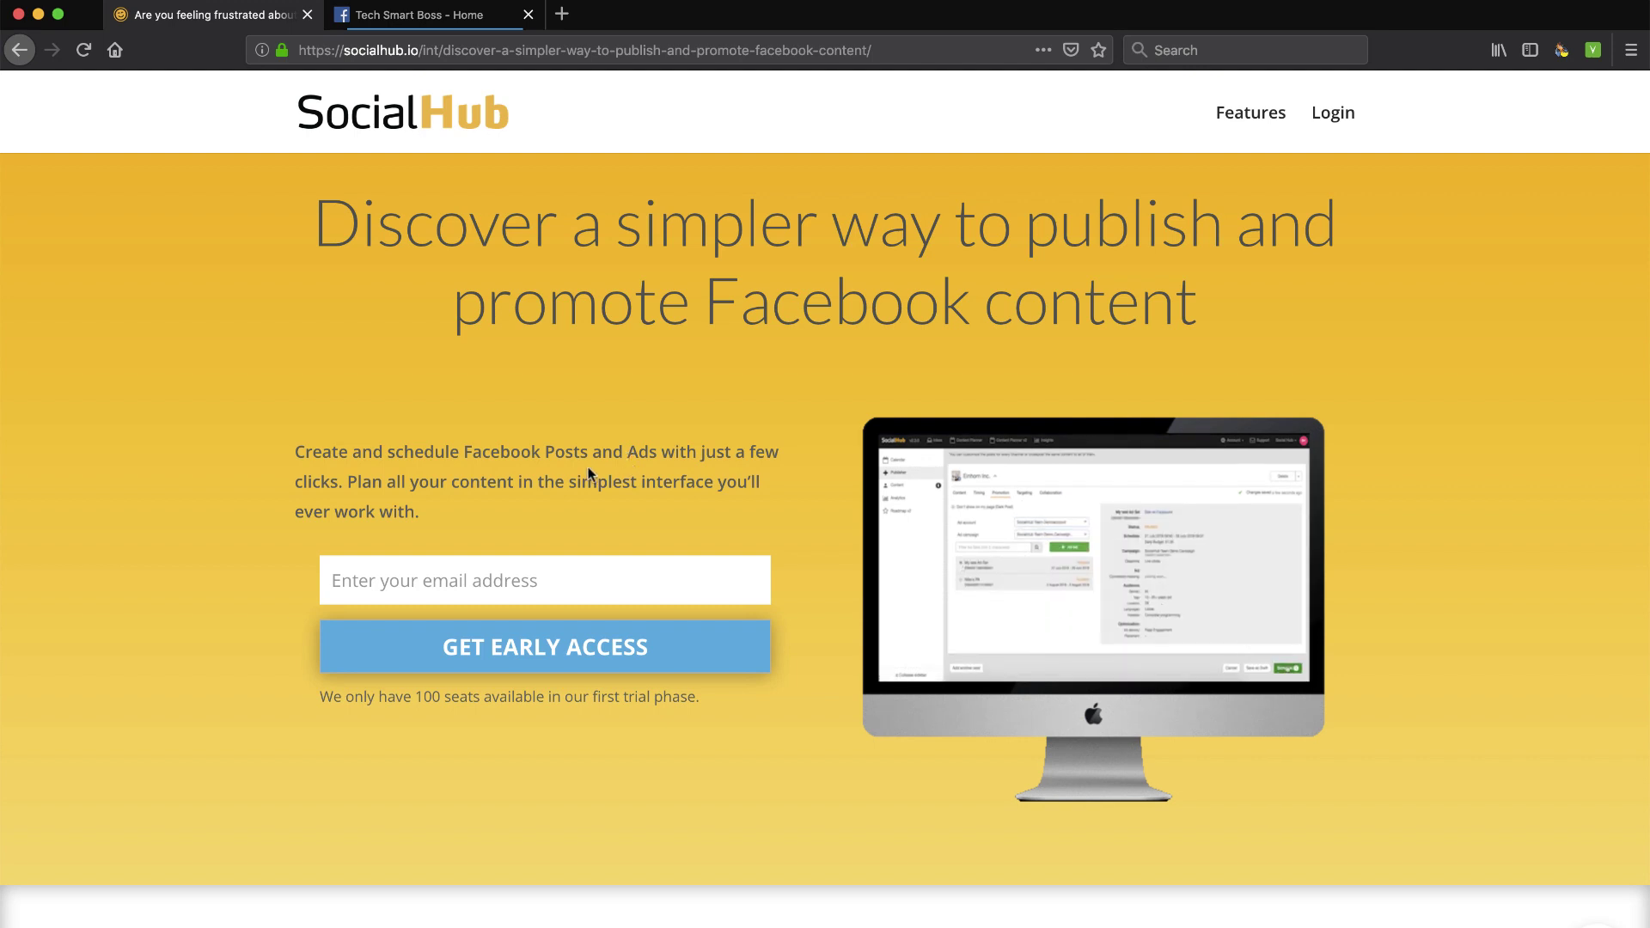
Highlight the word 'Ads', scroll further down, then return to the top of the page
double_click(636, 452)
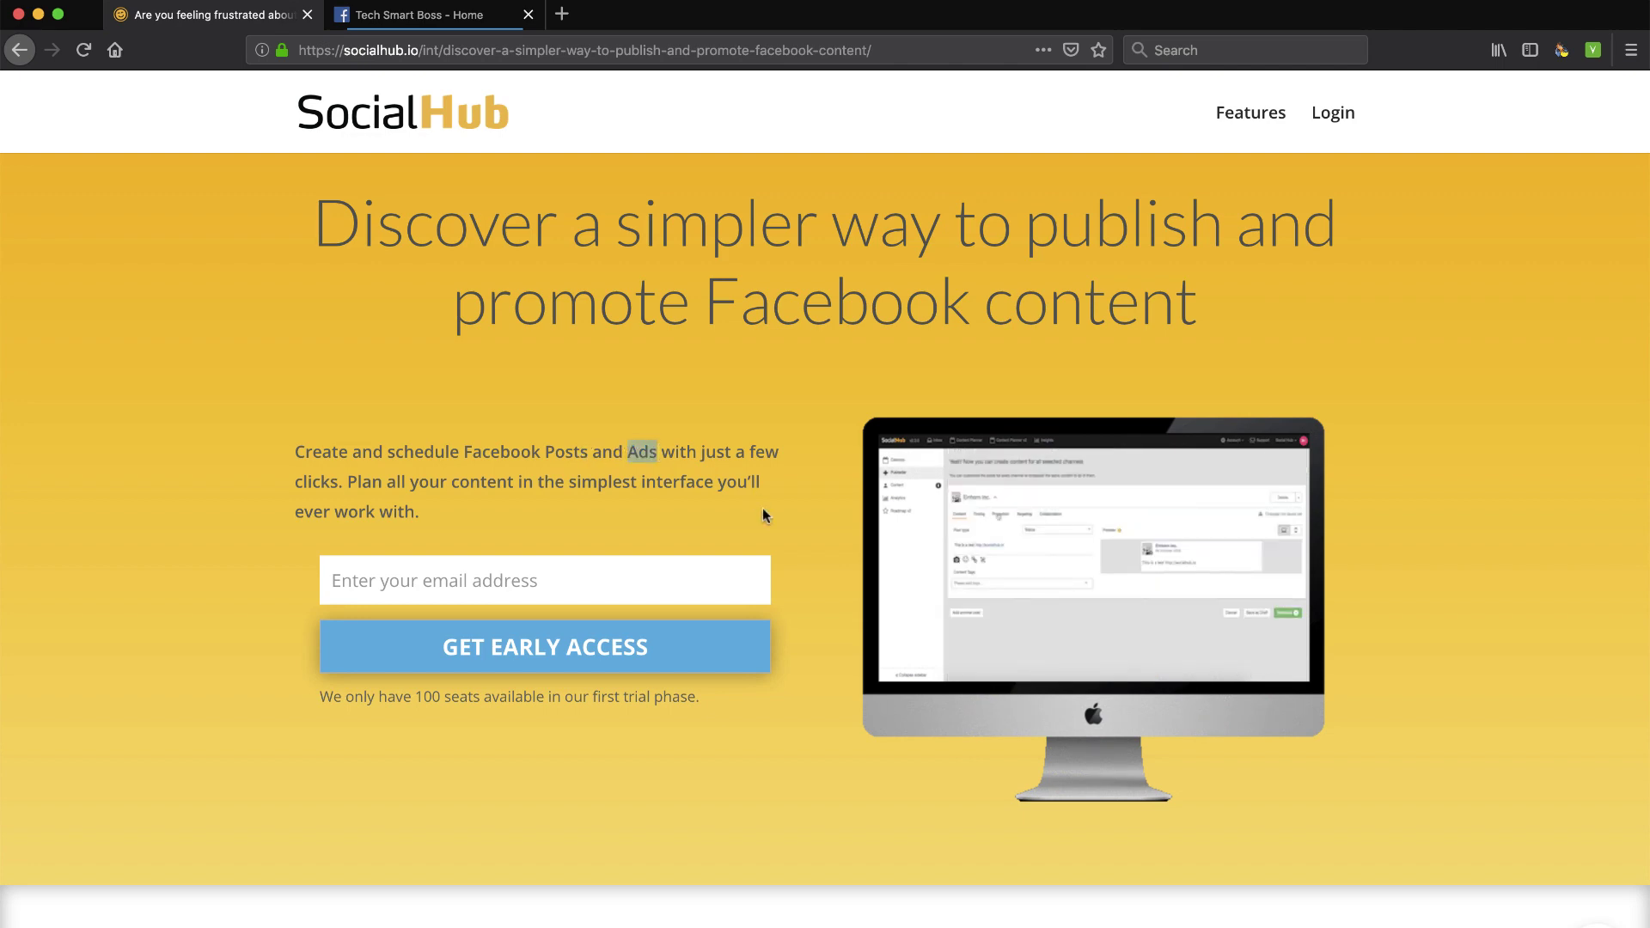
scroll(811, 668, down, 5)
scroll(811, 669, down, 15)
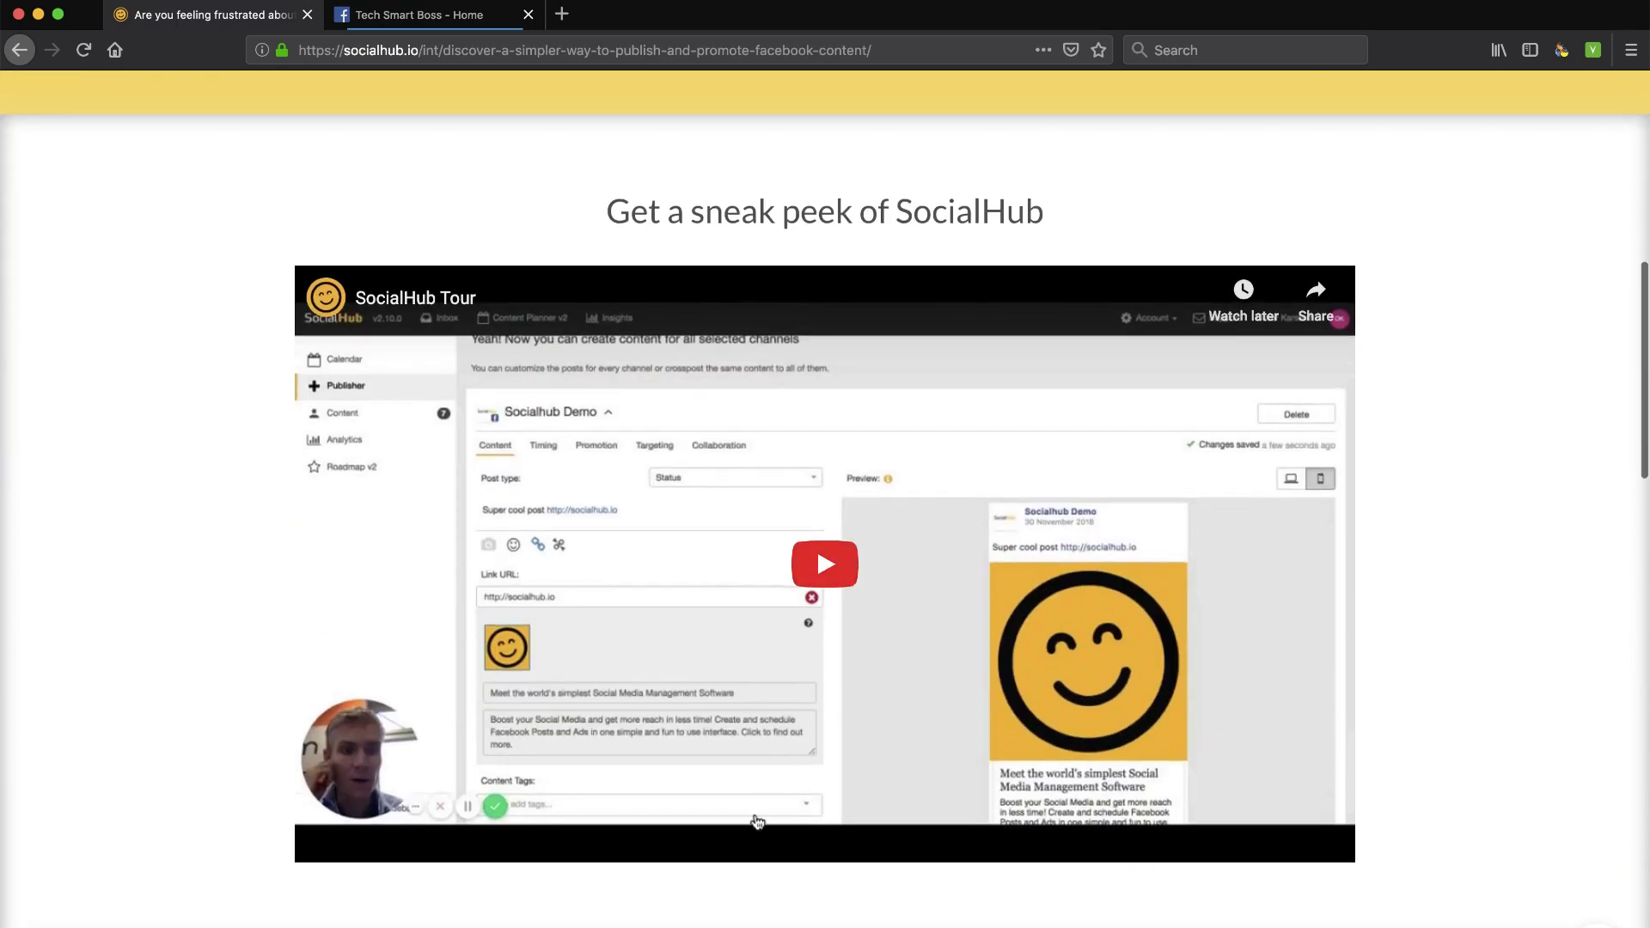
scroll(755, 813, down, 19)
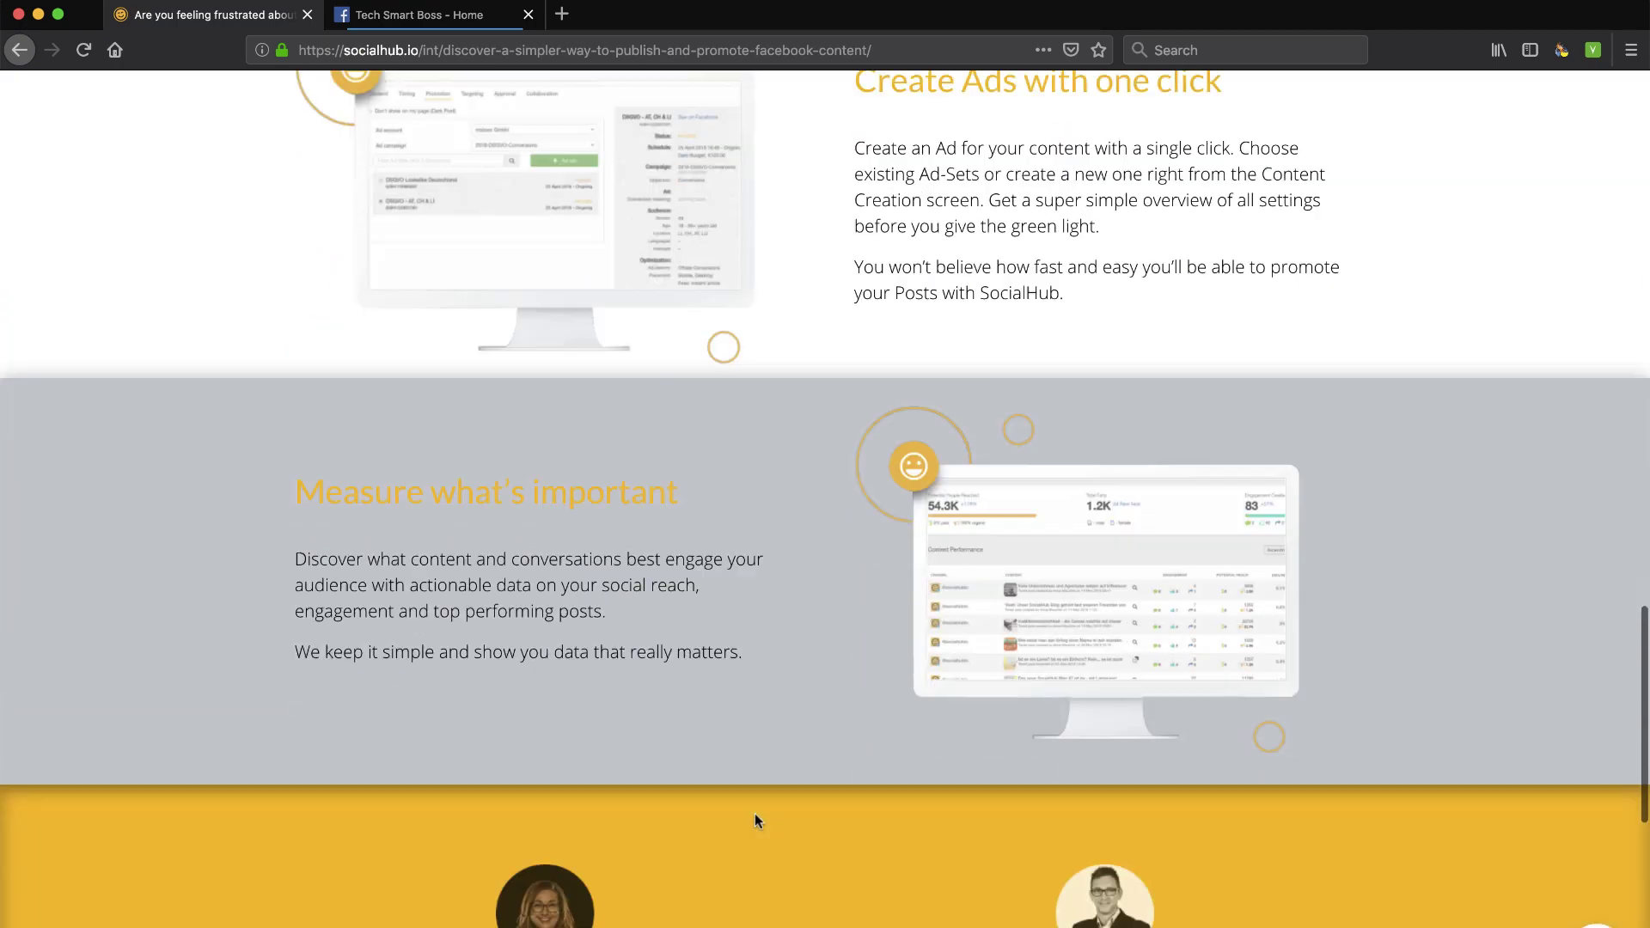
key(Home)
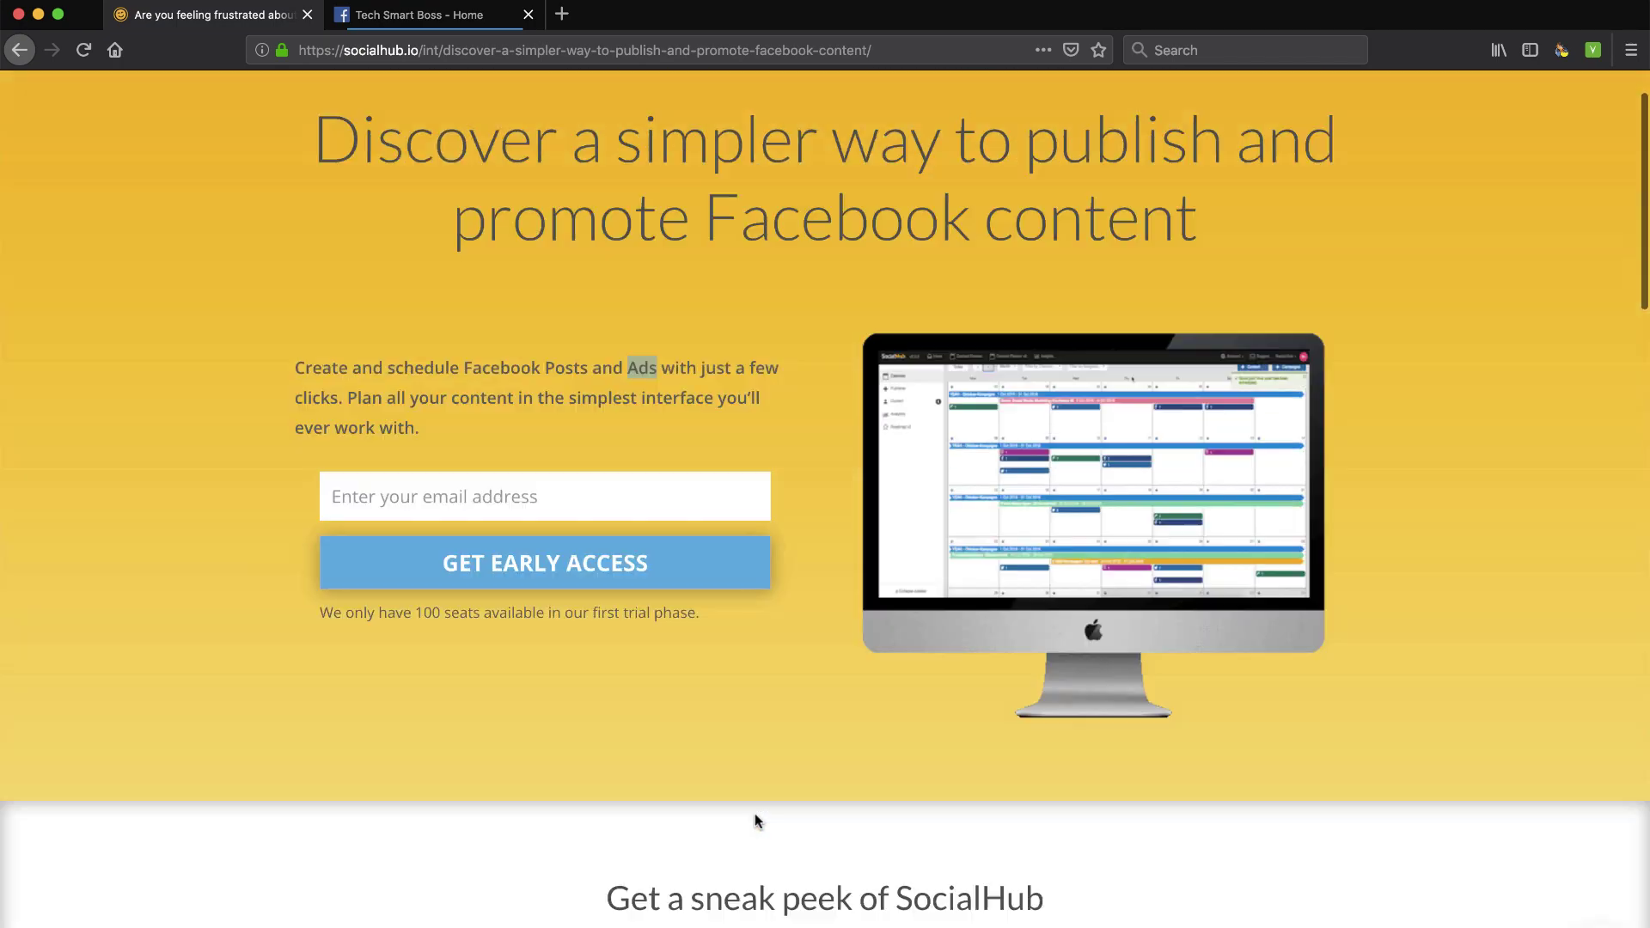
Load the password-reset link and set and confirm a new account password
click(700, 52)
key(super+v)
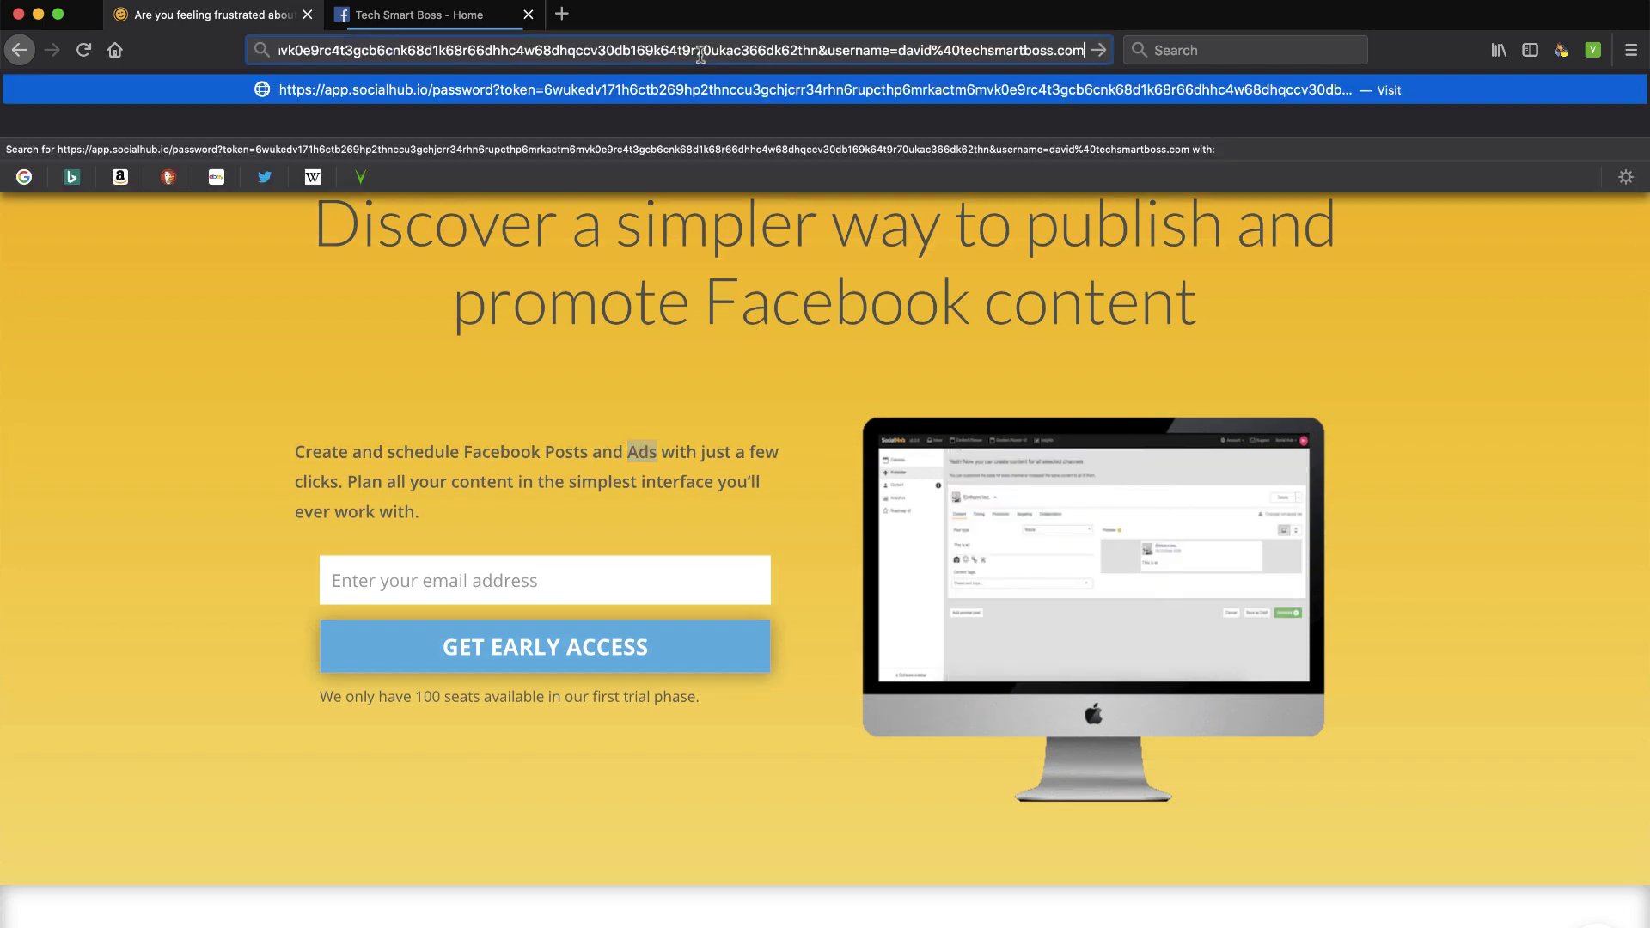
key(Return)
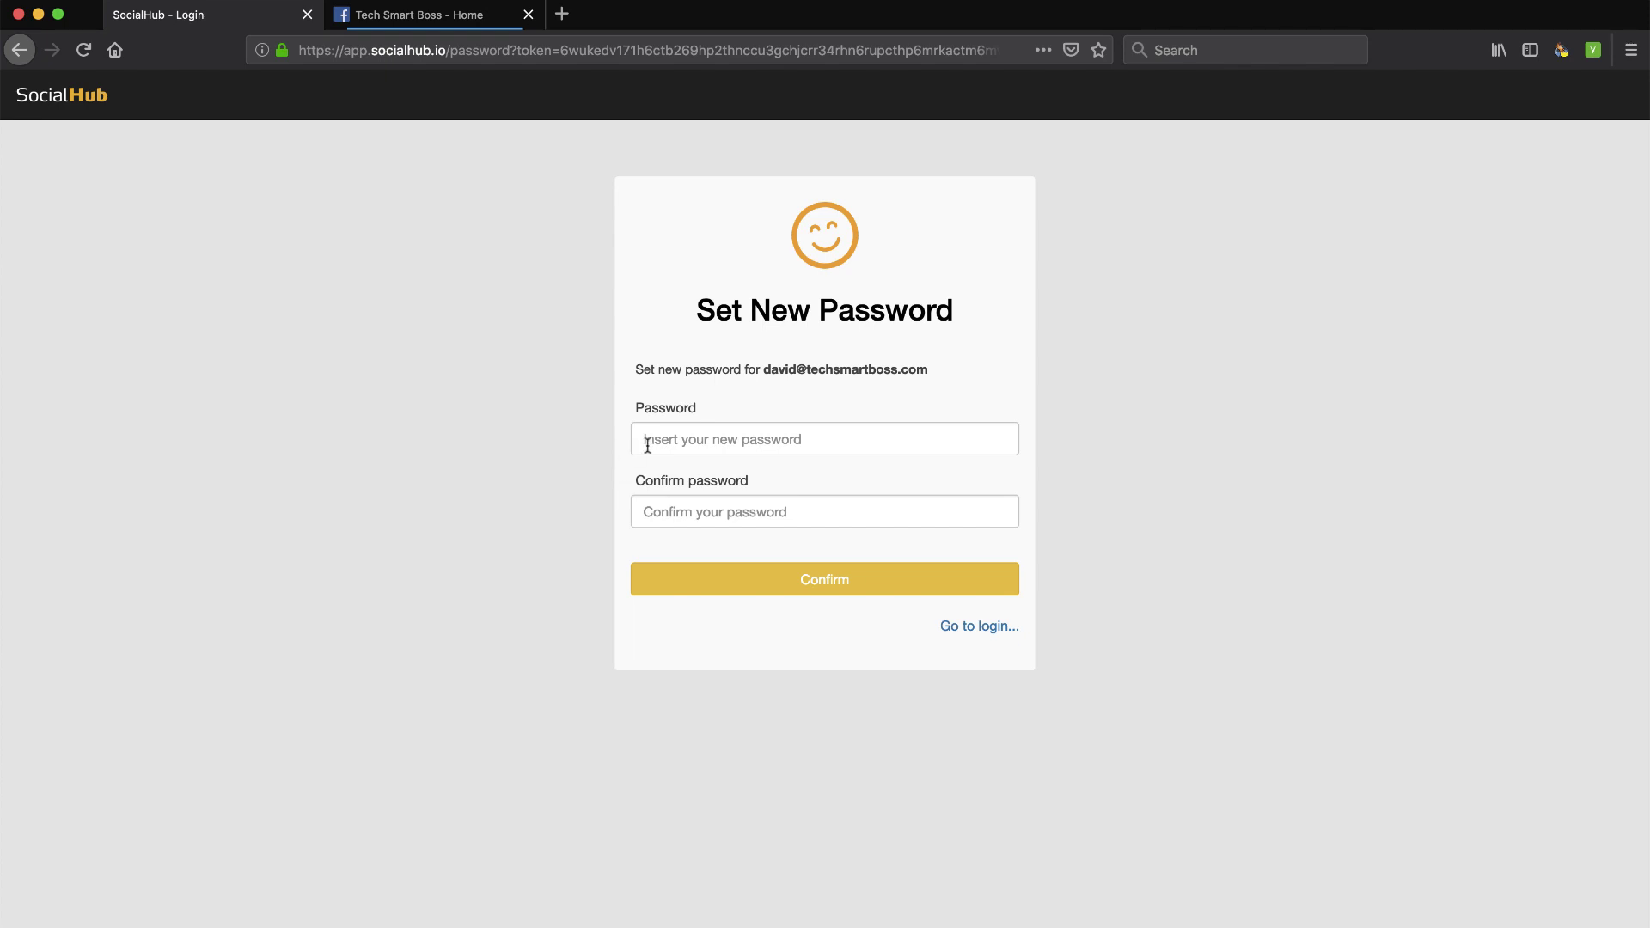
click(680, 439)
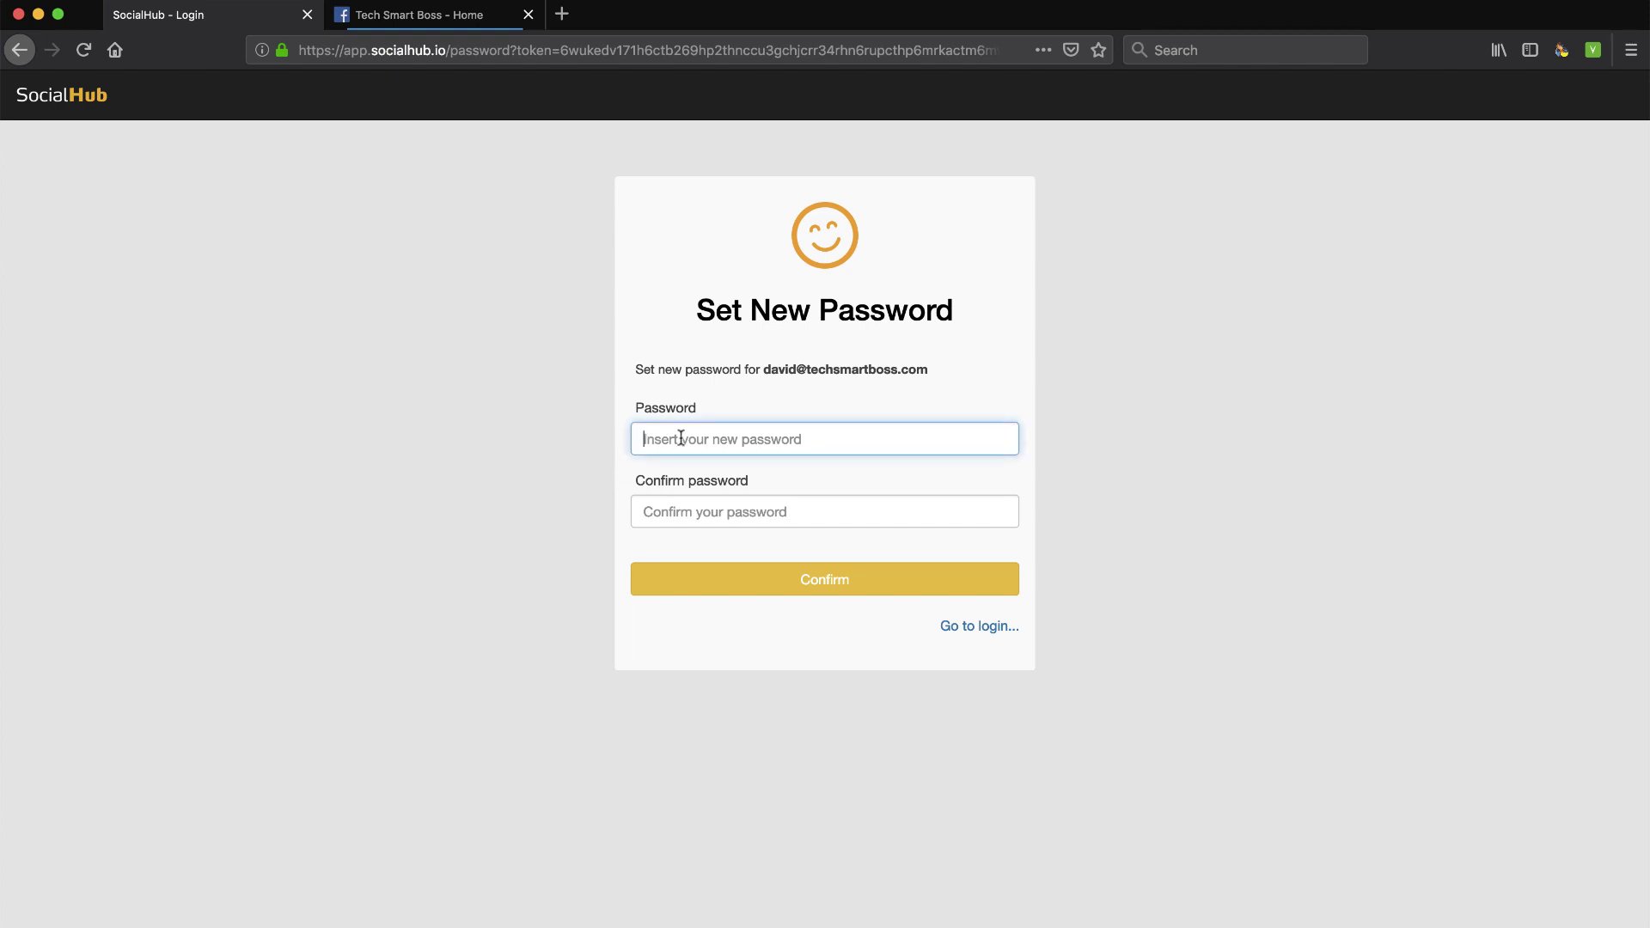
text(•)
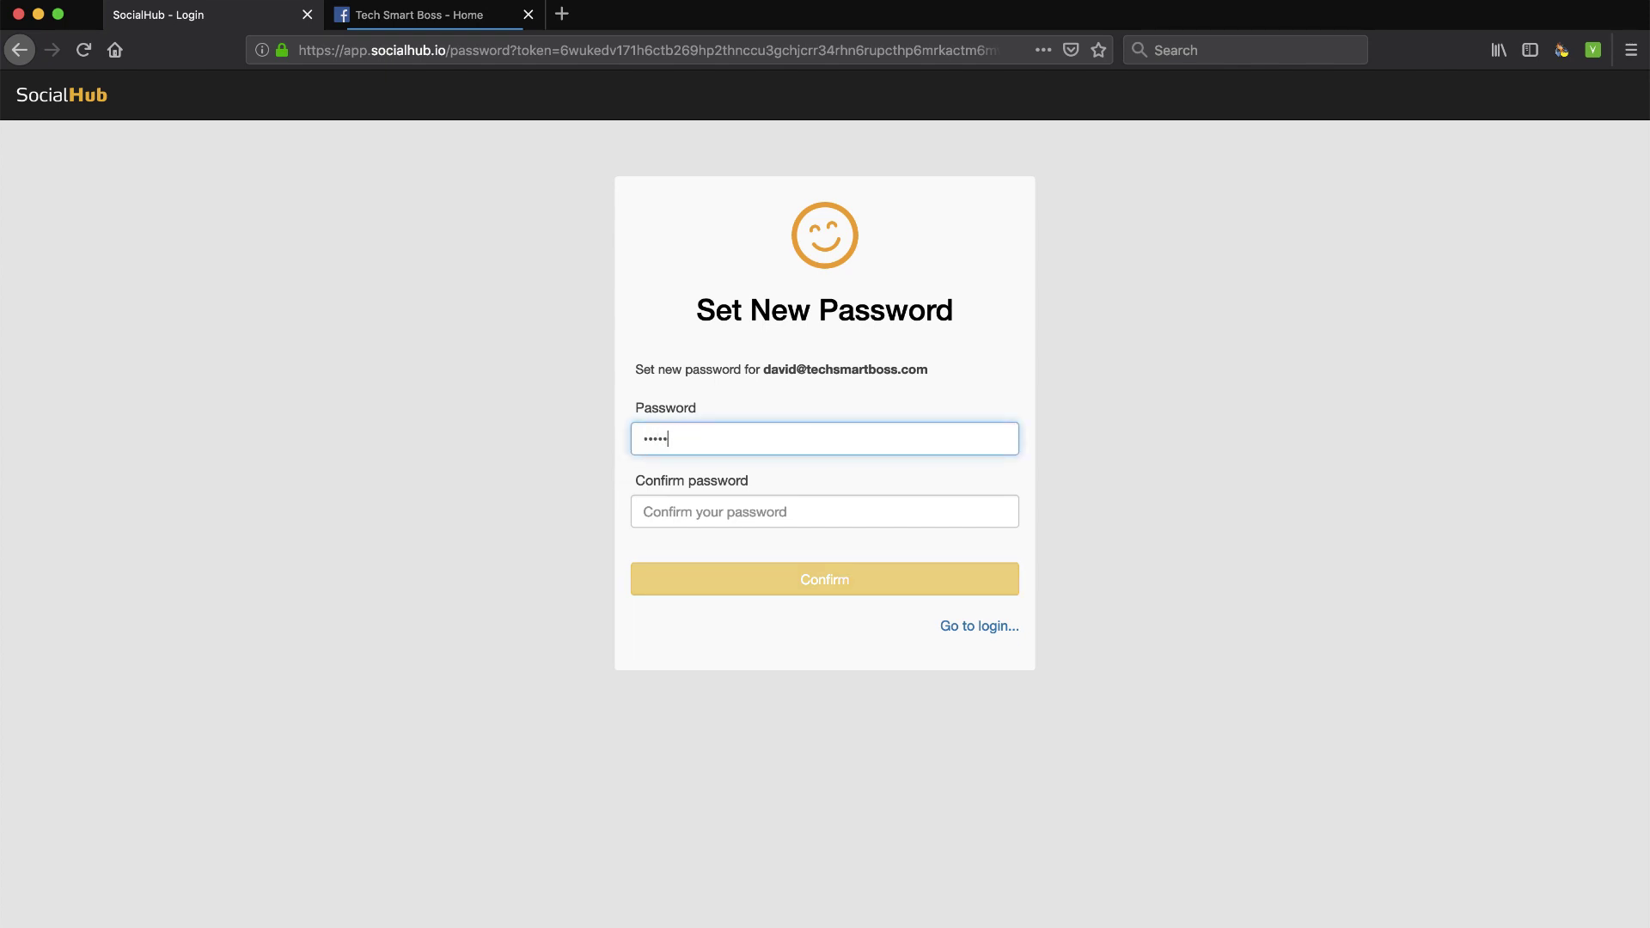
click(722, 507)
text(••)
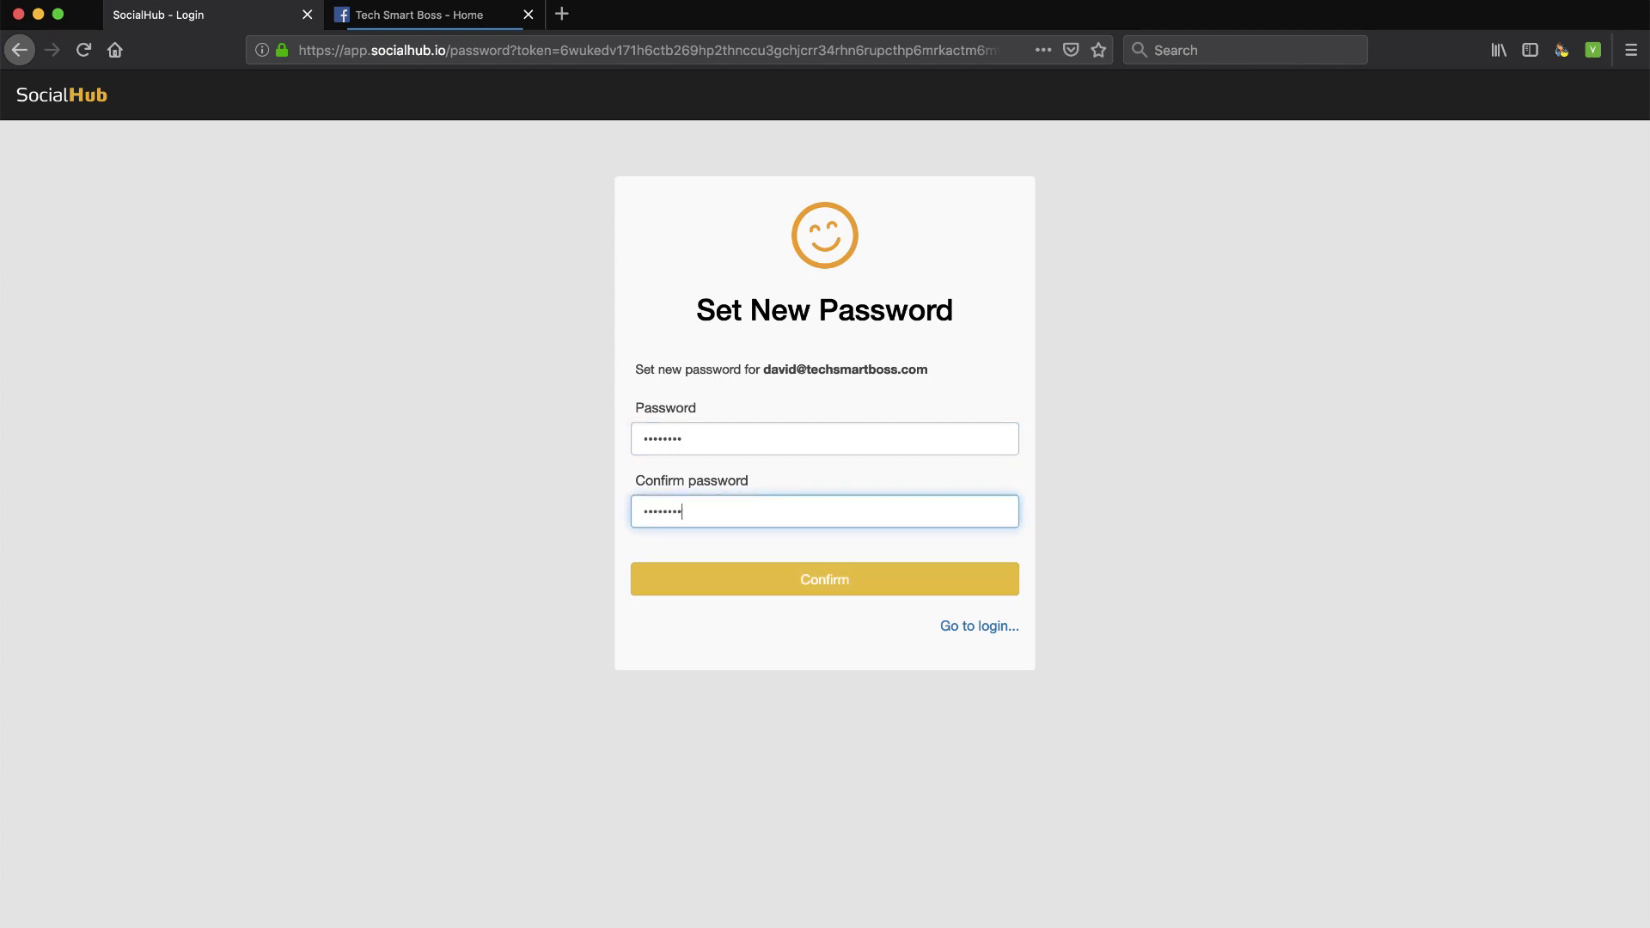
click(827, 582)
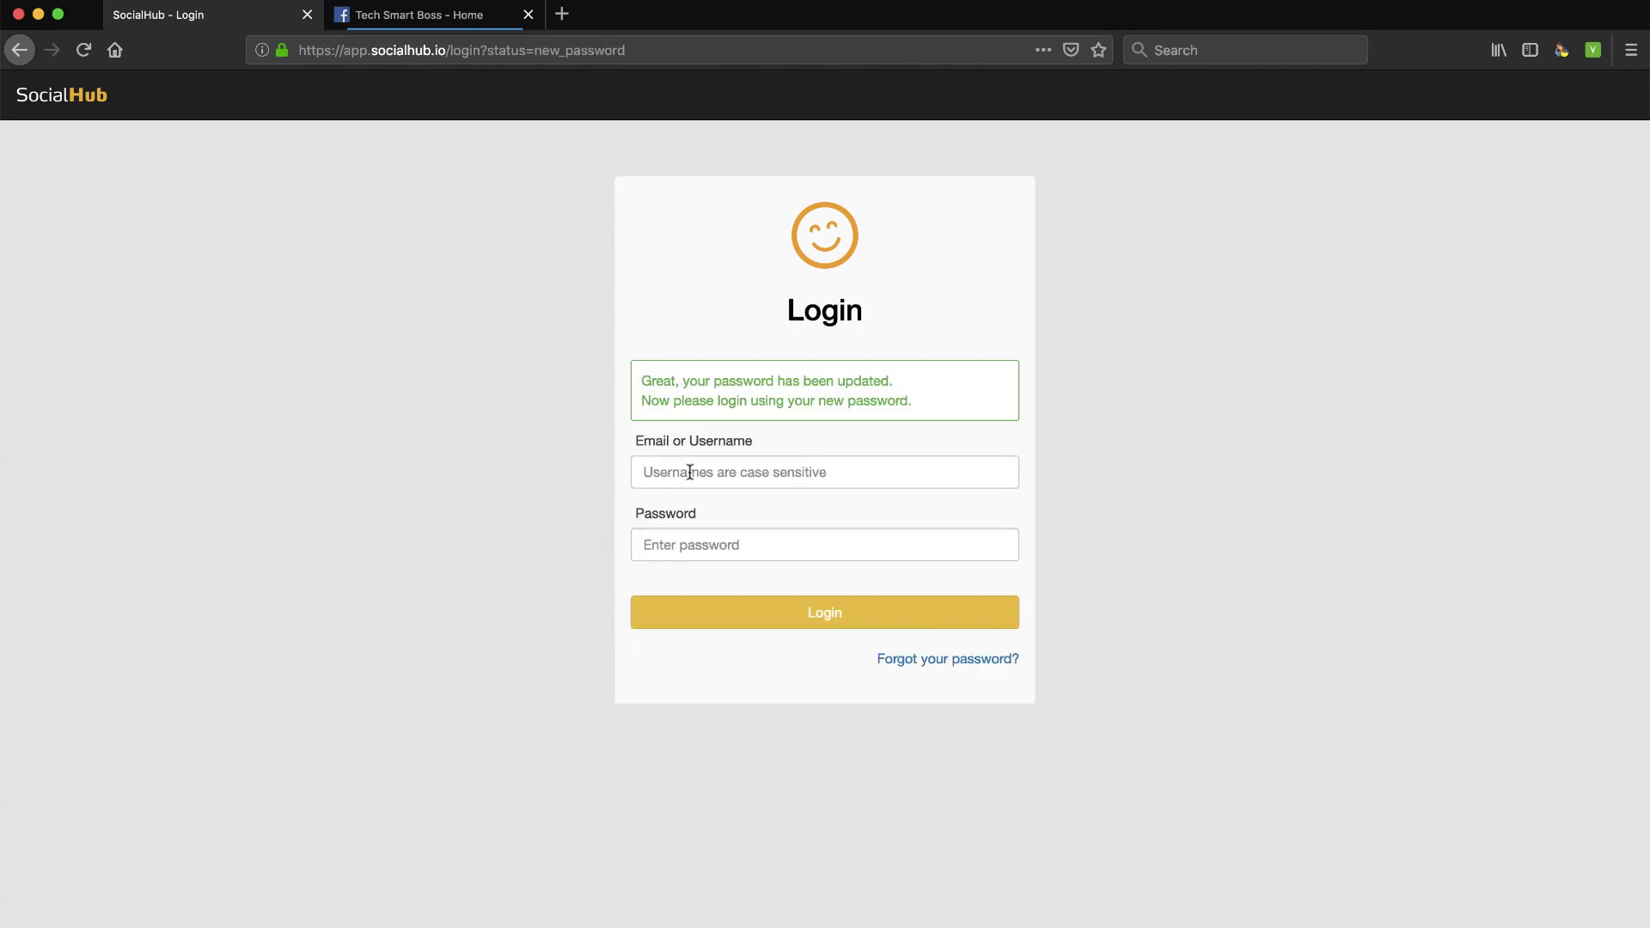
Log in to SocialHub with the account e-mail and the new password
click(689, 471)
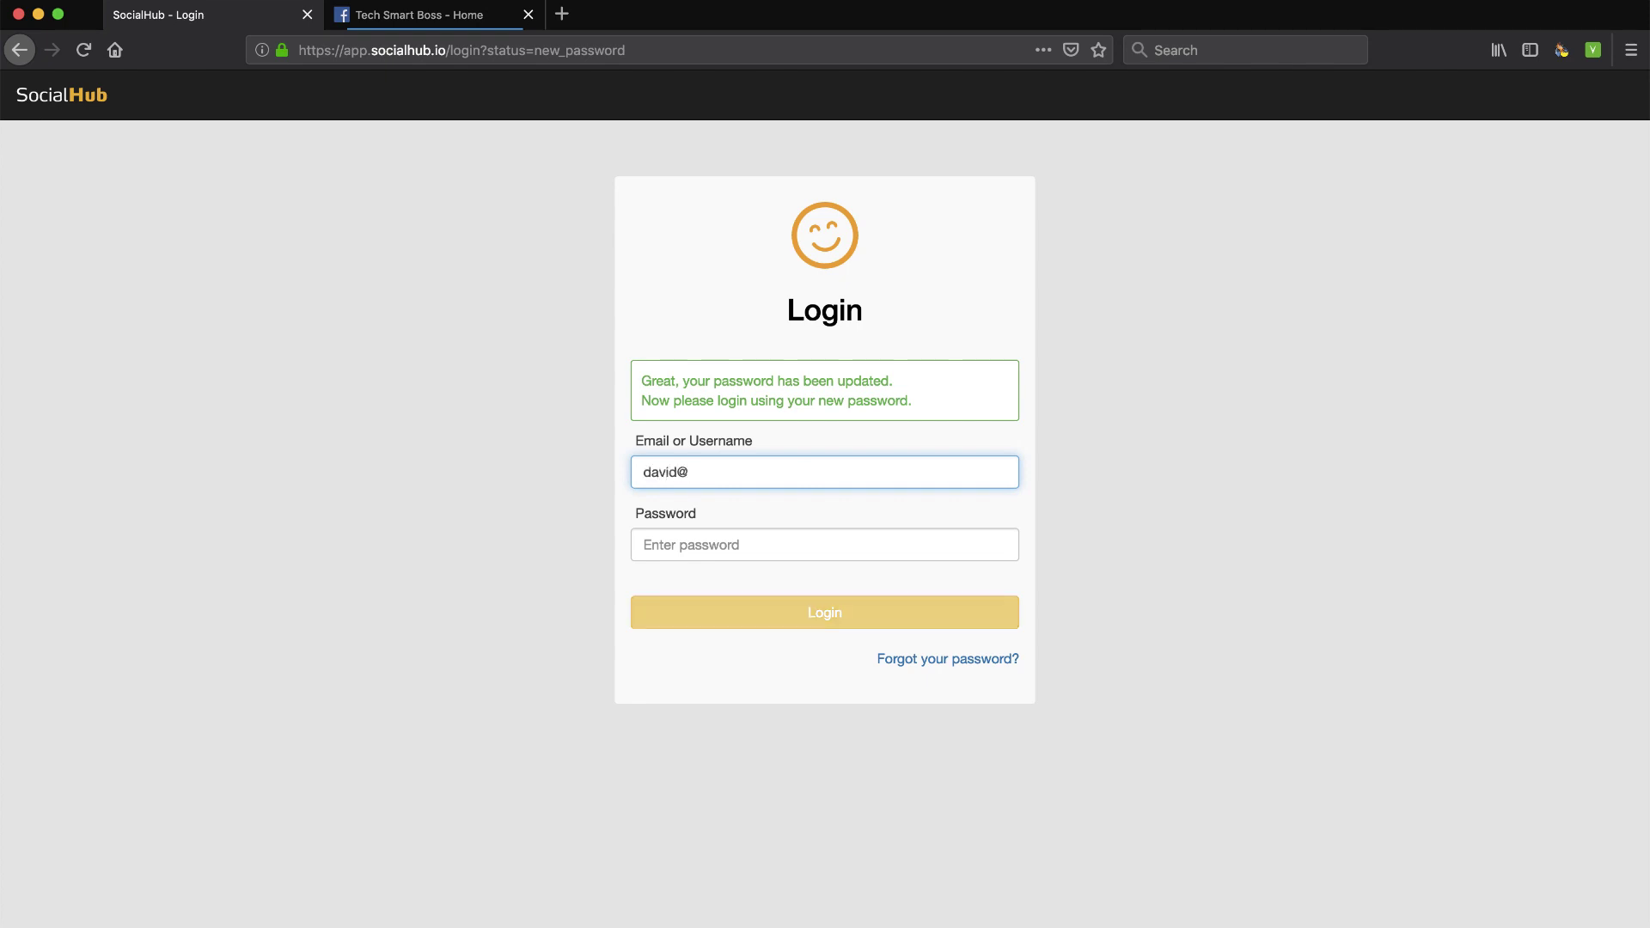
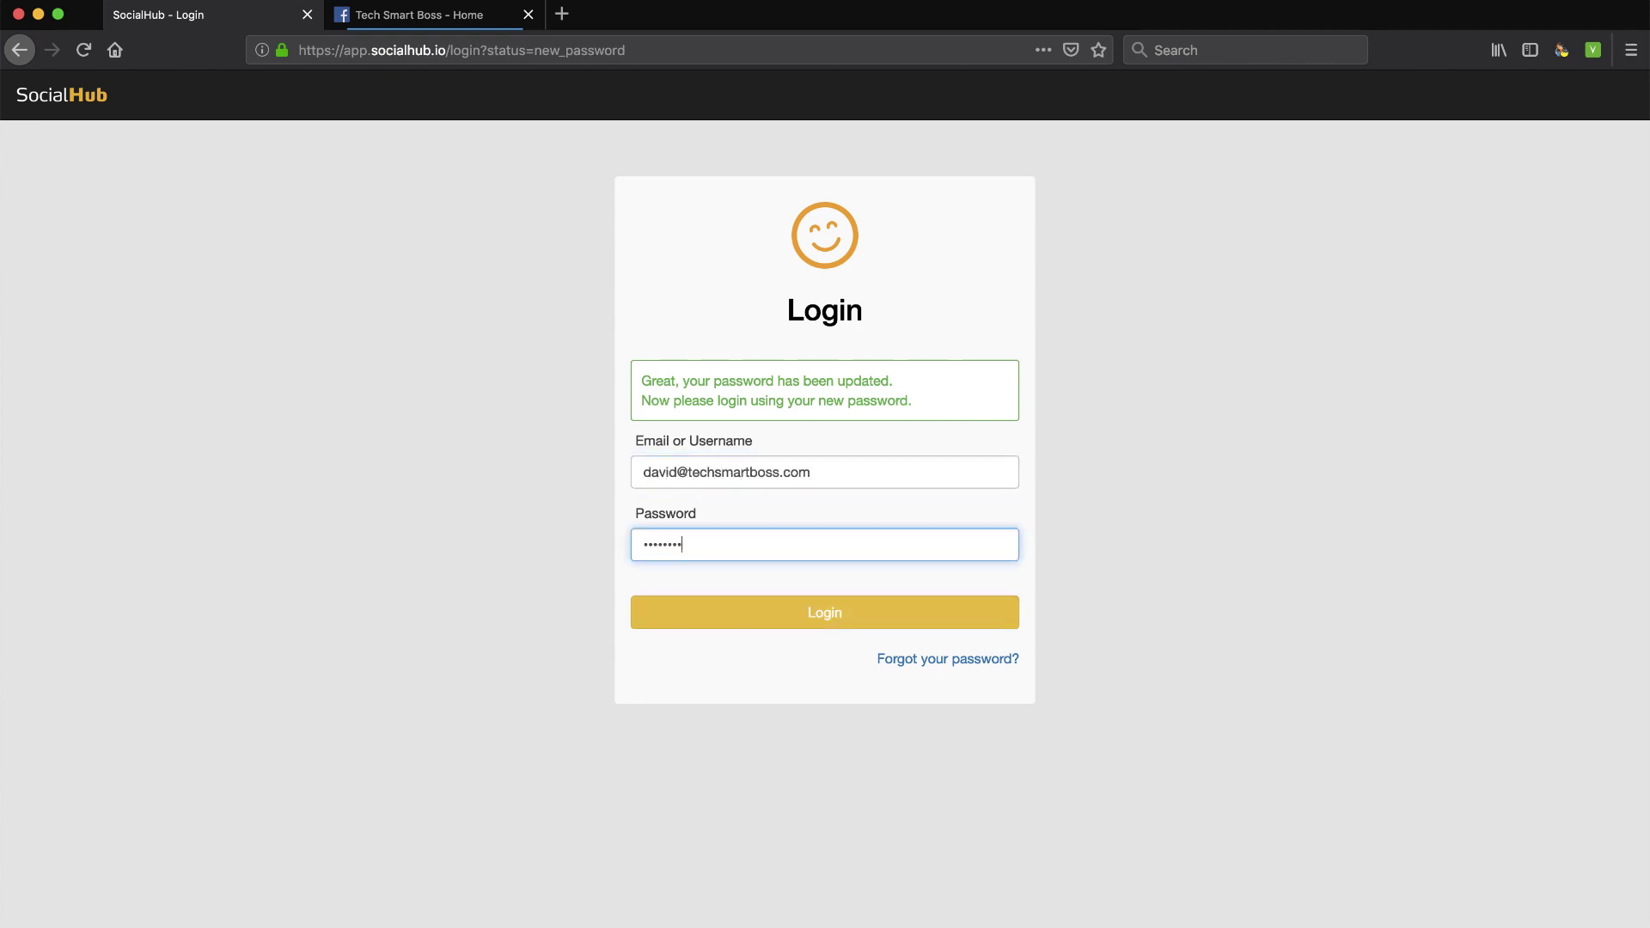
click(813, 612)
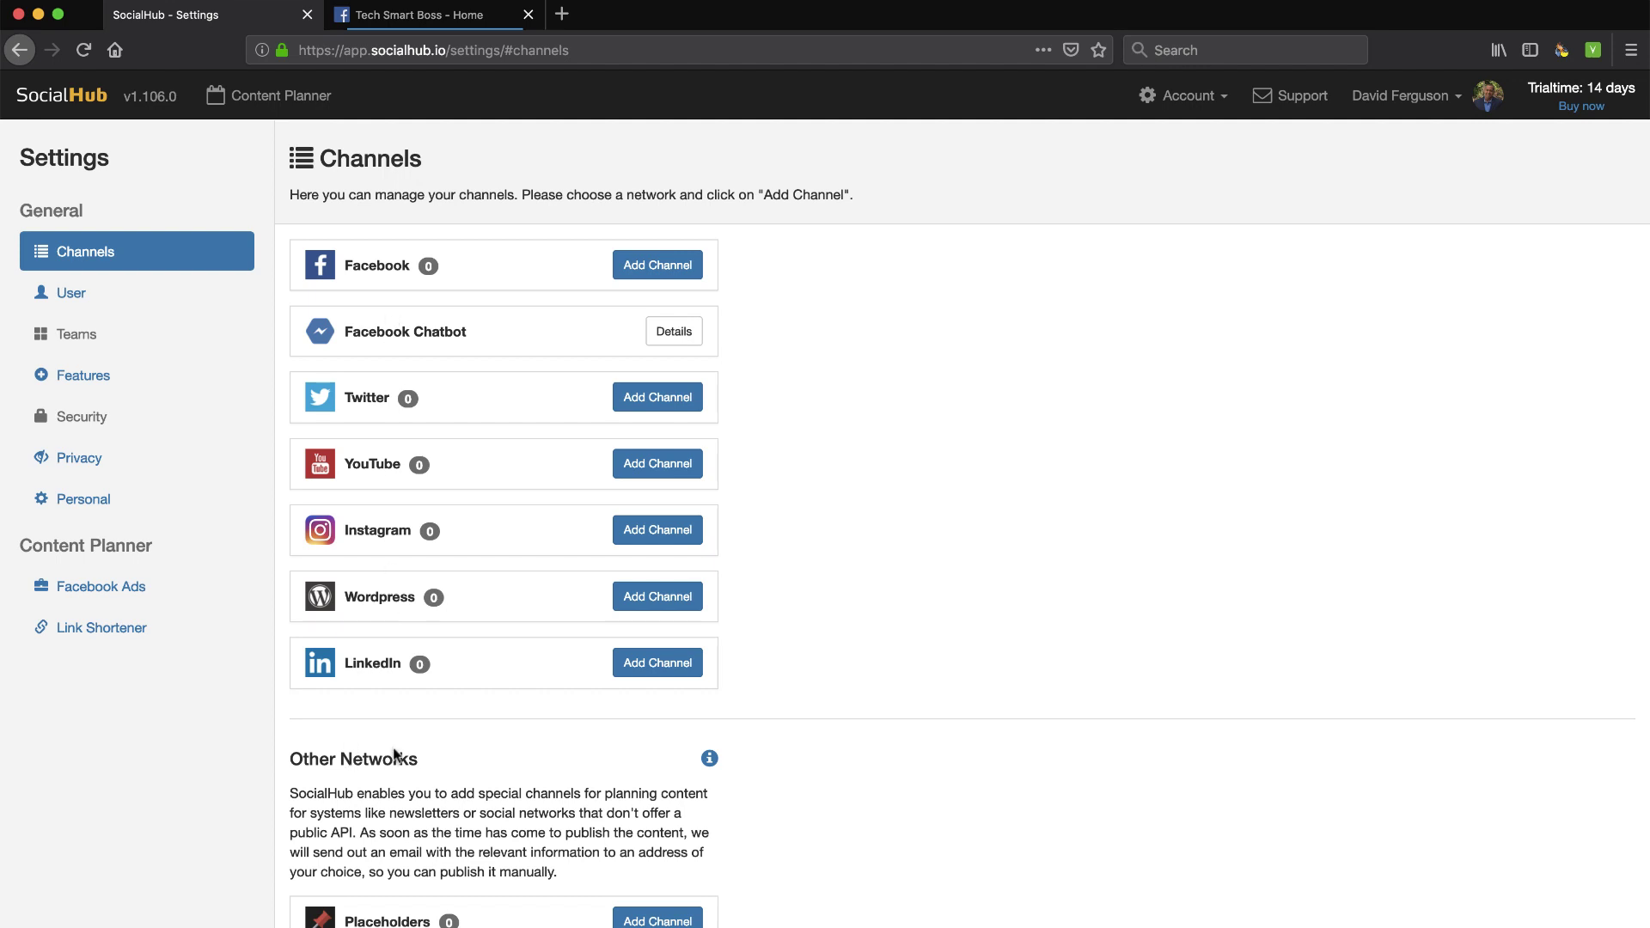
Scroll through the Channels list to confirm no networks are connected yet
scroll(394, 754, down, 5)
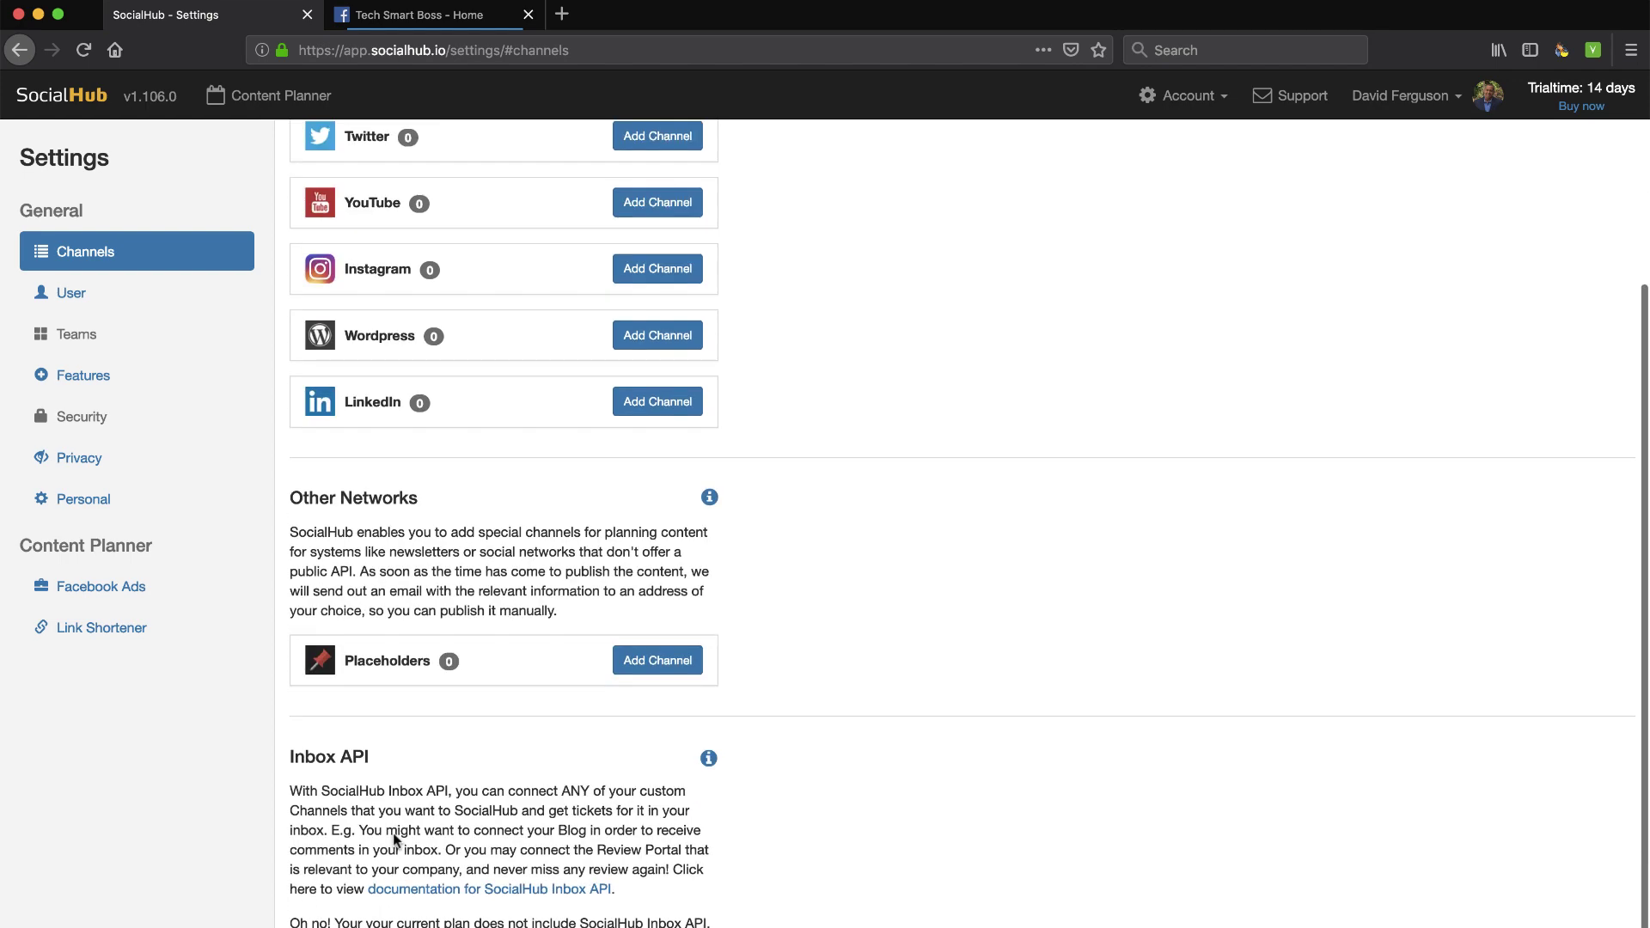
scroll(365, 838, up, 5)
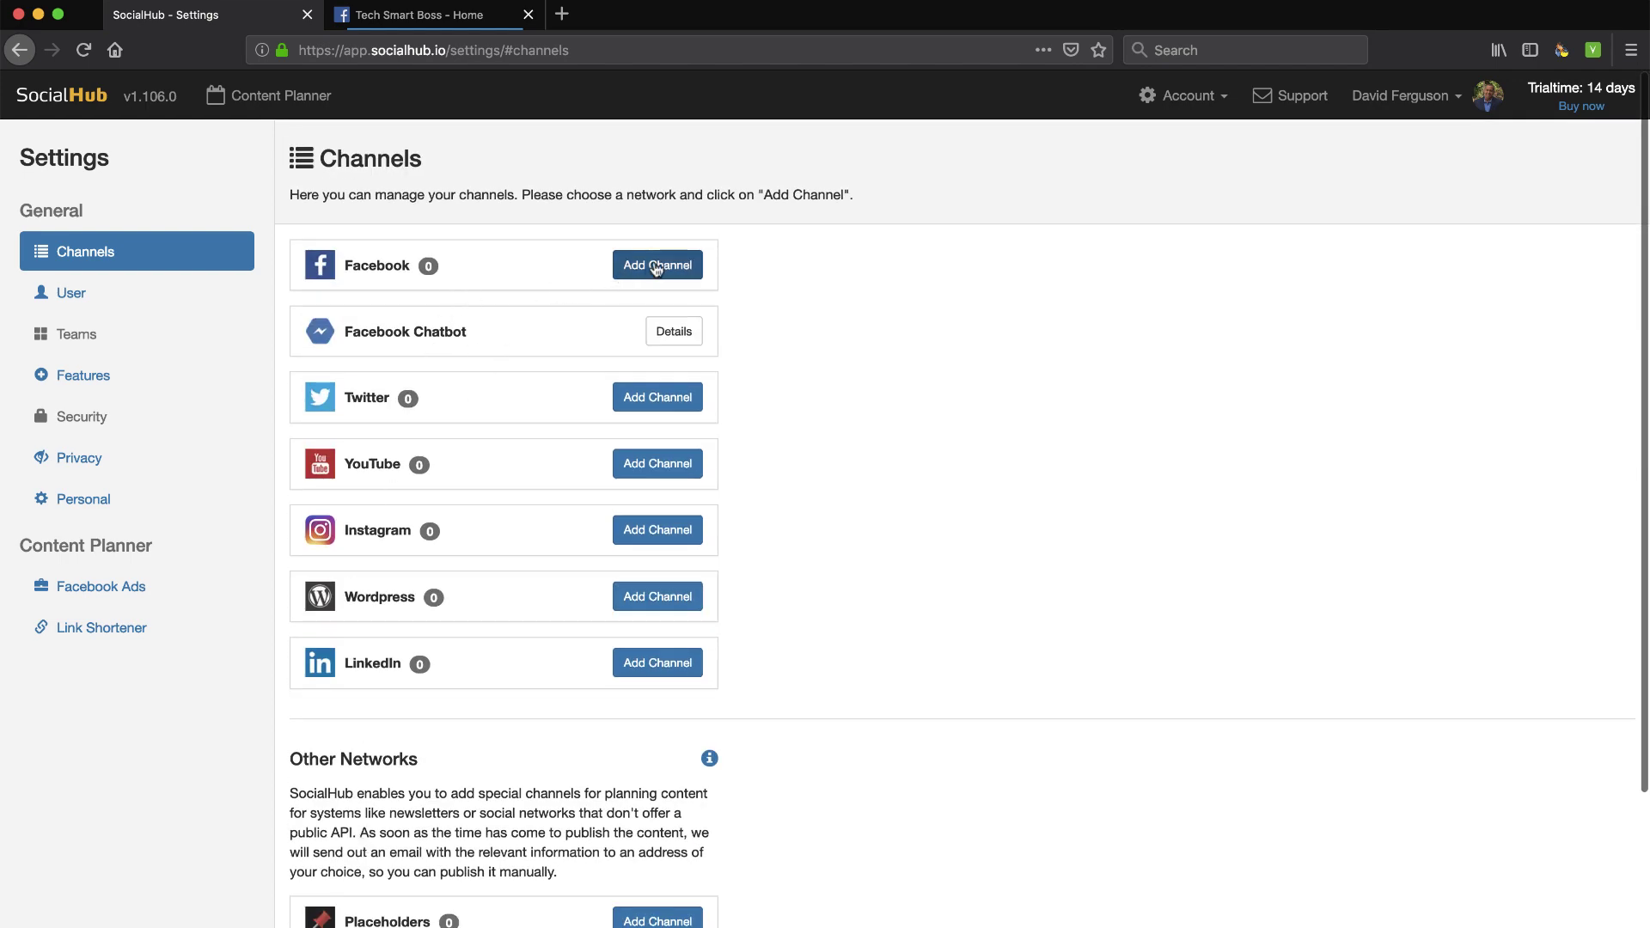
Start connecting a Facebook channel and allow pop-ups from the SocialHub site
click(656, 267)
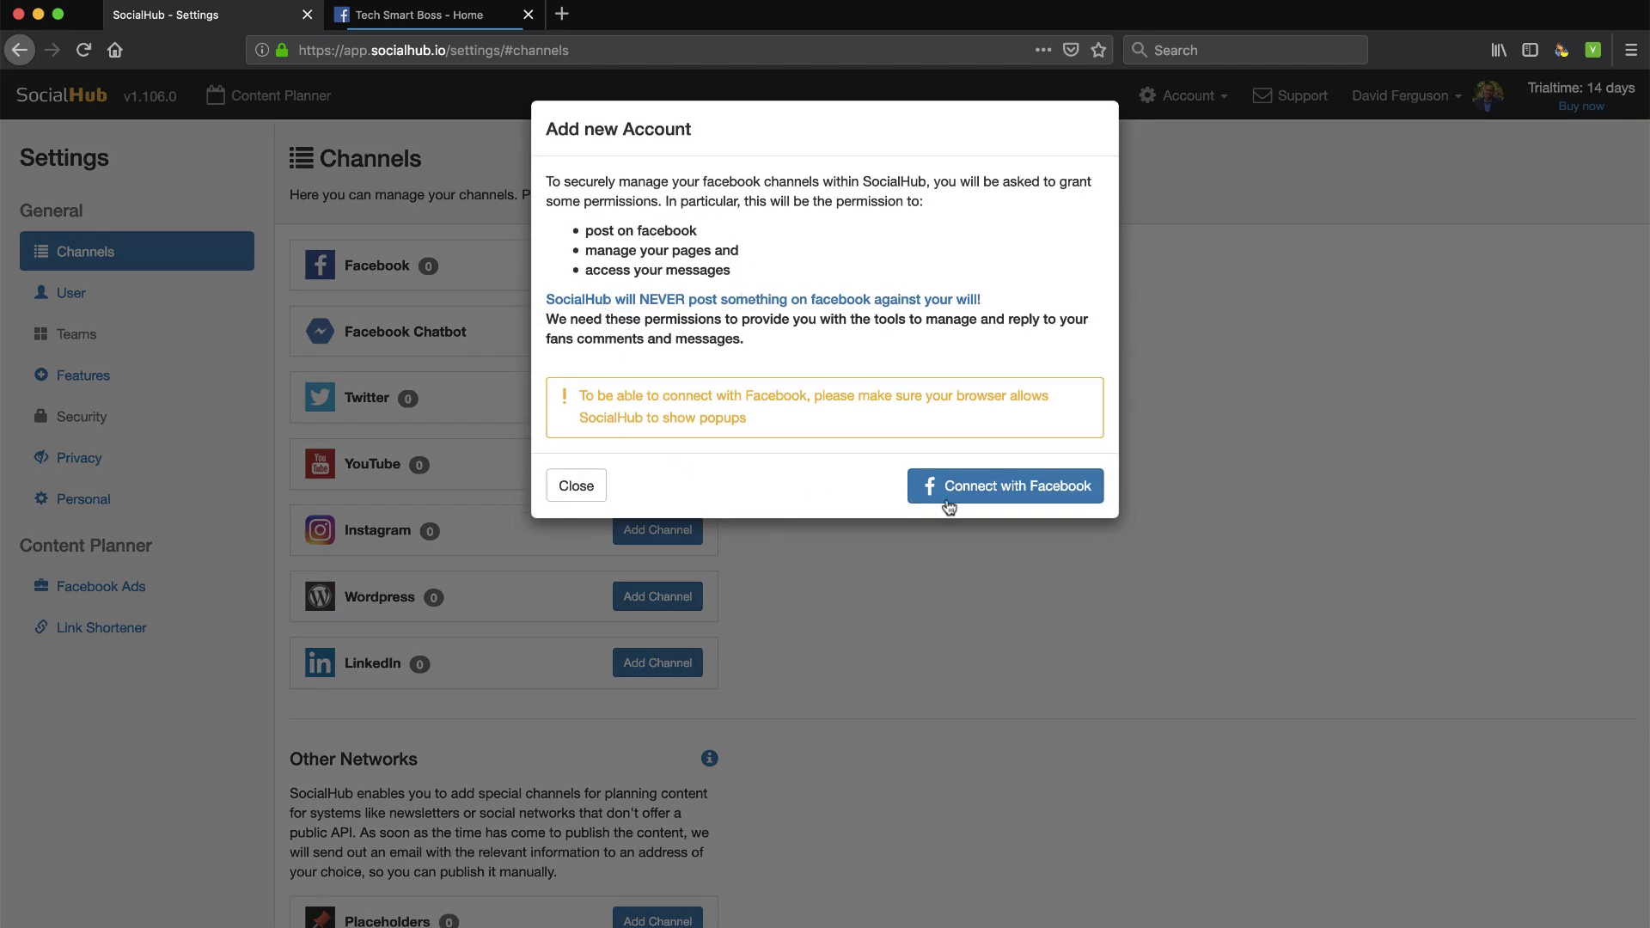
click(997, 491)
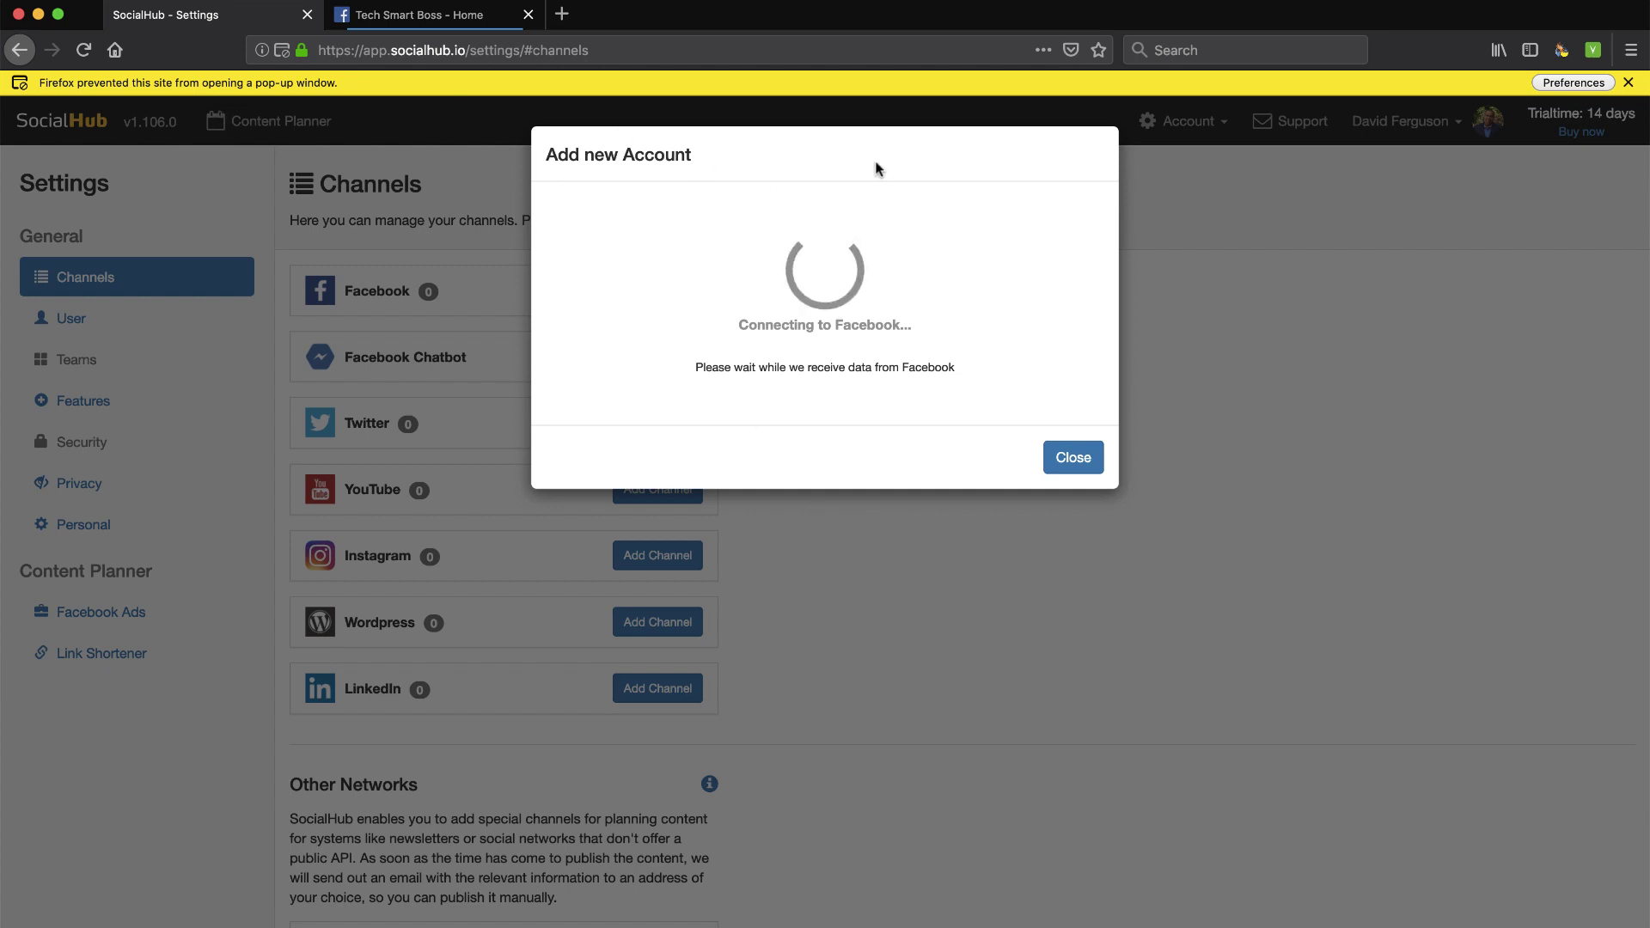
click(1573, 83)
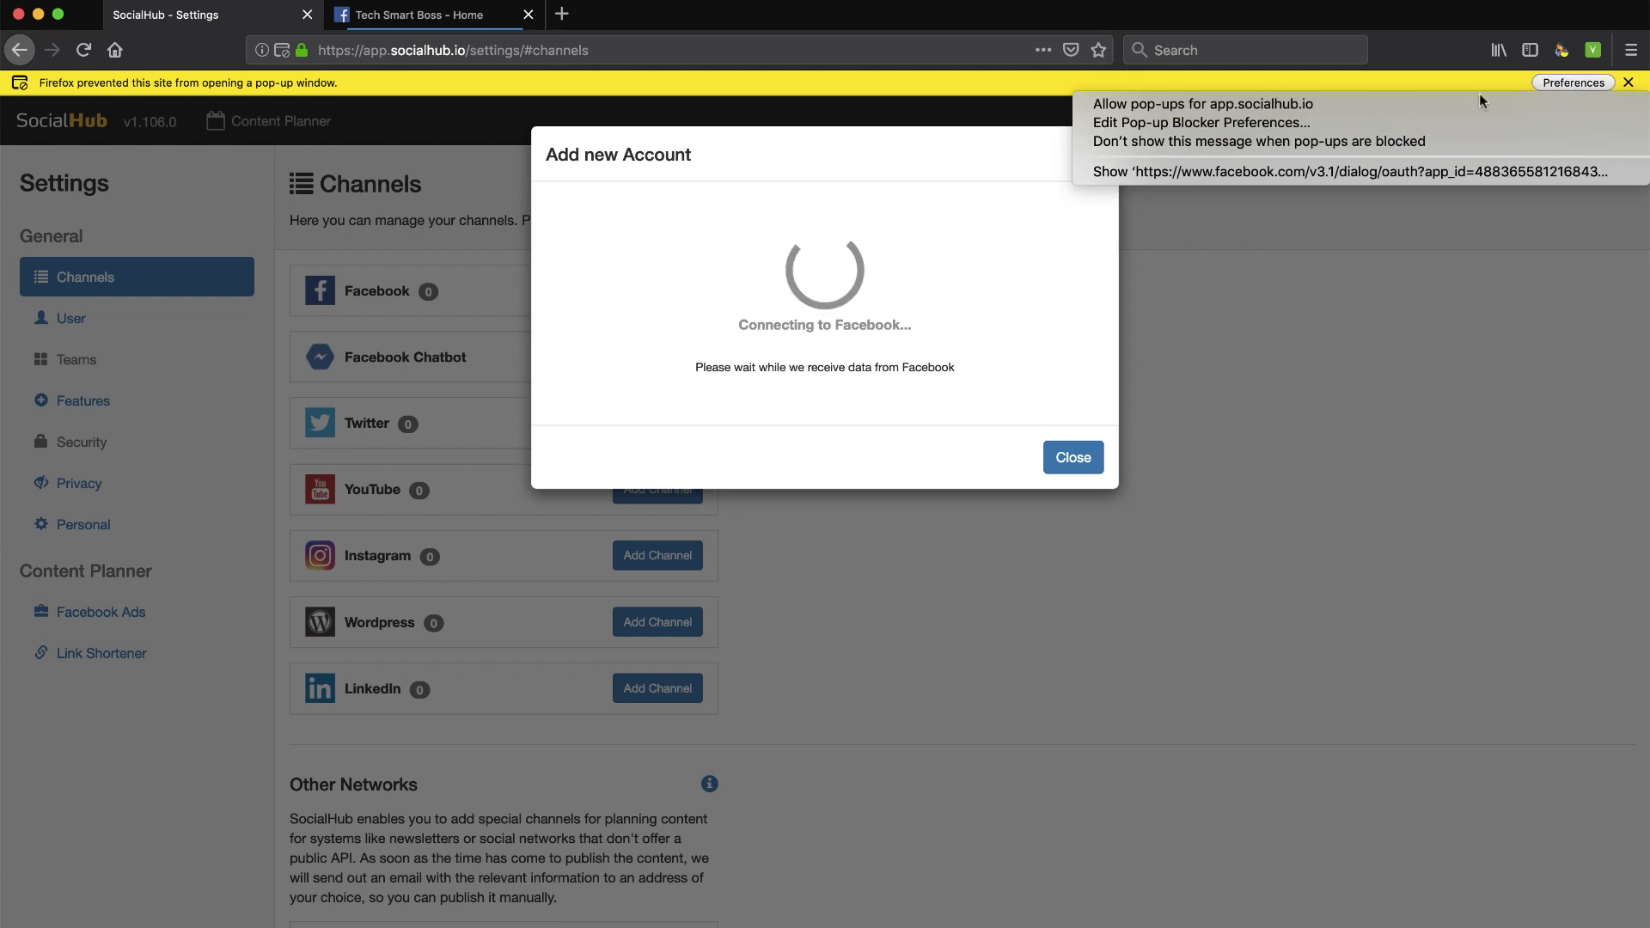
click(1293, 103)
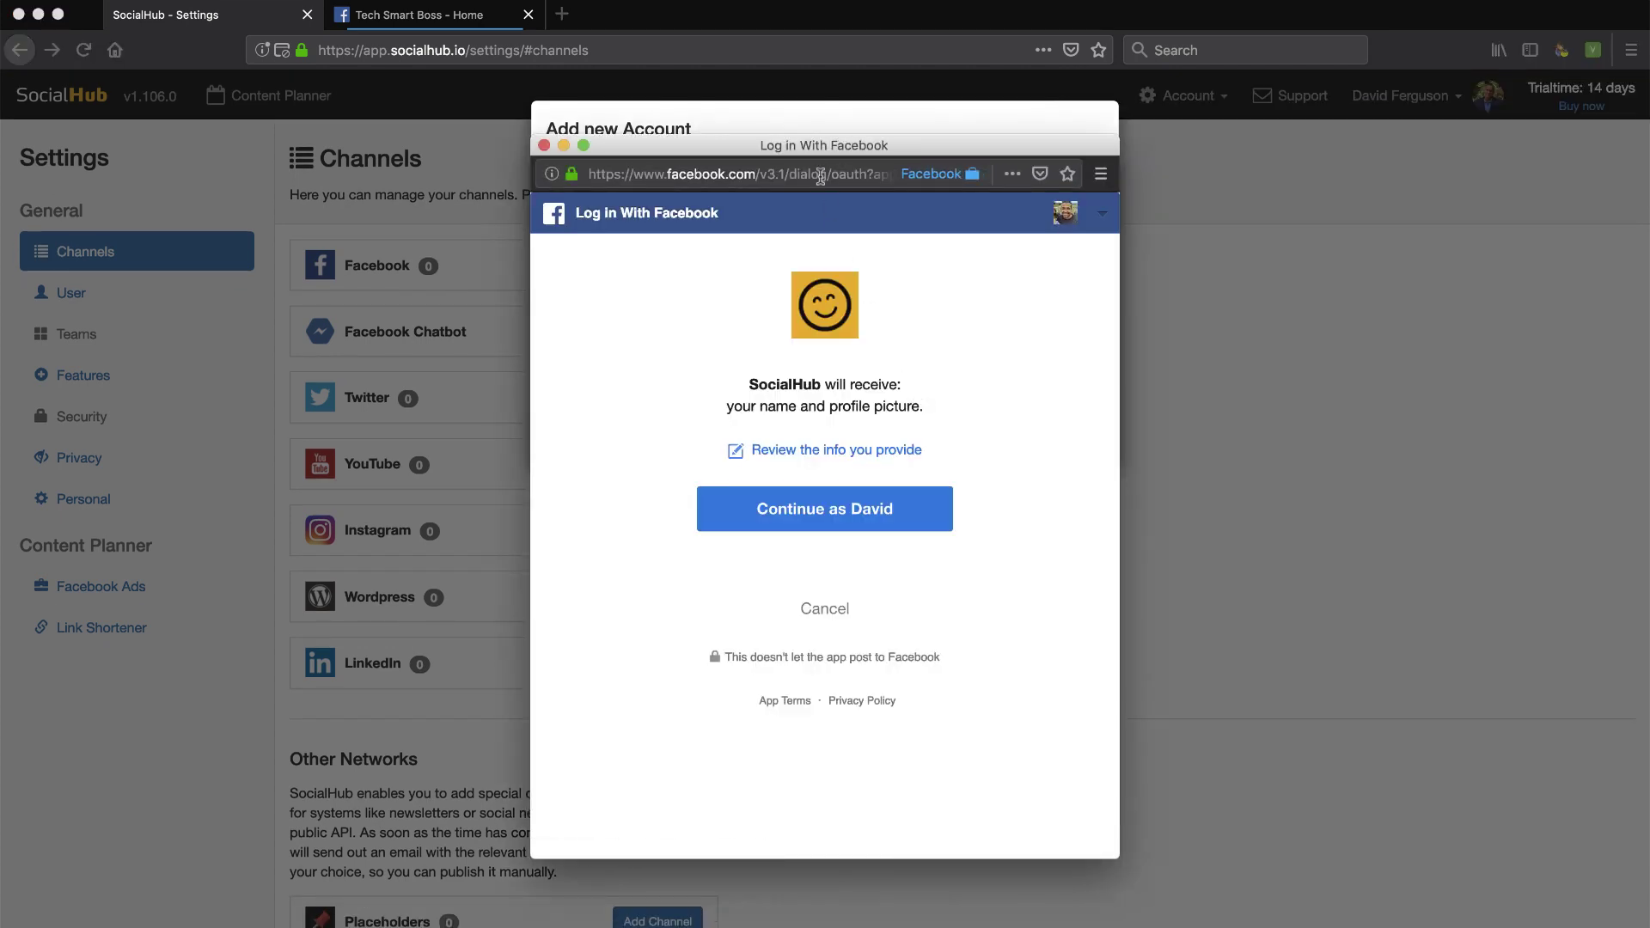
Continue as the Facebook account in the login window and approve SocialHub's requested permissions
drag(818, 155, 976, 155)
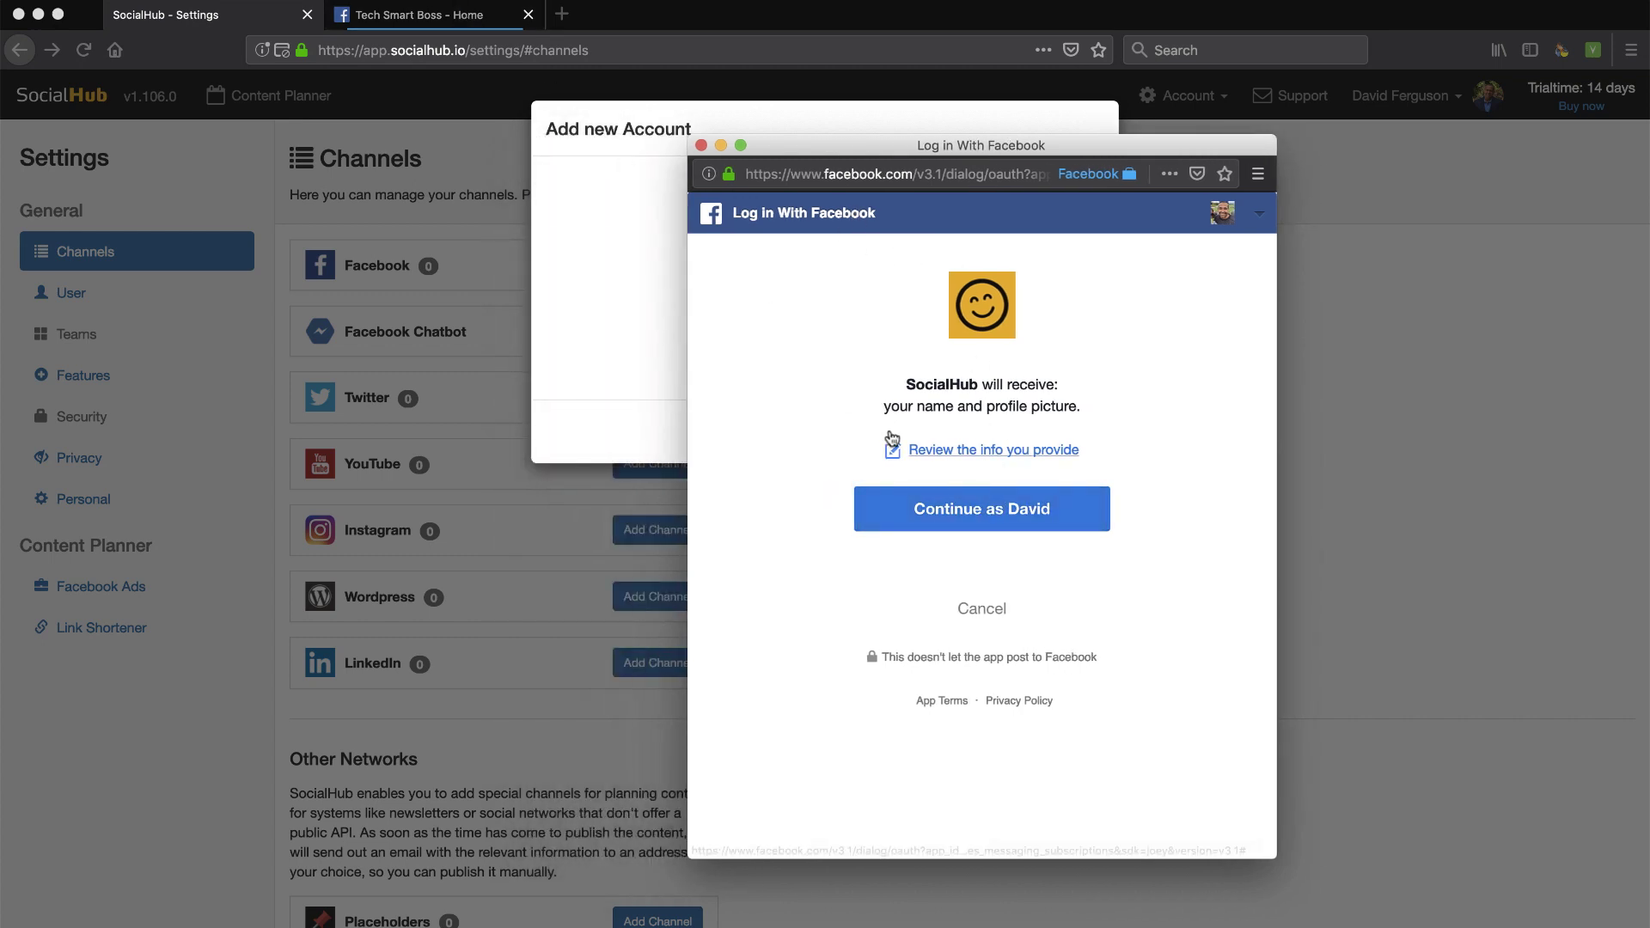
click(985, 518)
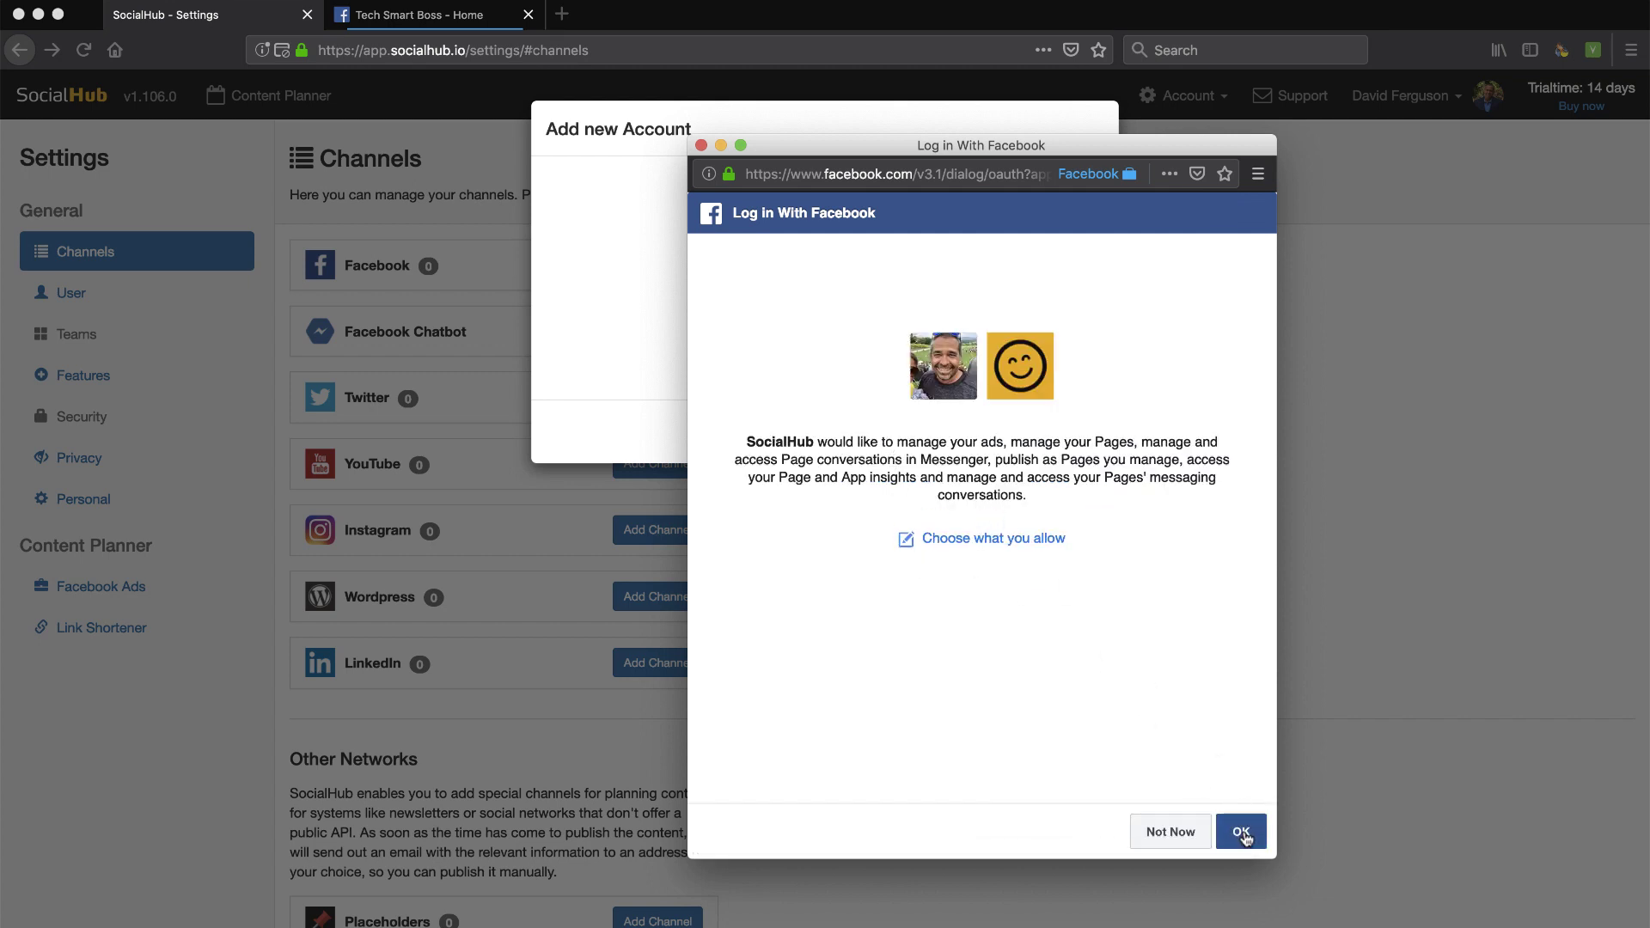
click(1241, 831)
drag(891, 146, 1016, 99)
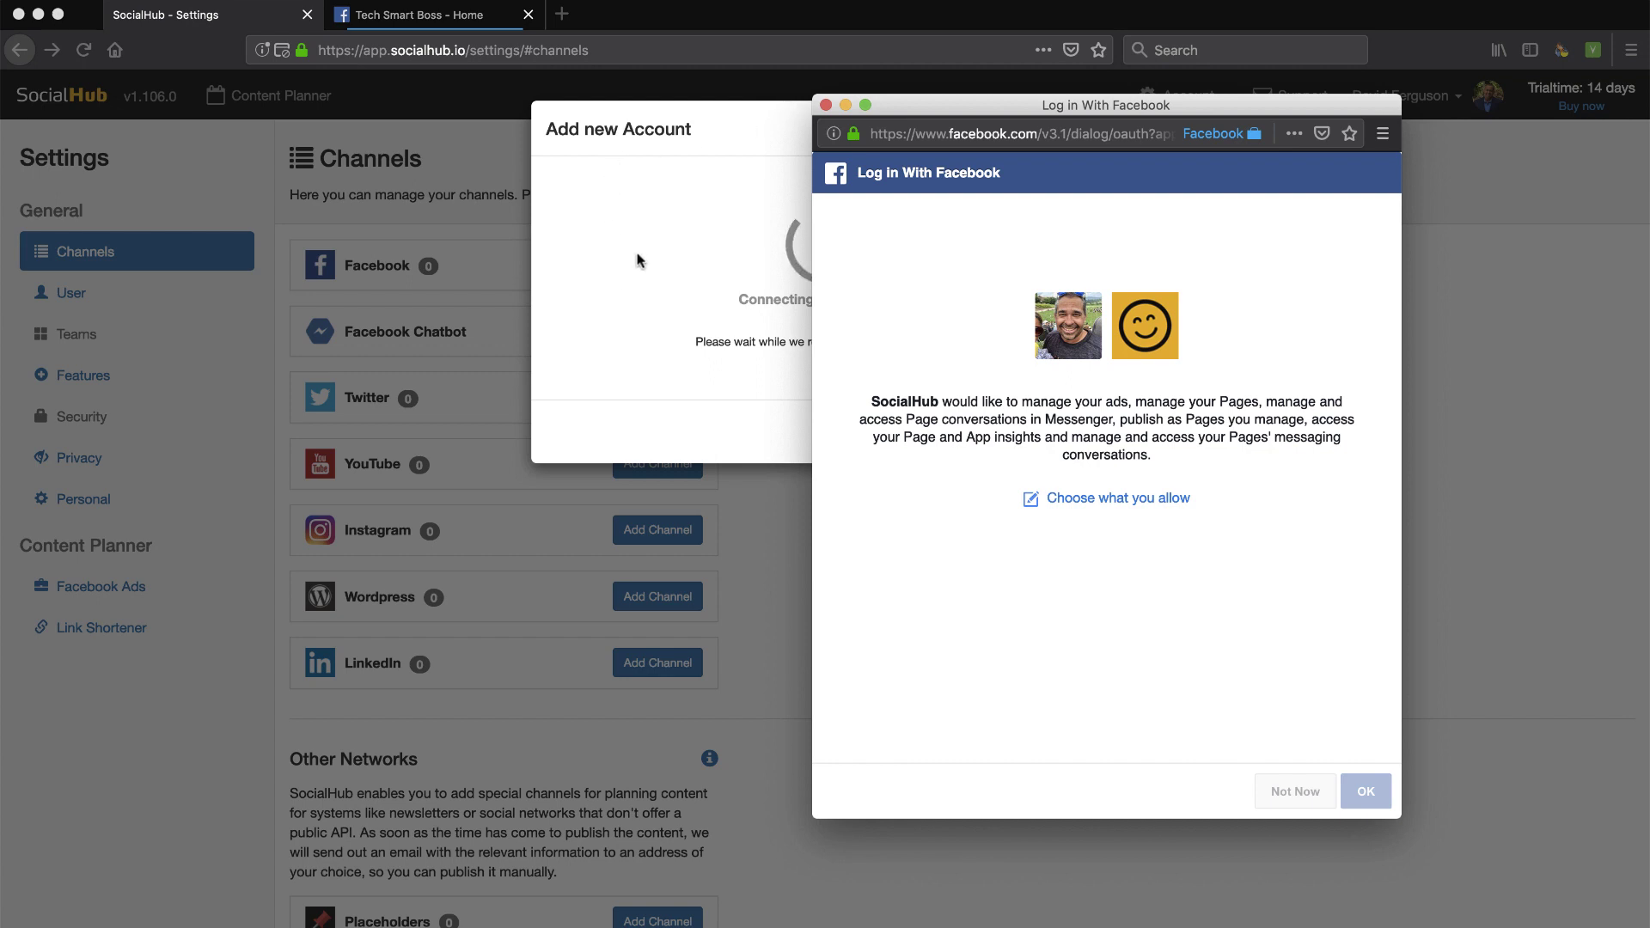
drag(939, 107, 889, 129)
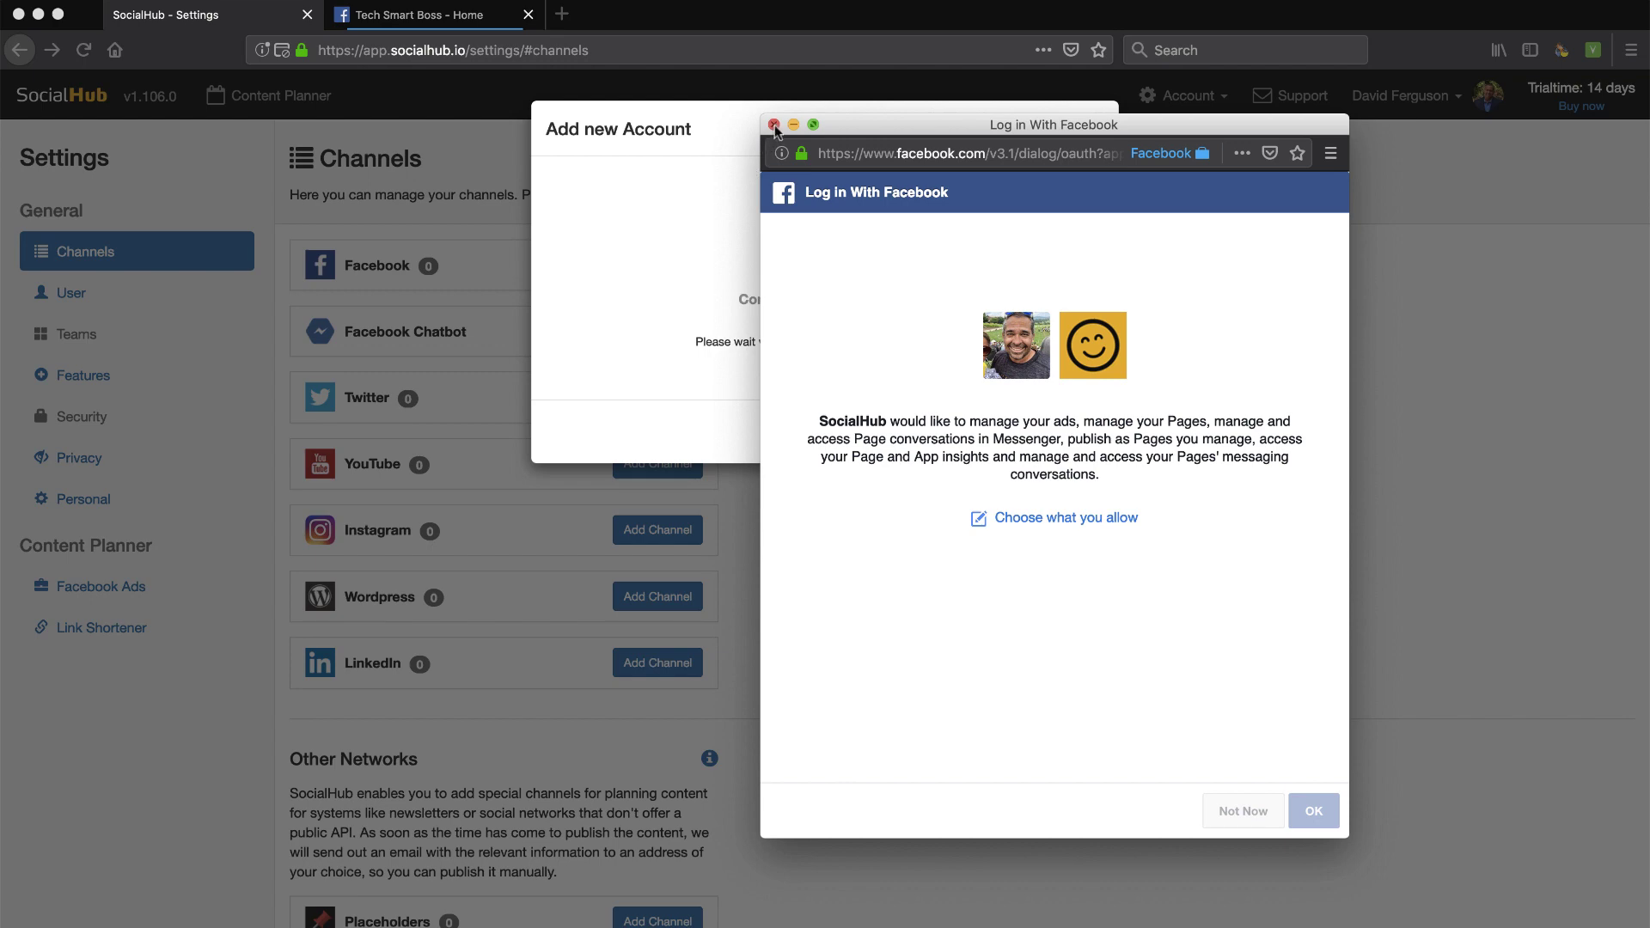
click(775, 124)
click(1079, 434)
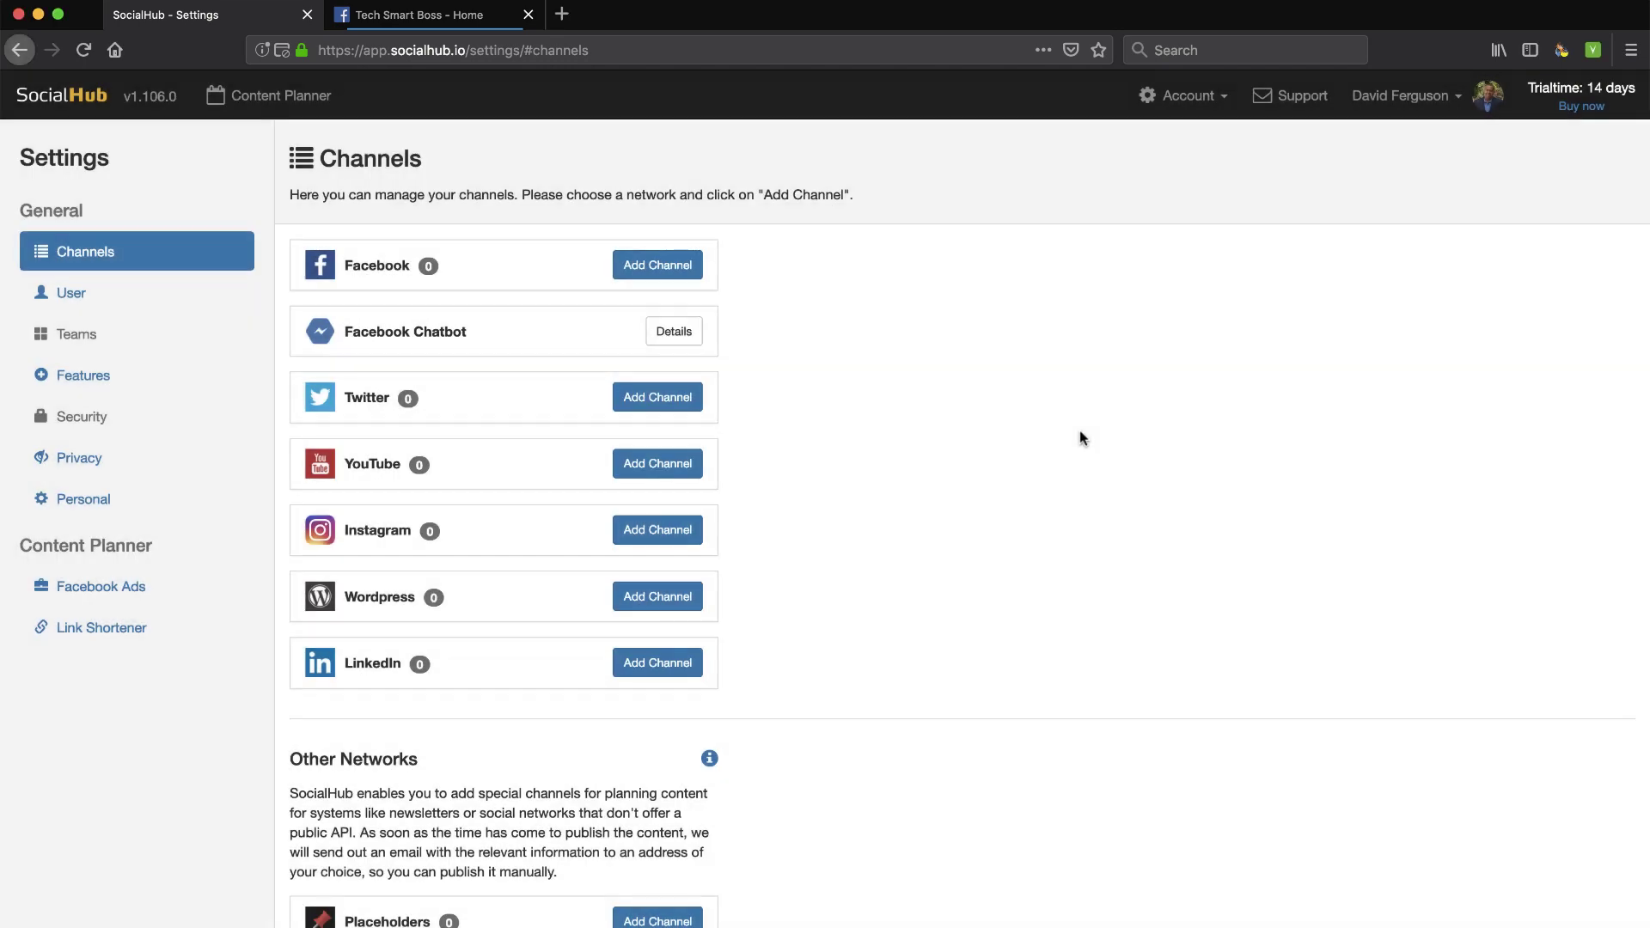
click(662, 266)
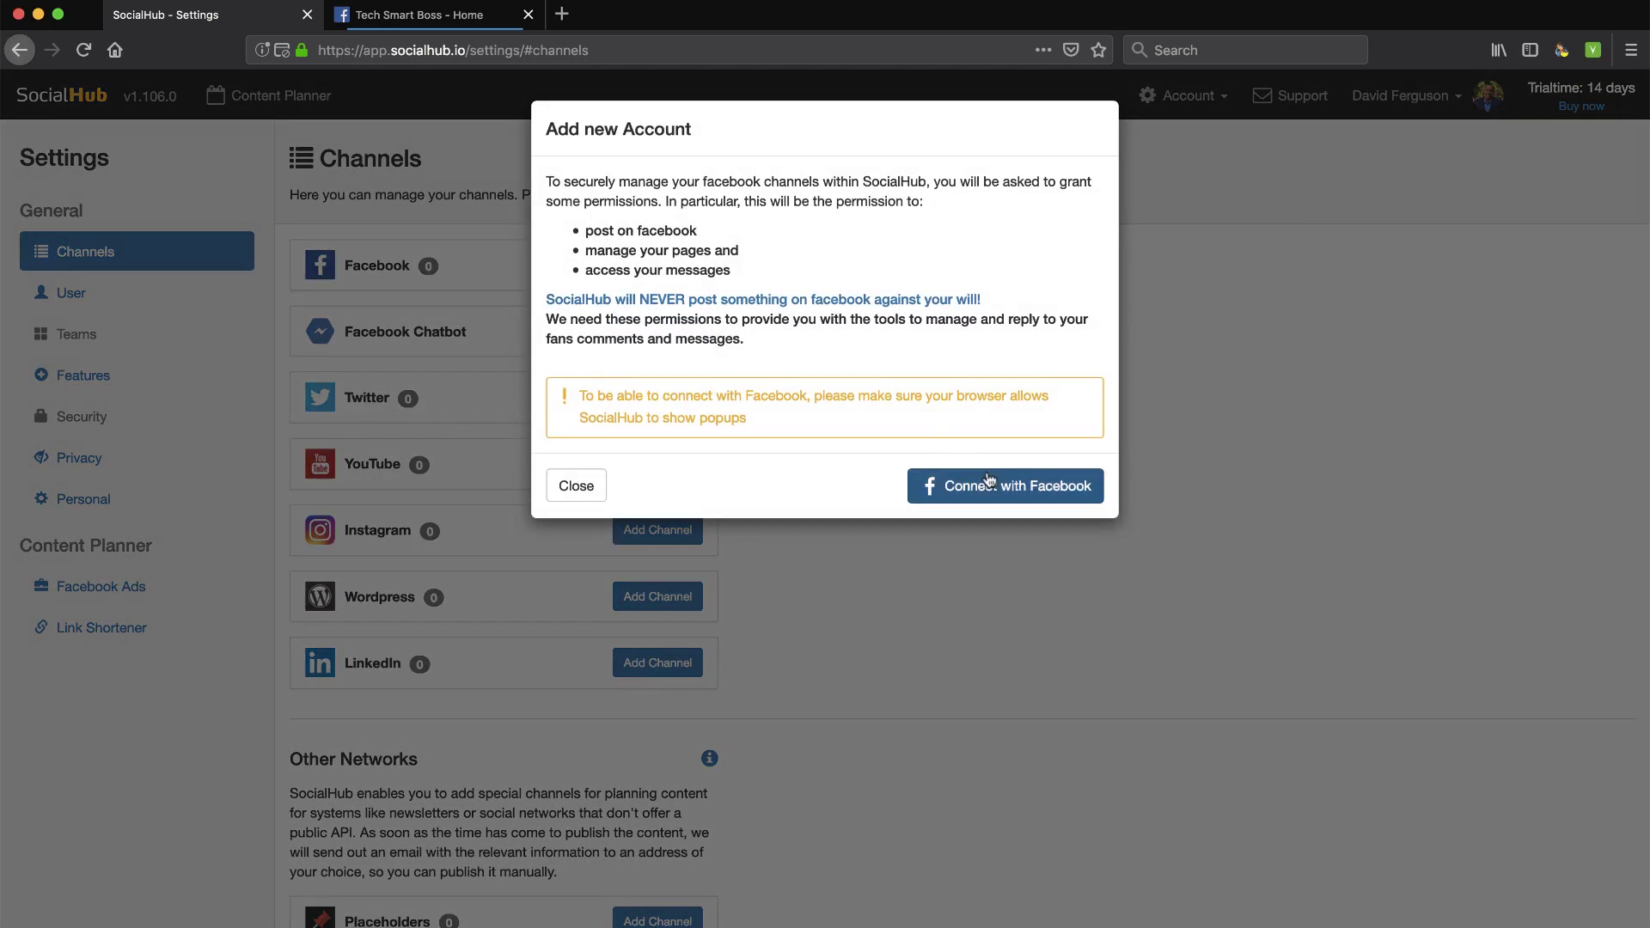
click(988, 483)
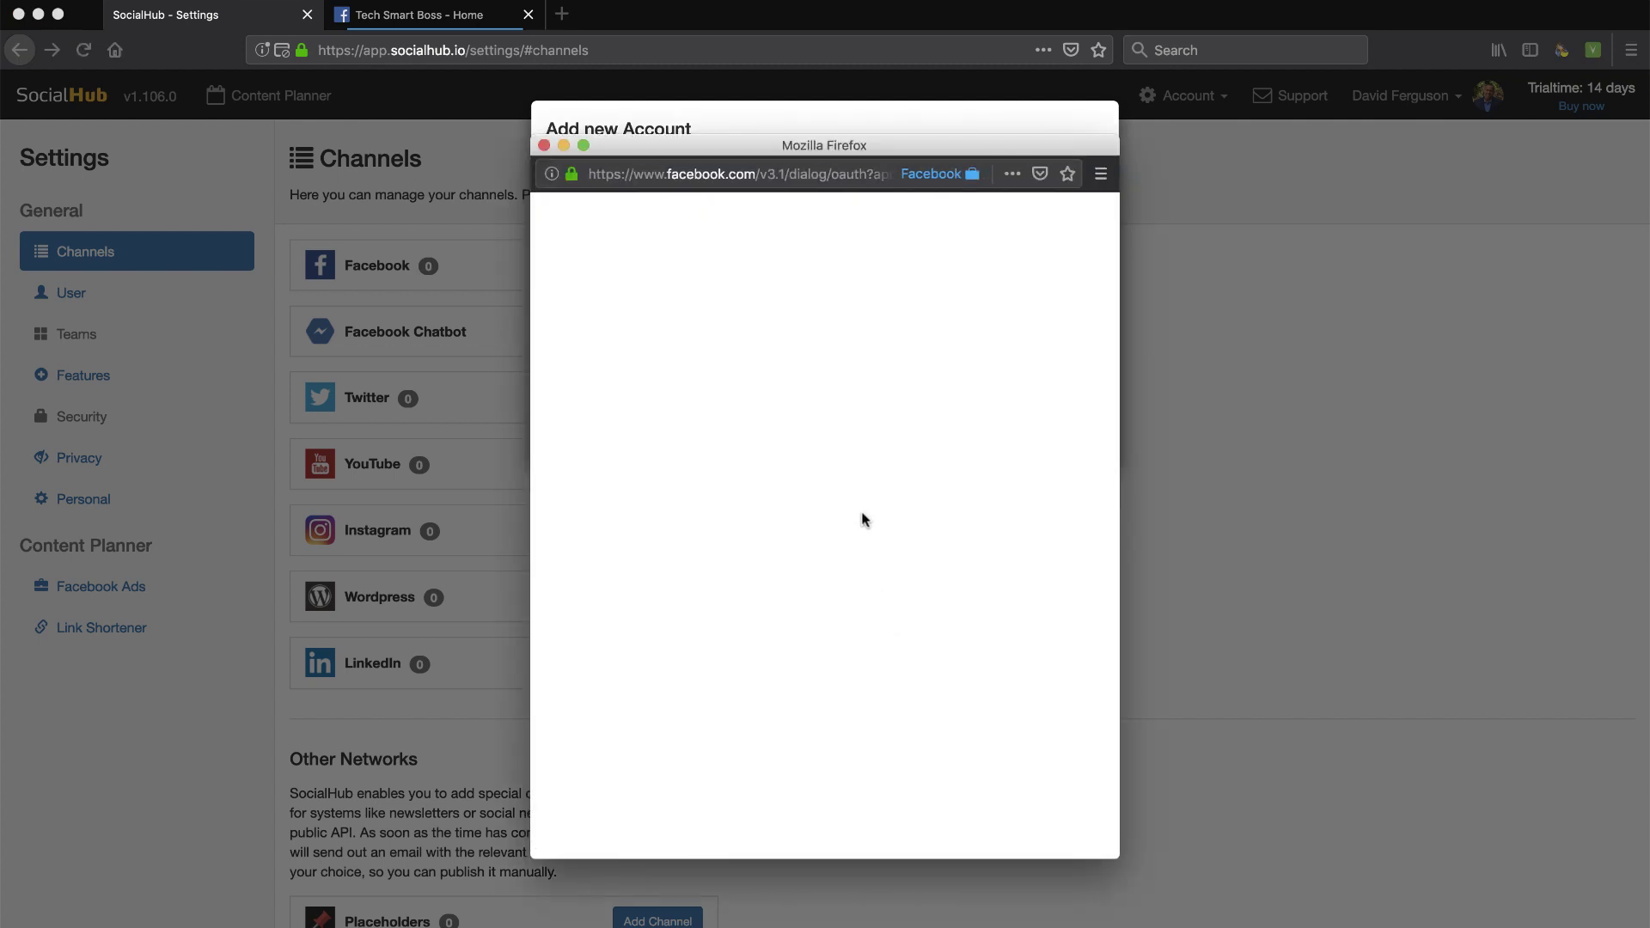
drag(849, 147, 631, 175)
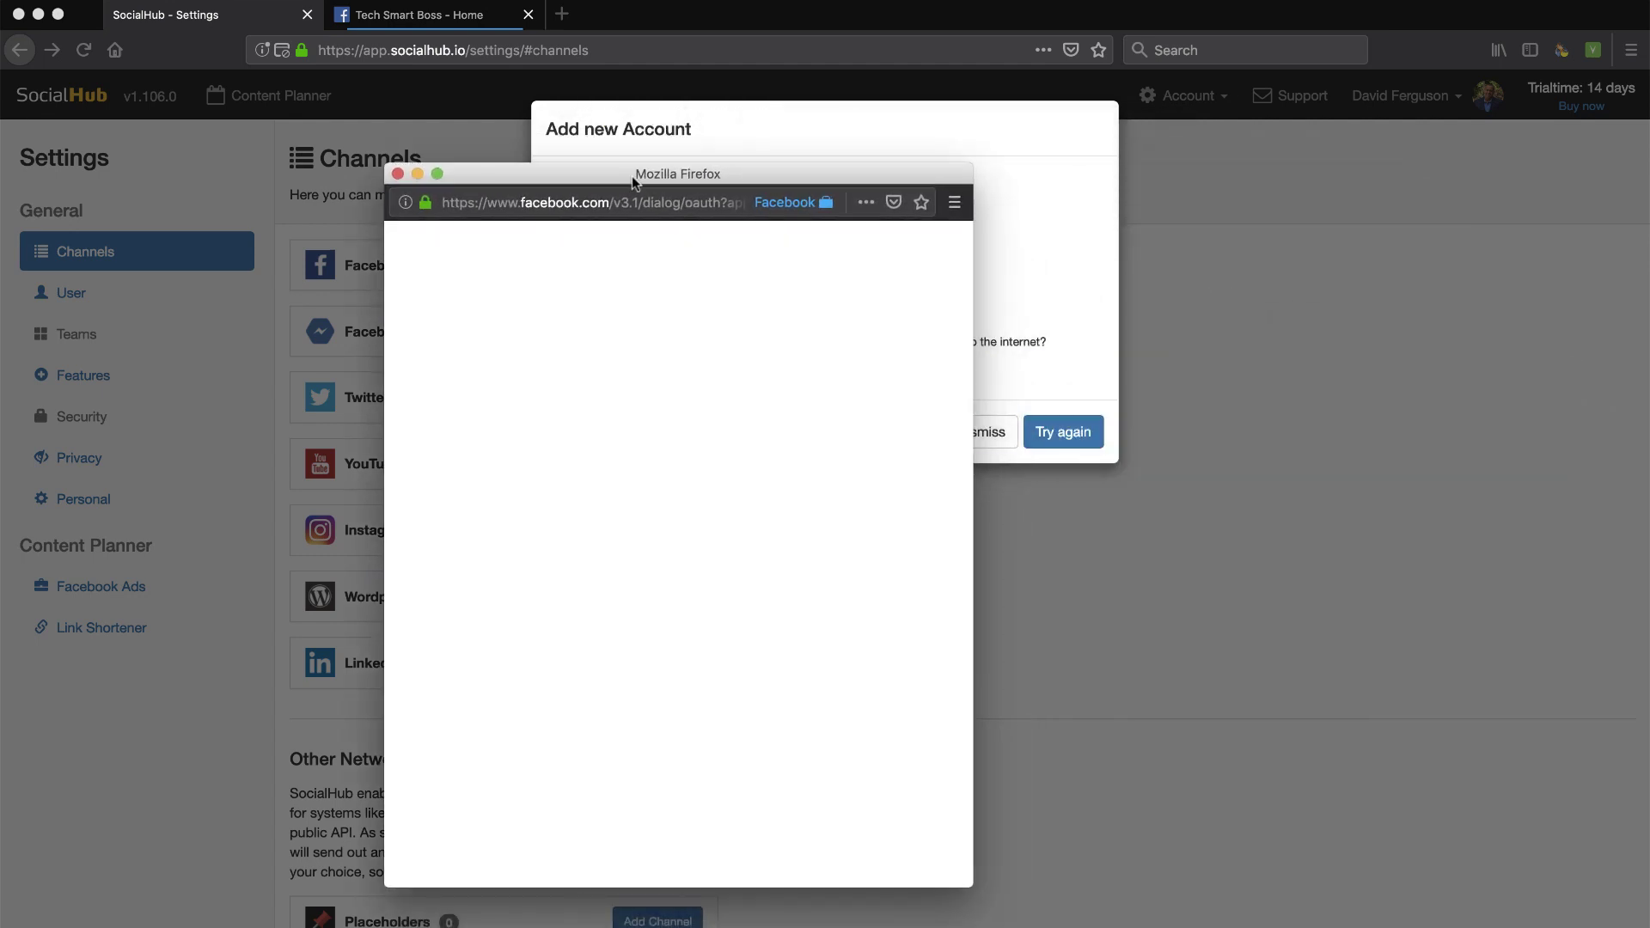
click(397, 173)
click(1046, 434)
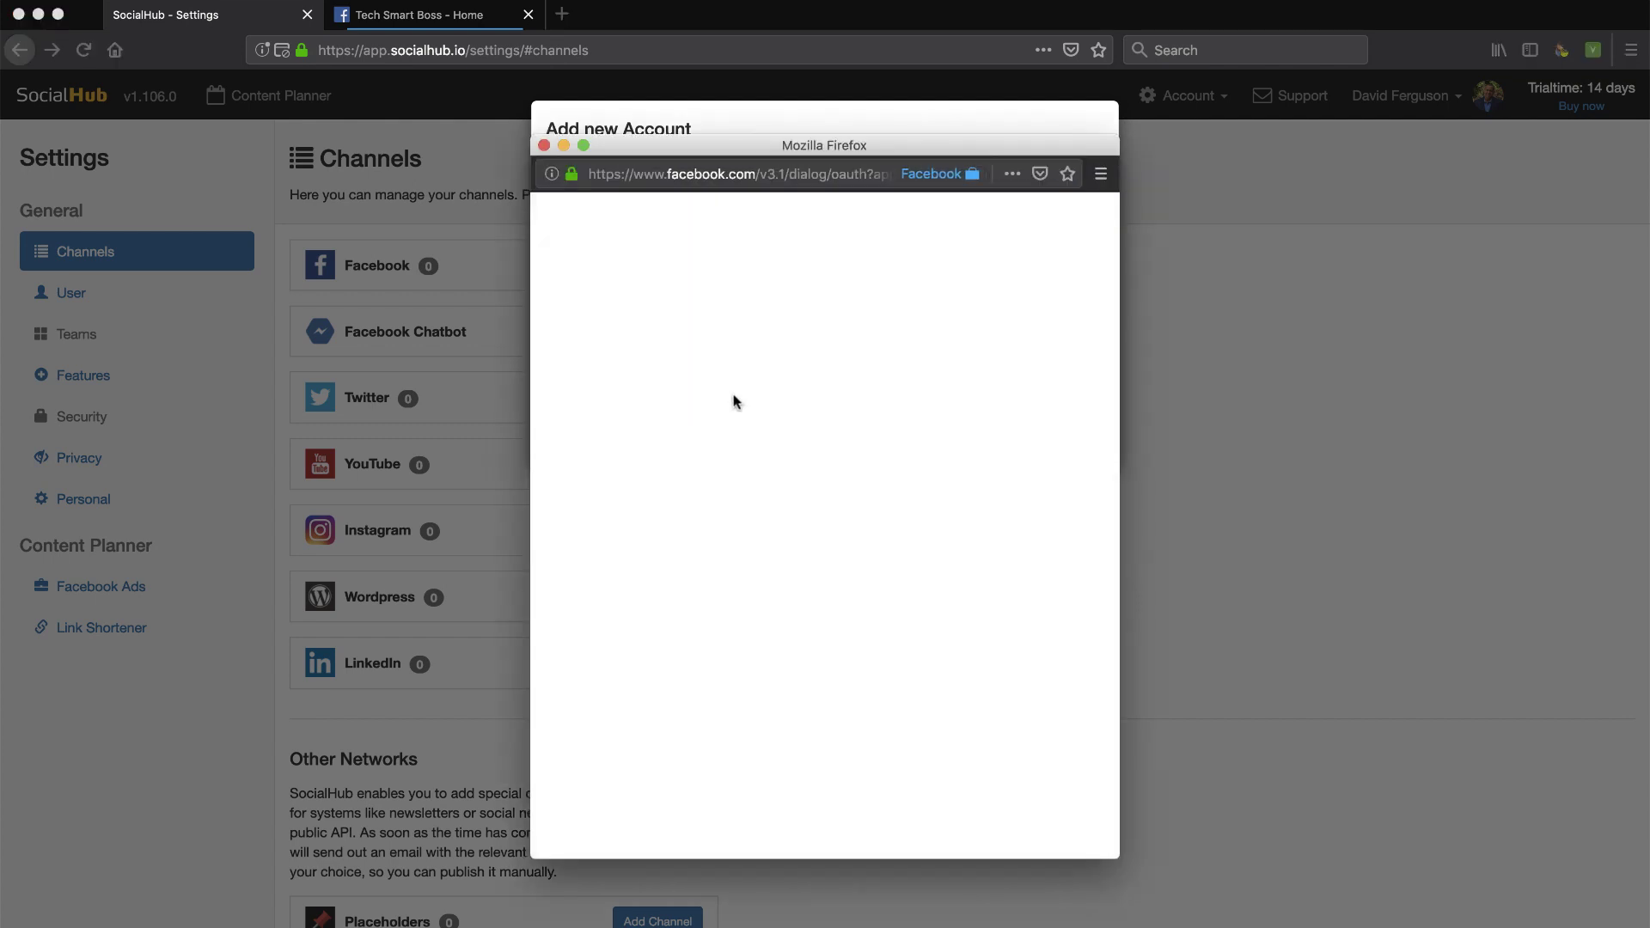
drag(744, 147, 1001, 175)
click(794, 163)
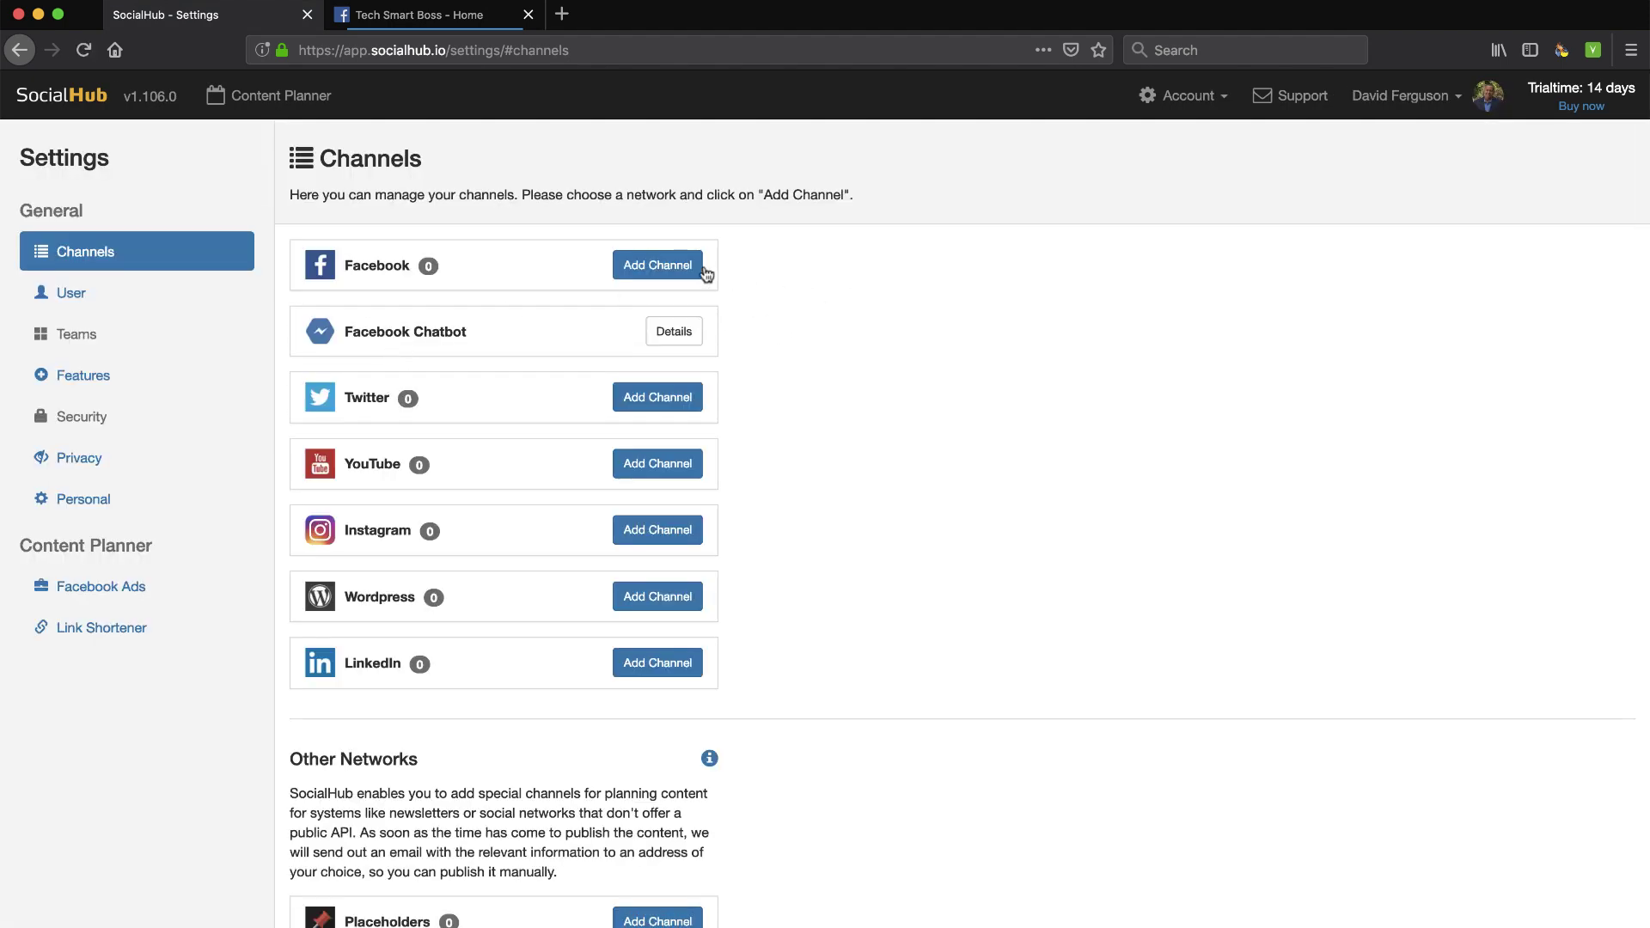
click(669, 266)
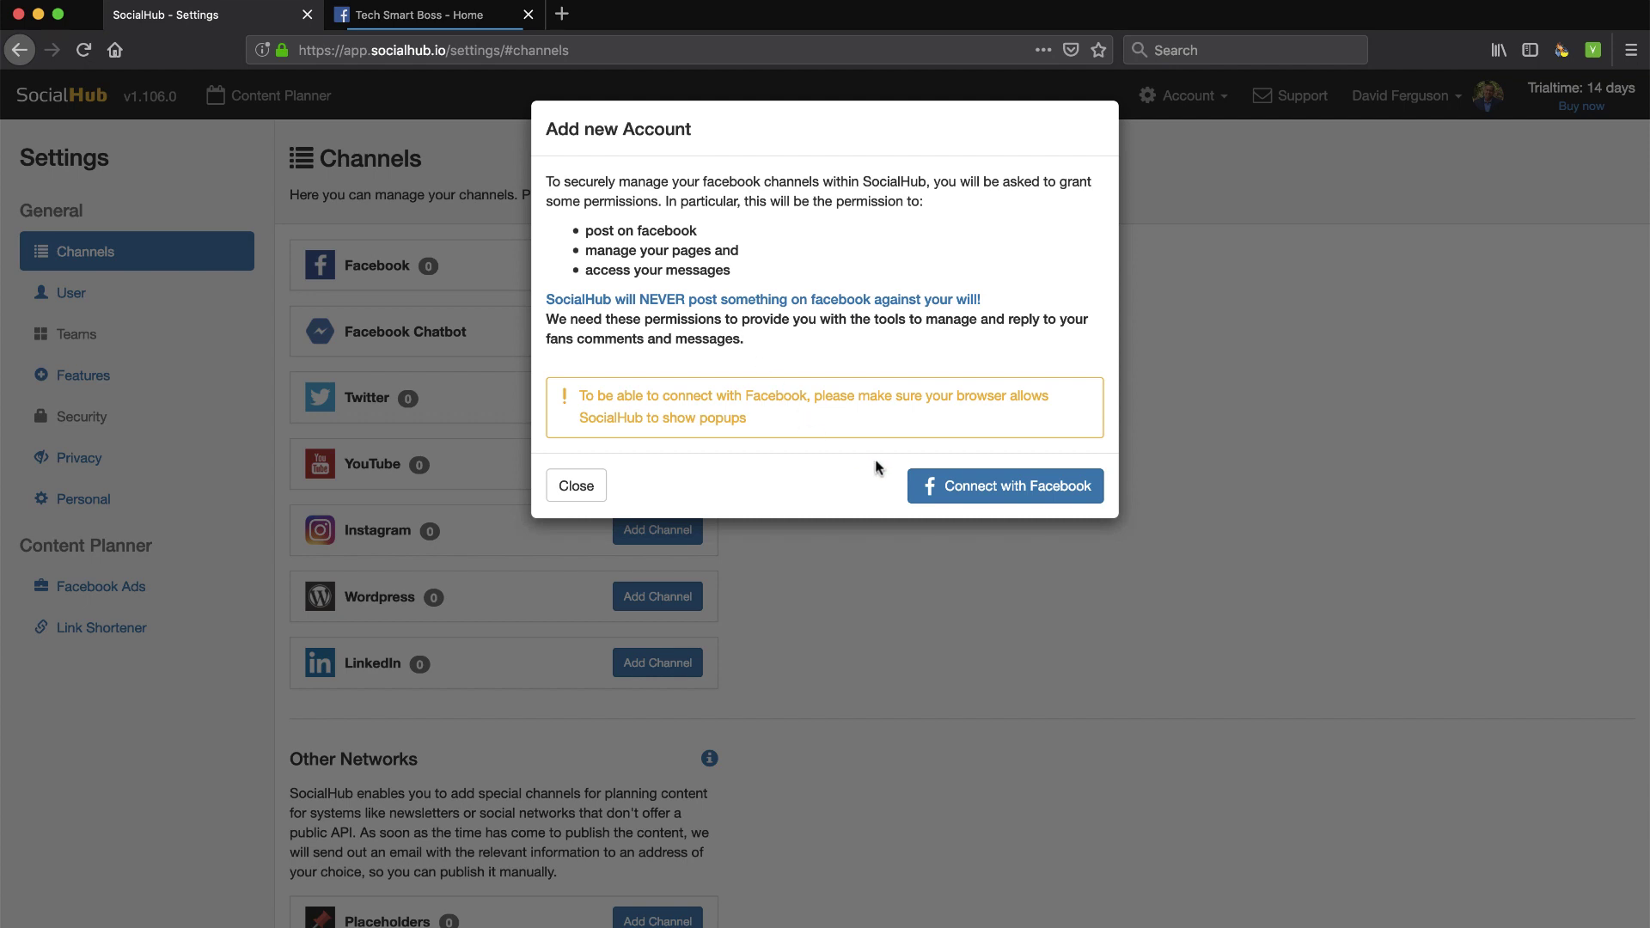
click(952, 482)
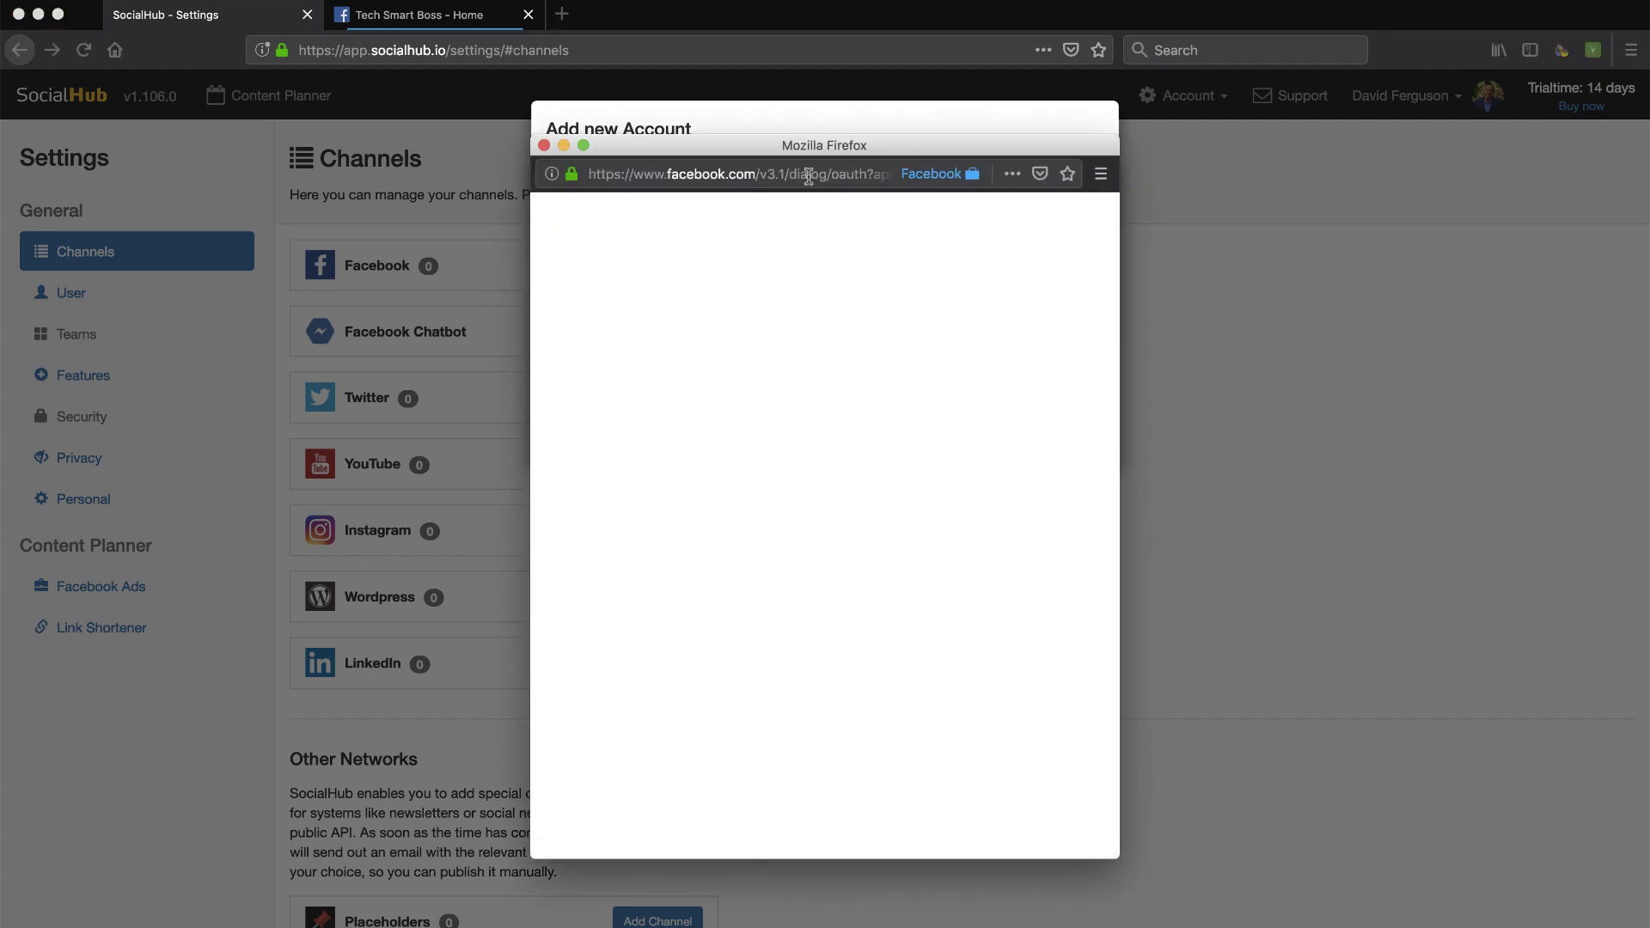
drag(741, 145, 920, 194)
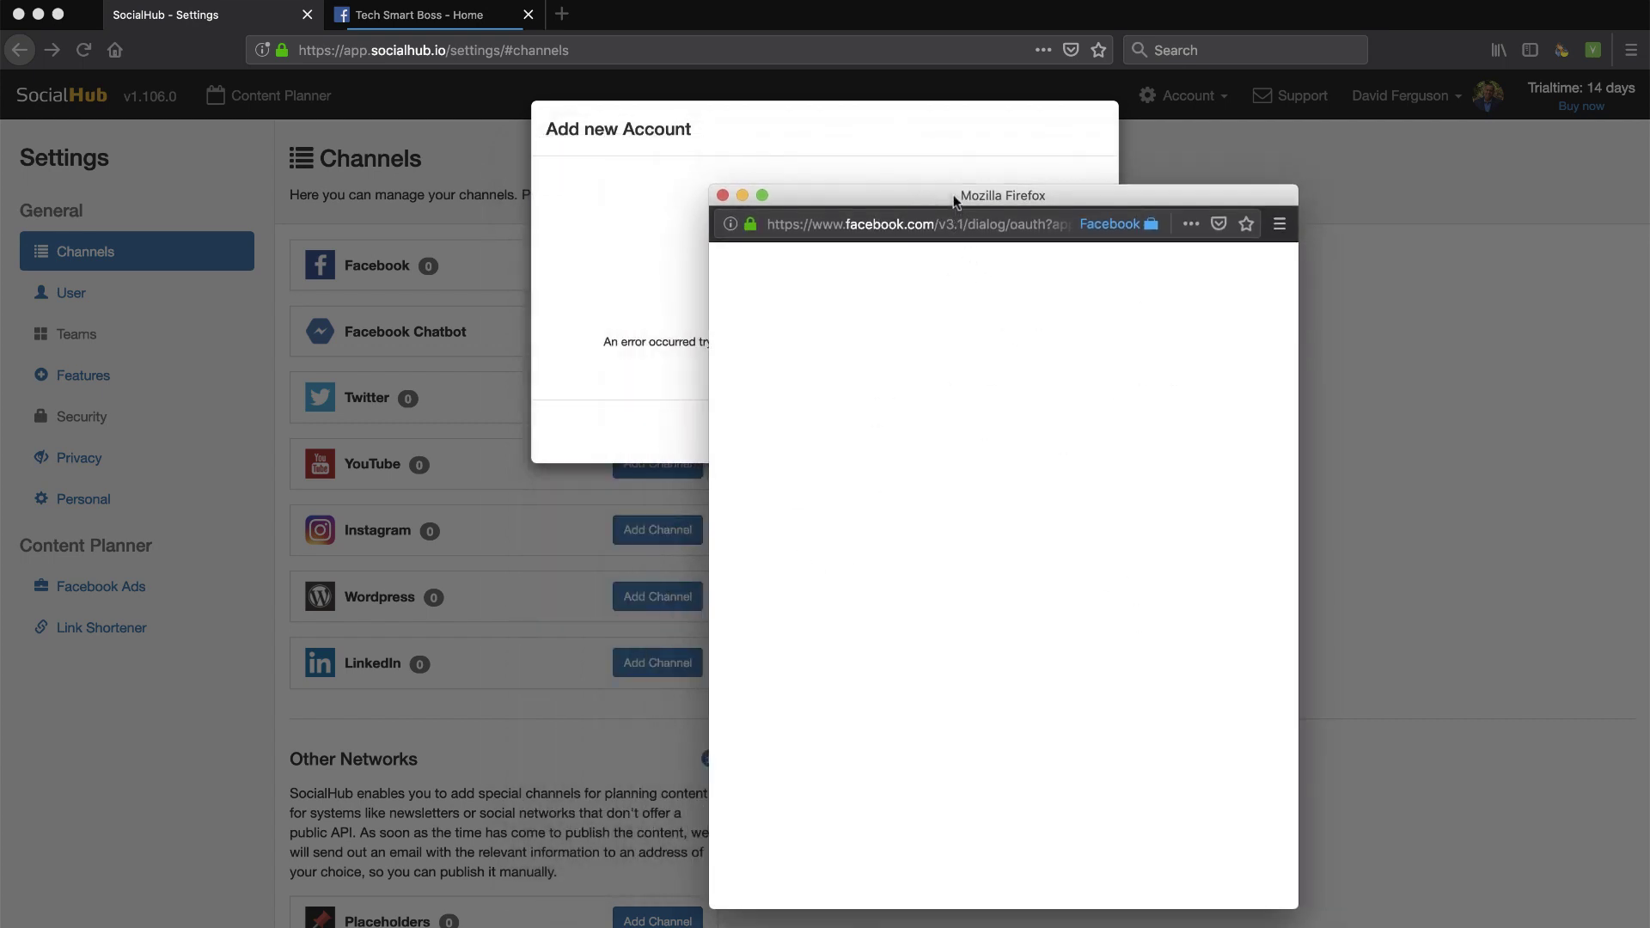
drag(954, 200, 951, 129)
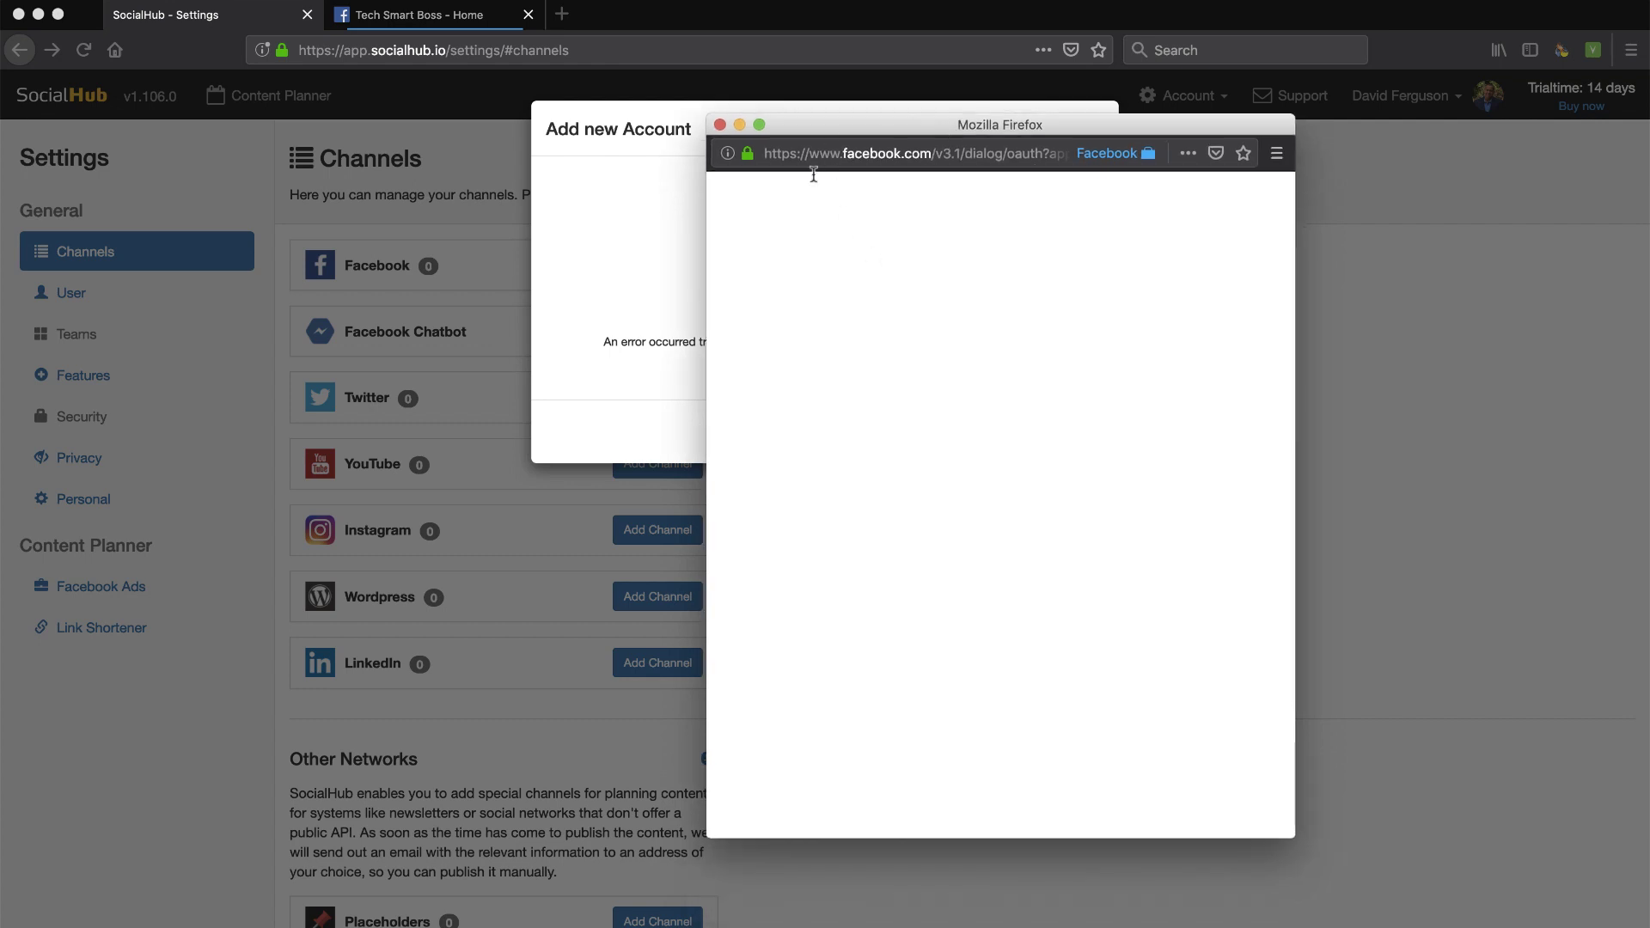
click(720, 125)
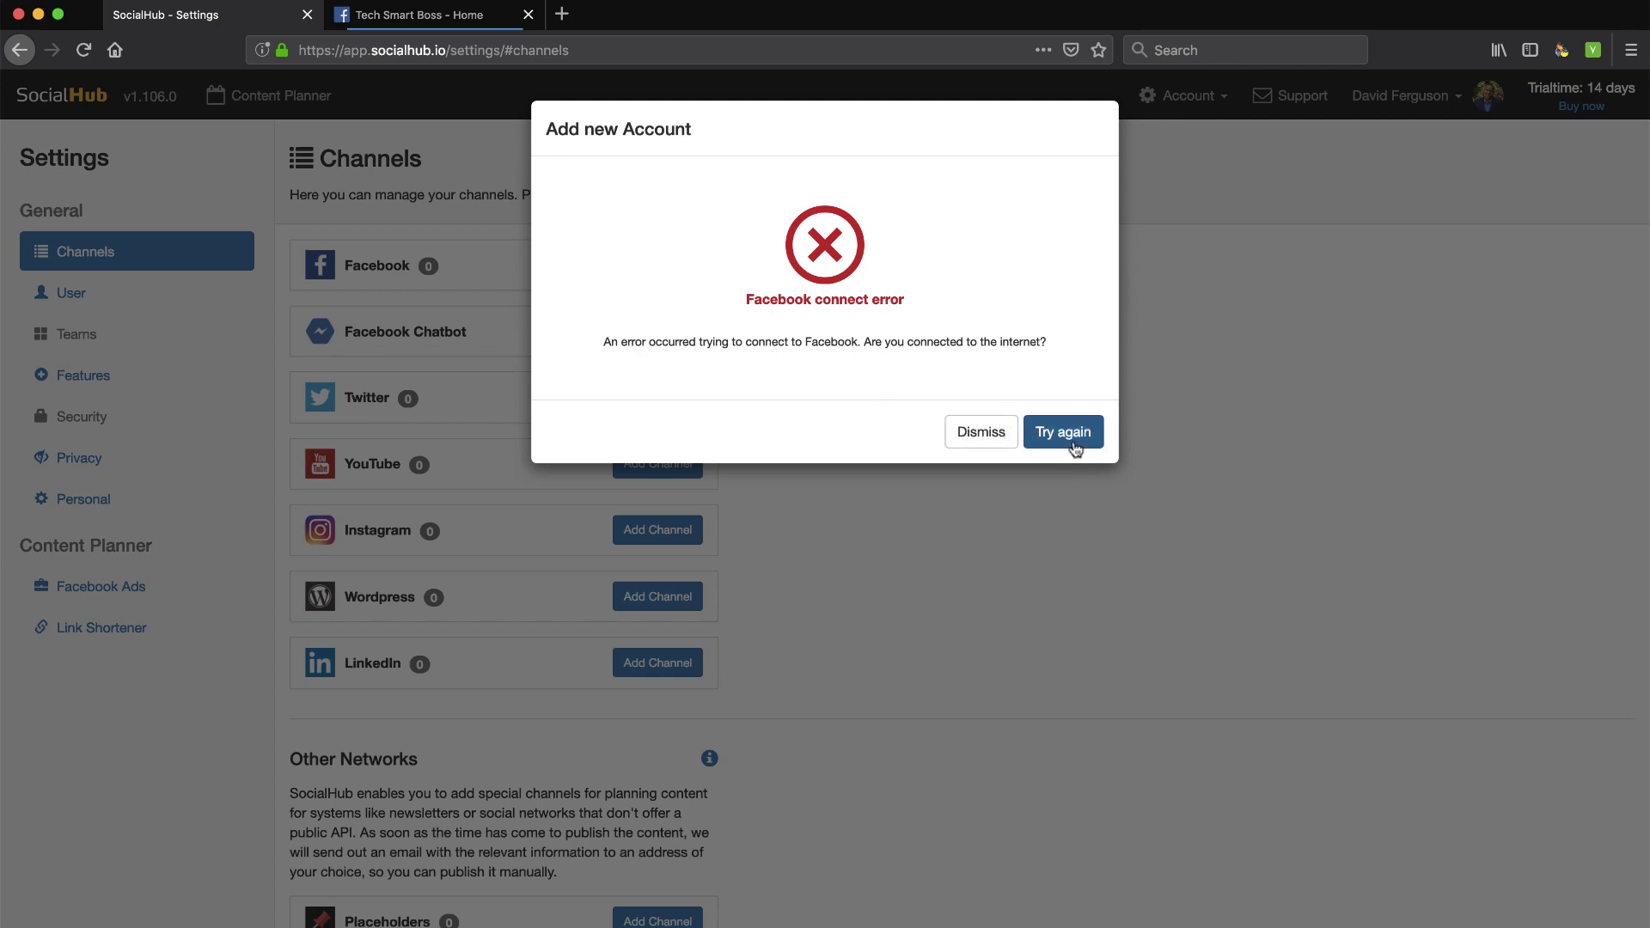
click(993, 430)
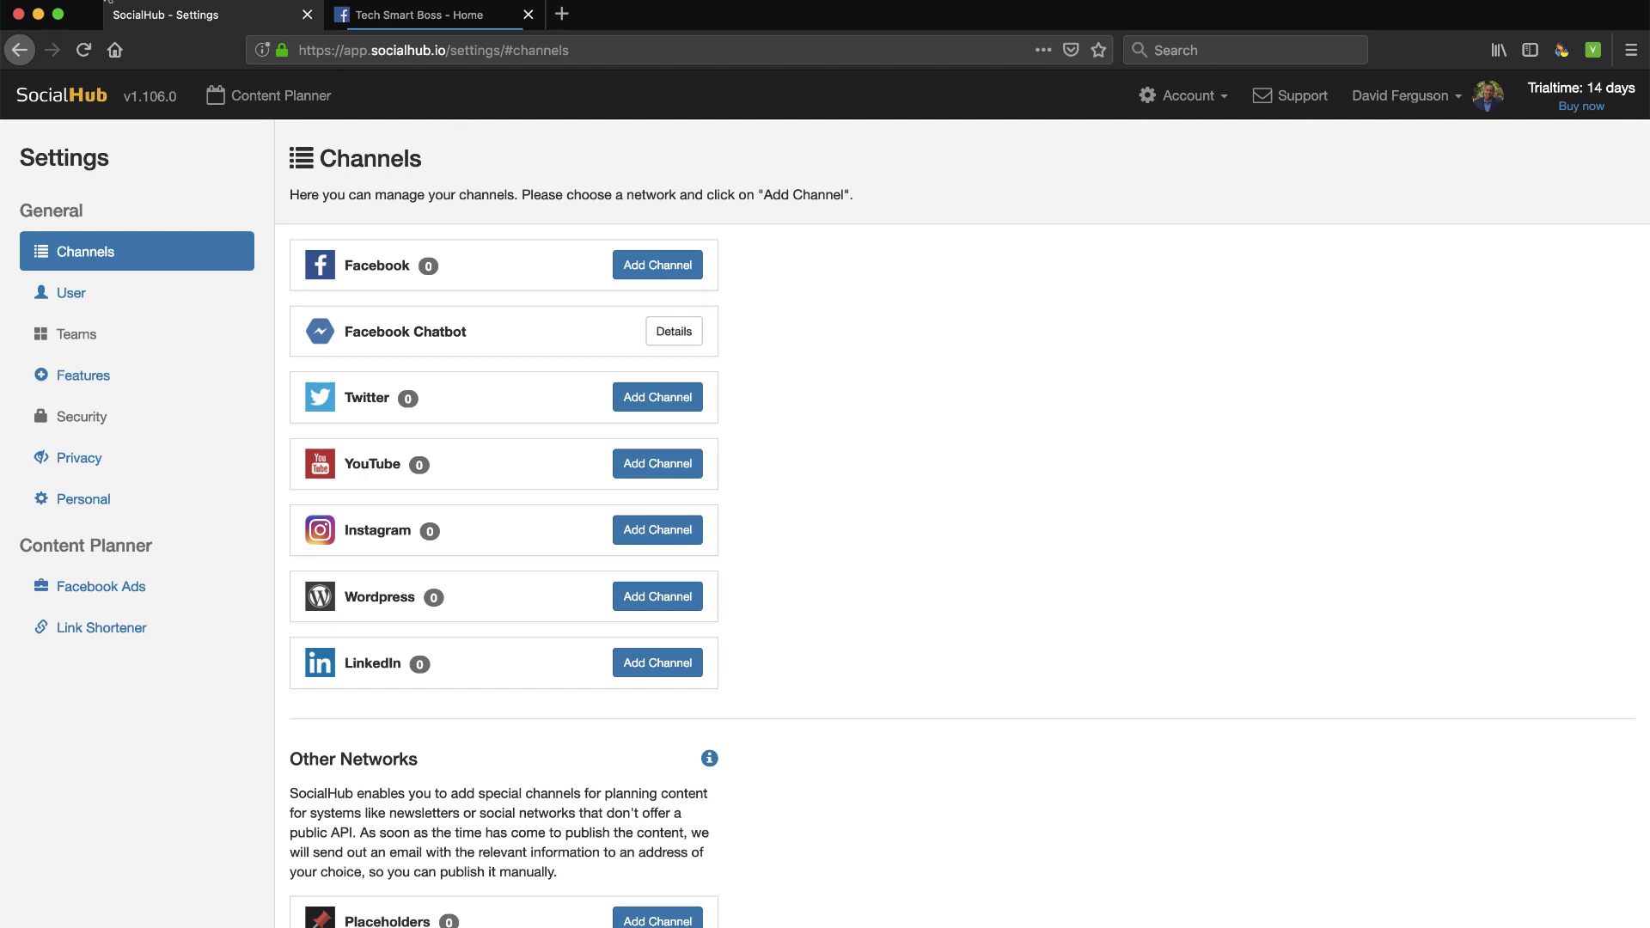
Clear all cookies, site data and cached content in Firefox's Privacy & Security settings
click(73, 9)
click(107, 40)
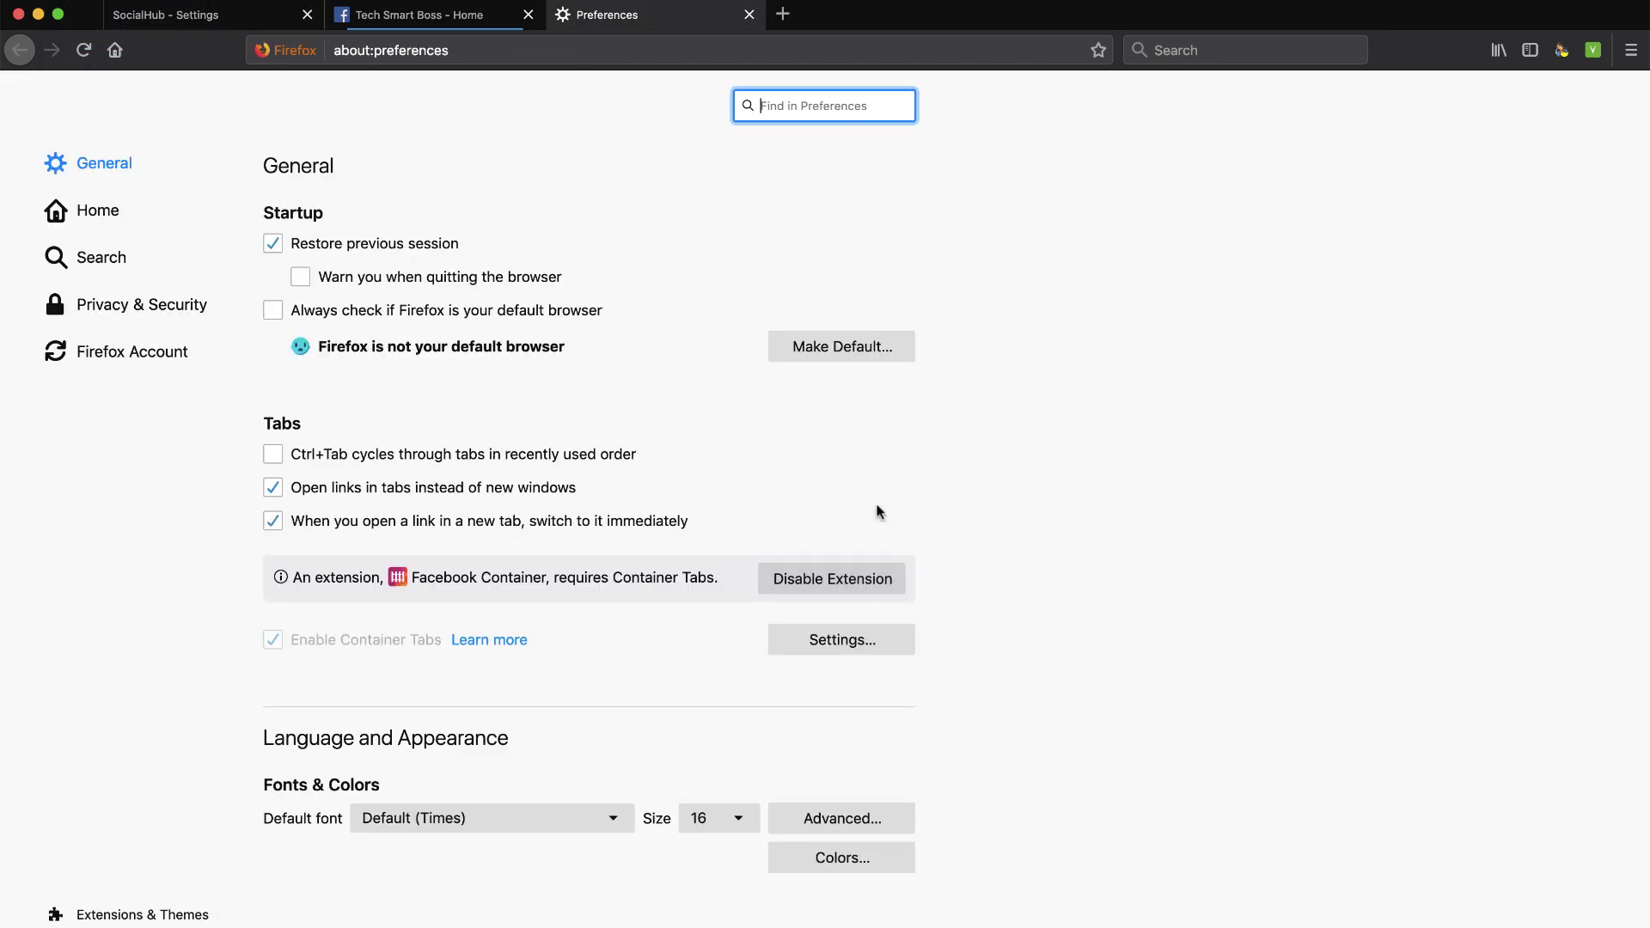
scroll(847, 718, down, 10)
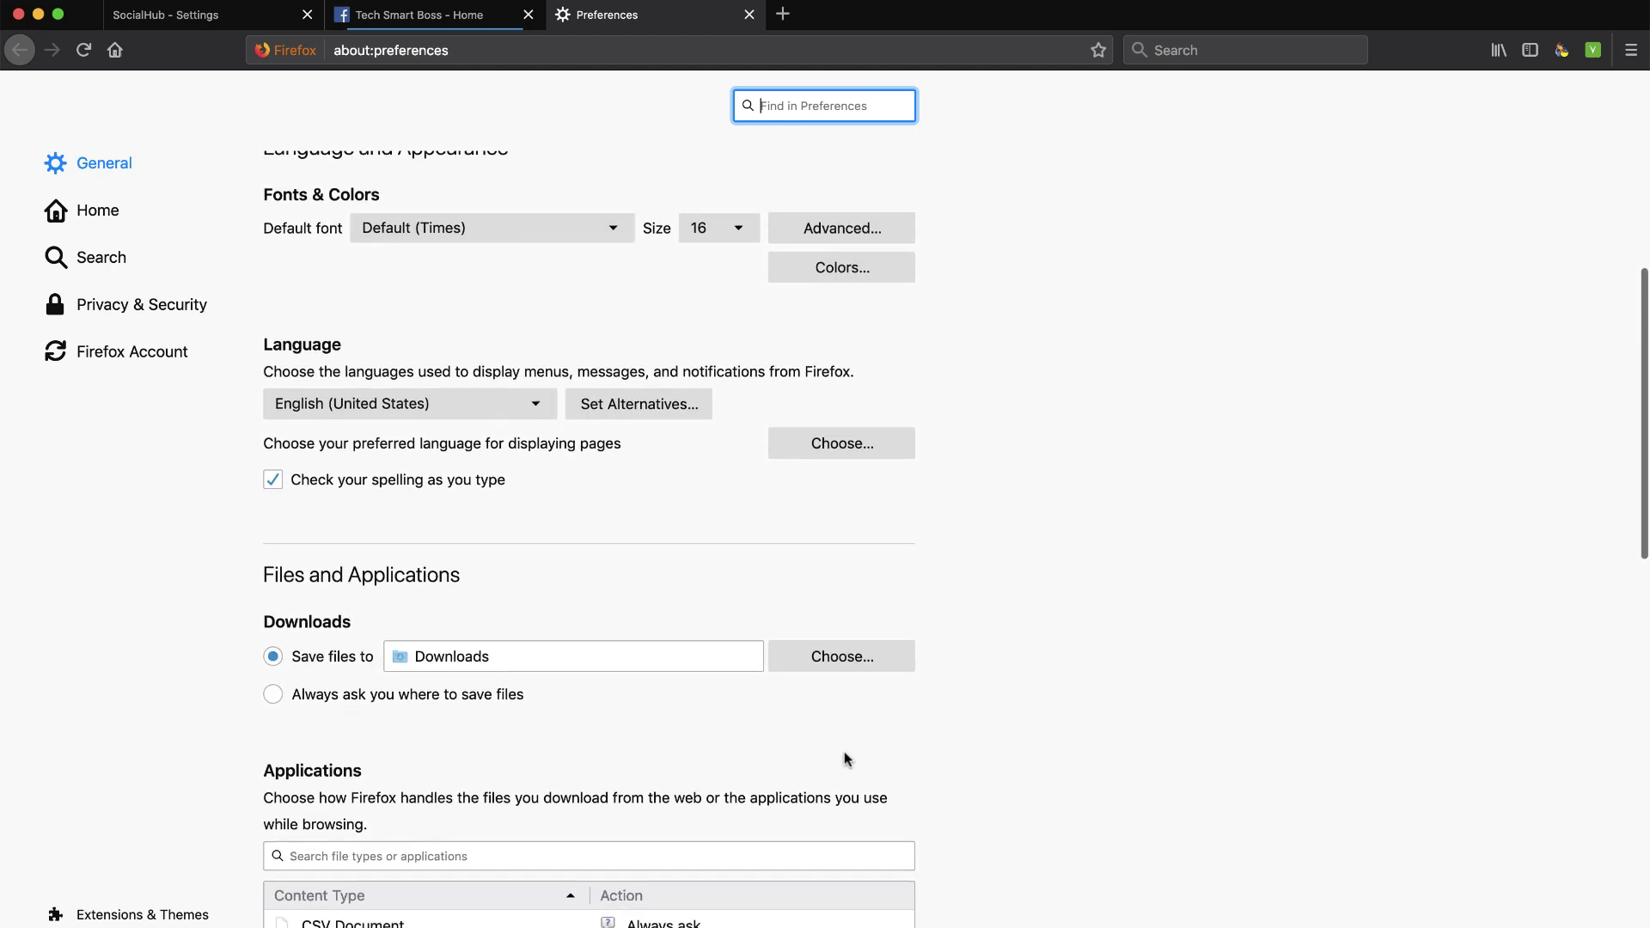
scroll(847, 759, up, 10)
click(157, 306)
scroll(968, 719, down, 1)
click(857, 759)
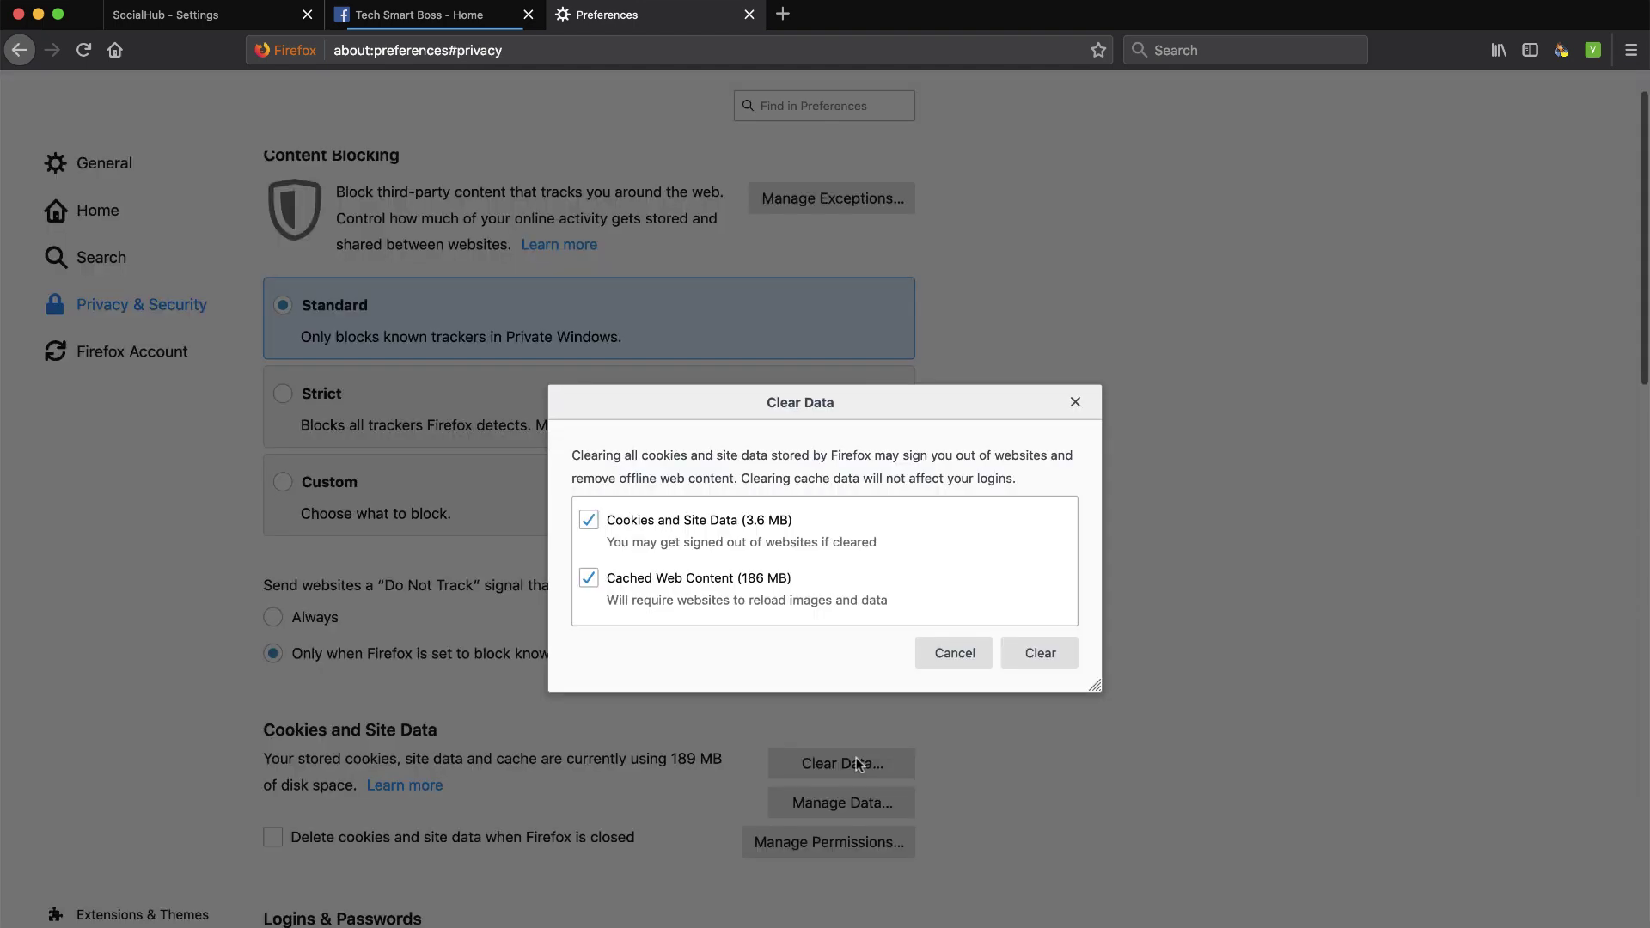
click(1029, 656)
click(946, 183)
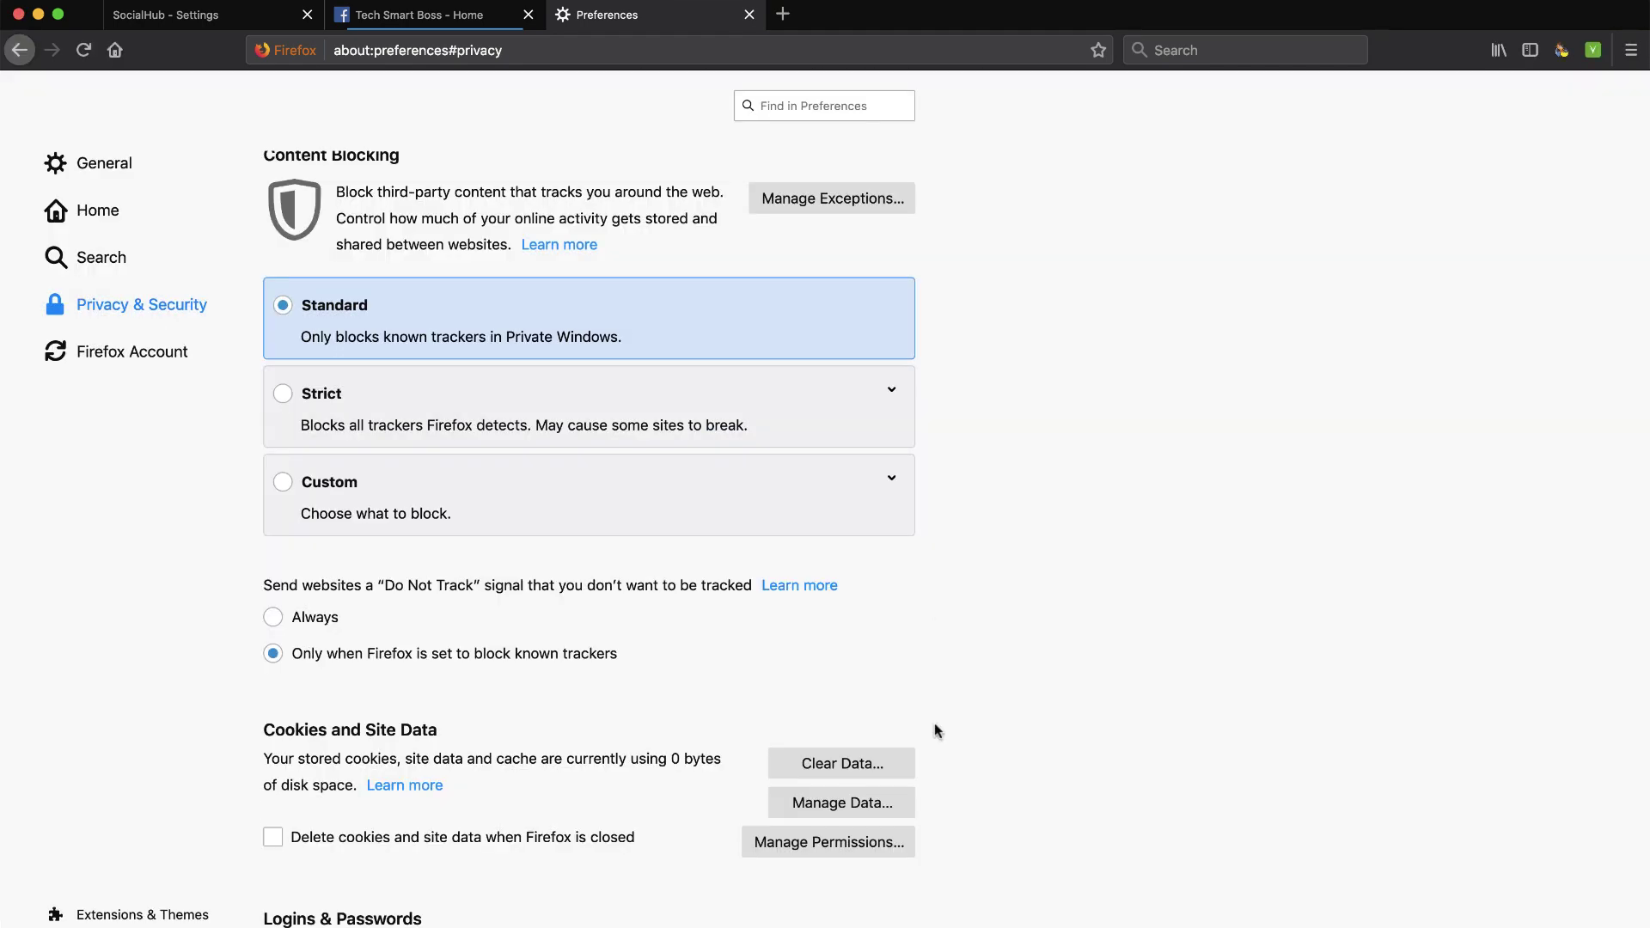
Clear the entire Firefox browsing history
scroll(934, 723, down, 6)
scroll(935, 731, down, 2)
click(866, 678)
click(1020, 734)
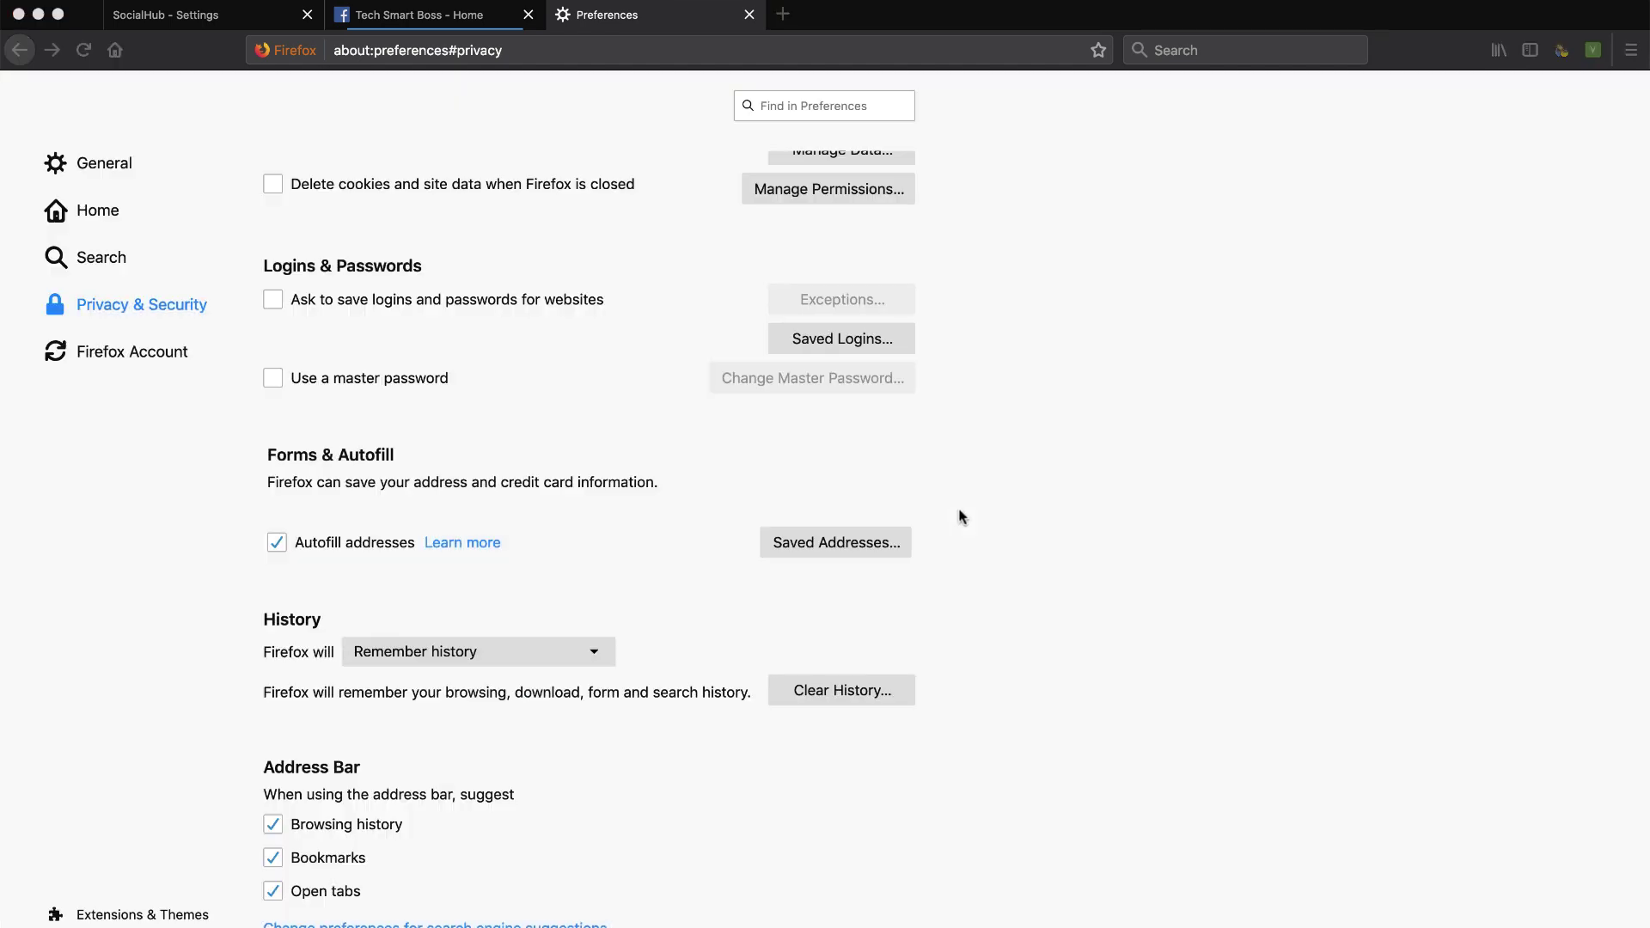
Reload the Tech Smart Boss Facebook page to confirm it's logged out, then return to SocialHub
click(747, 13)
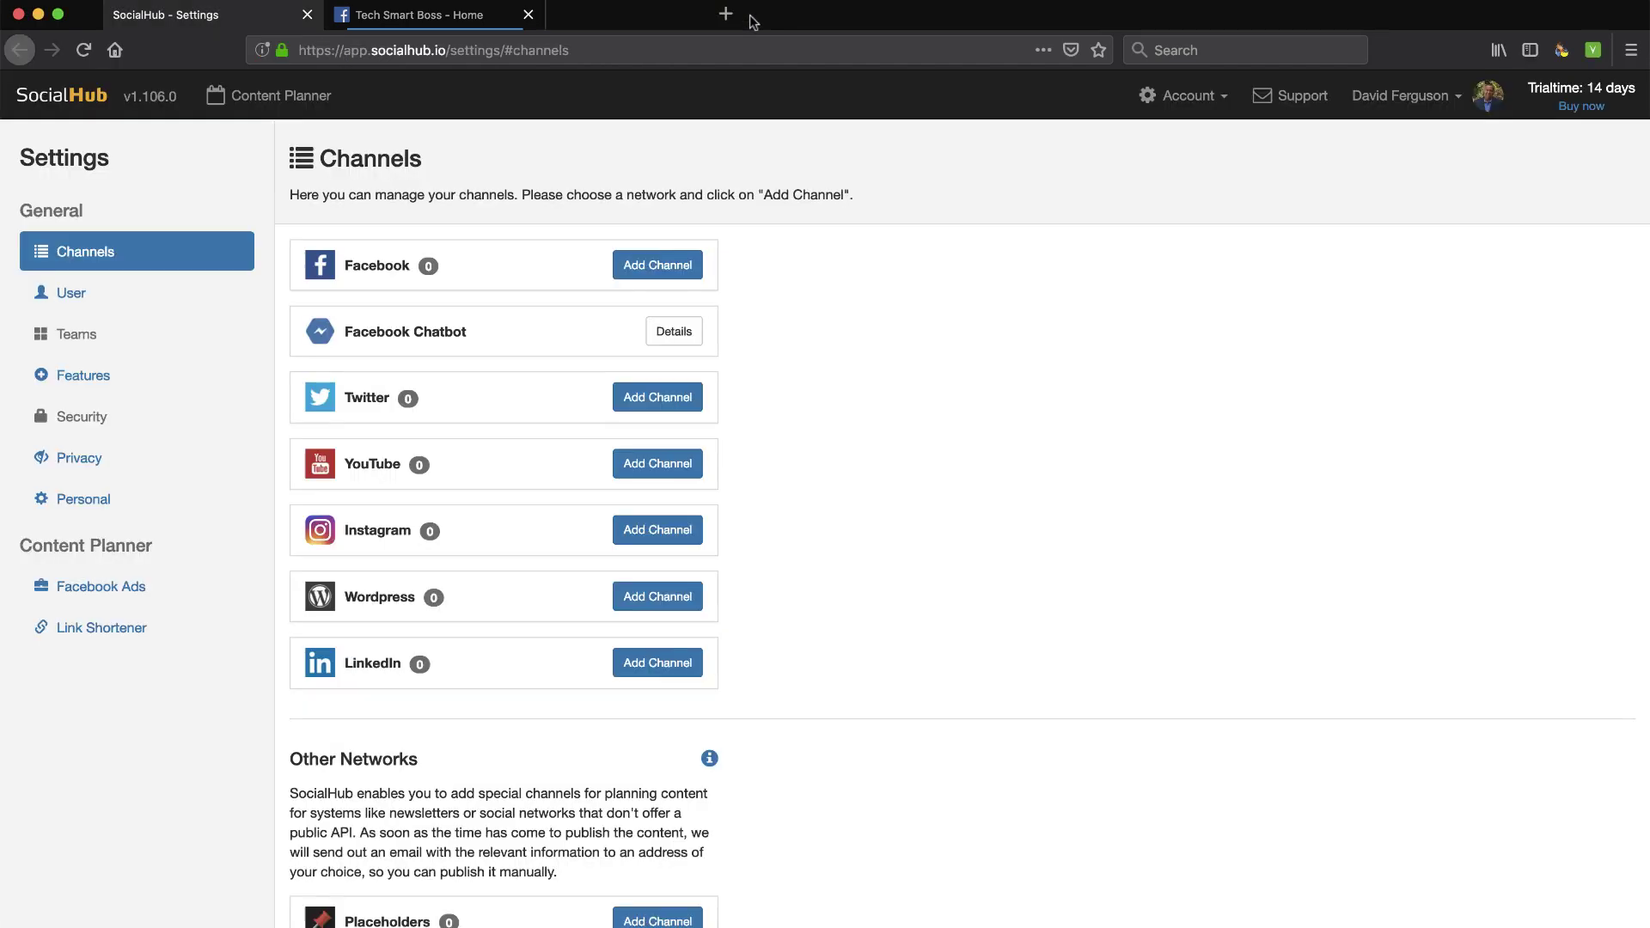
click(440, 17)
click(92, 50)
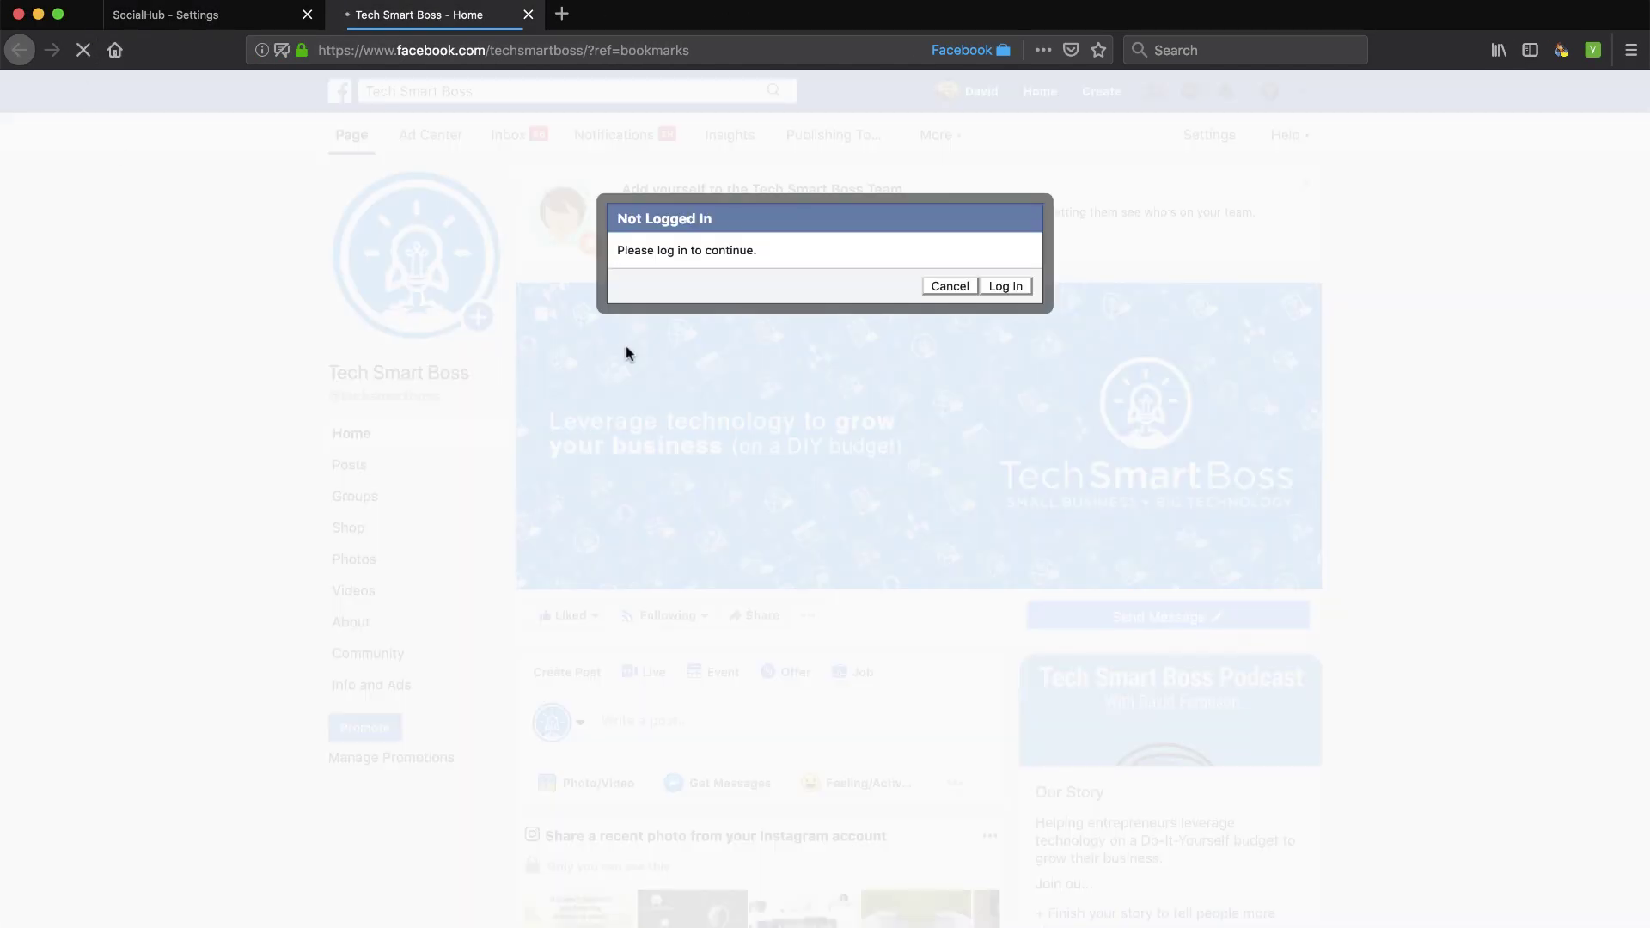
click(1007, 287)
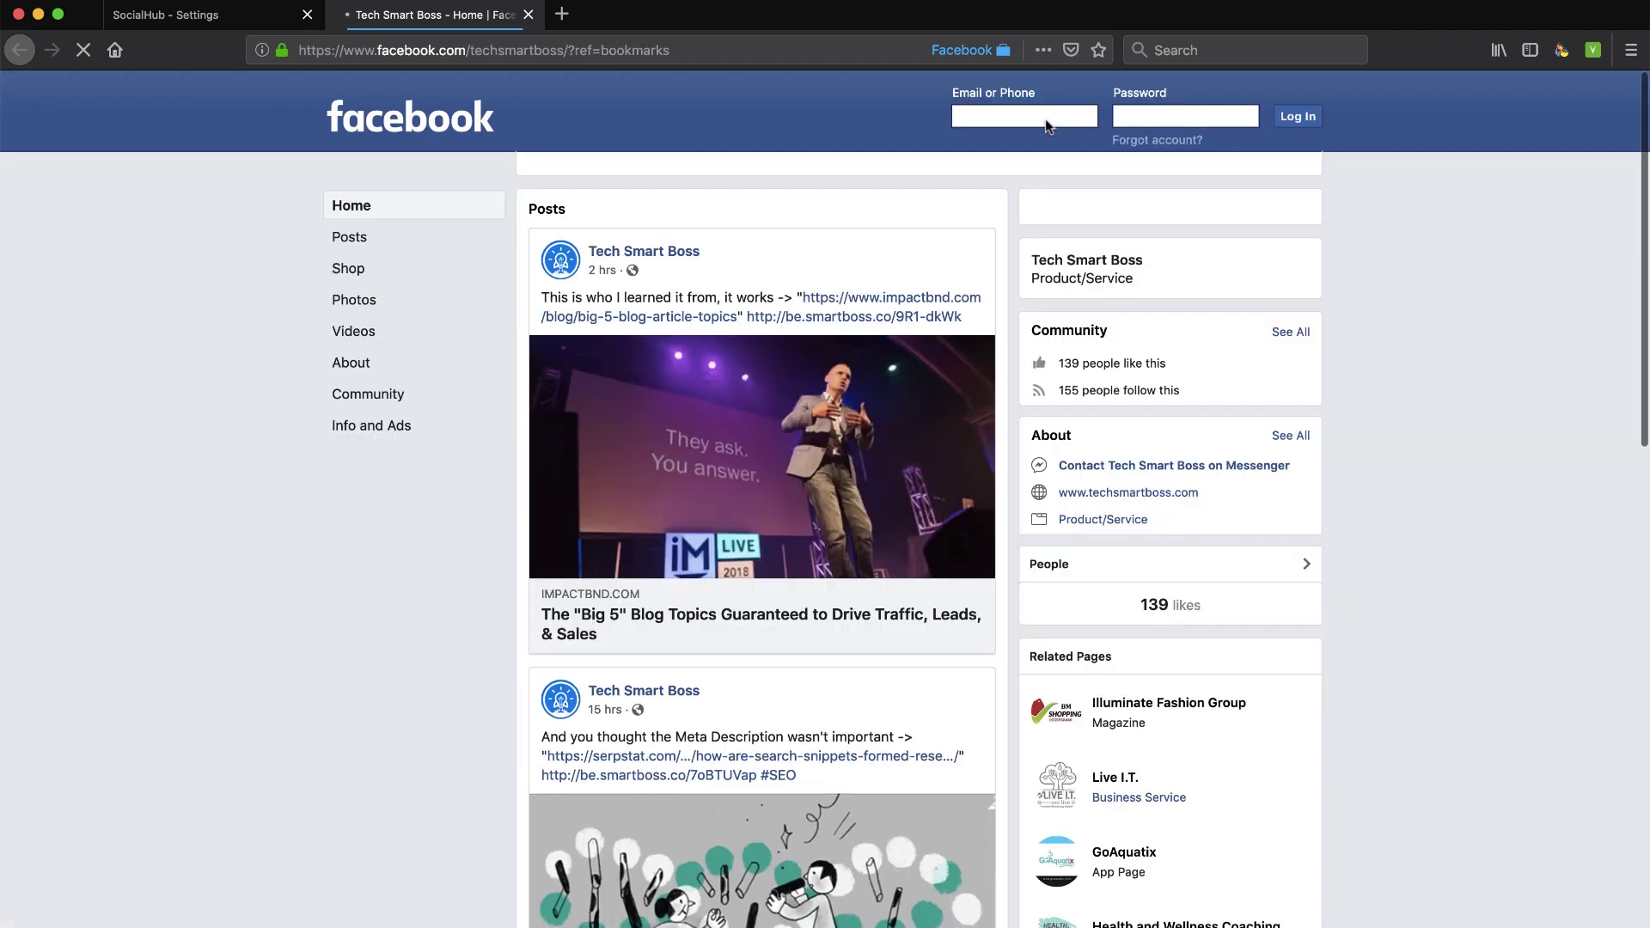
click(1043, 115)
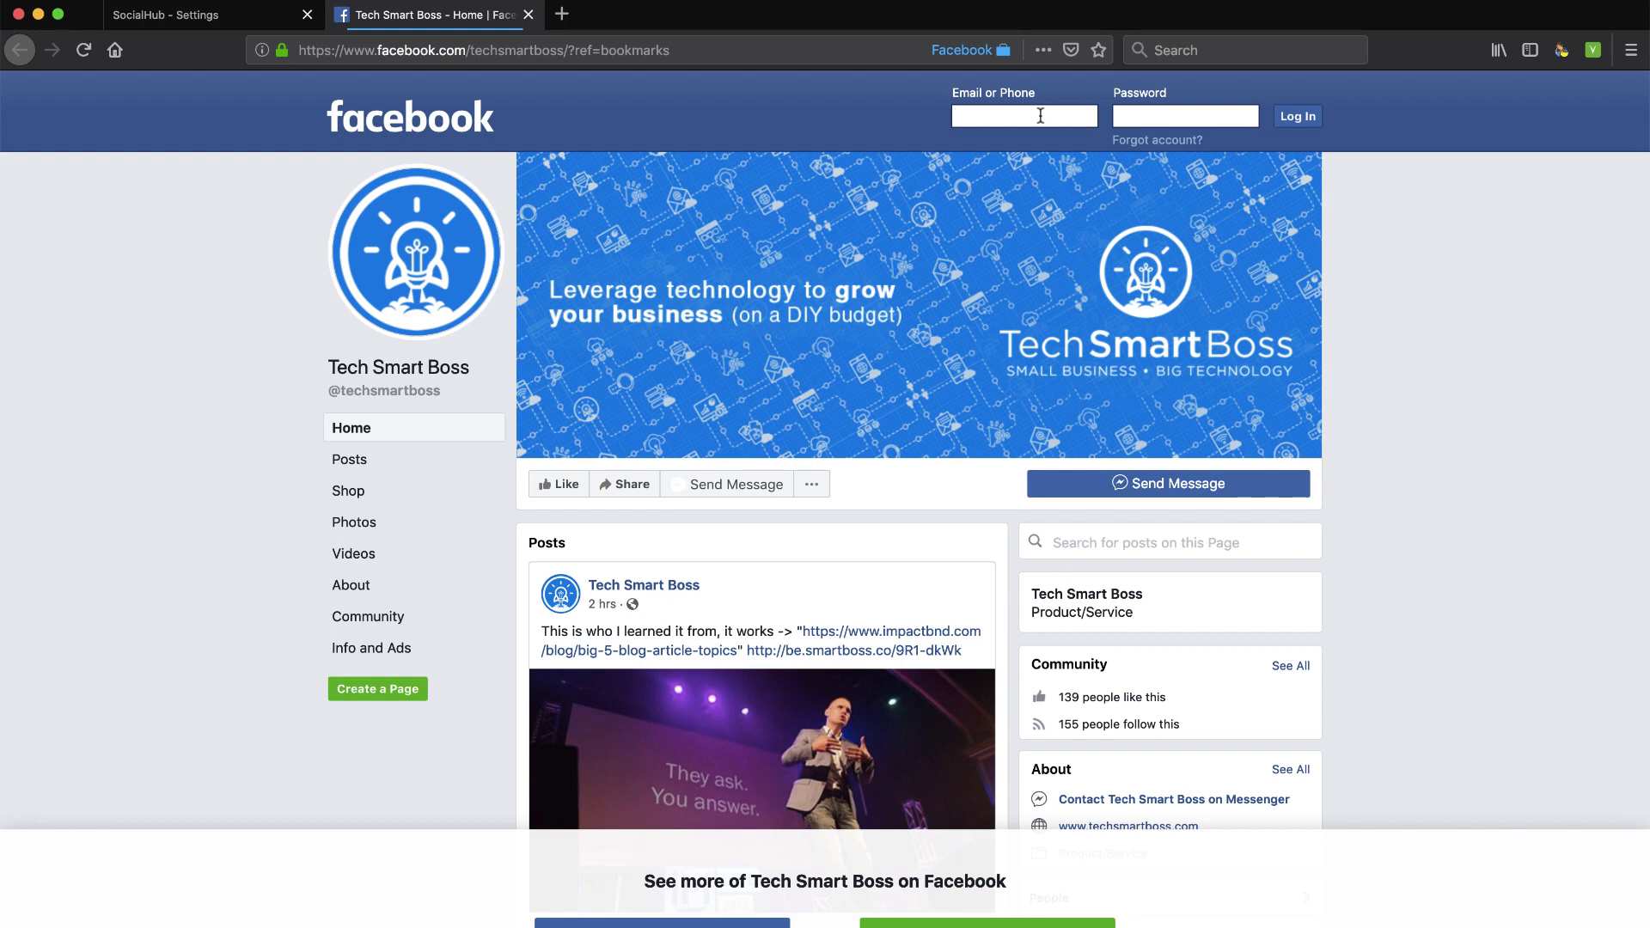
click(209, 15)
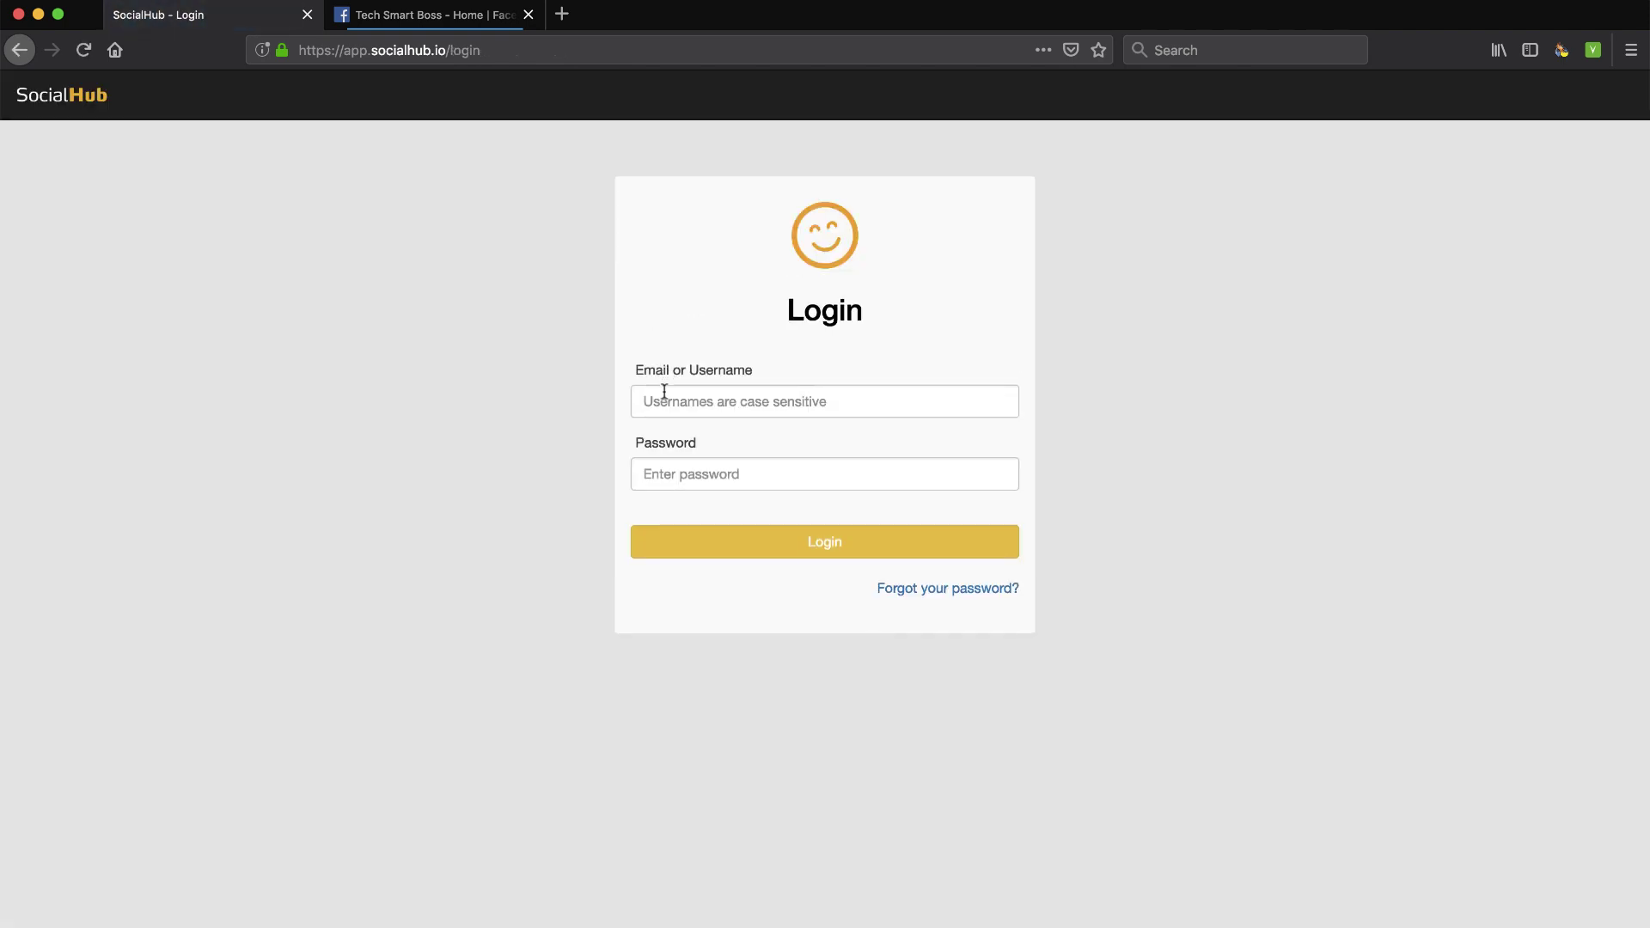
Sign back in to SocialHub with the account e-mail and password
click(664, 392)
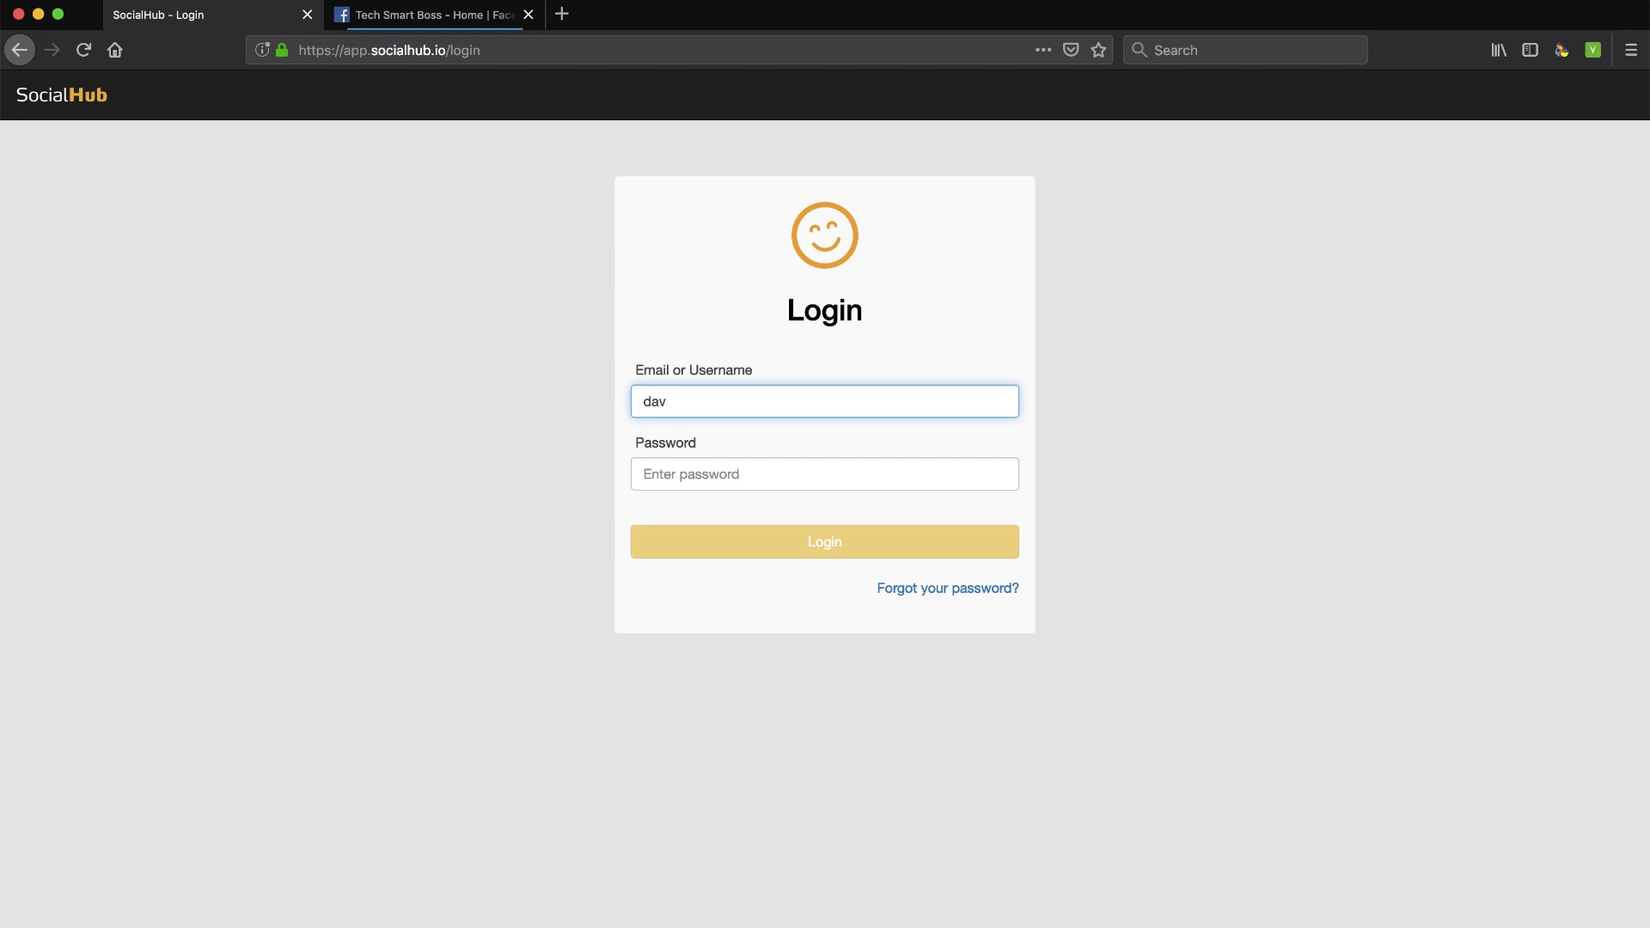
click(653, 474)
text(•••)
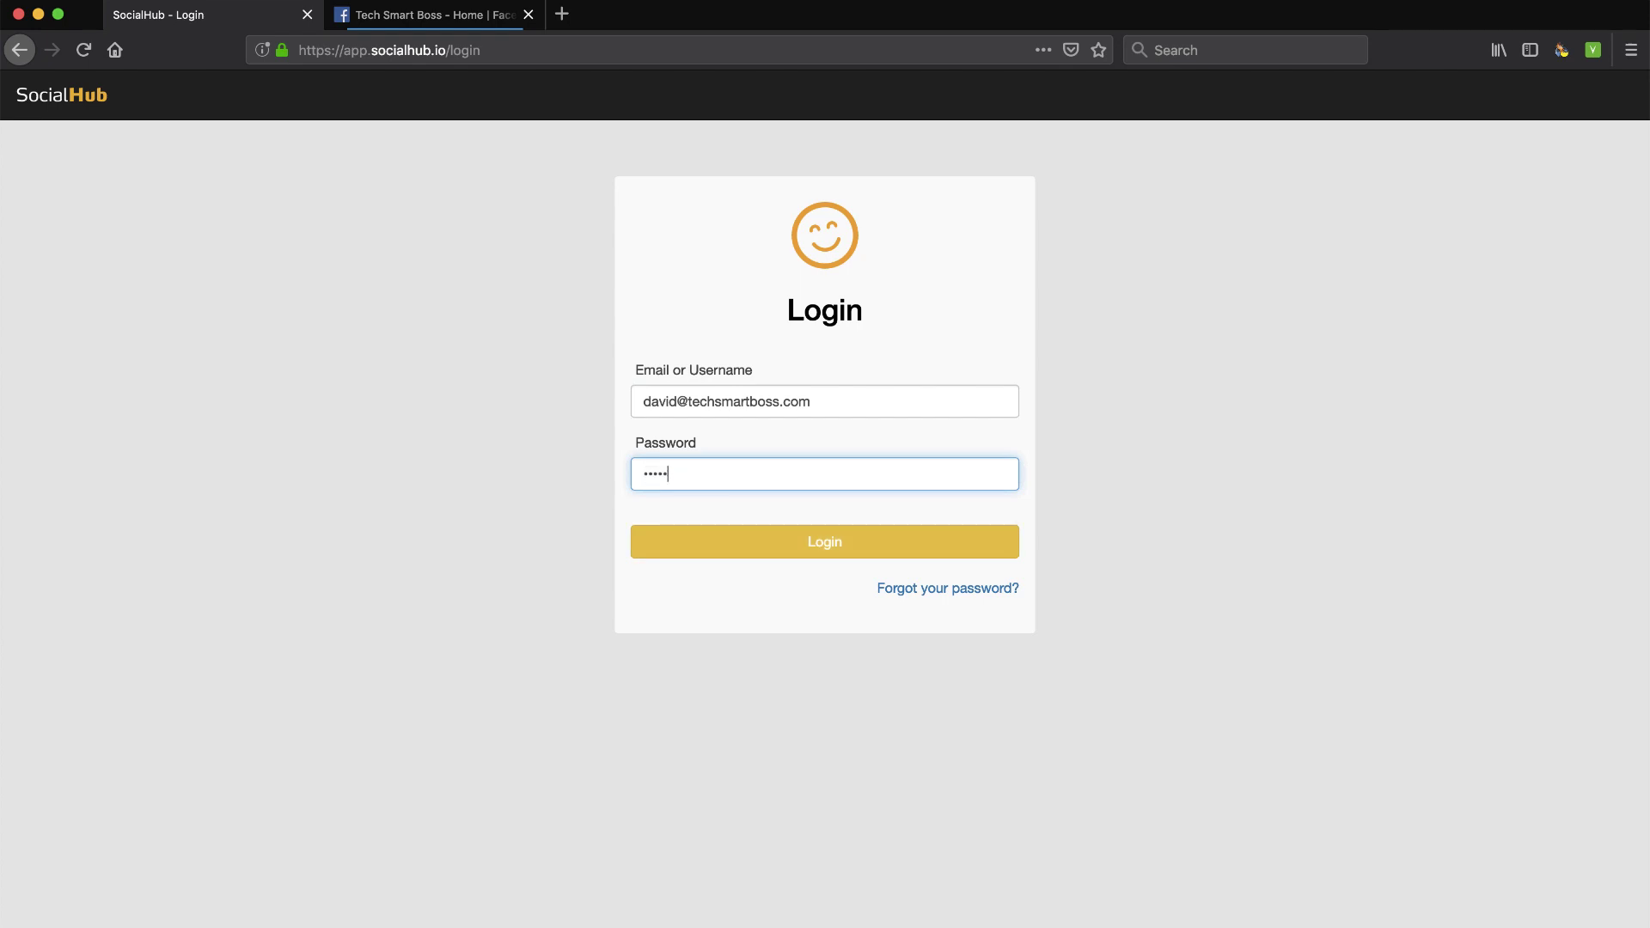
text(•••••)
click(790, 544)
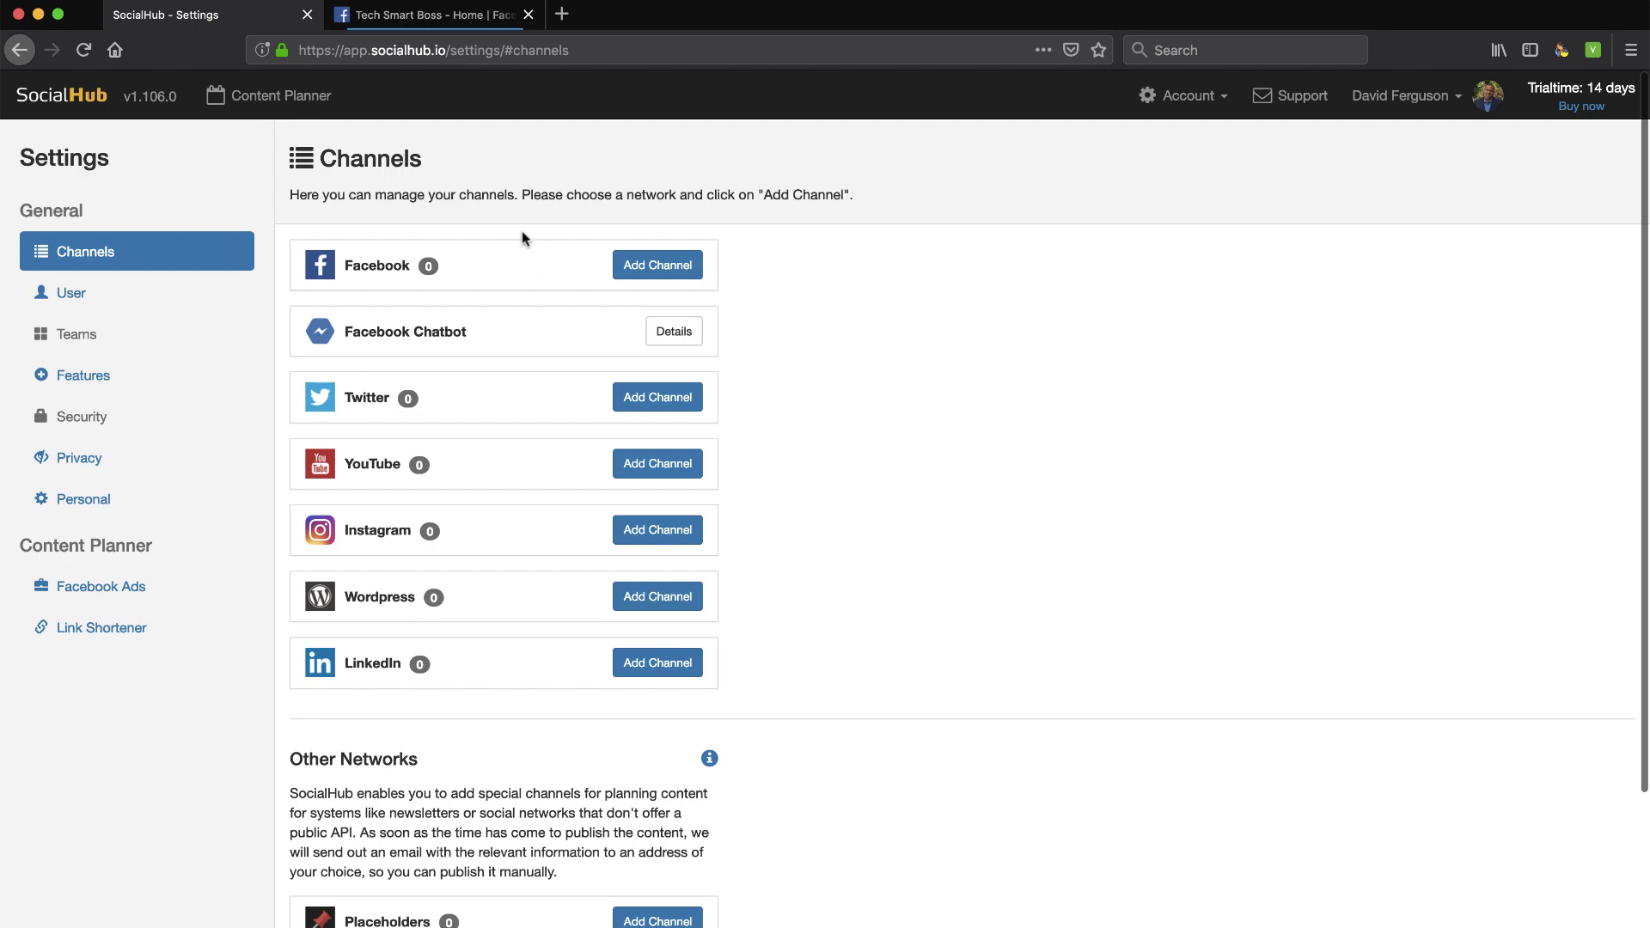
click(648, 267)
click(1007, 486)
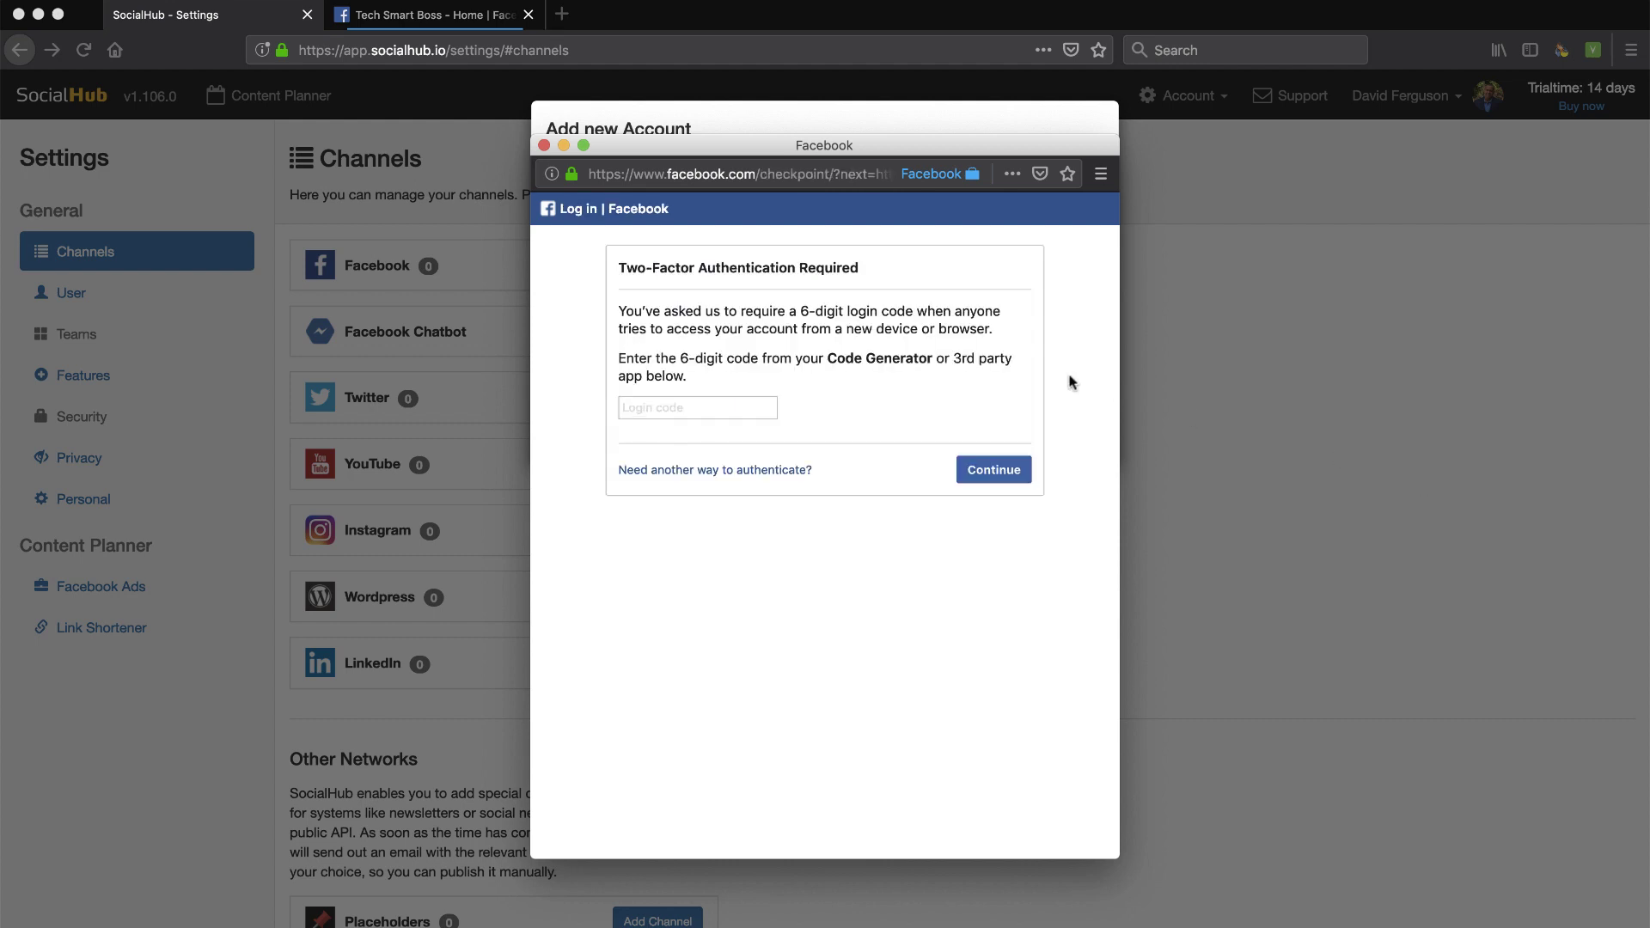
click(731, 416)
click(990, 469)
click(995, 432)
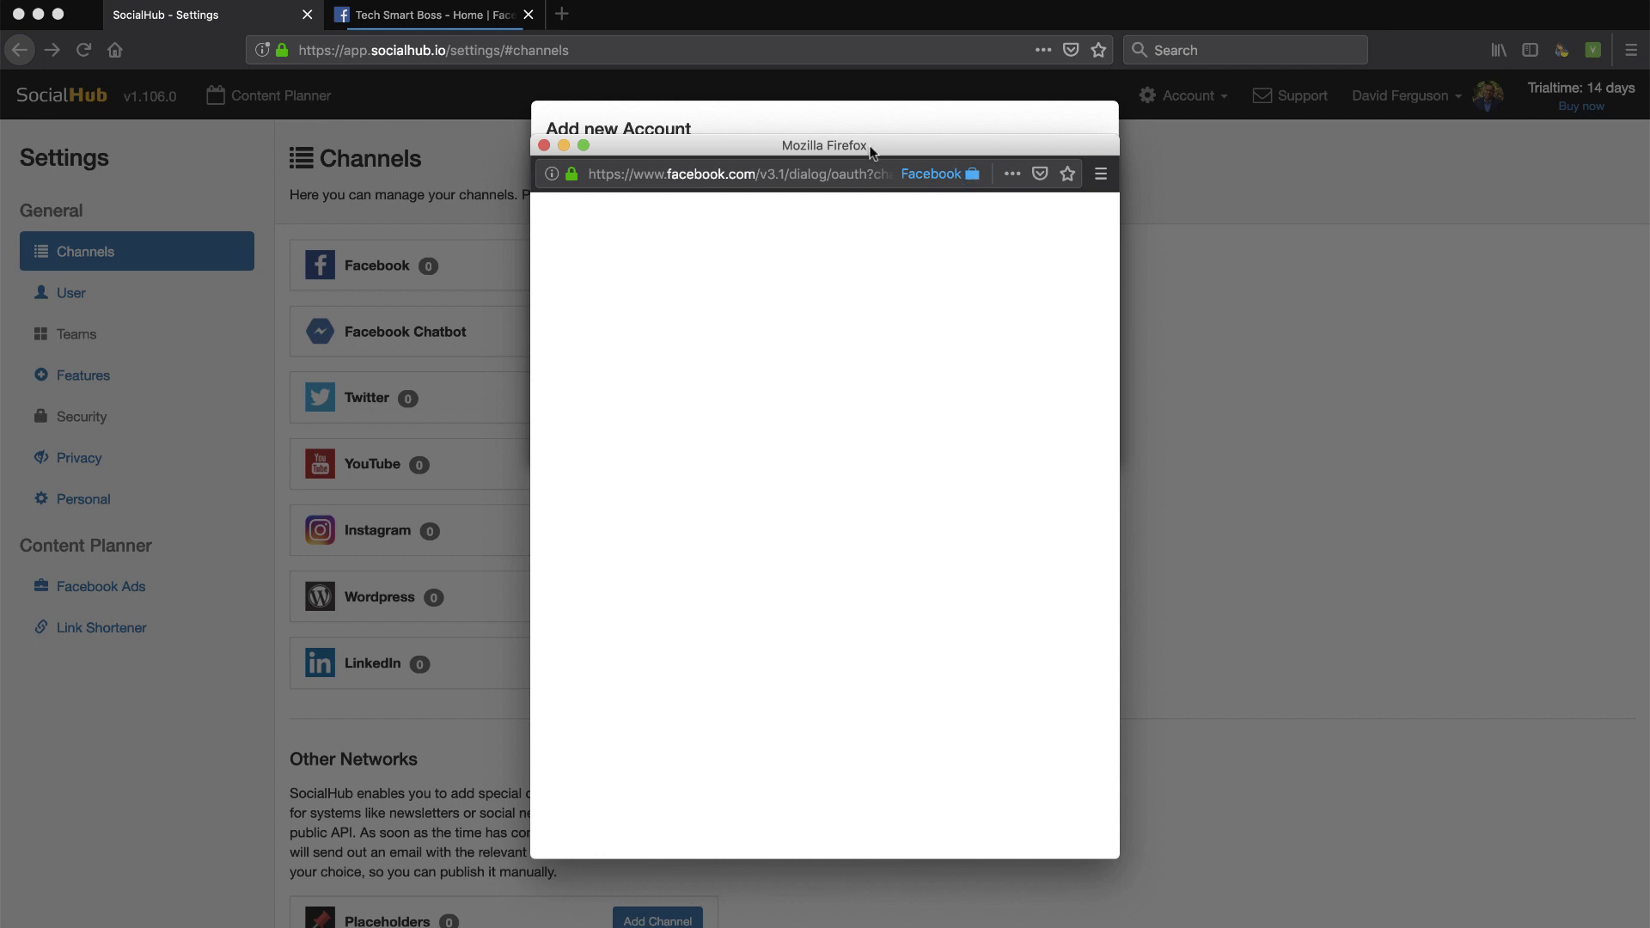
mouse_move(886, 150)
mouse_down()
mouse_move(1185, 222)
mouse_move(895, 166)
mouse_up()
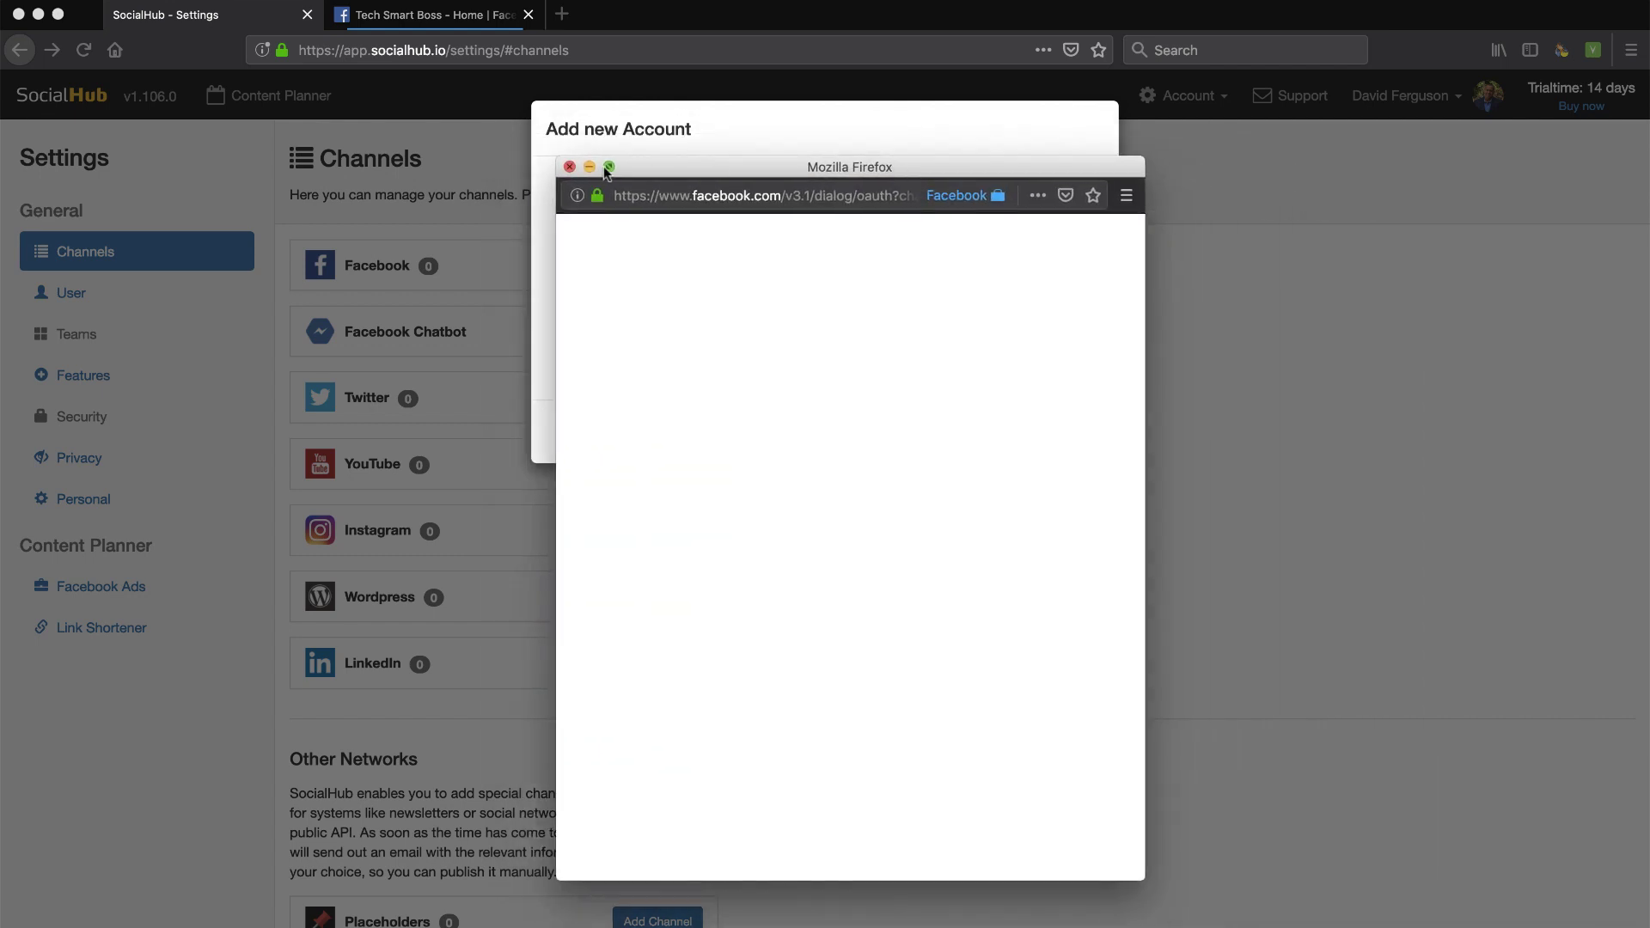
click(570, 166)
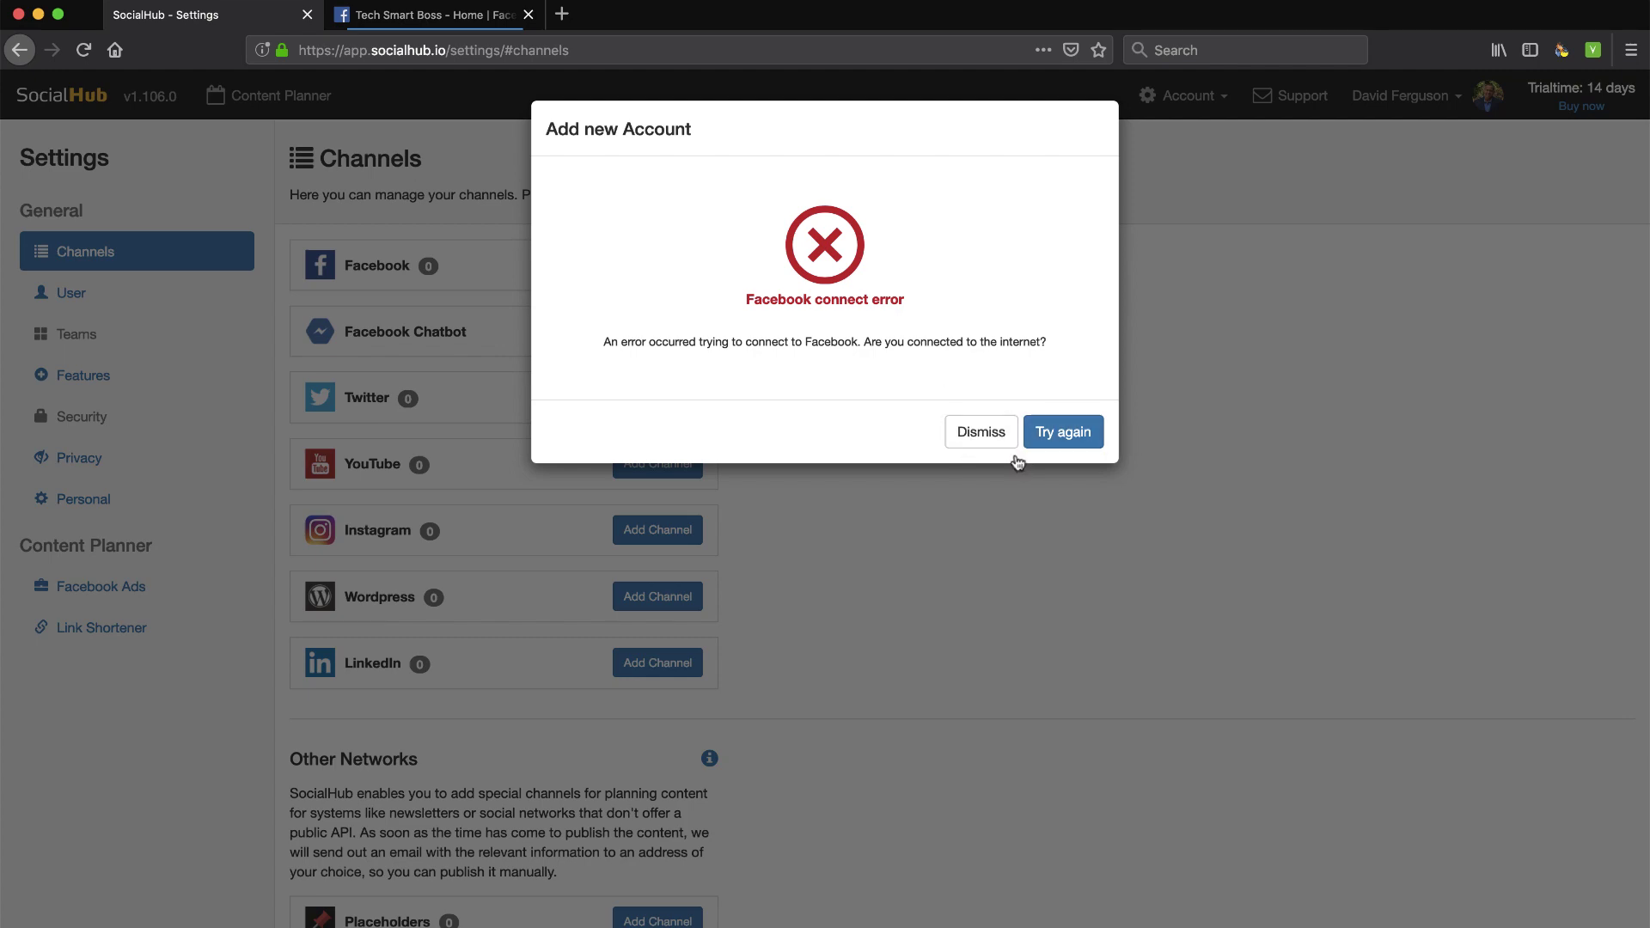
click(989, 437)
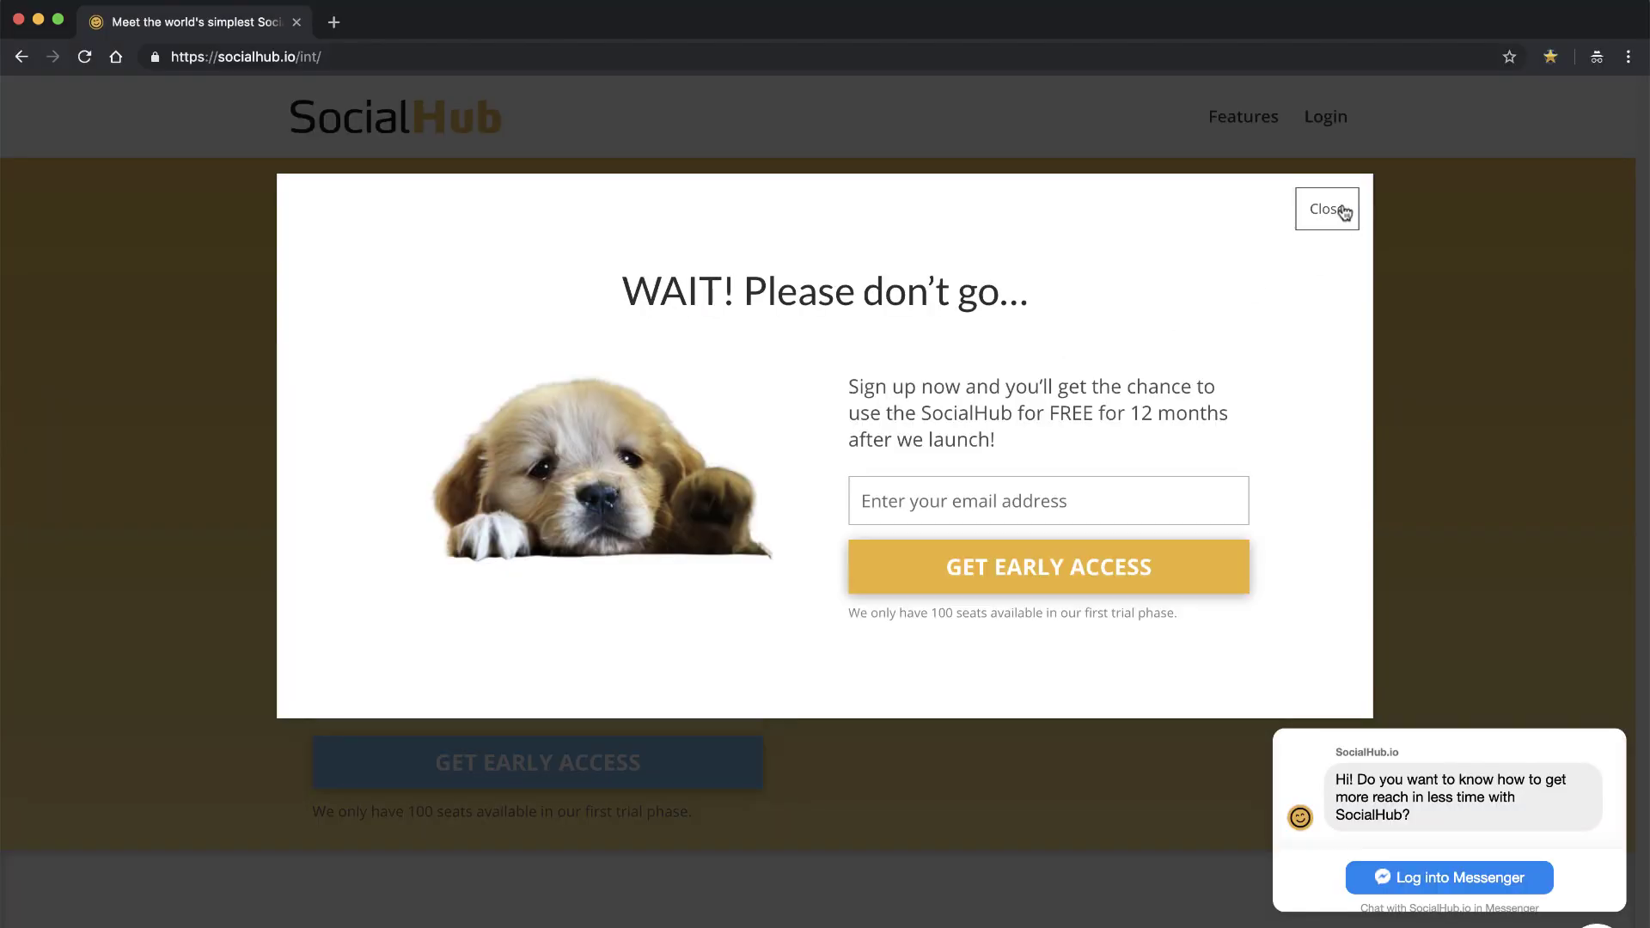
click(1339, 212)
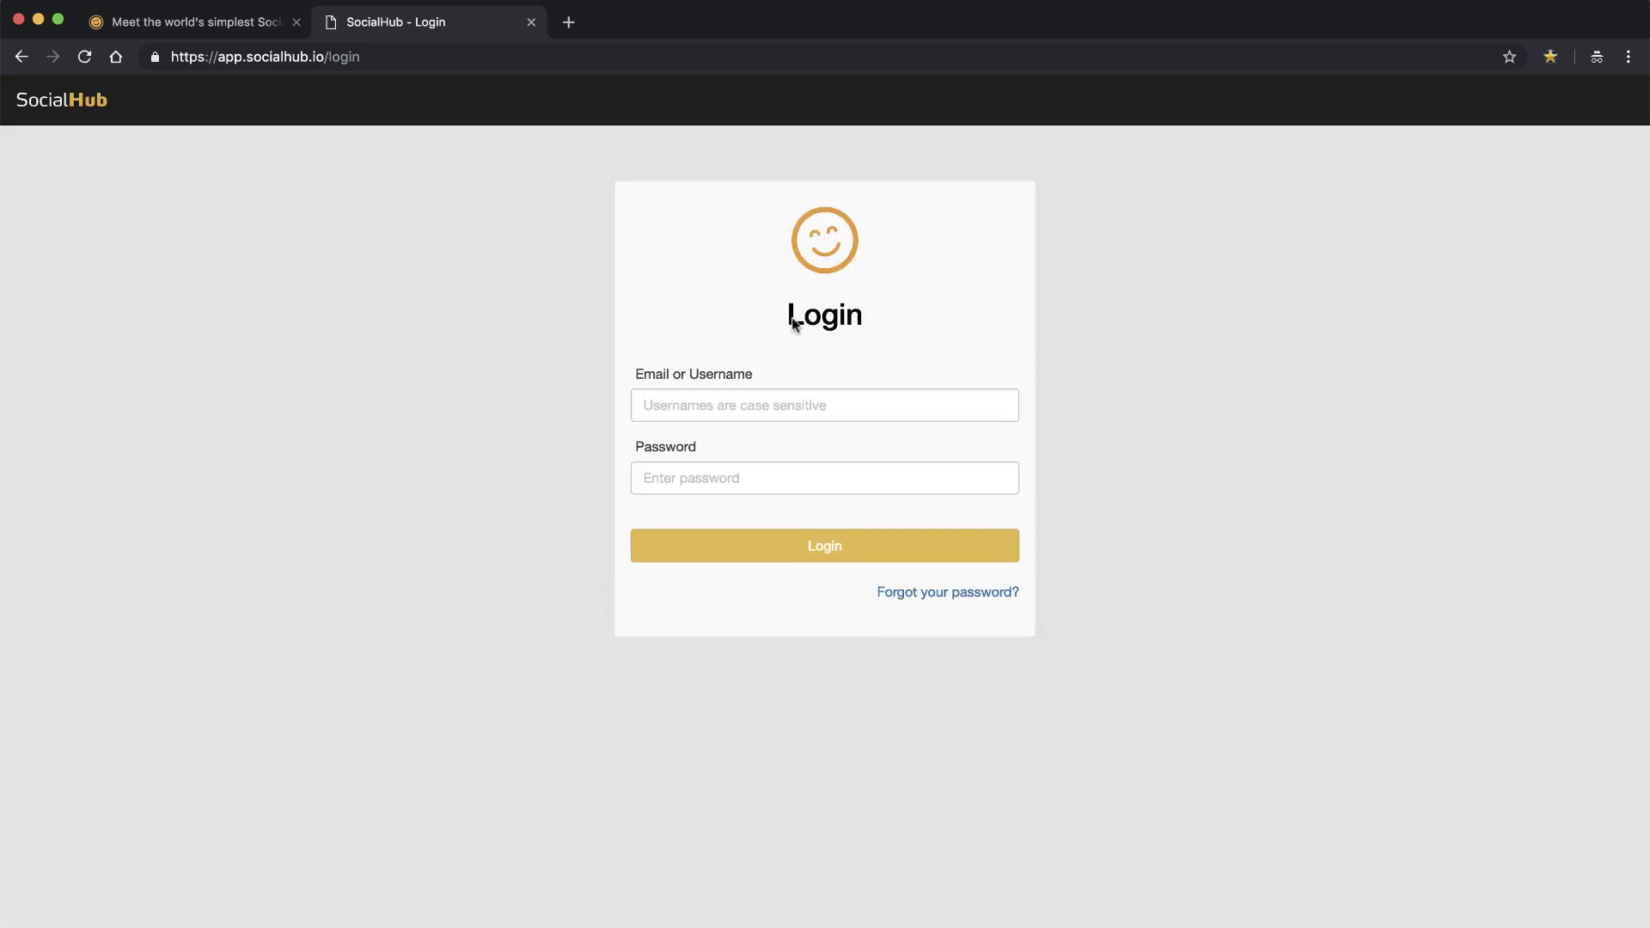
Sign in to SocialHub in the other browser using the account e-mail and password
click(688, 407)
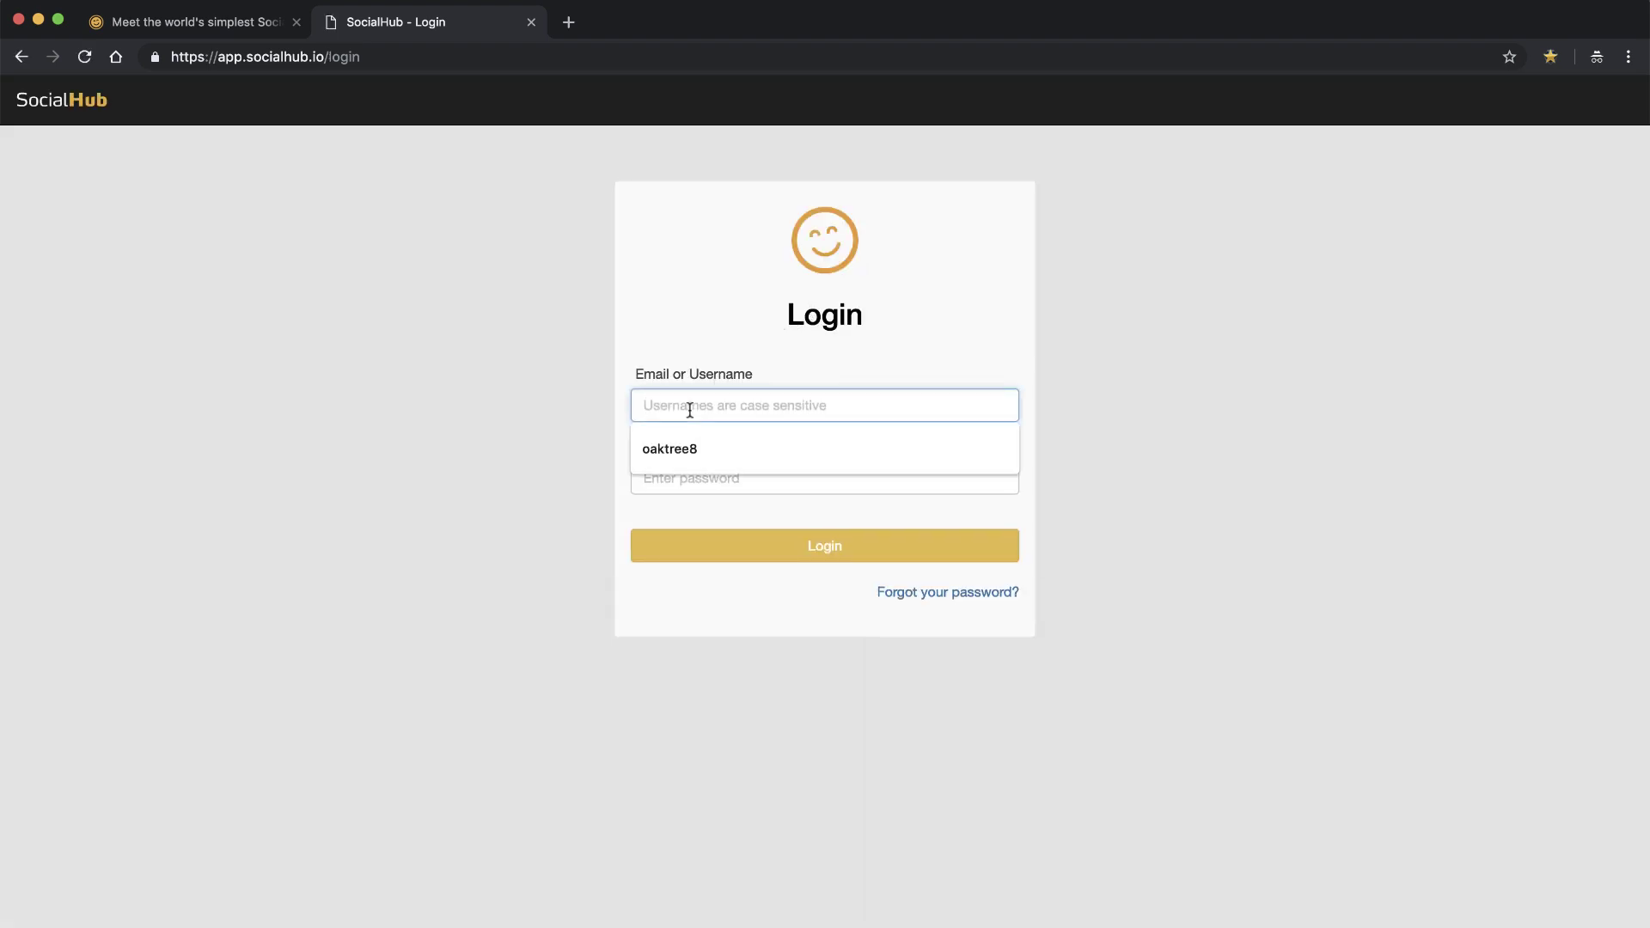
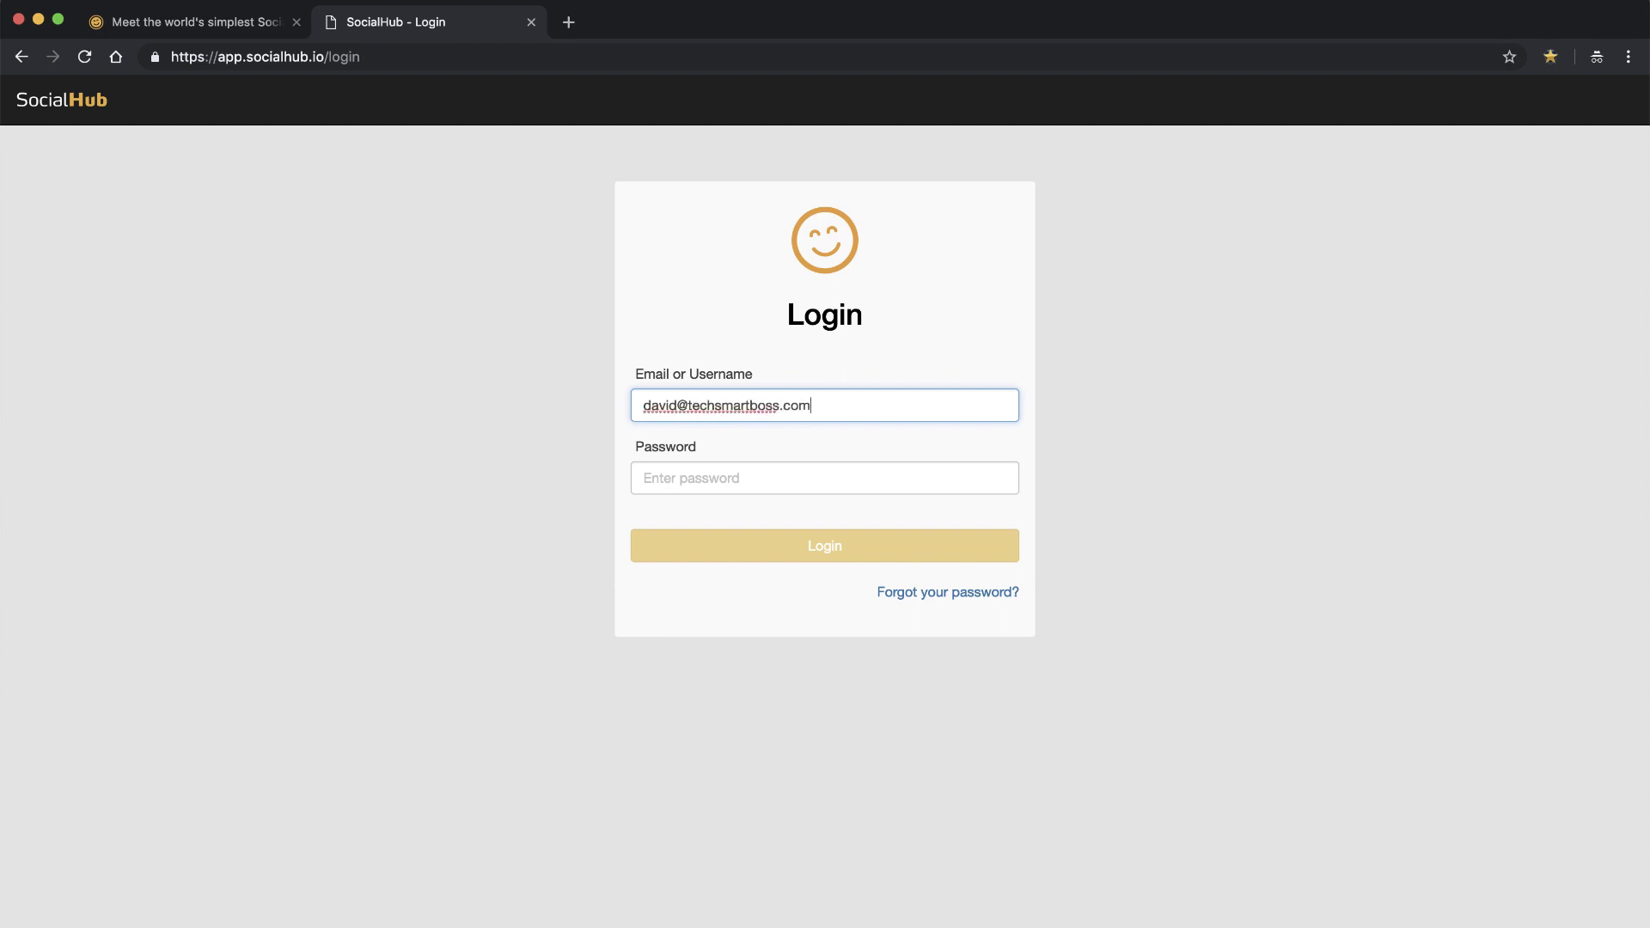
click(688, 487)
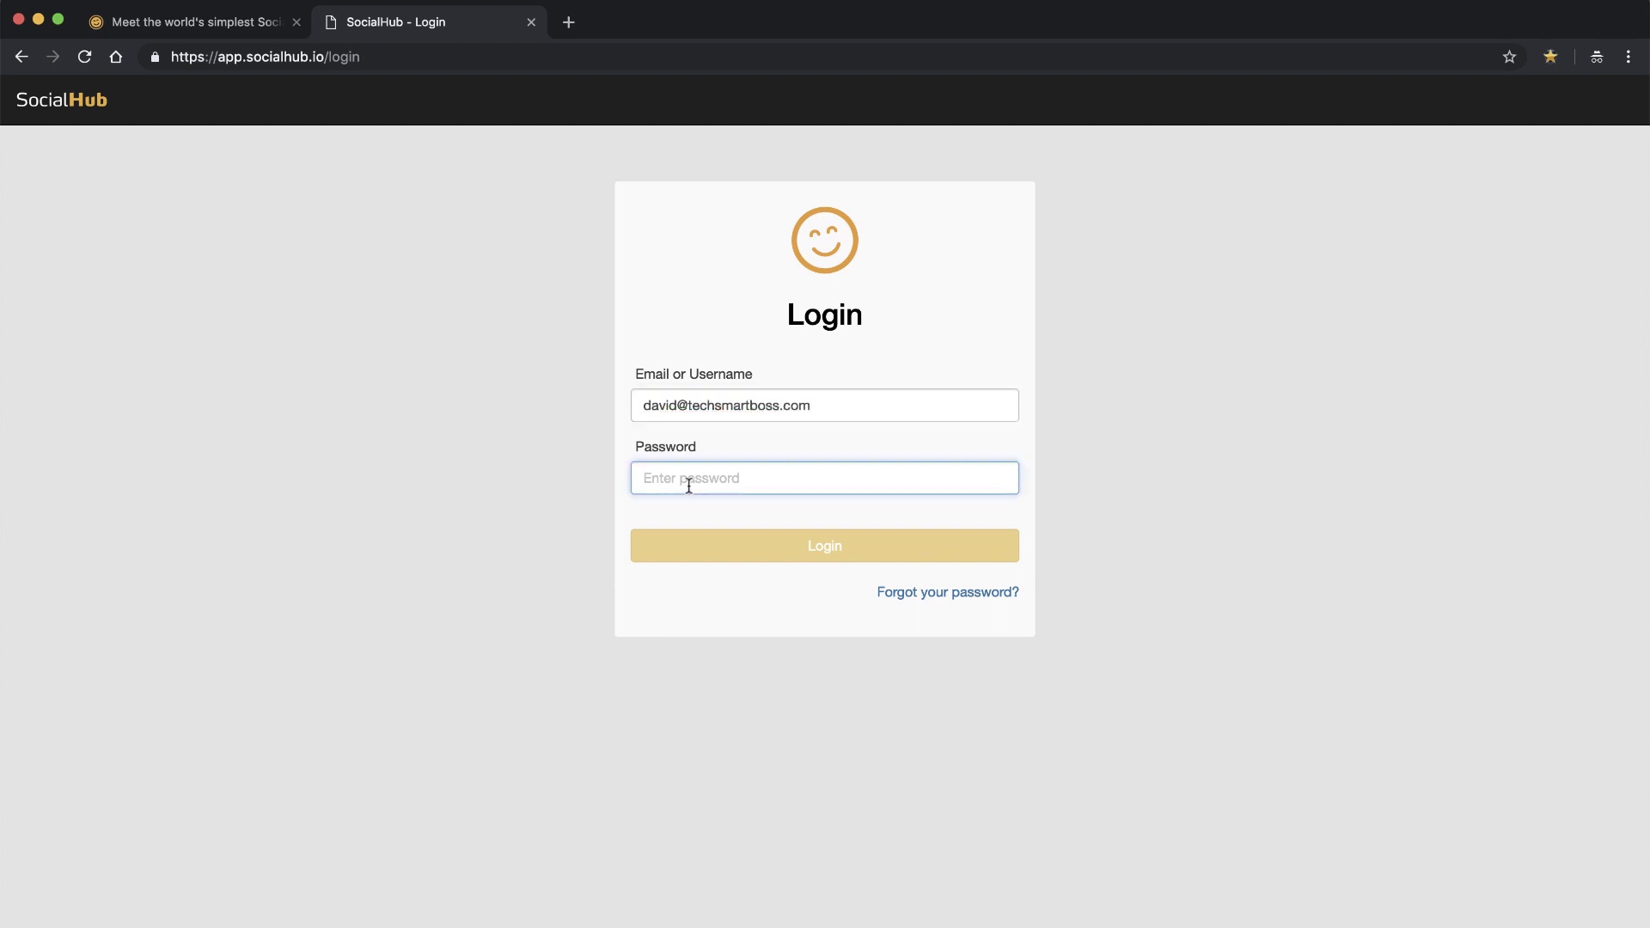
text(••••••••)
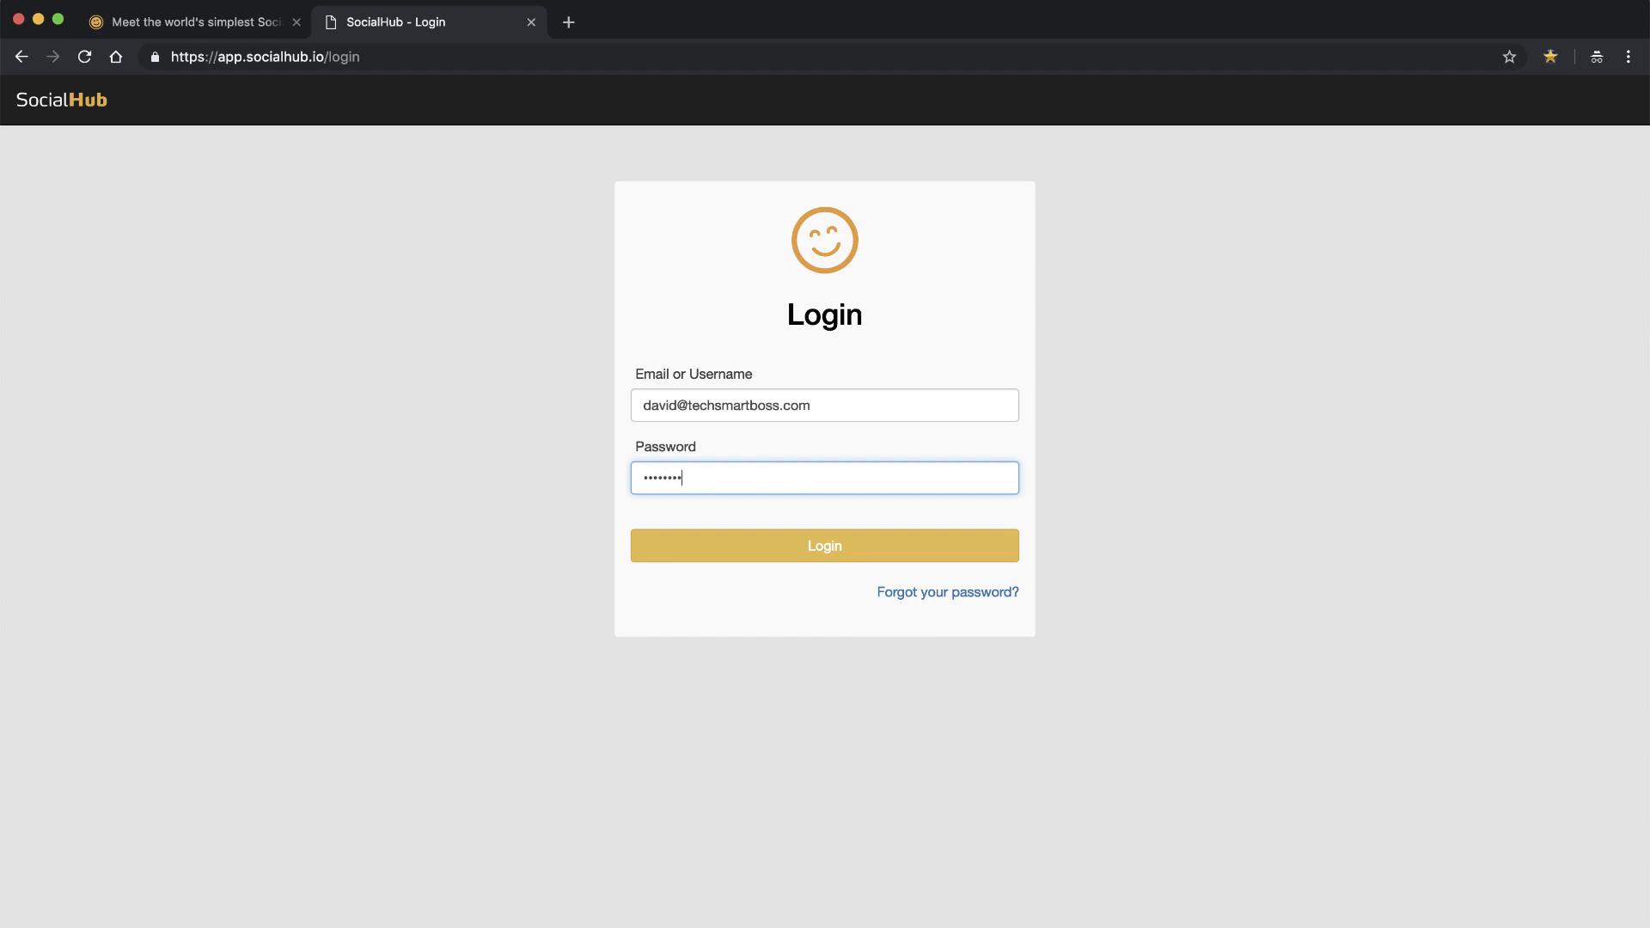
click(805, 550)
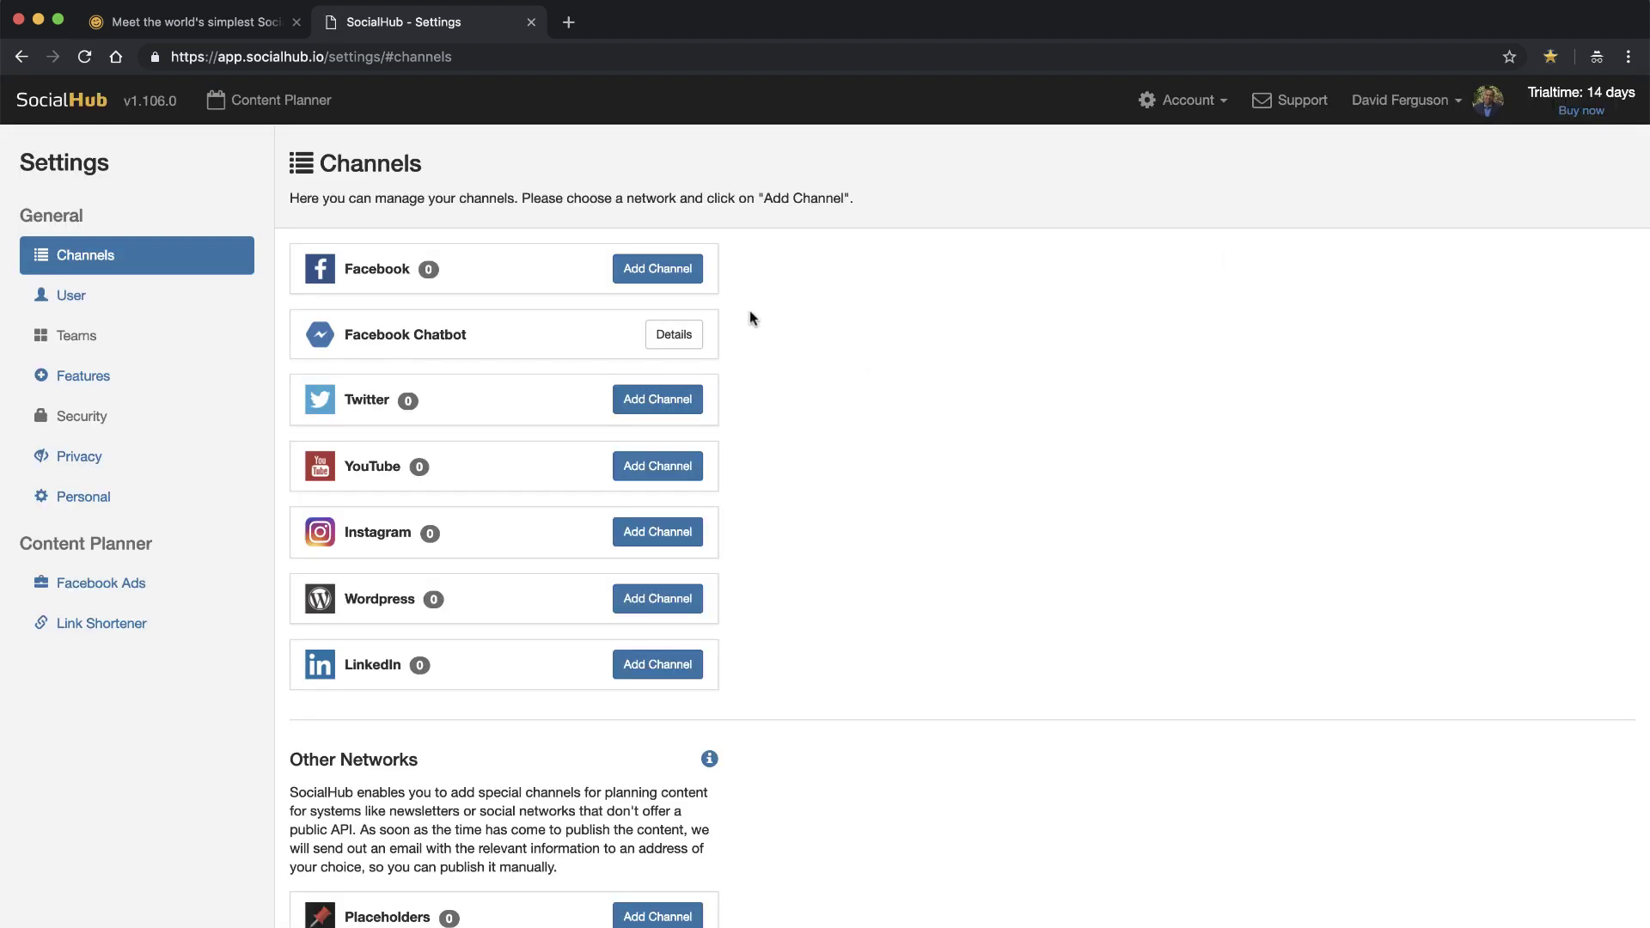
Add a Facebook channel via Connect with Facebook and log in to Facebook in the popup
click(653, 273)
click(971, 477)
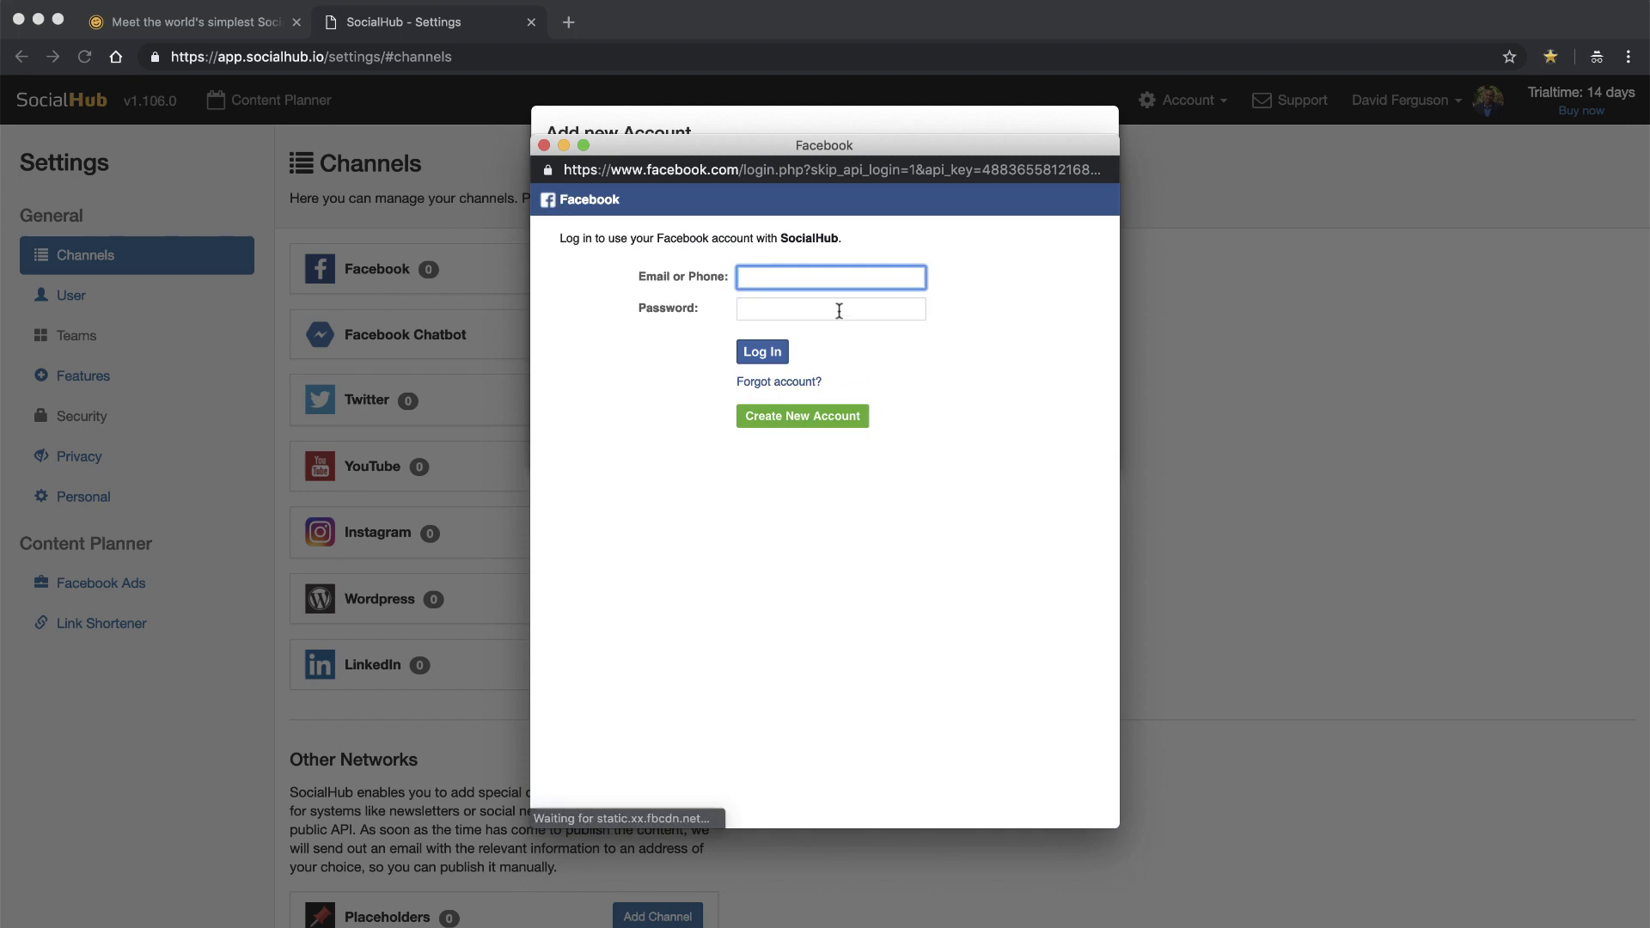
text(dav)
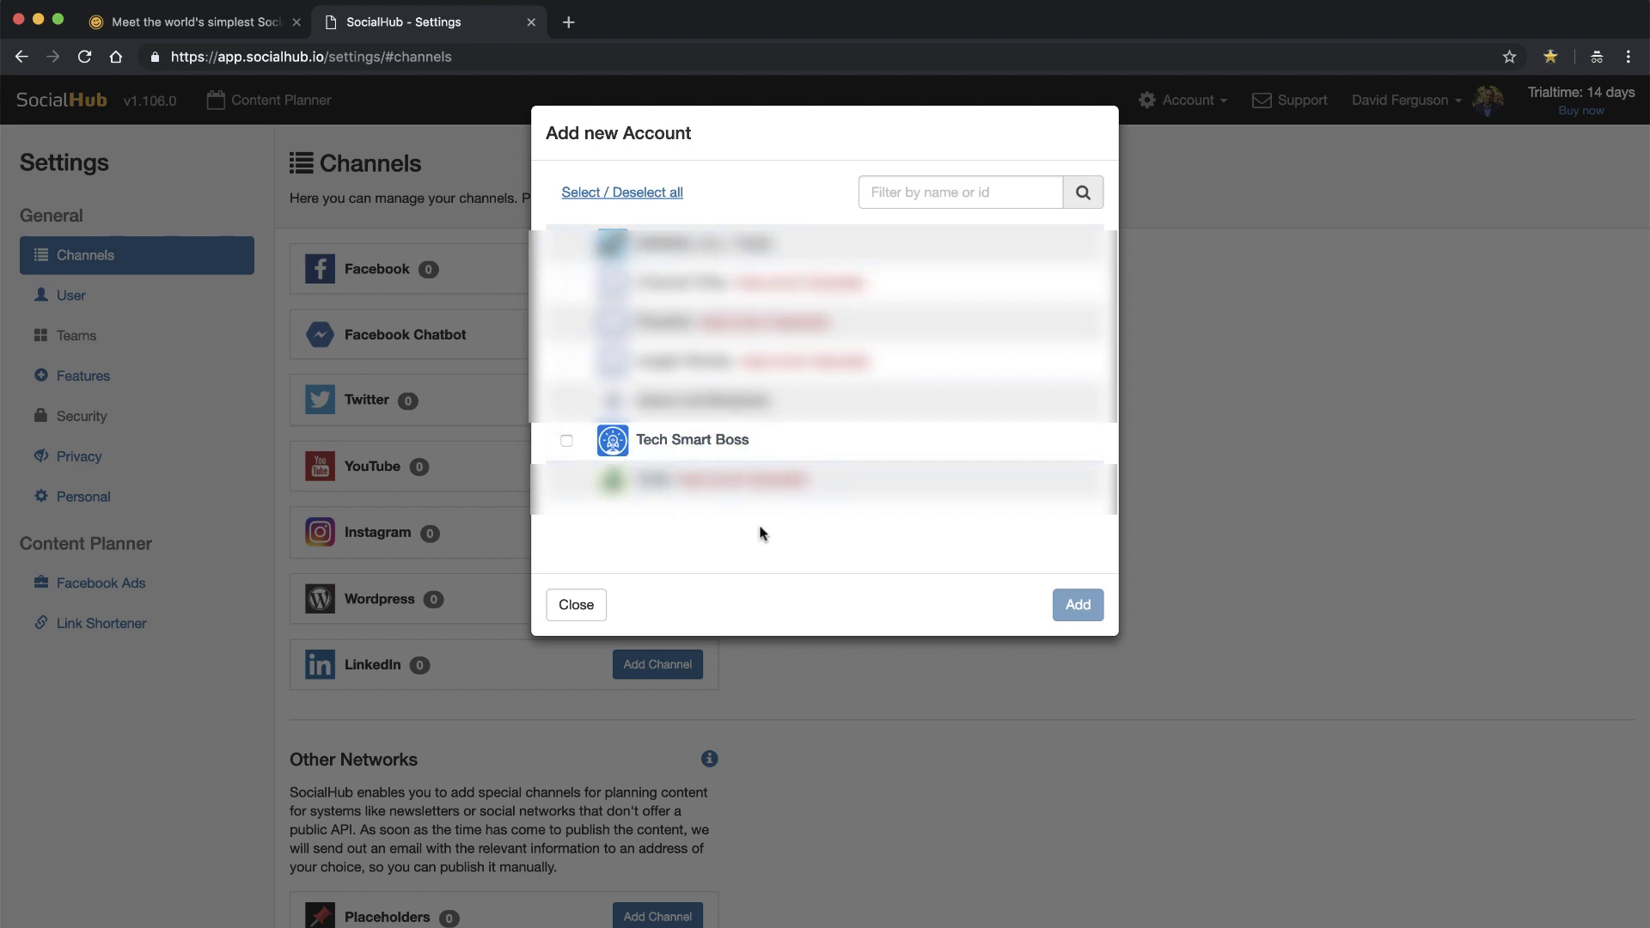
Add the Tech Smart Boss page as a Facebook channel and dismiss the success message
click(567, 442)
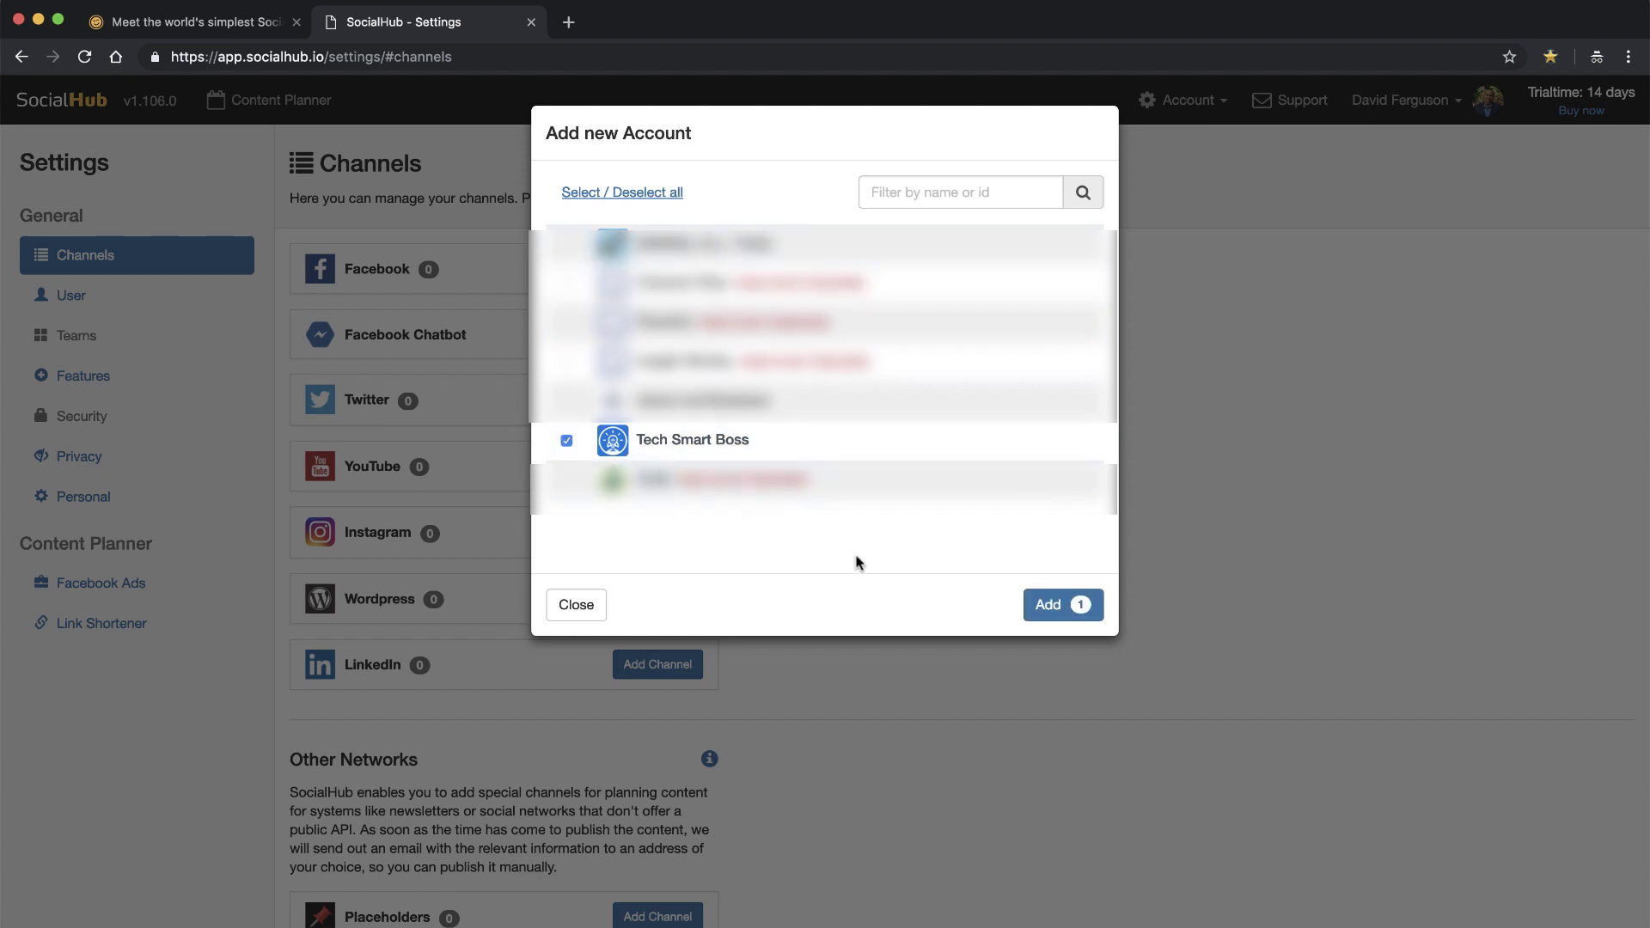
click(1062, 609)
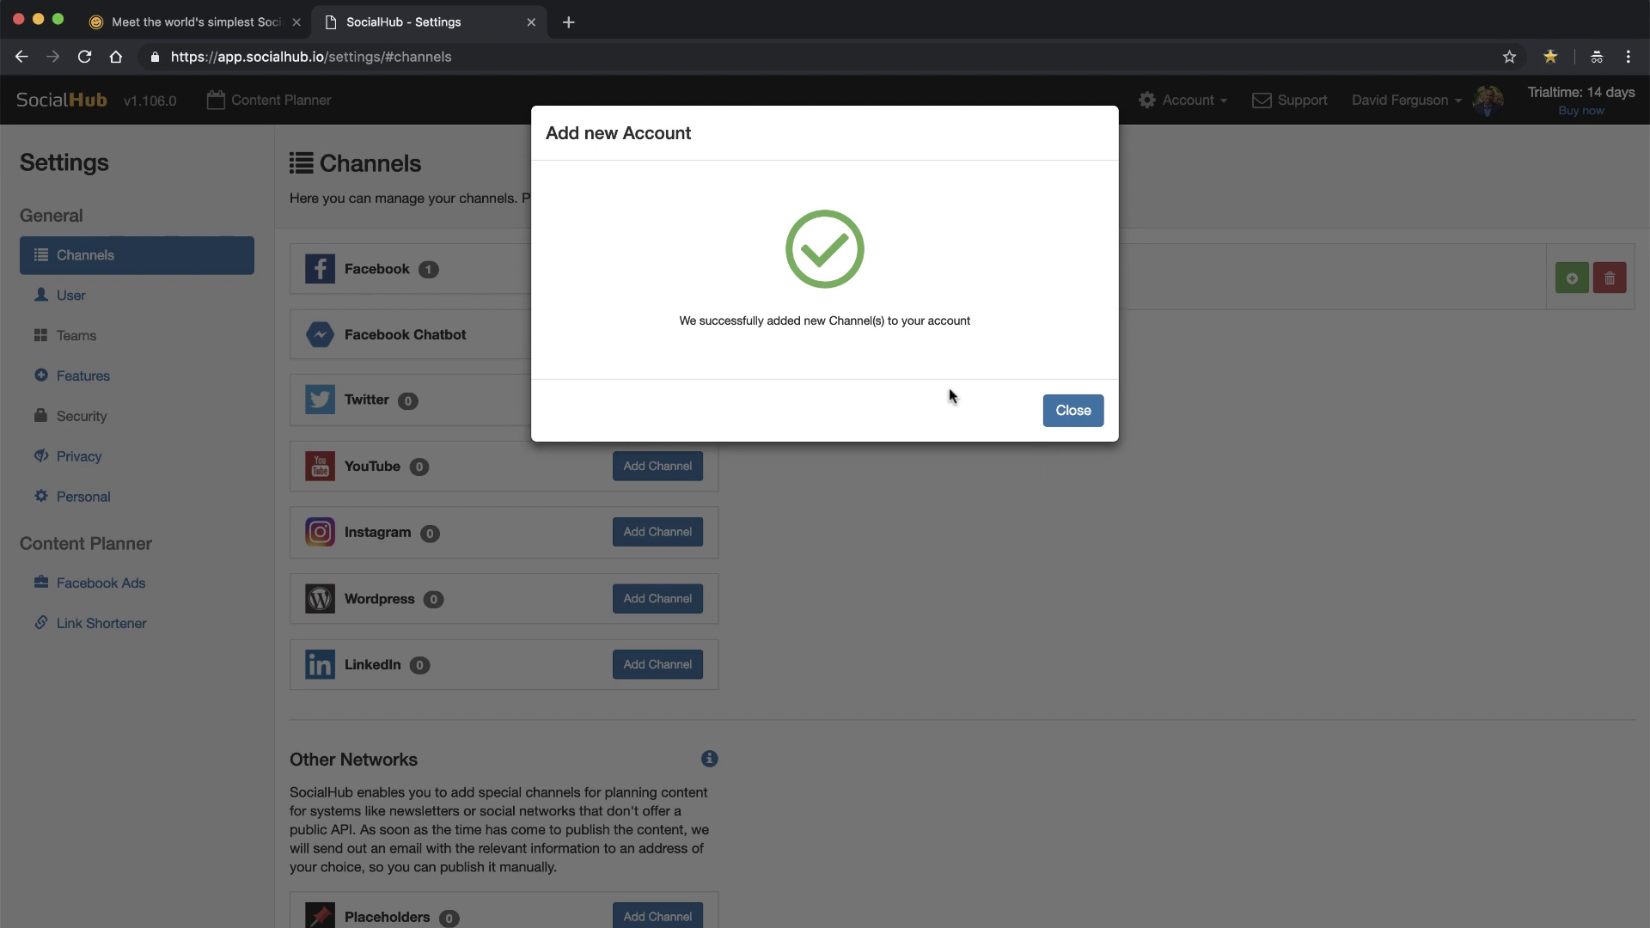
click(1074, 410)
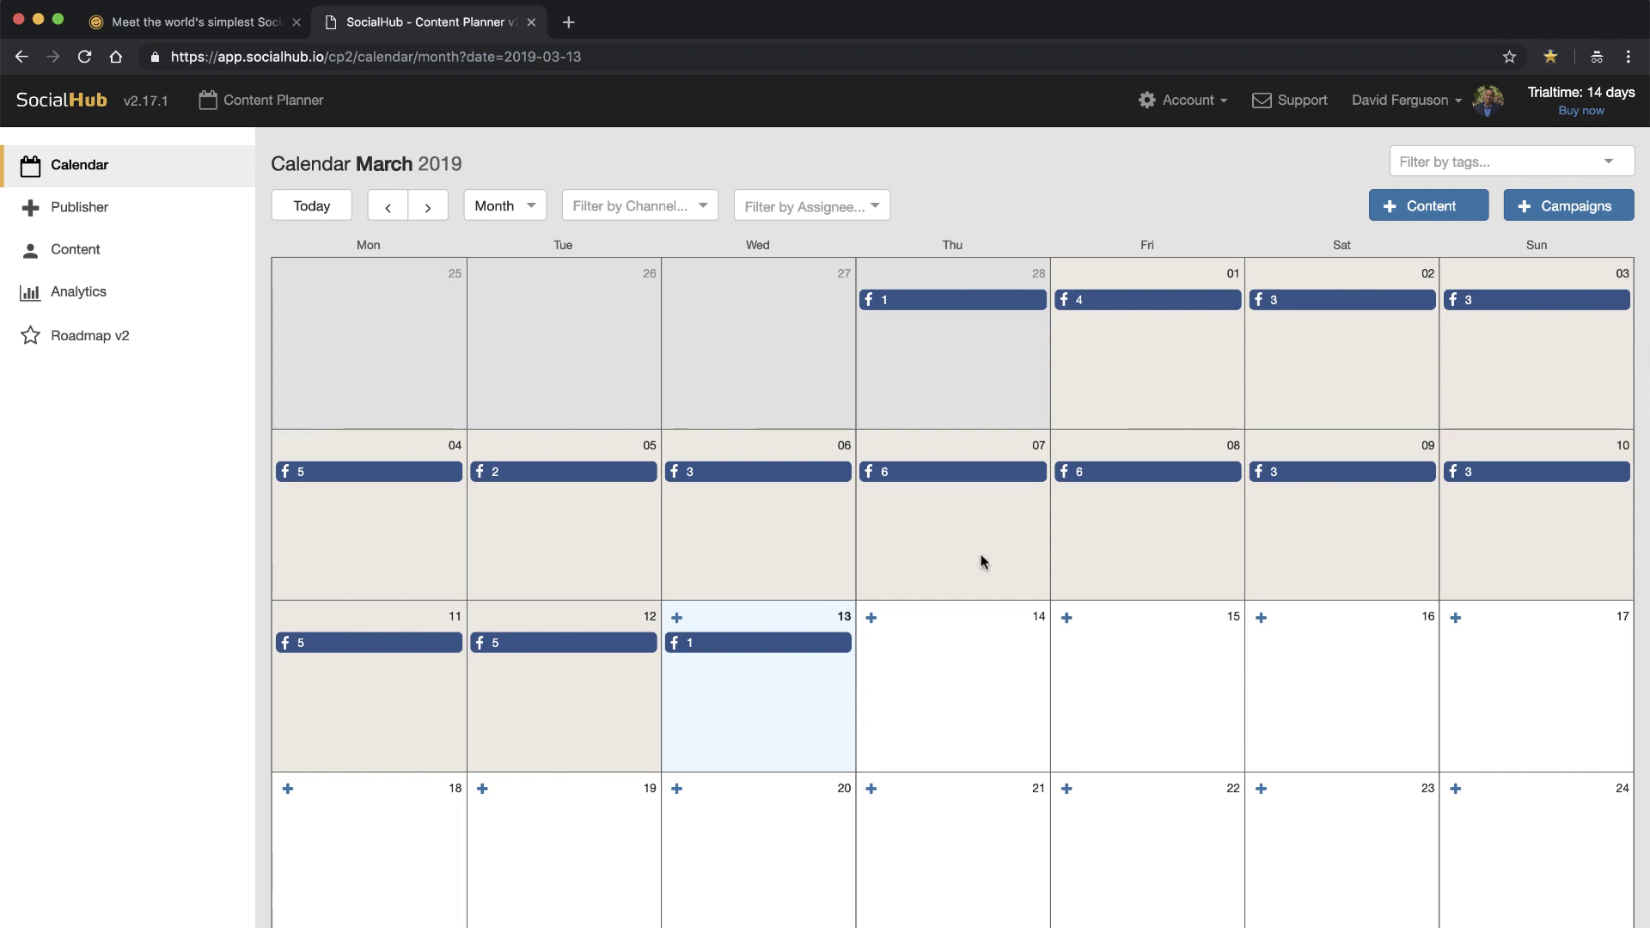
Open the Facebook posts for Wednesday 6 March from the Content Planner calendar
click(749, 471)
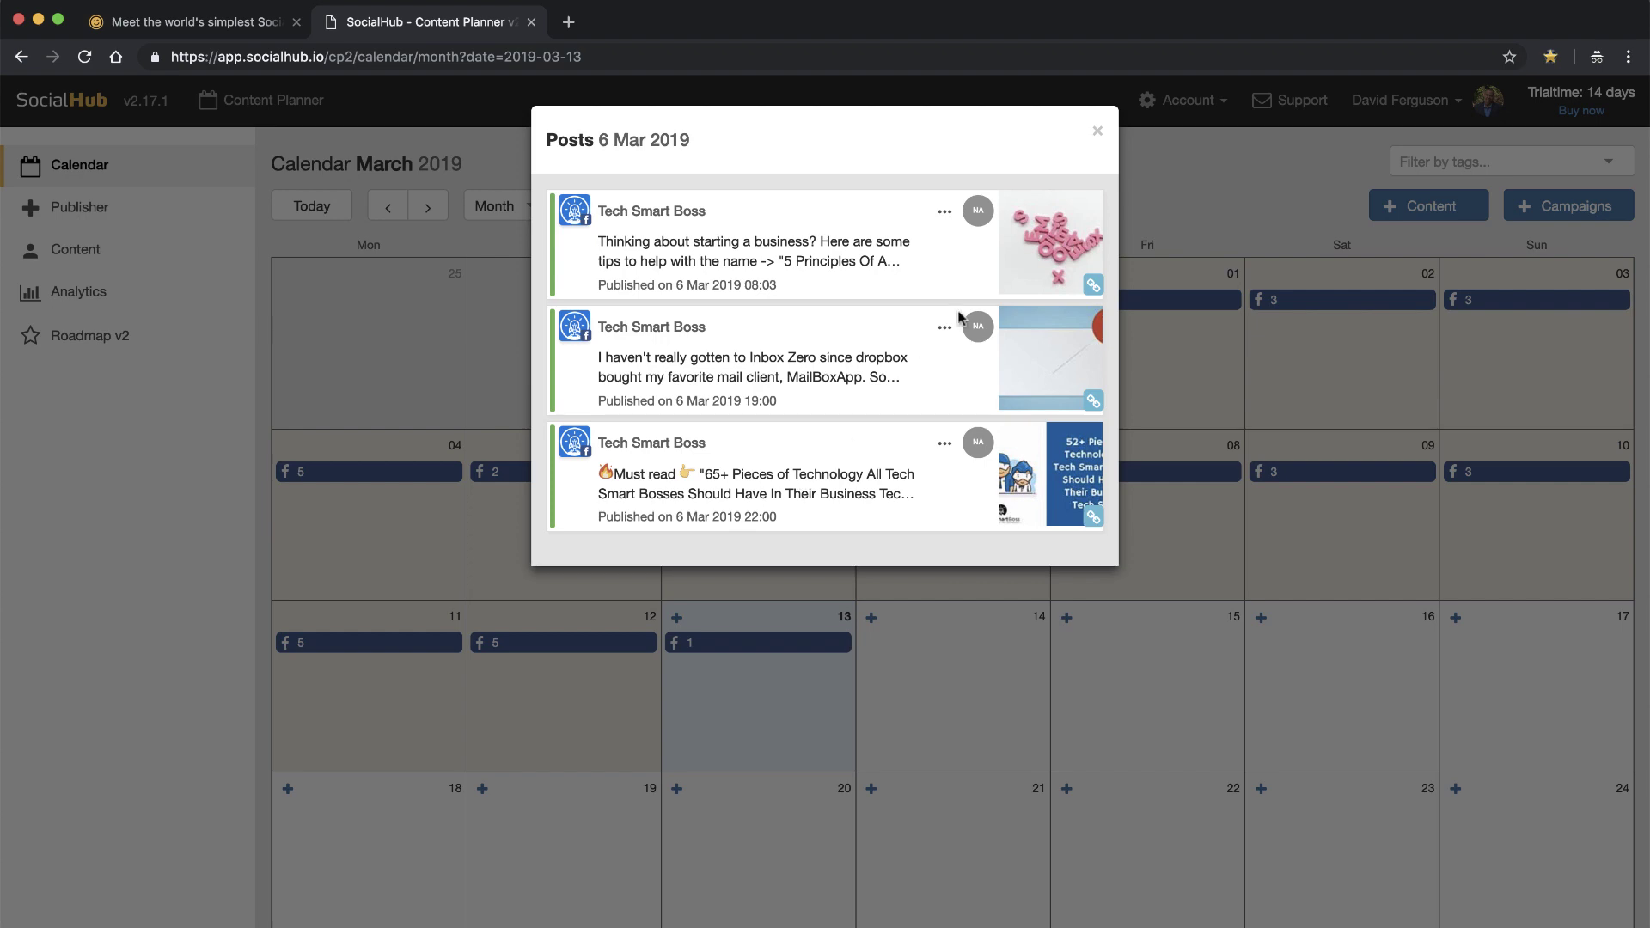
Close the 6 March post list, look through the six 7 March posts, then close that list
click(1097, 132)
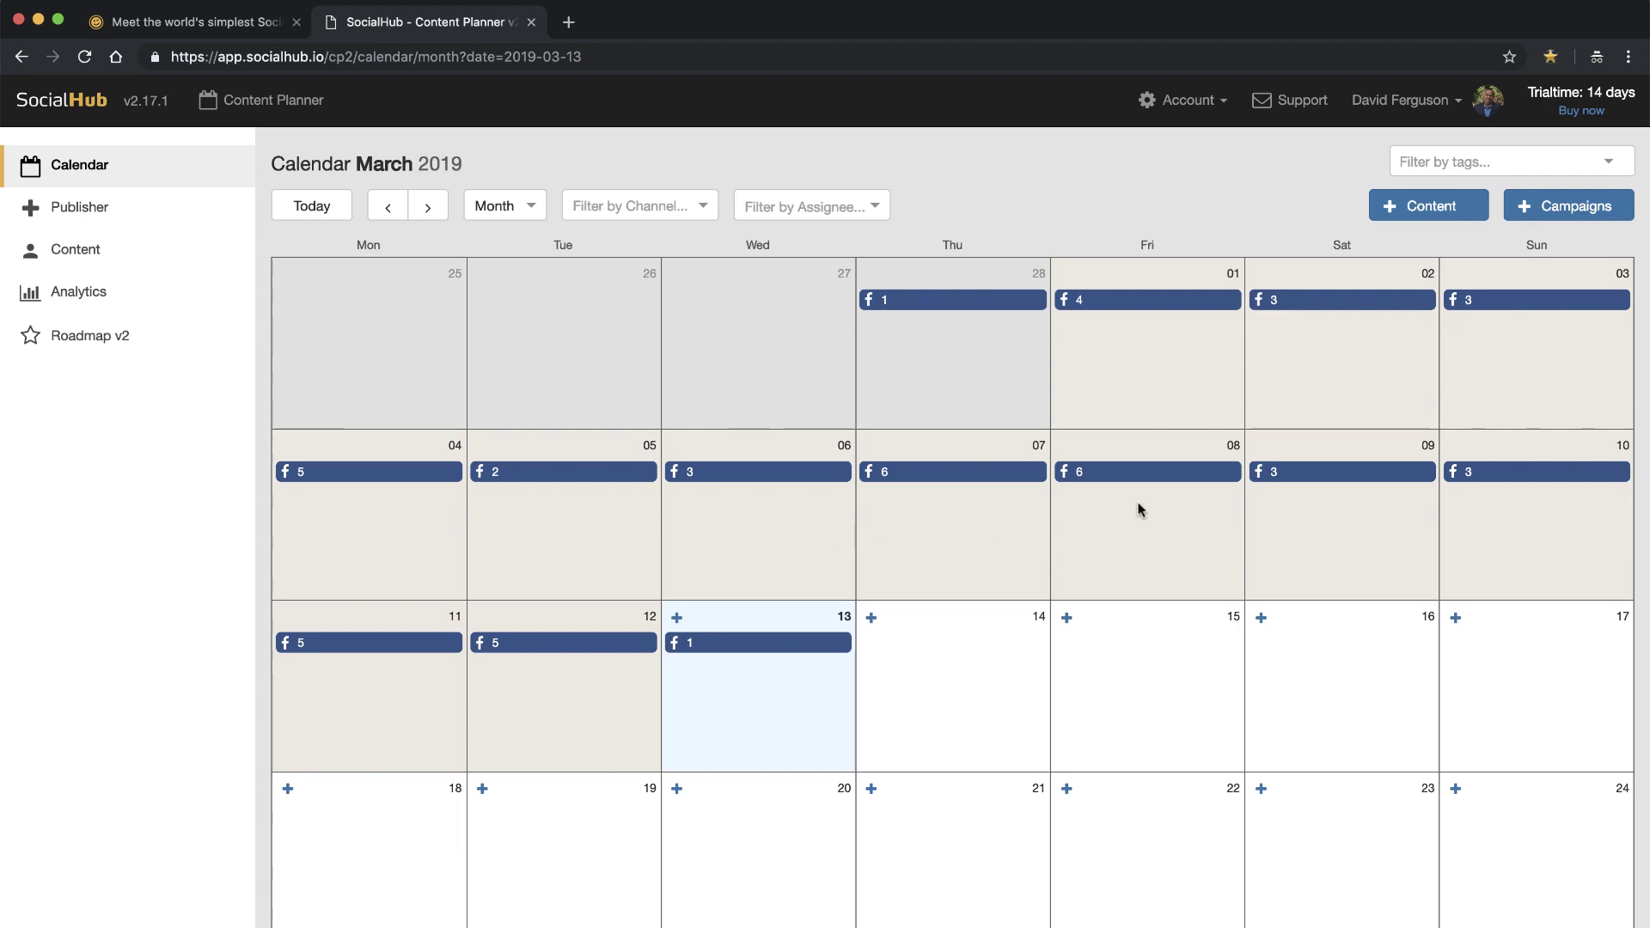
click(963, 478)
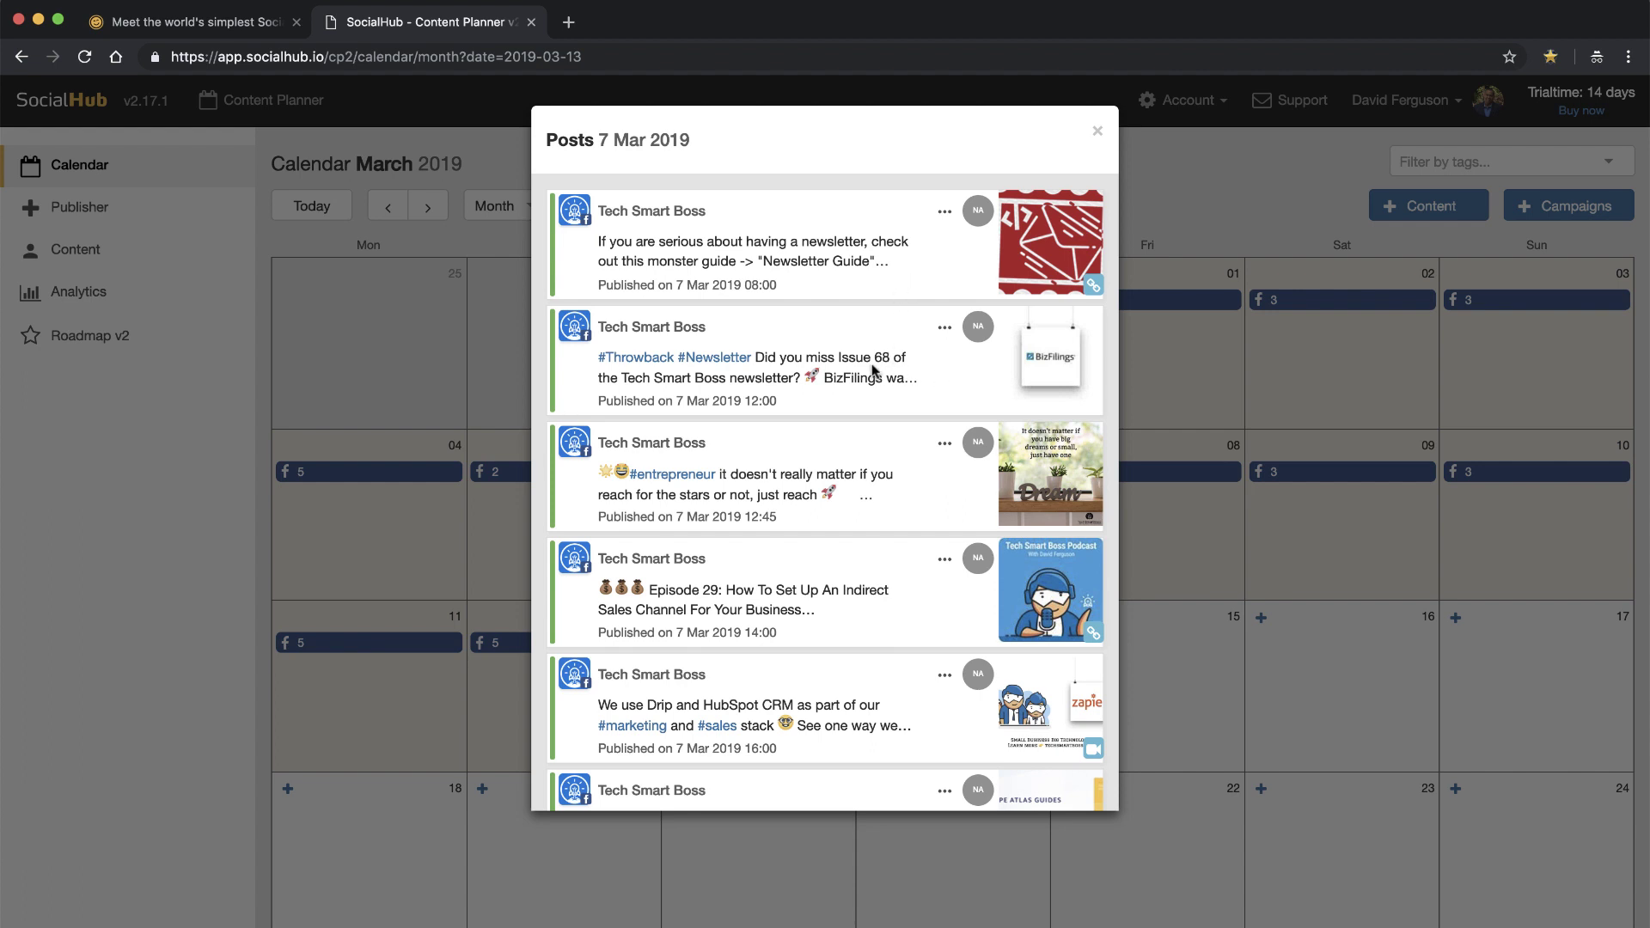
scroll(864, 451, down, 2)
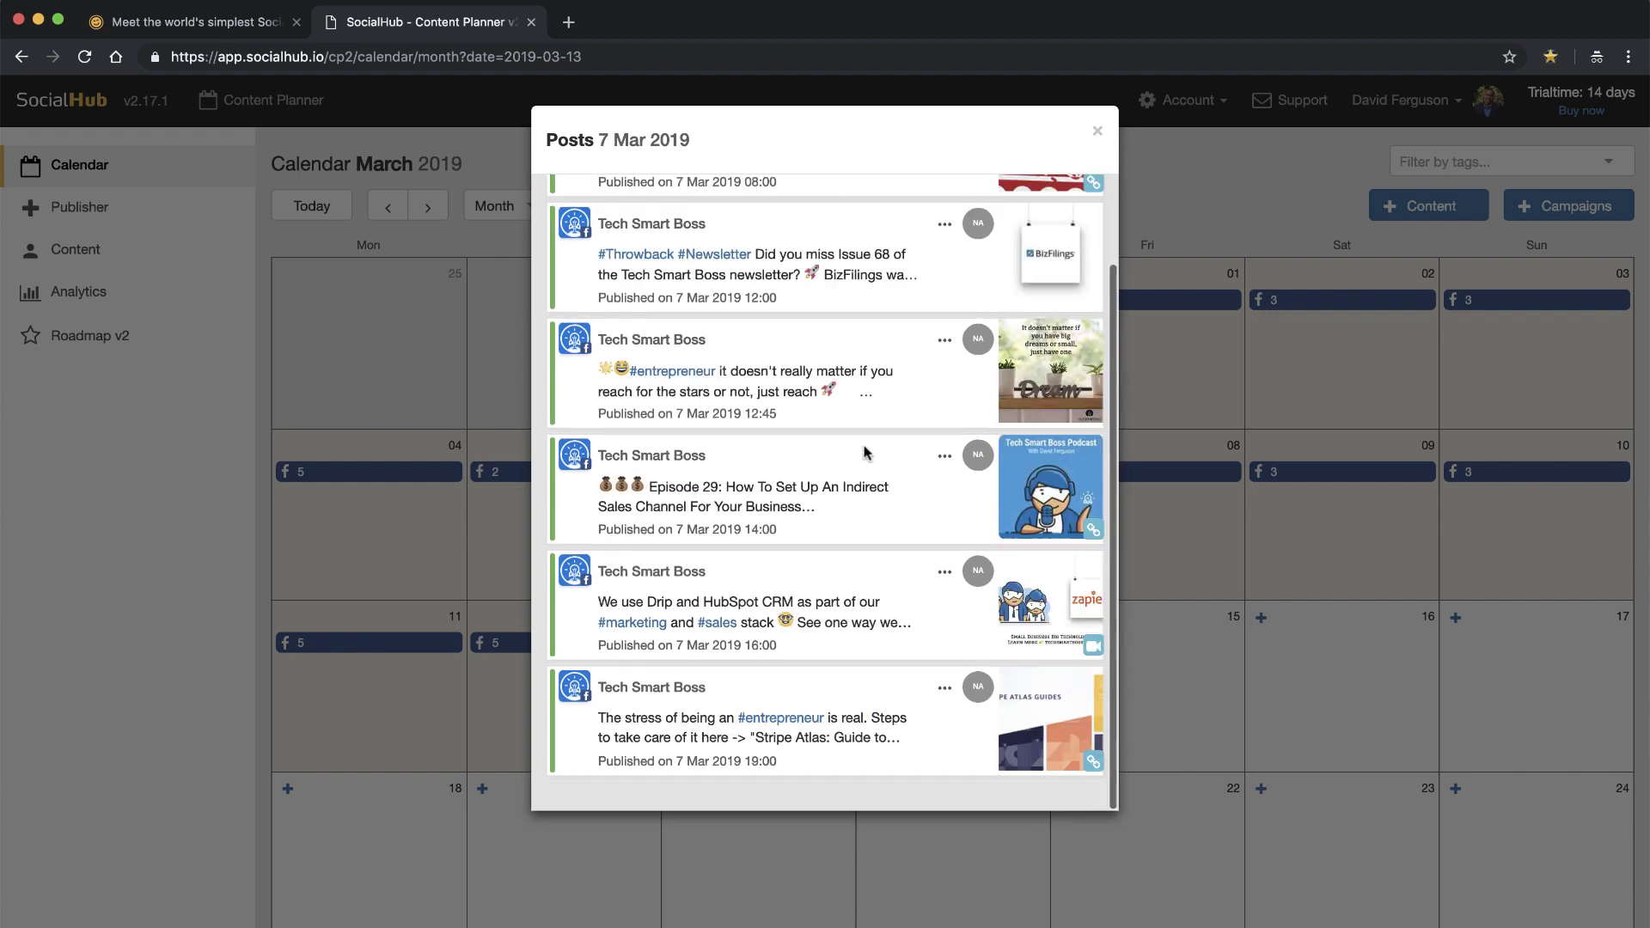
scroll(864, 451, up, 2)
scroll(846, 368, down, 2)
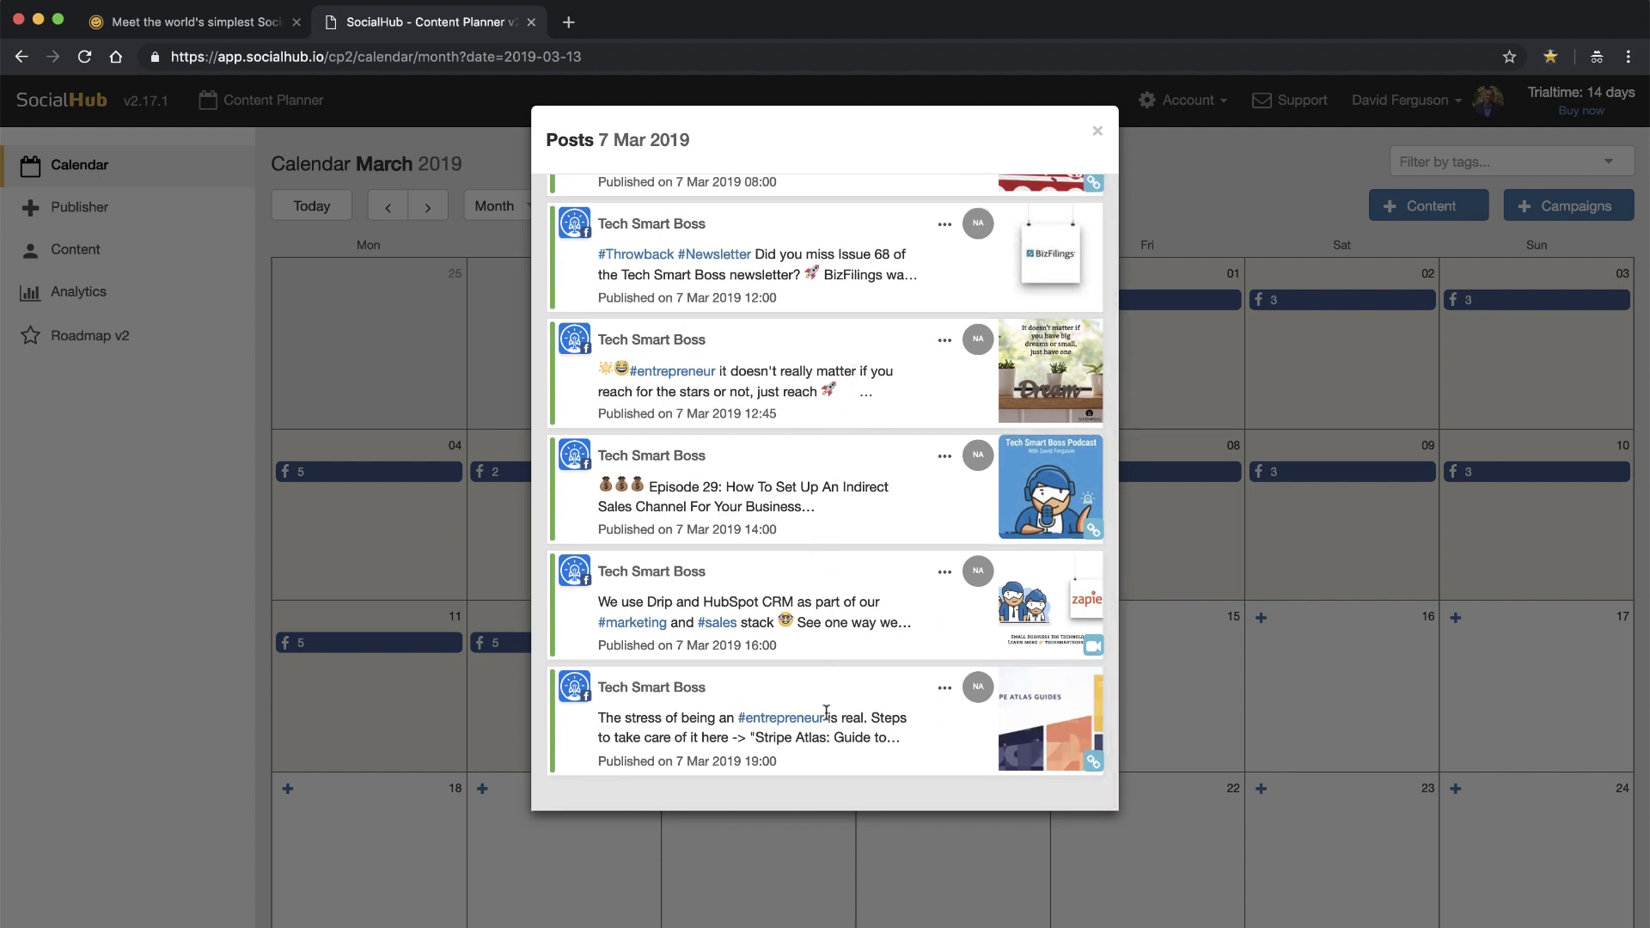
scroll(862, 601, up, 2)
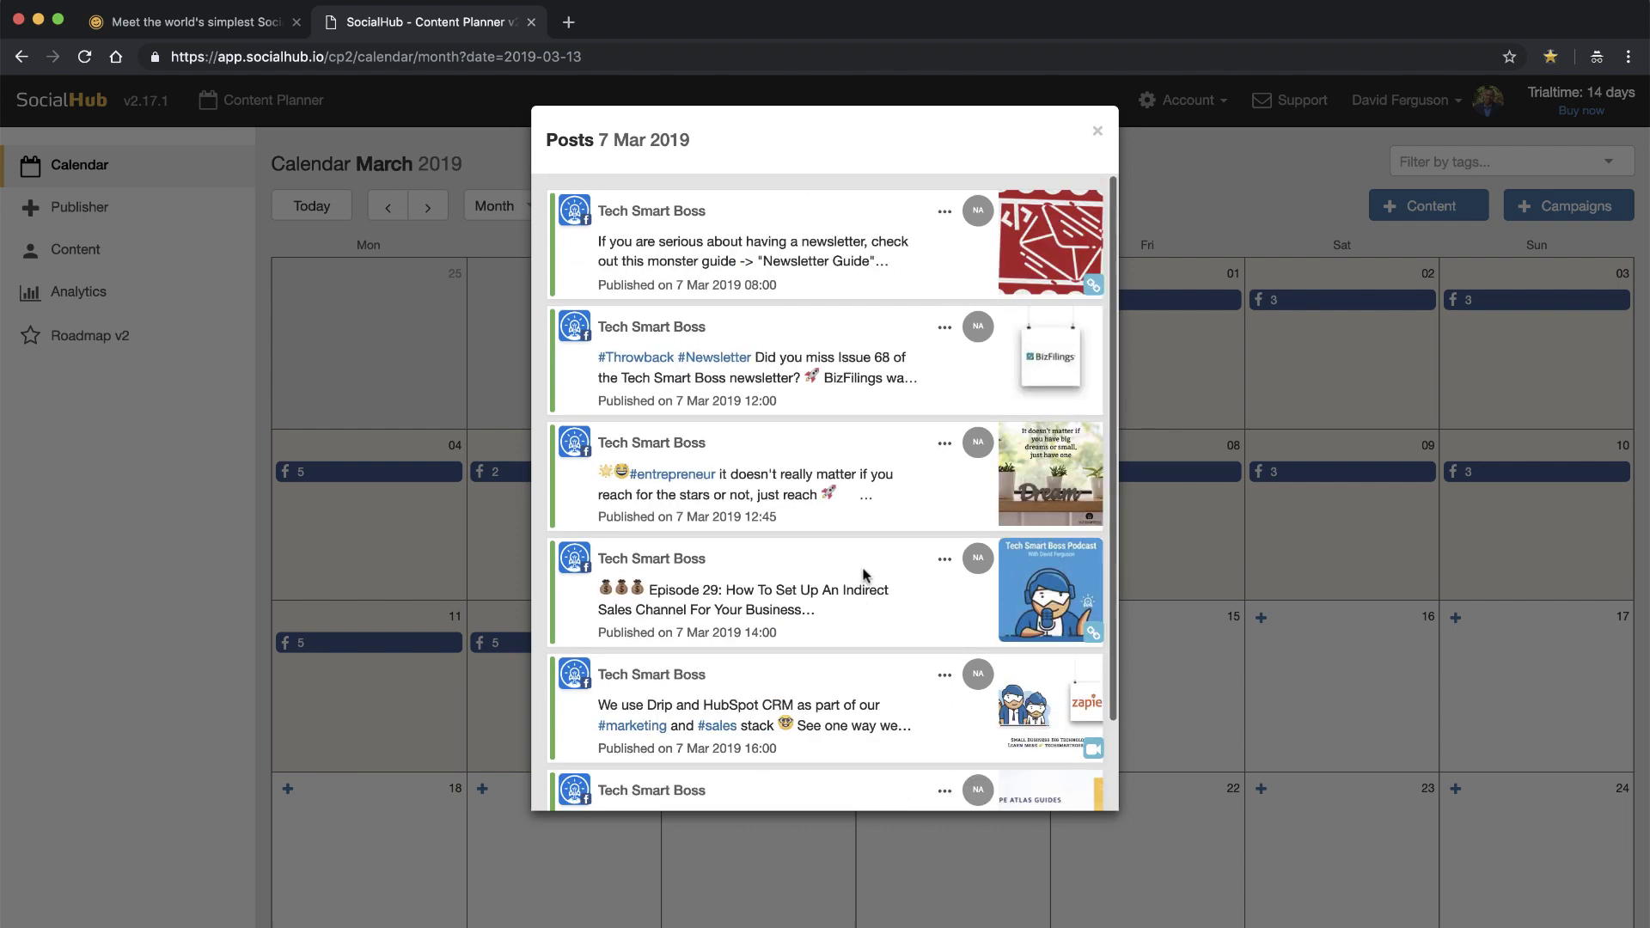
click(1096, 131)
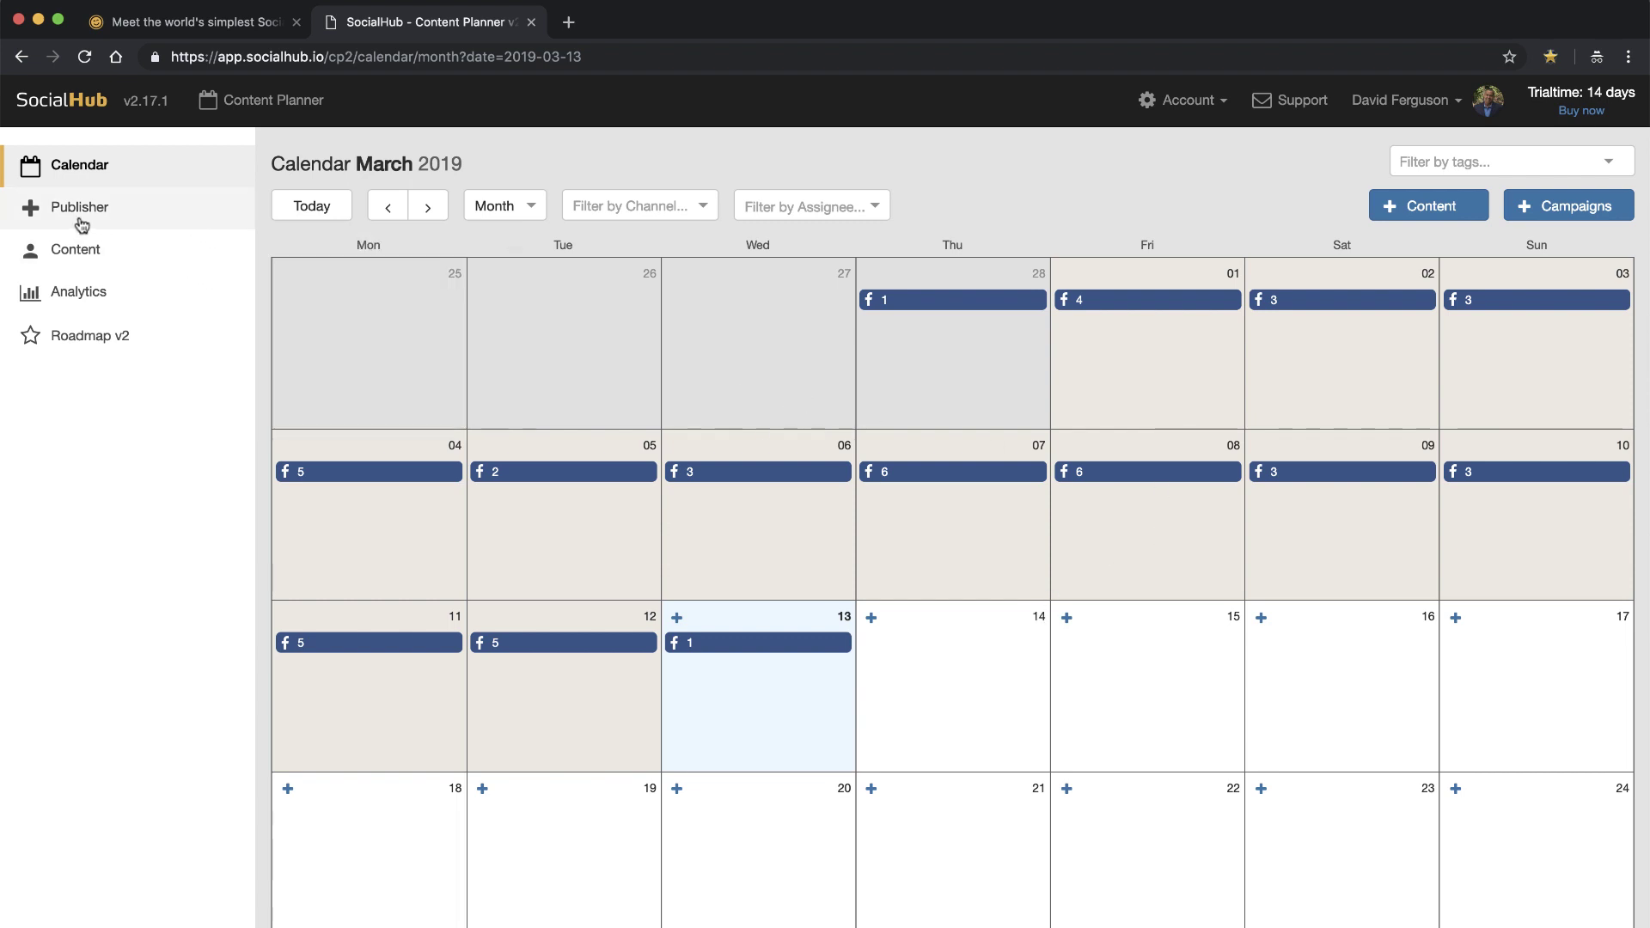
Browse the Publisher's Content list, then open Analytics > Channels for Tech Smart Boss
click(36, 213)
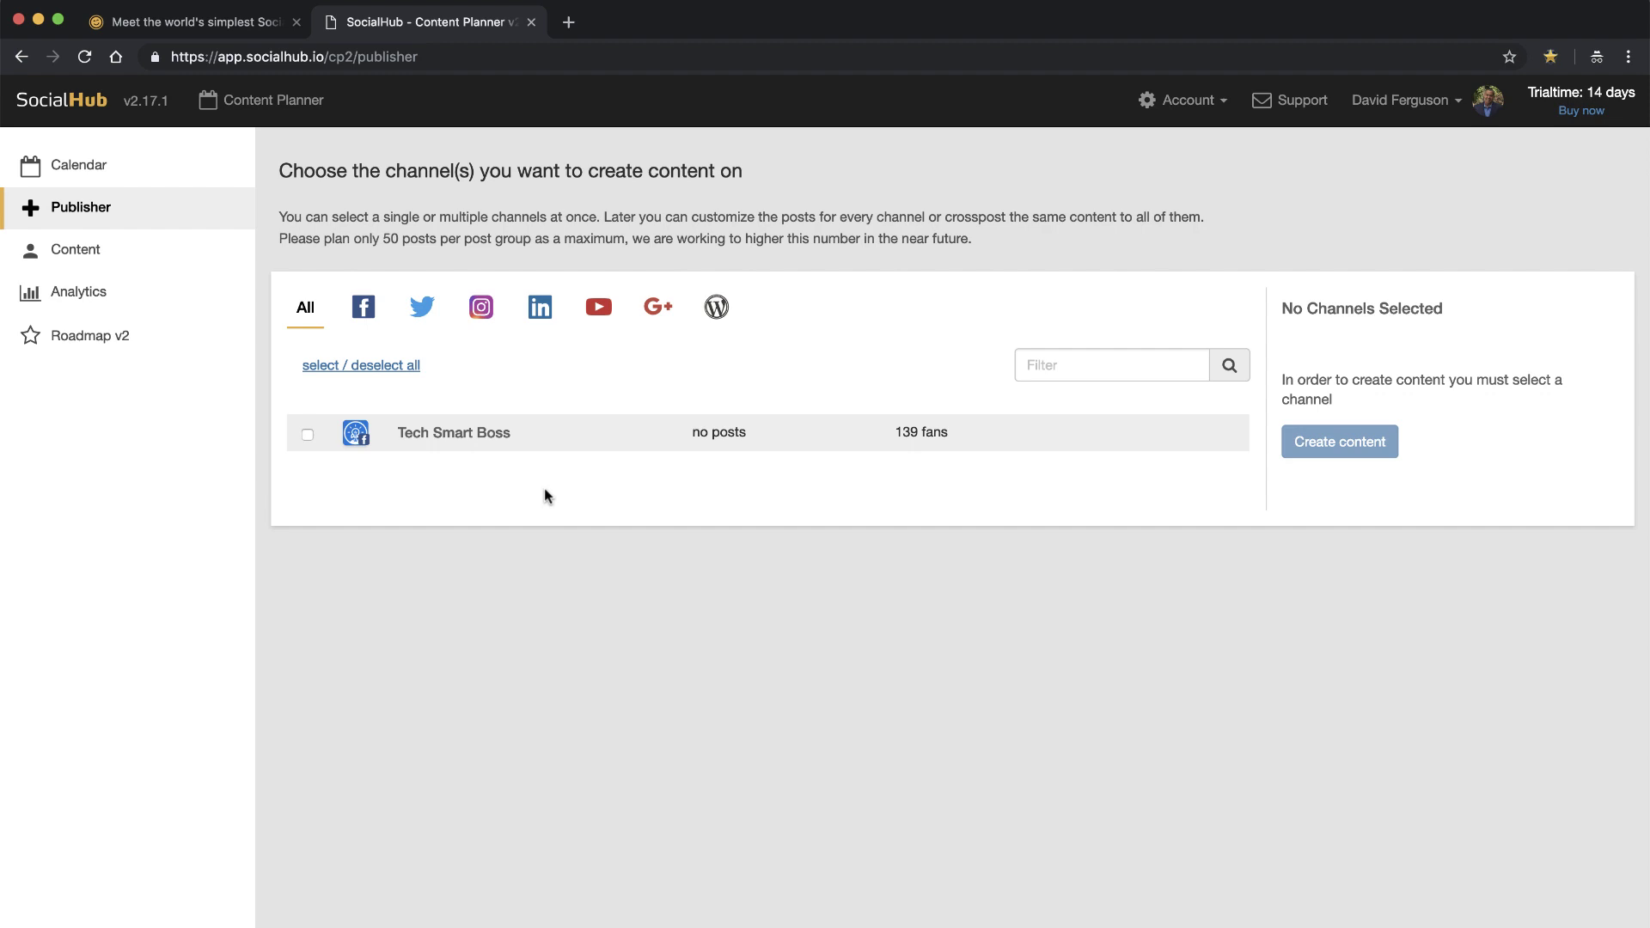
click(76, 249)
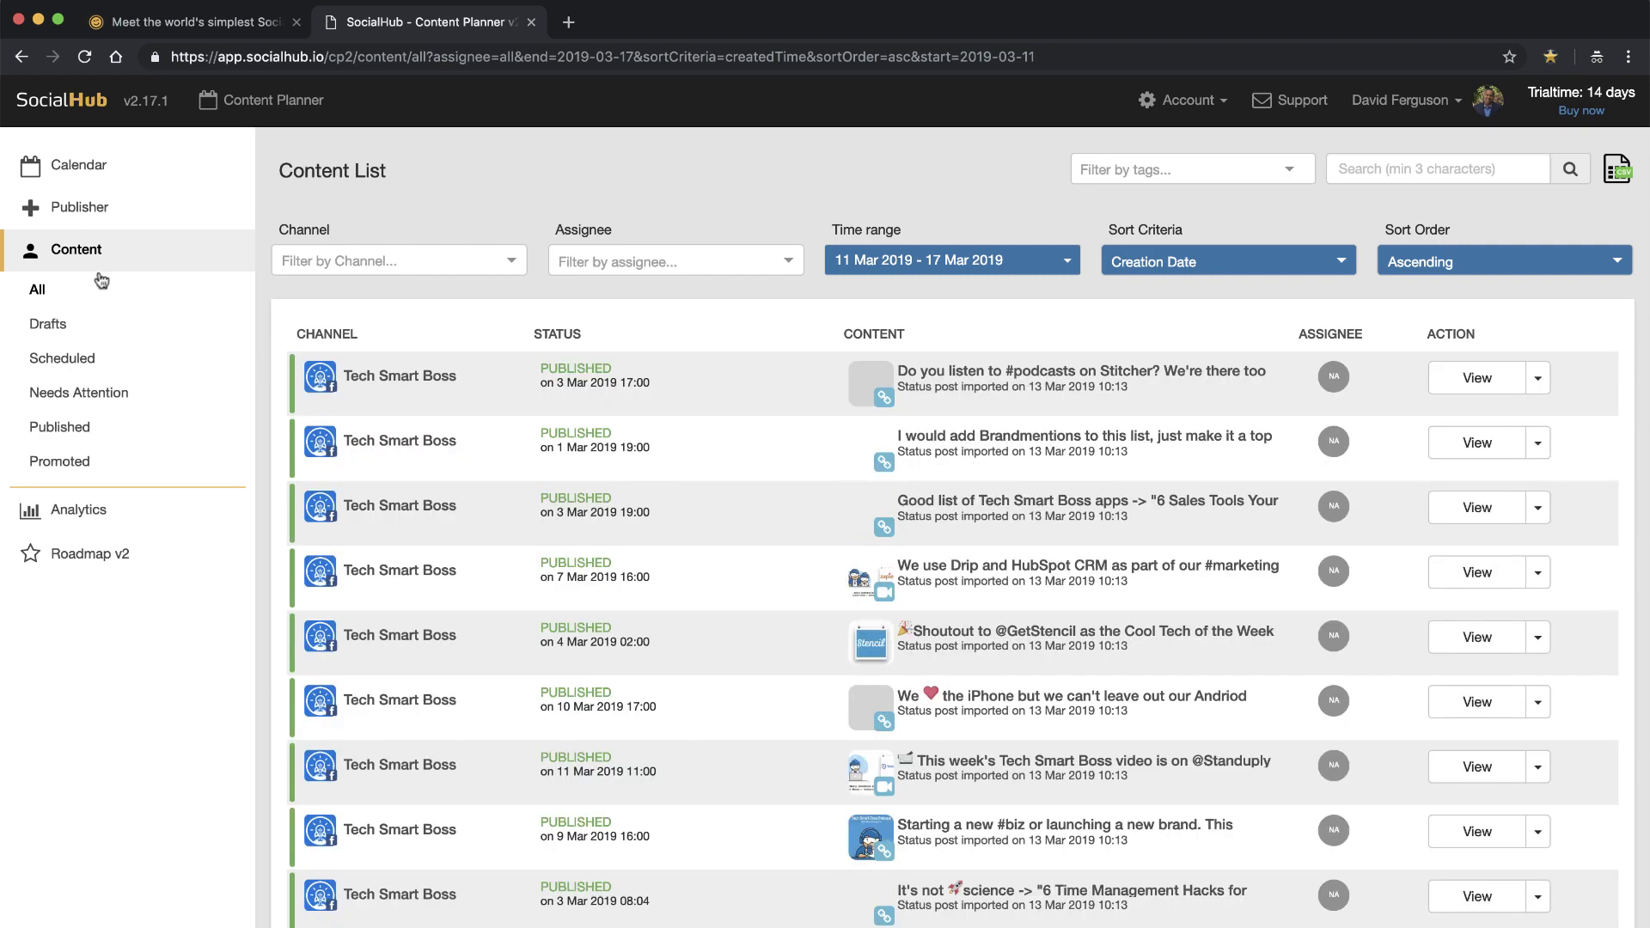
scroll(755, 532, down, 4)
scroll(754, 530, up, 4)
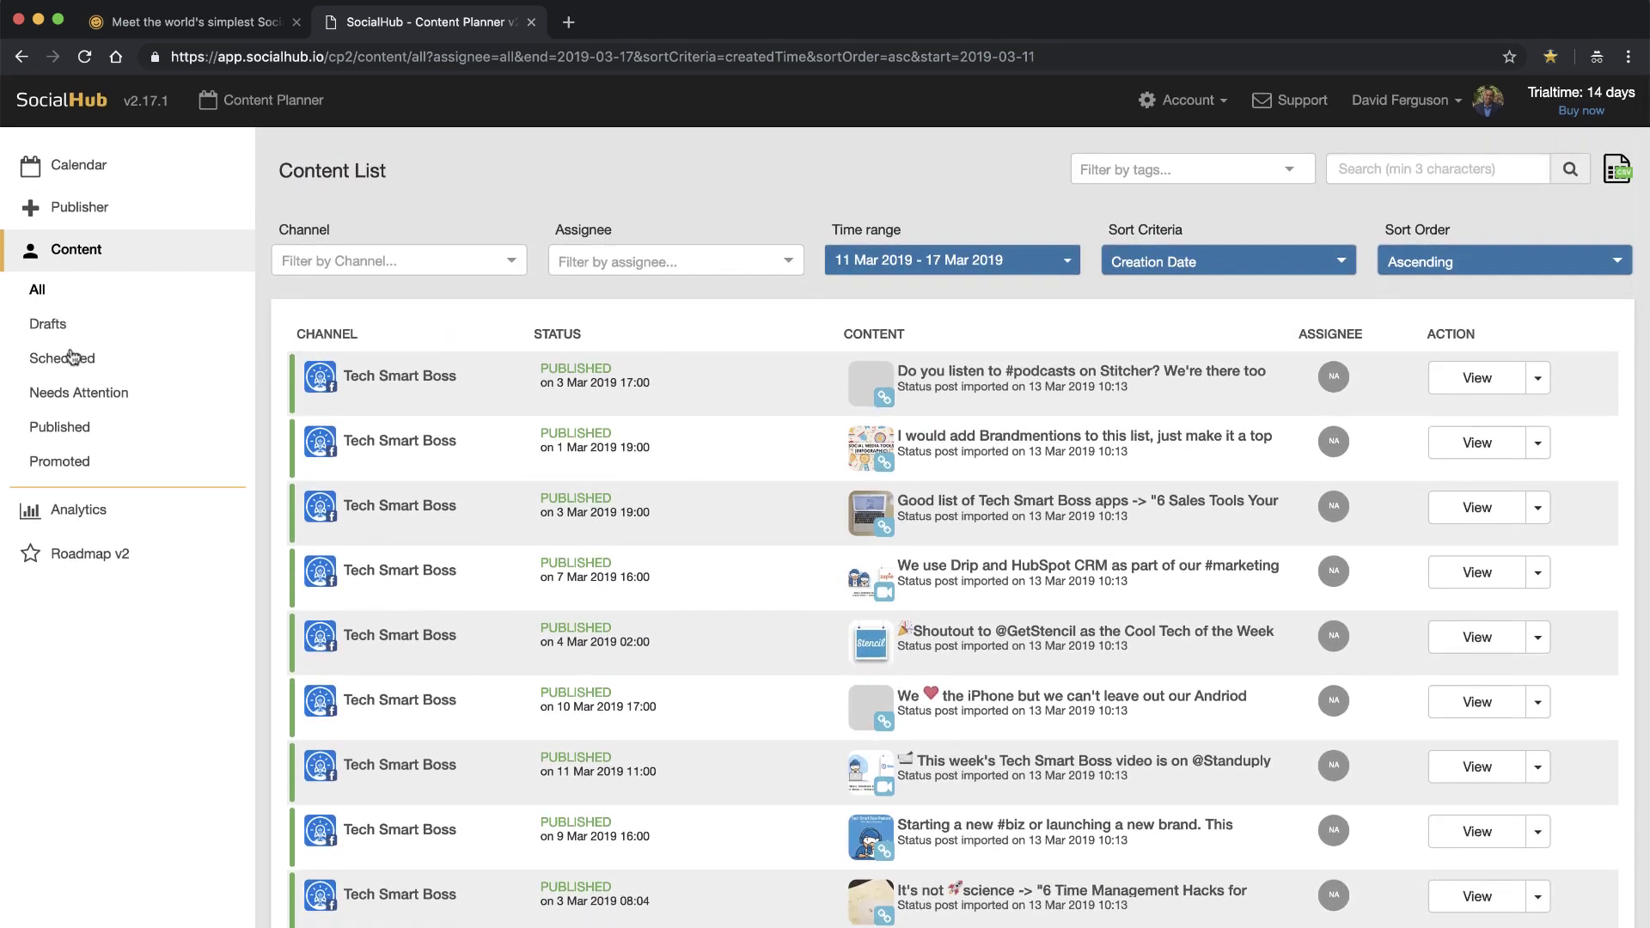
click(74, 516)
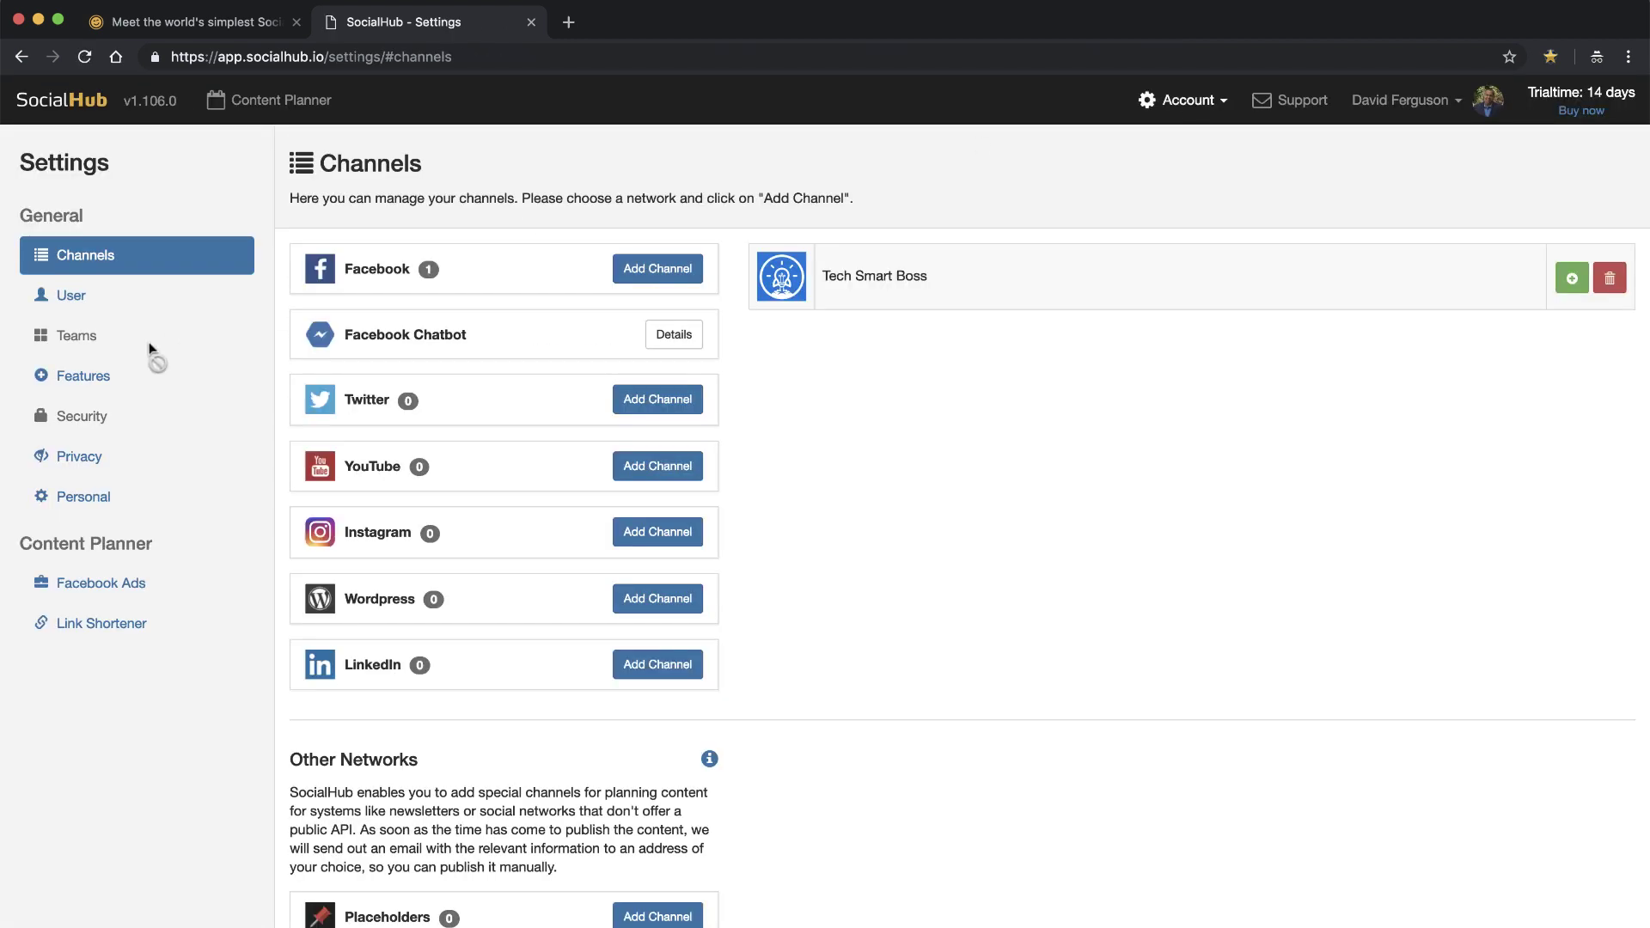
Open User > Features and review features like Approval process, Smart Rules, Teams and Contacts
click(71, 296)
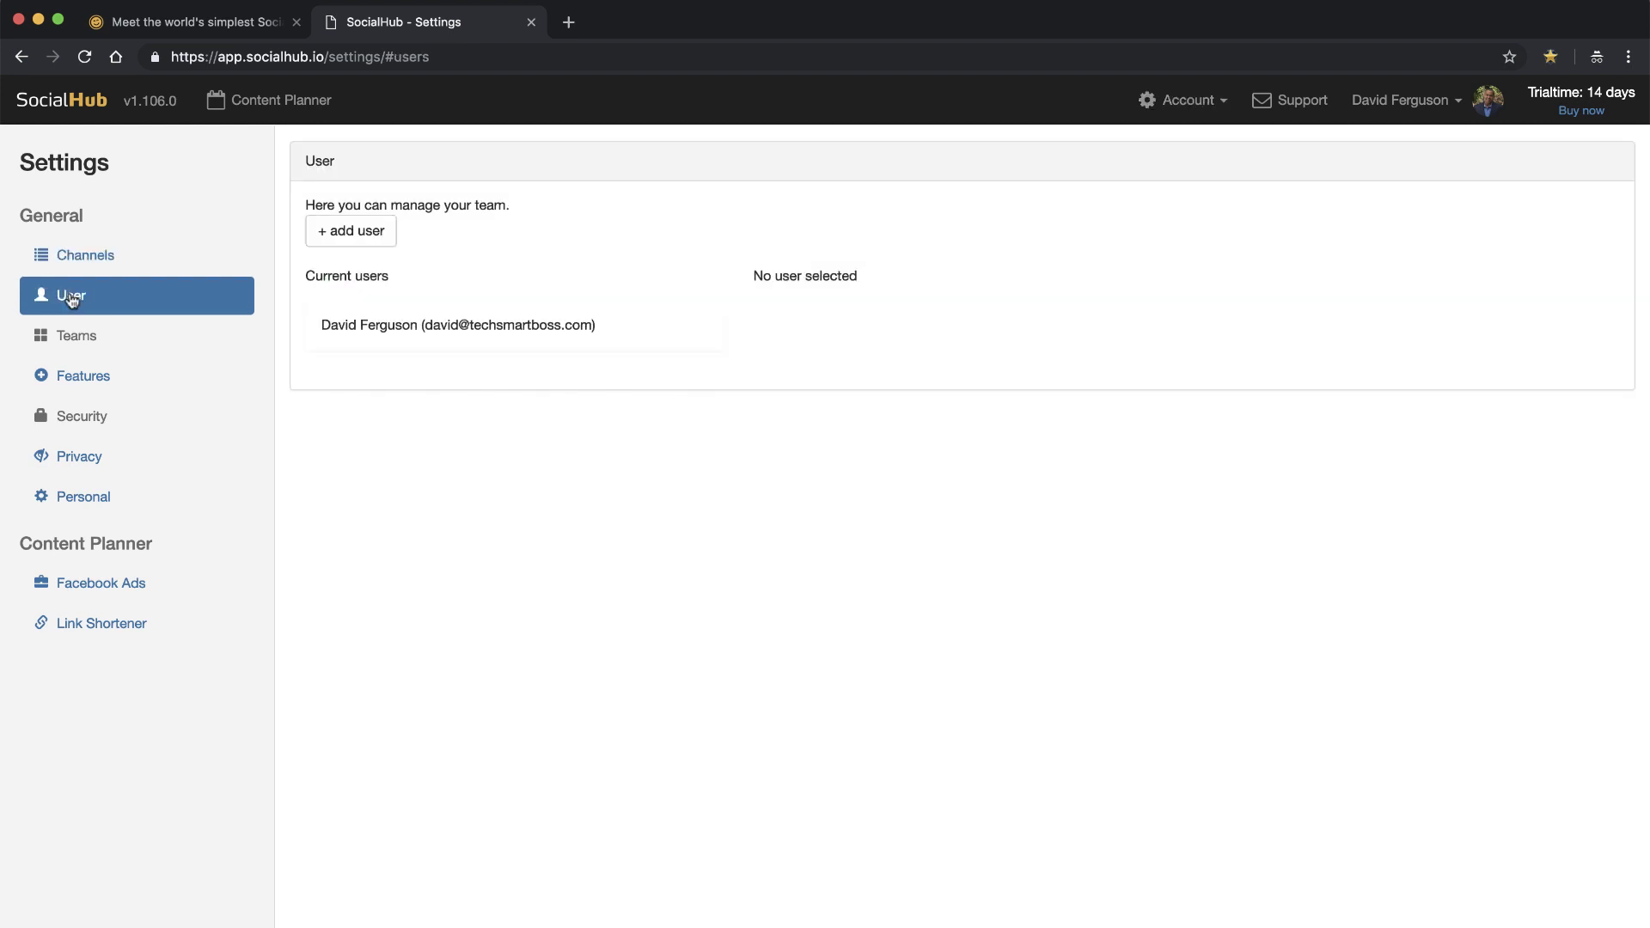
click(83, 375)
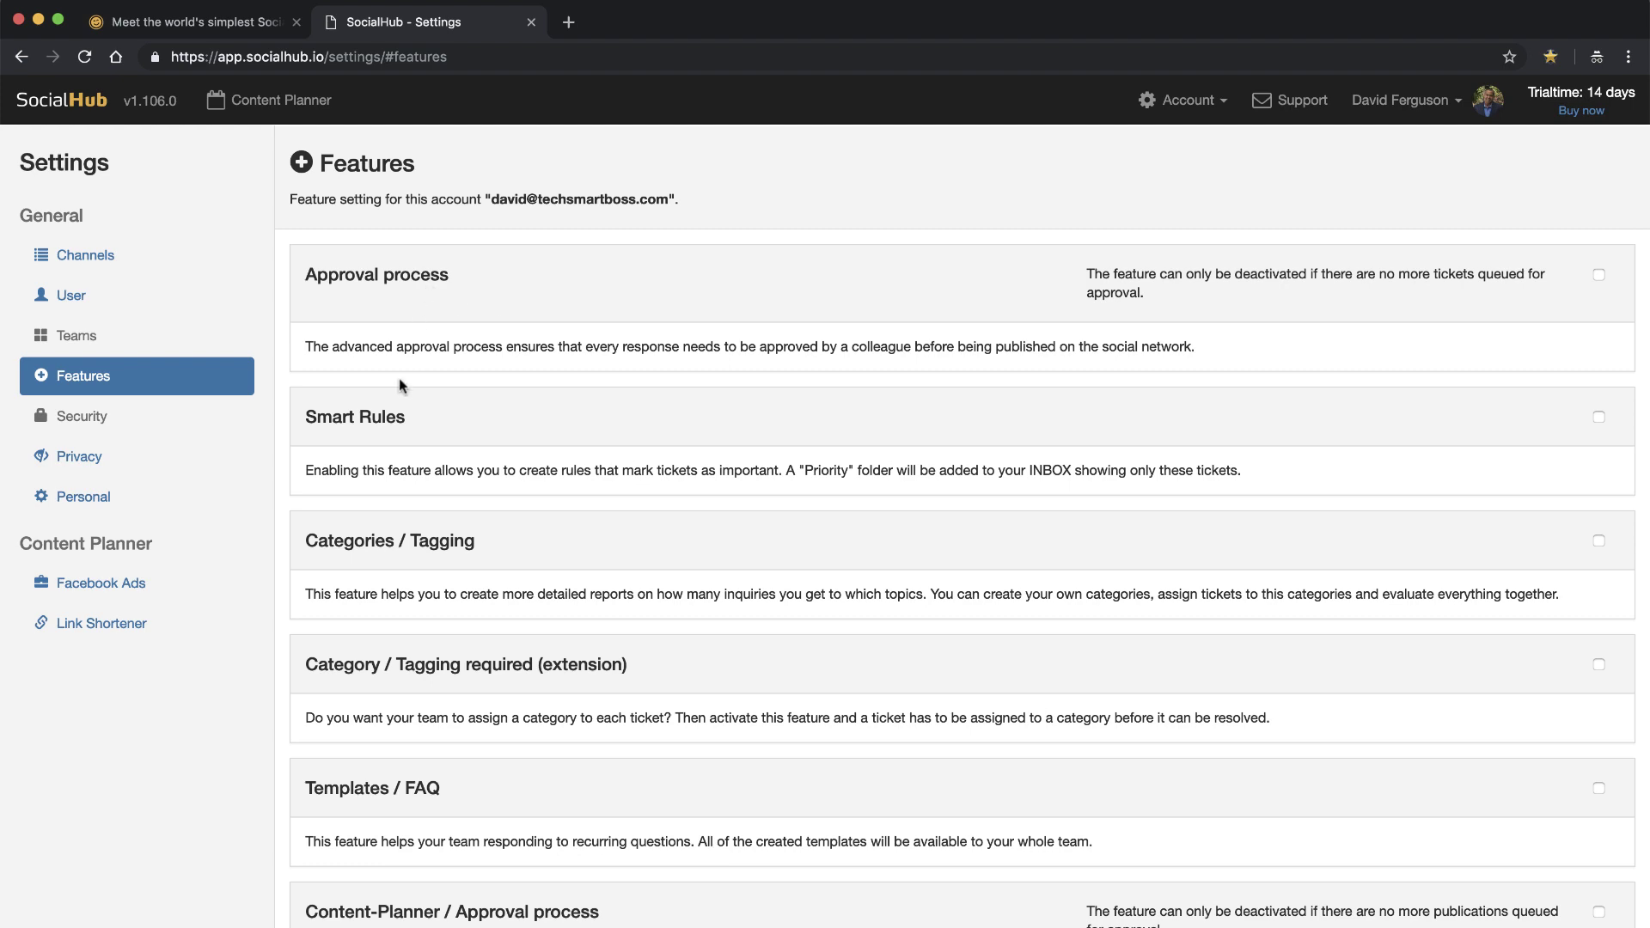
scroll(404, 495, down, 2)
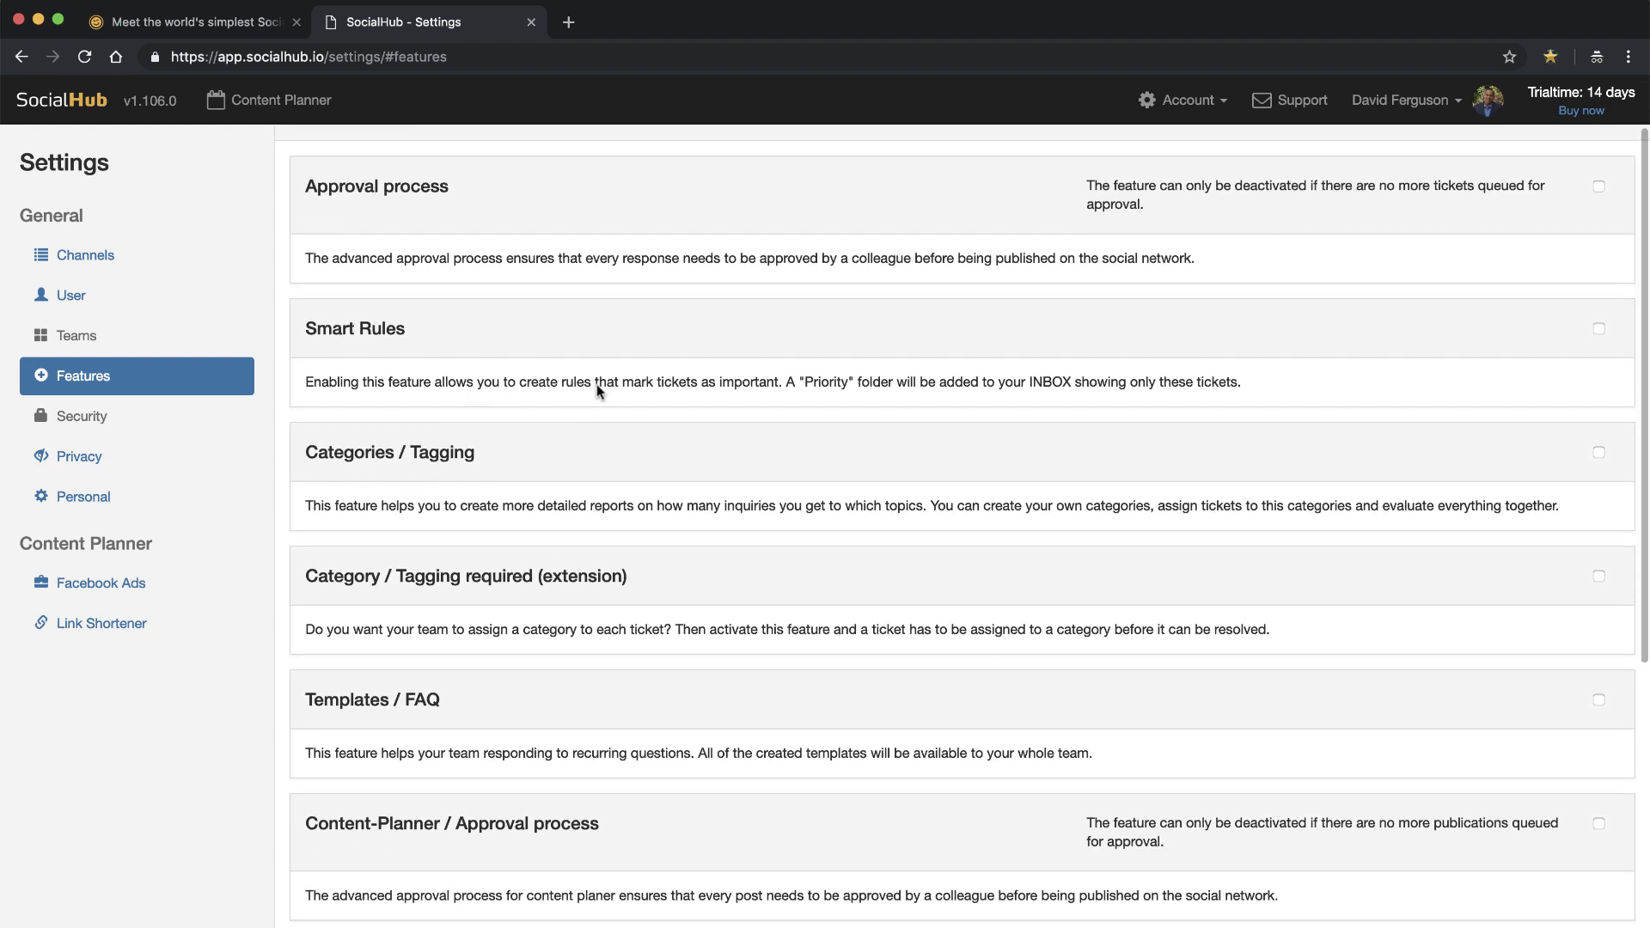
scroll(467, 447, down, 3)
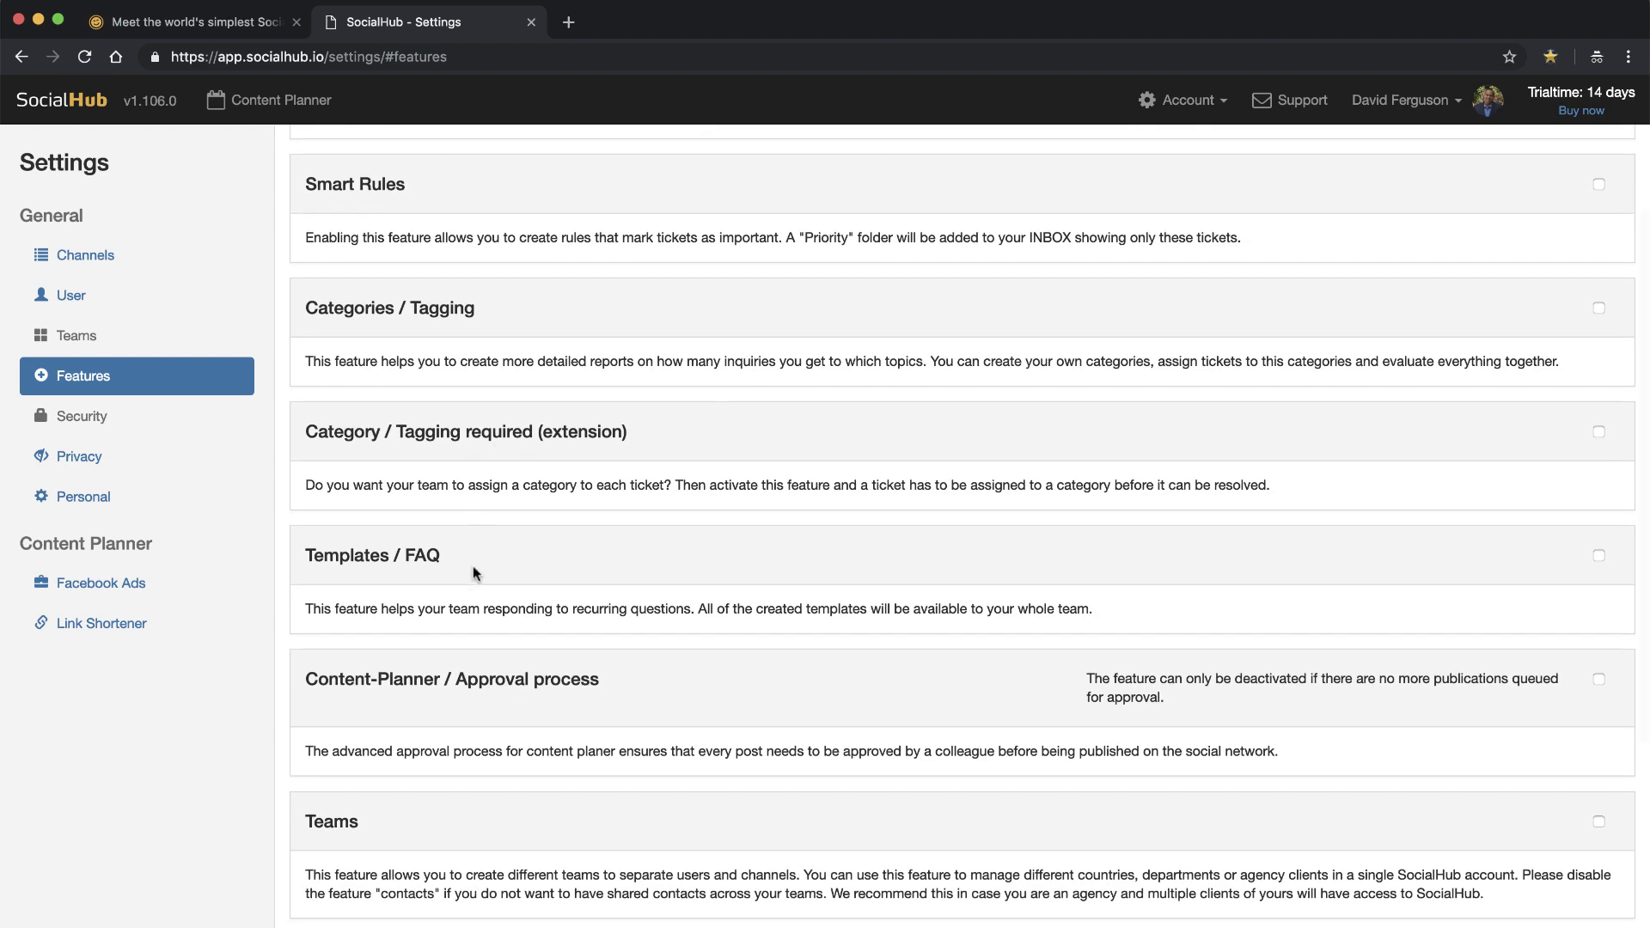
scroll(472, 566, down, 2)
scroll(461, 642, down, 3)
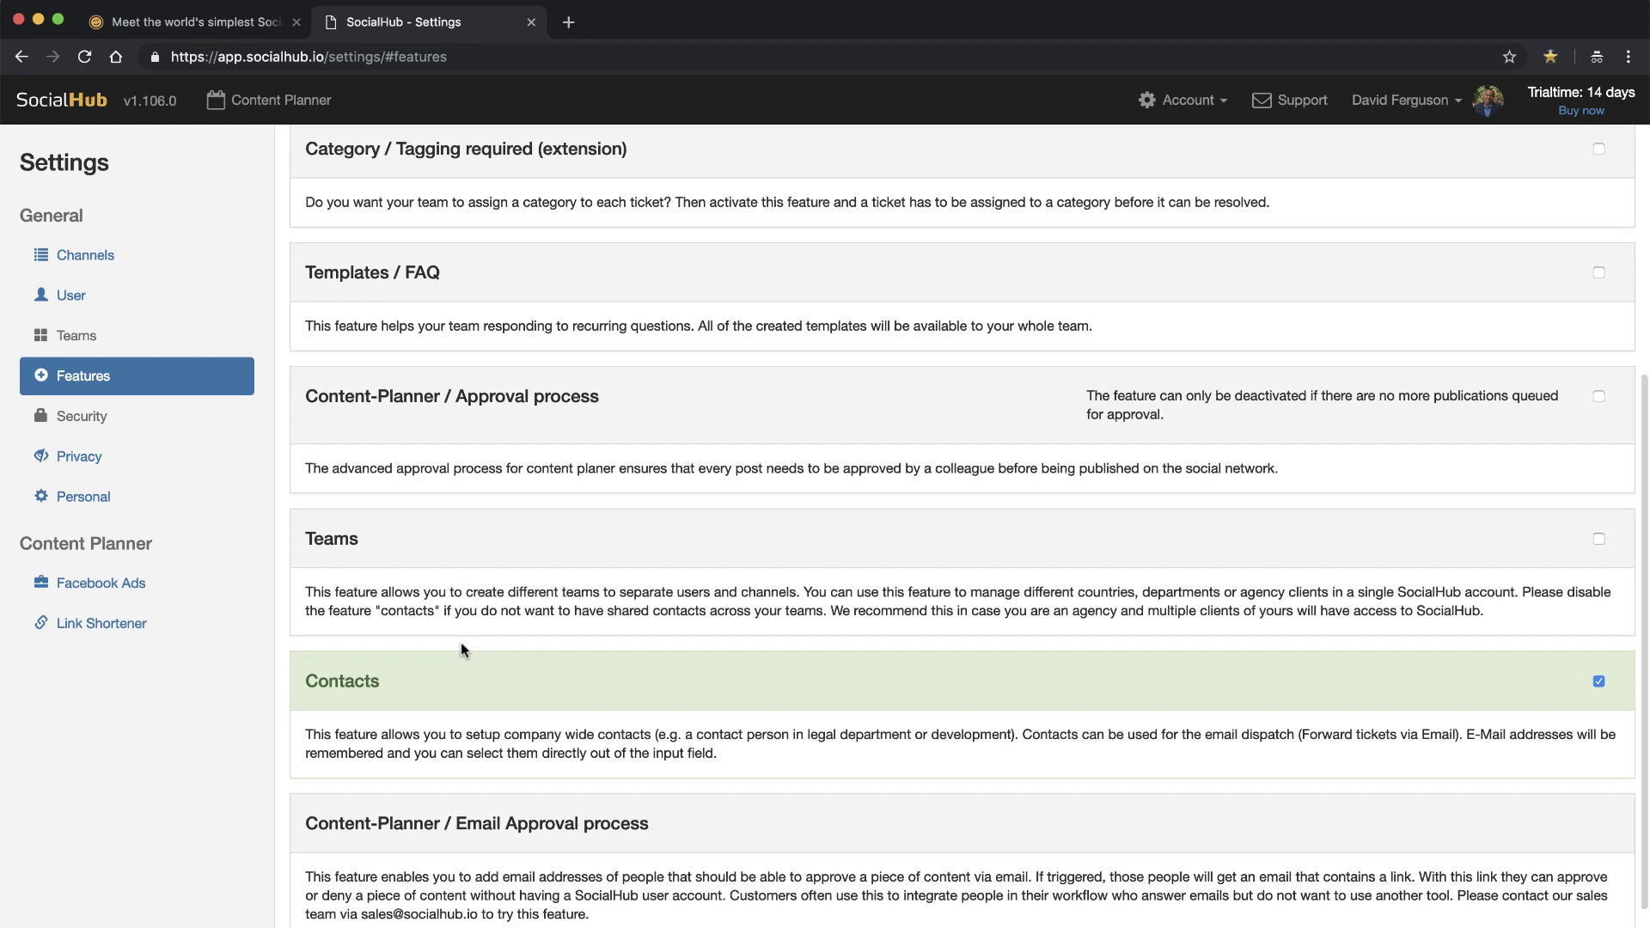
scroll(461, 642, down, 2)
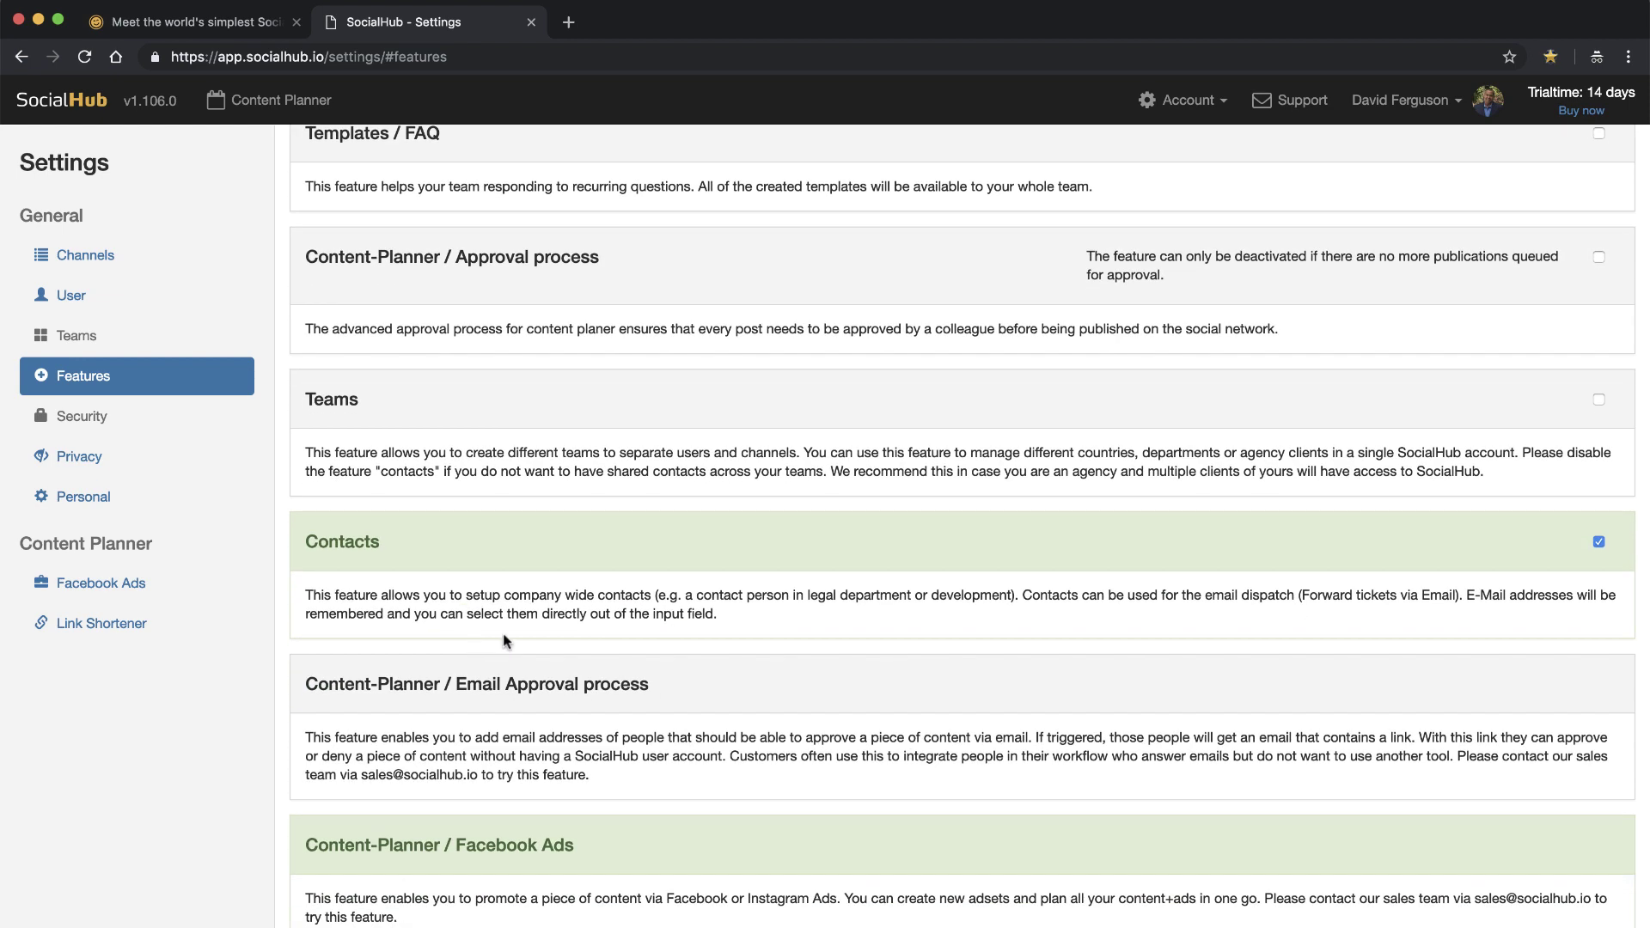
scroll(647, 672, down, 1)
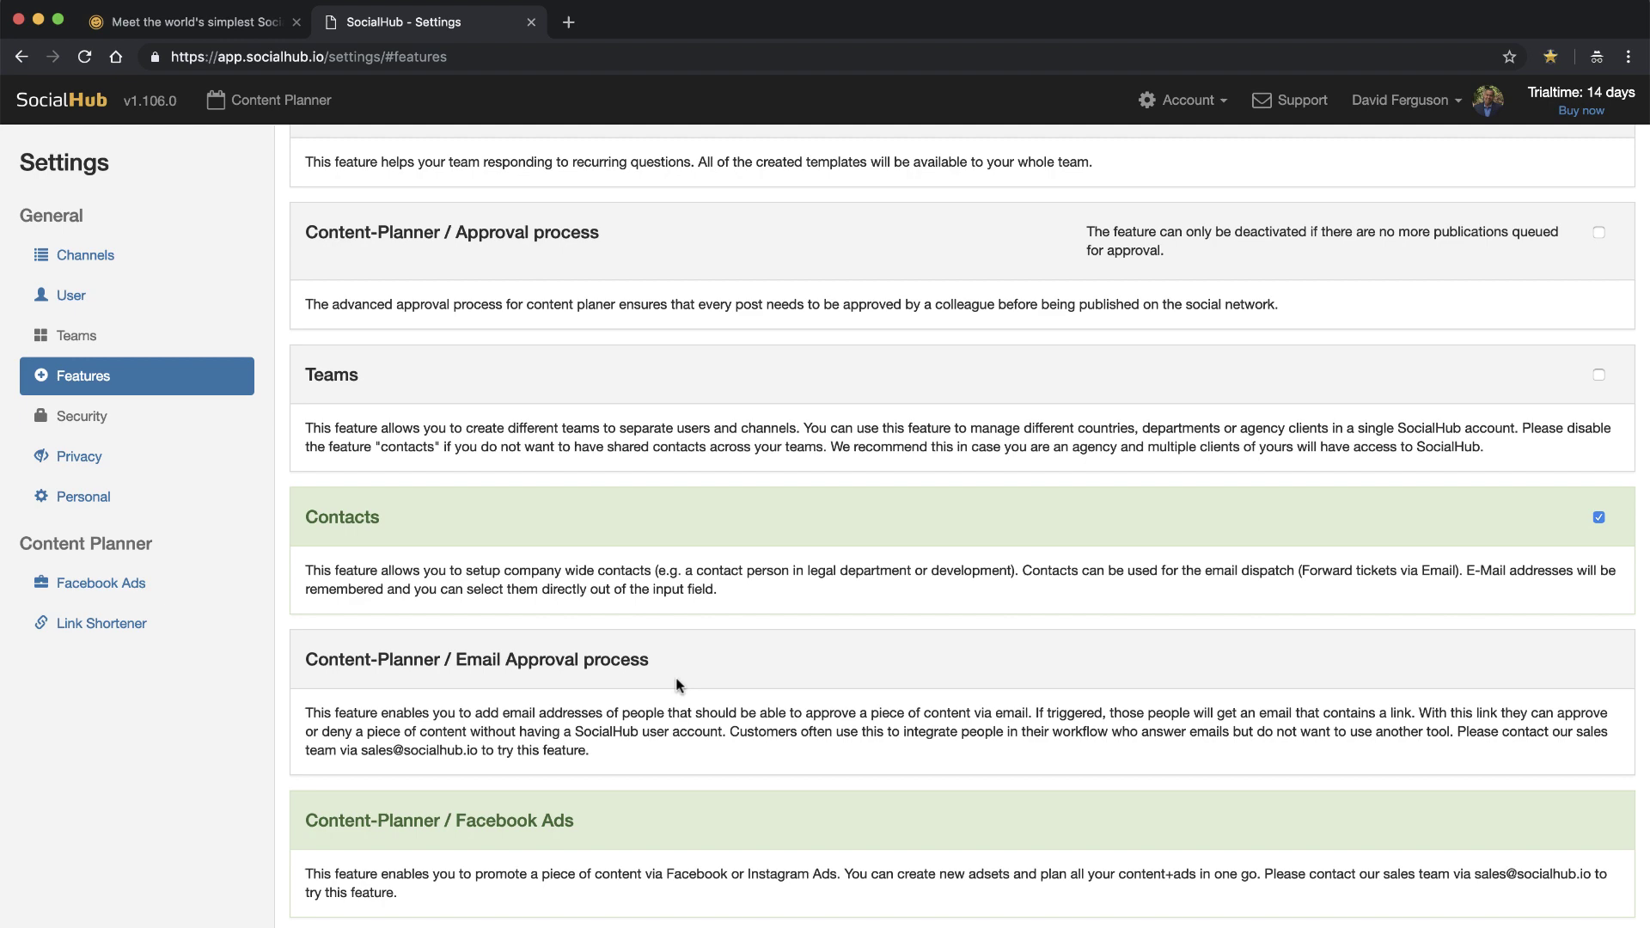
scroll(676, 684, up, 1)
scroll(677, 685, up, 1)
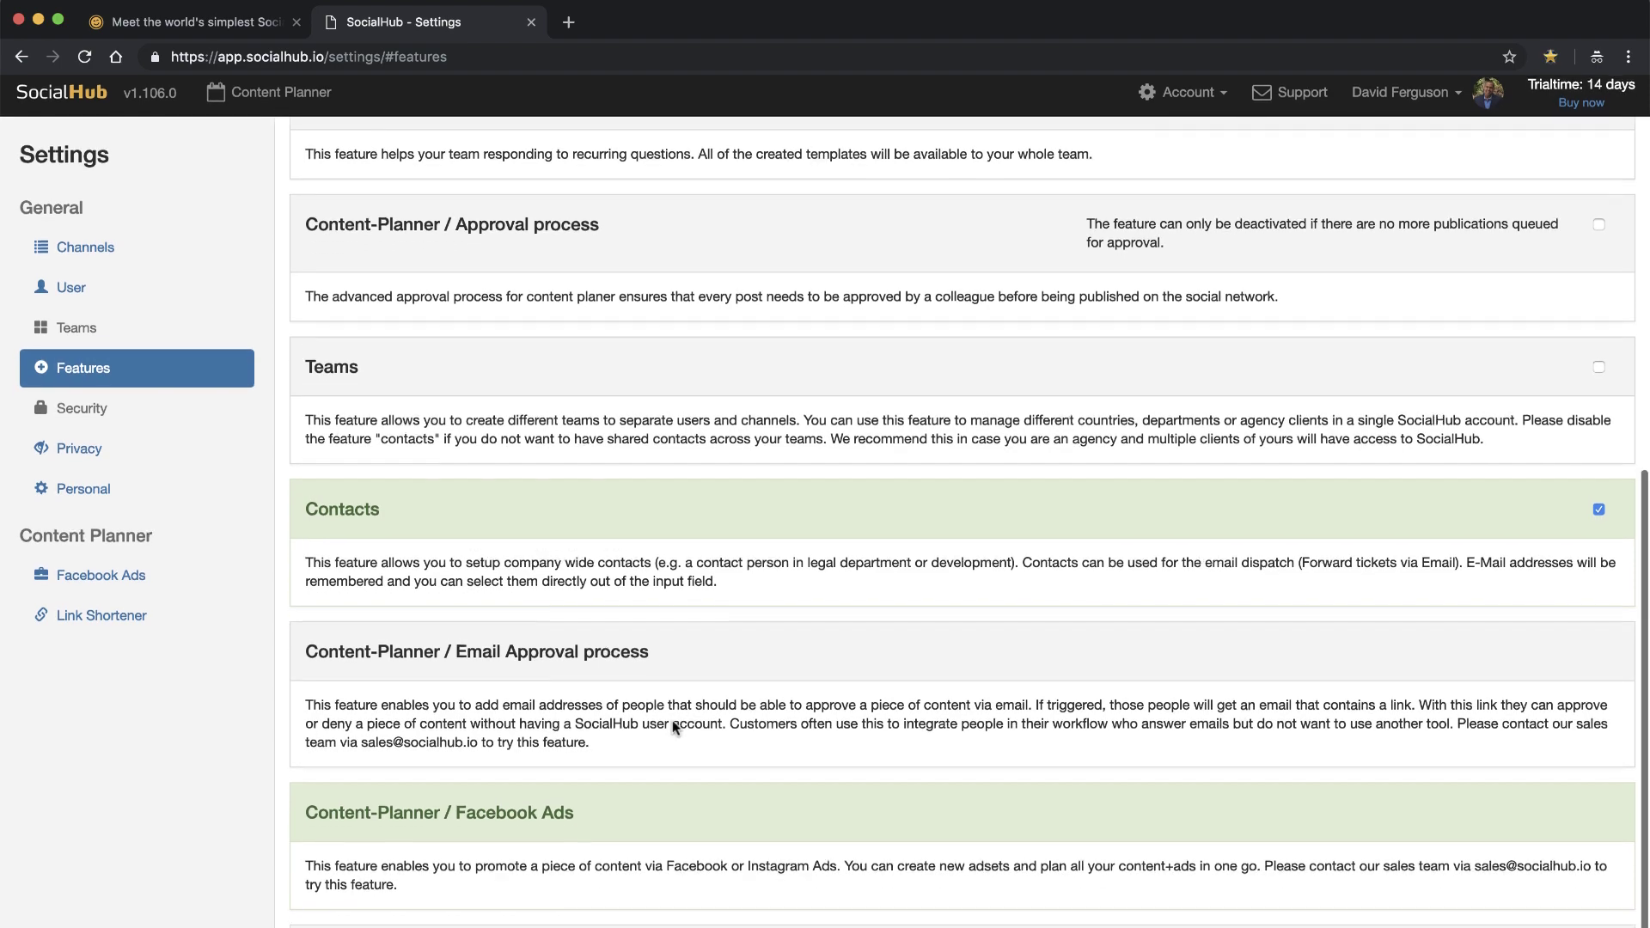
scroll(673, 726, up, 10)
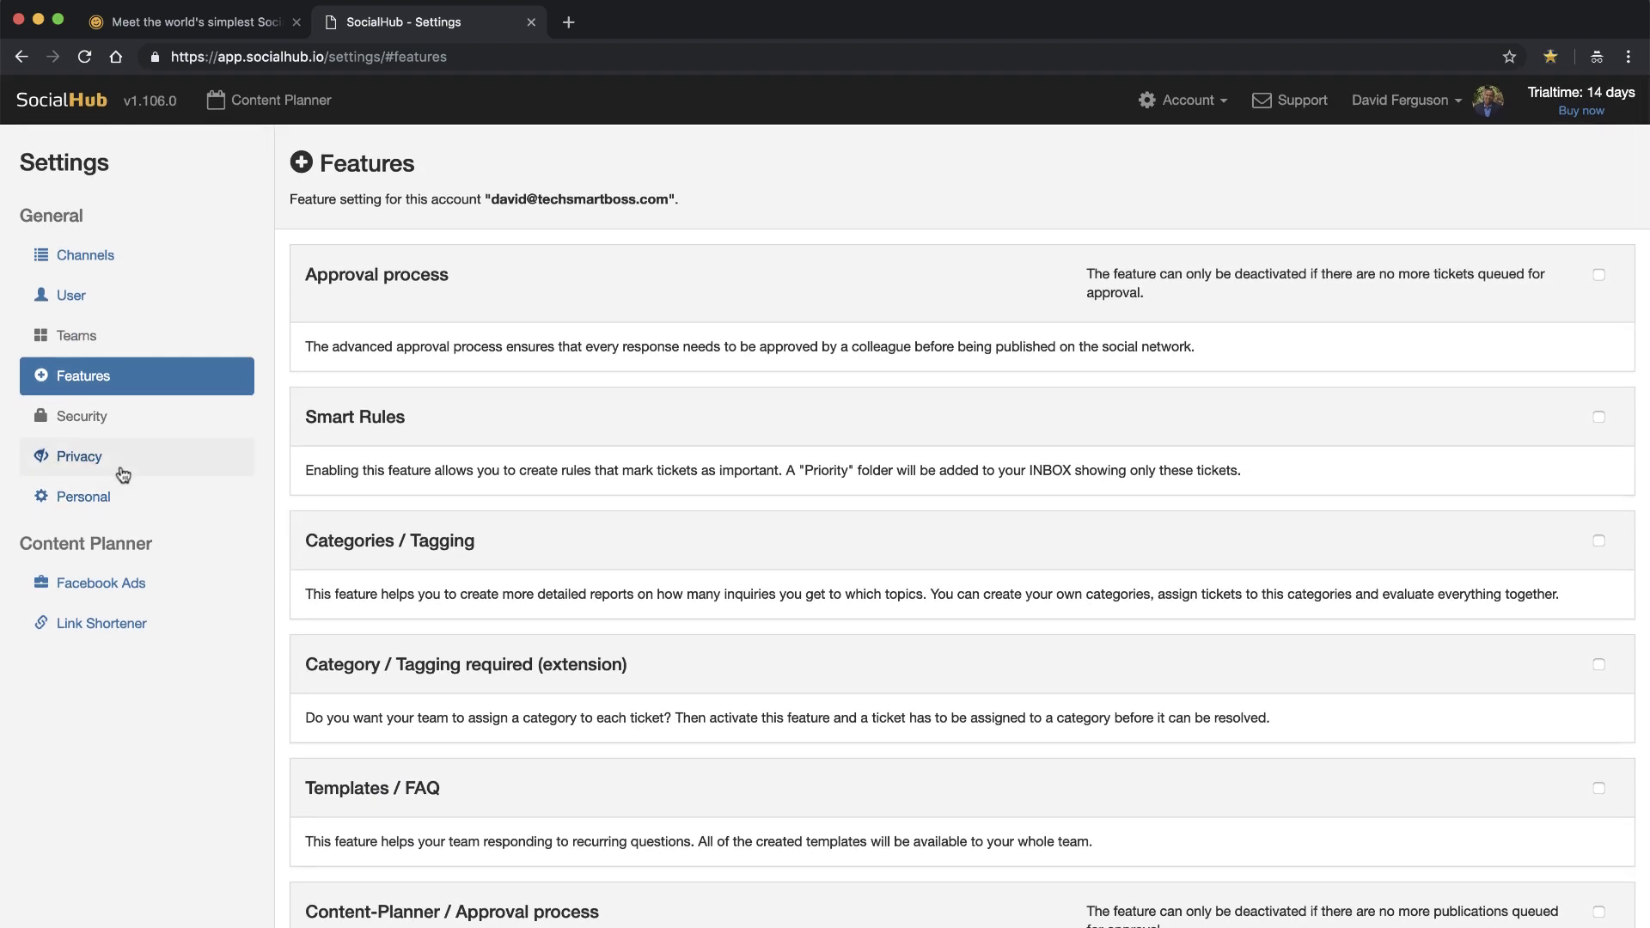
Check Data privacy, then the Personal settings' General, Sidebar, E-mails and Language tabs
click(91, 462)
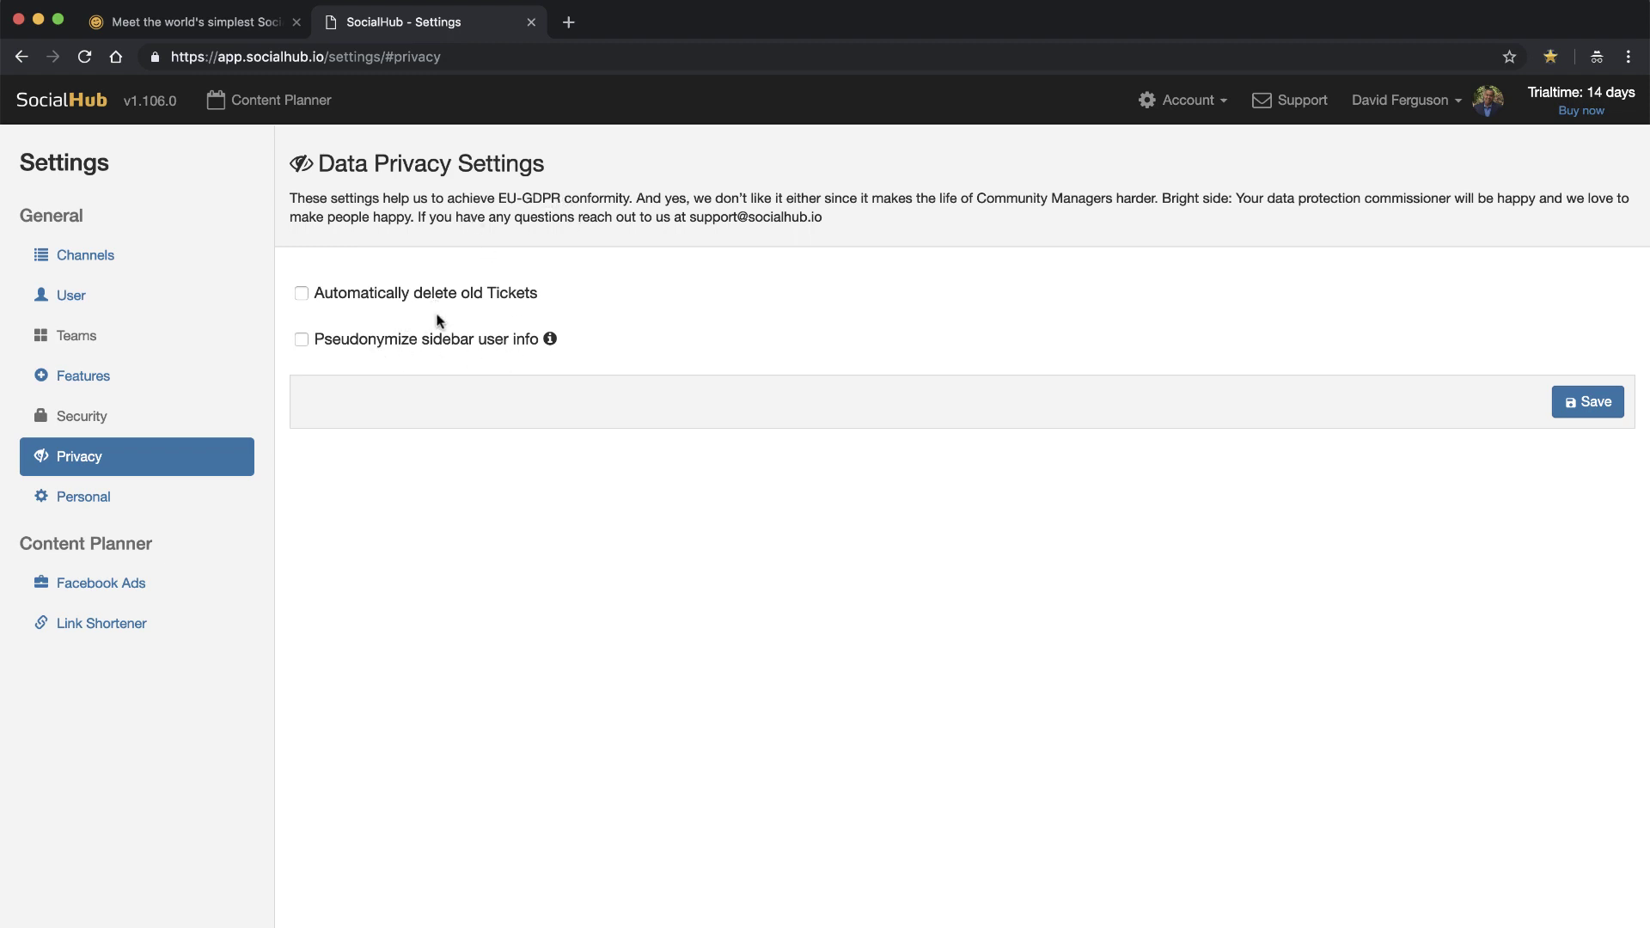
click(84, 503)
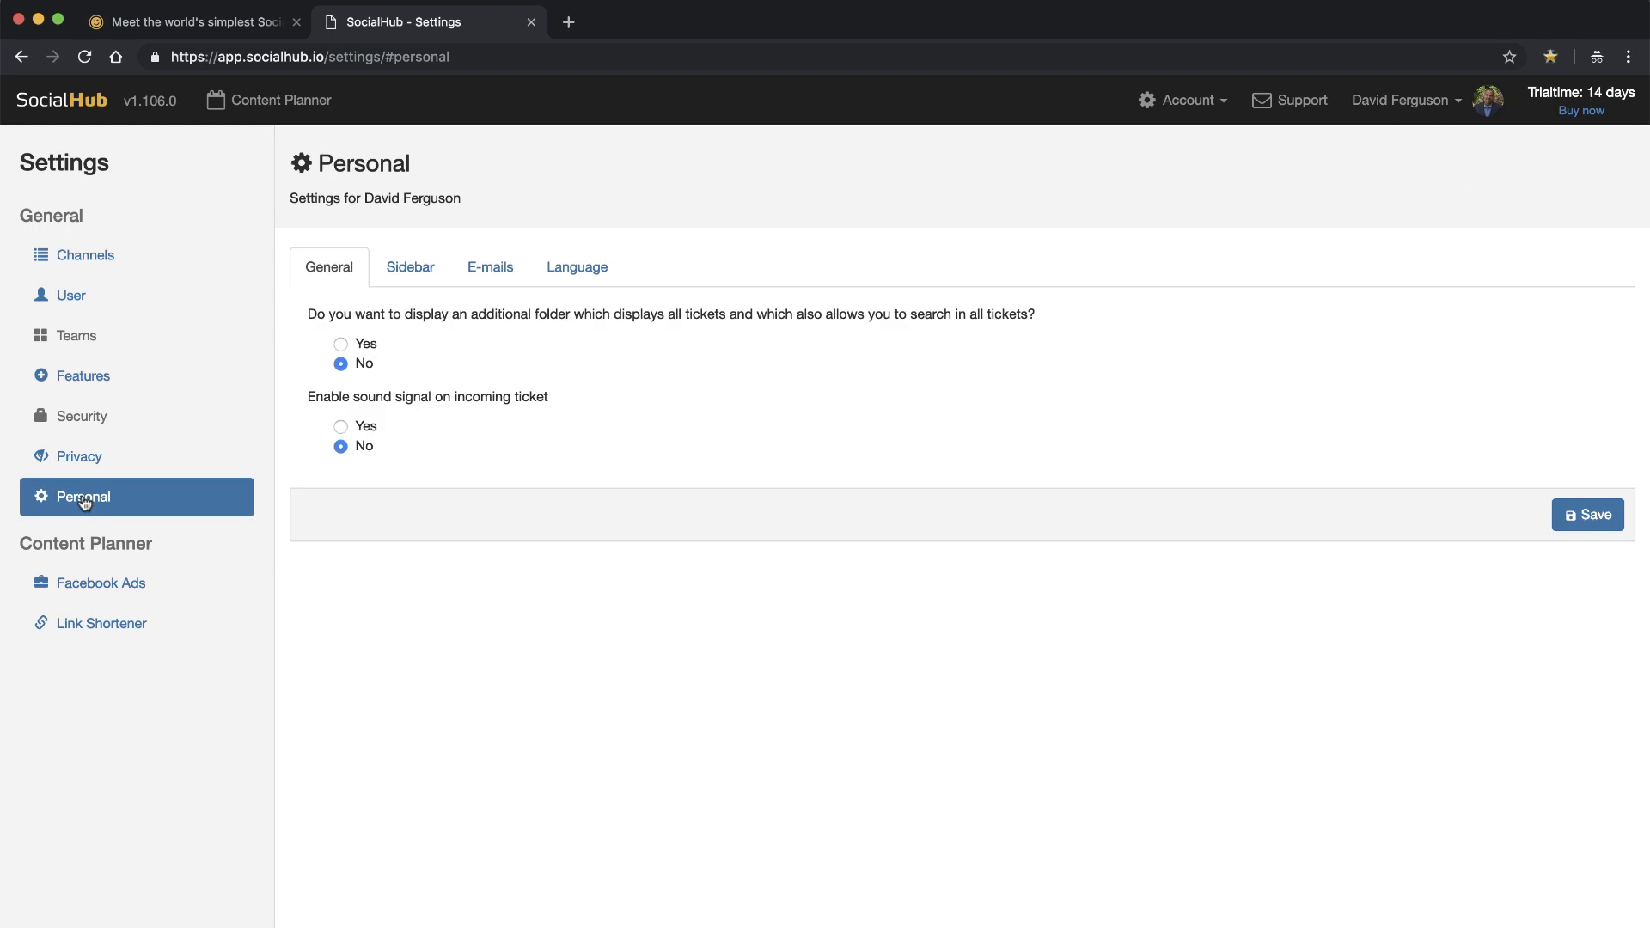
click(420, 268)
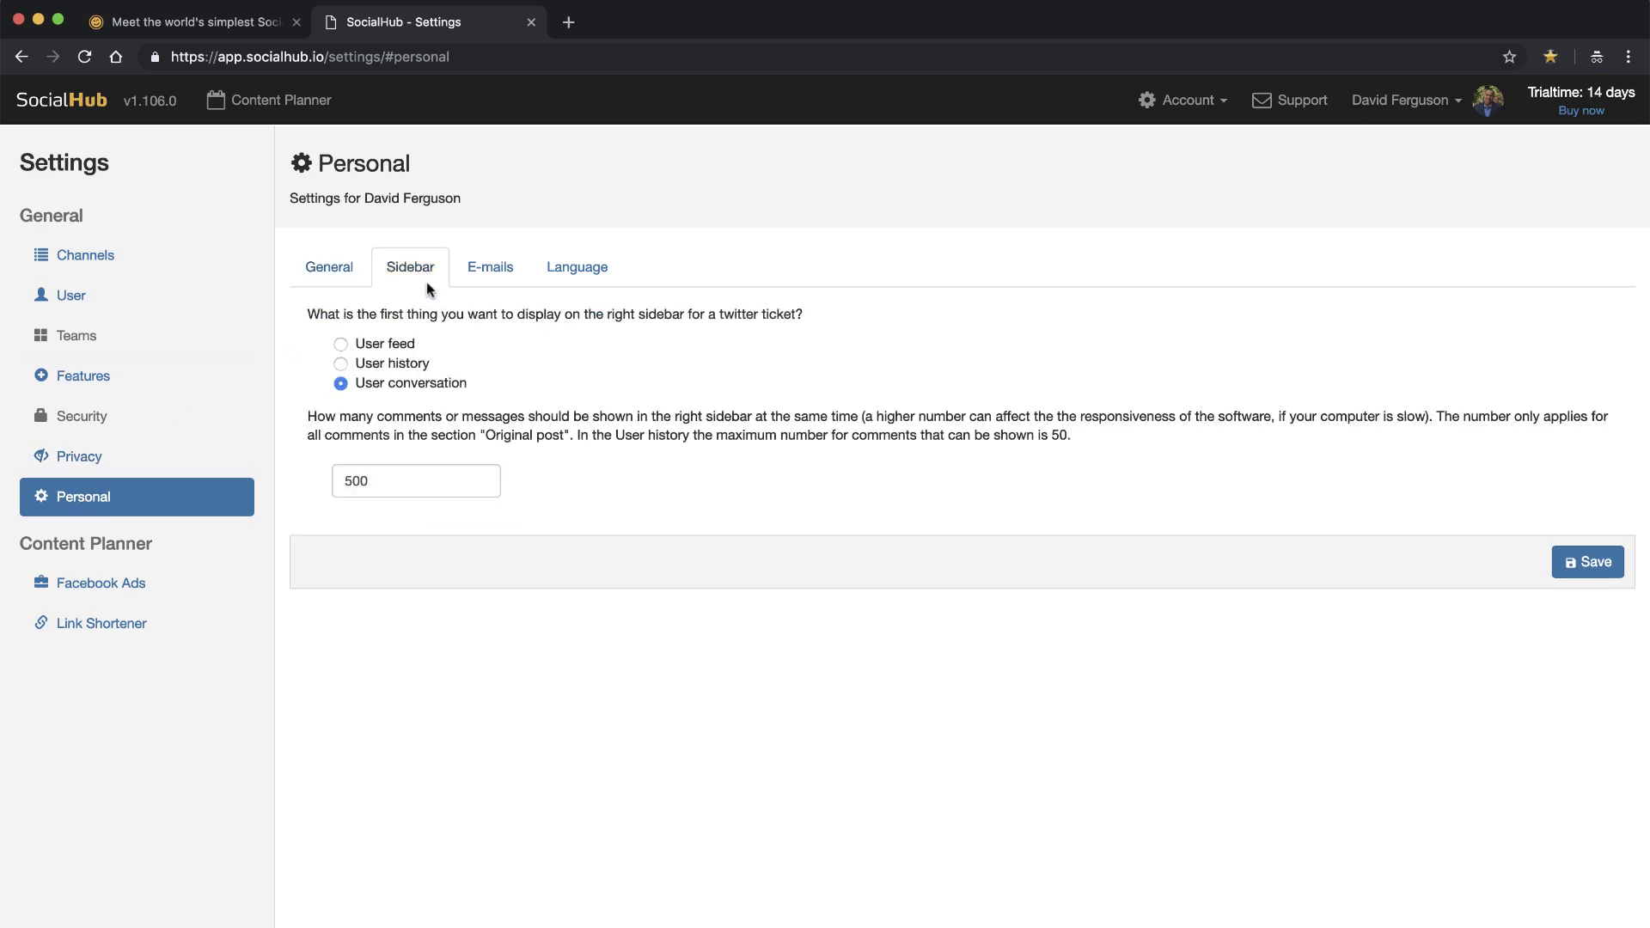
click(499, 260)
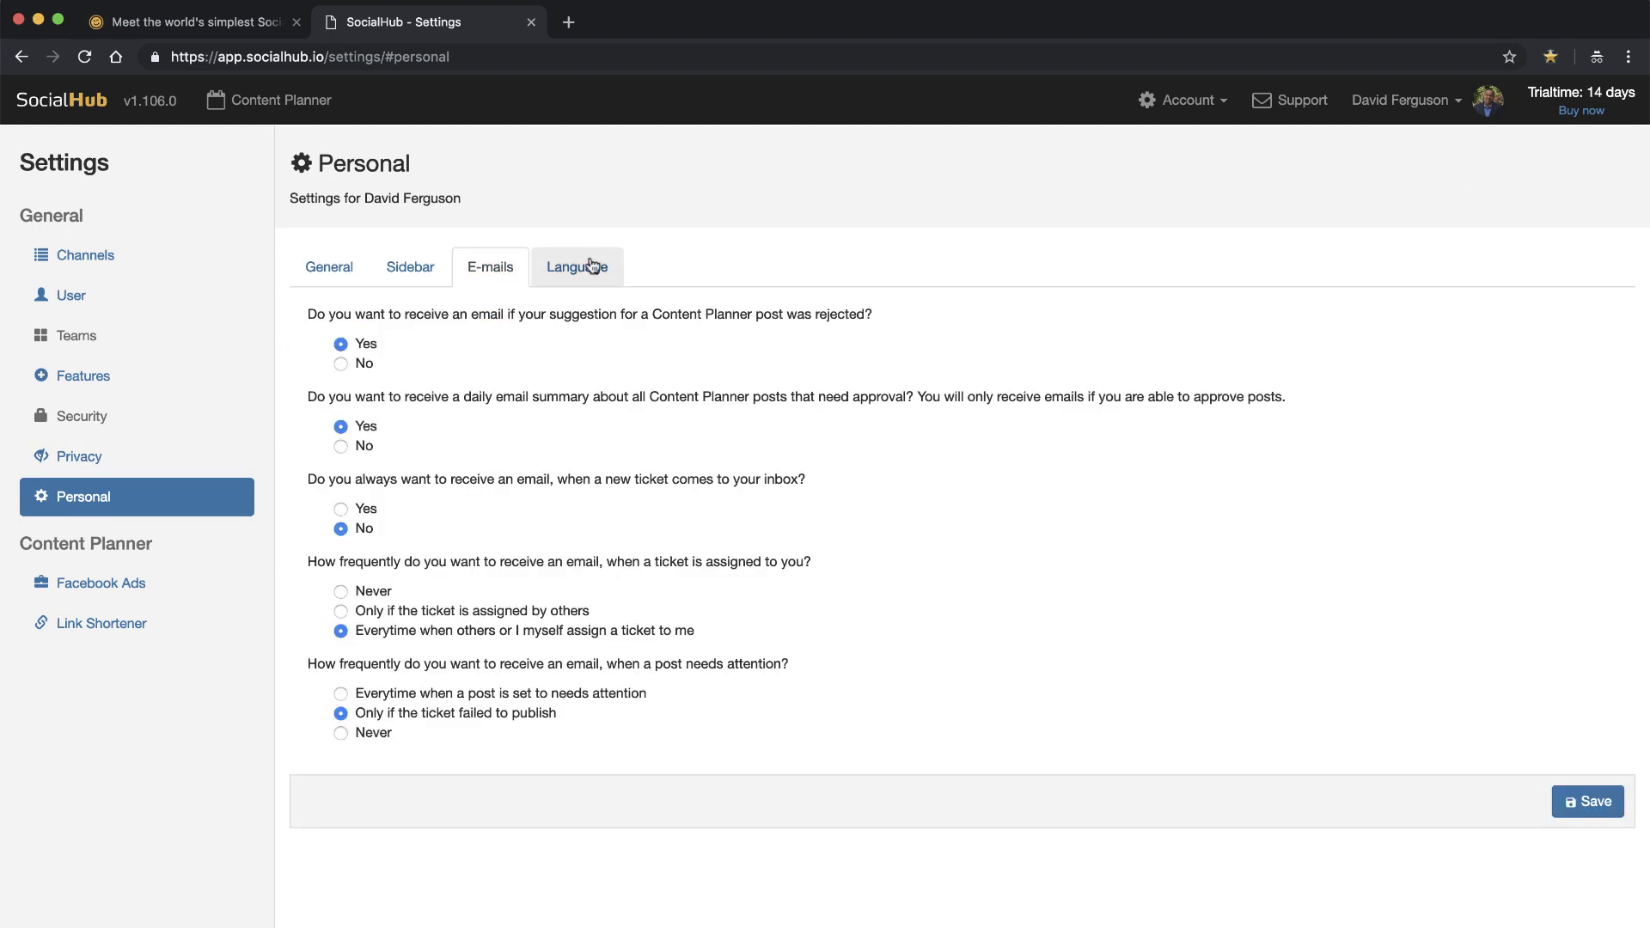
click(584, 269)
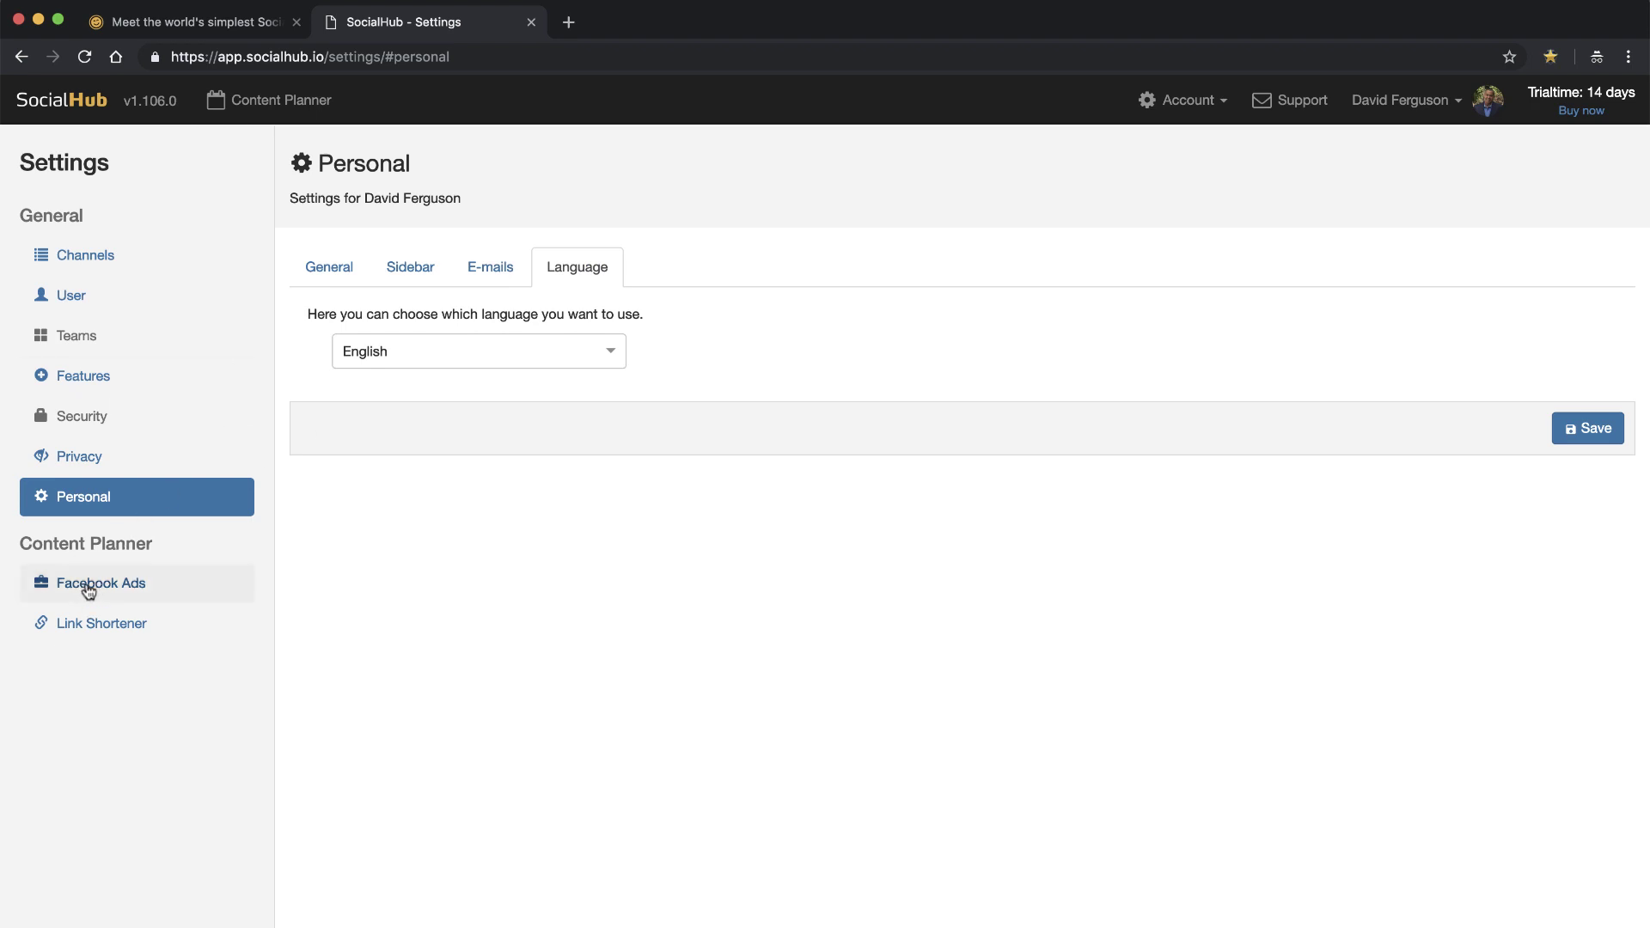
Review the Facebook Ads and Link Shortener settings, with bit.ly as the shortening domain
click(86, 588)
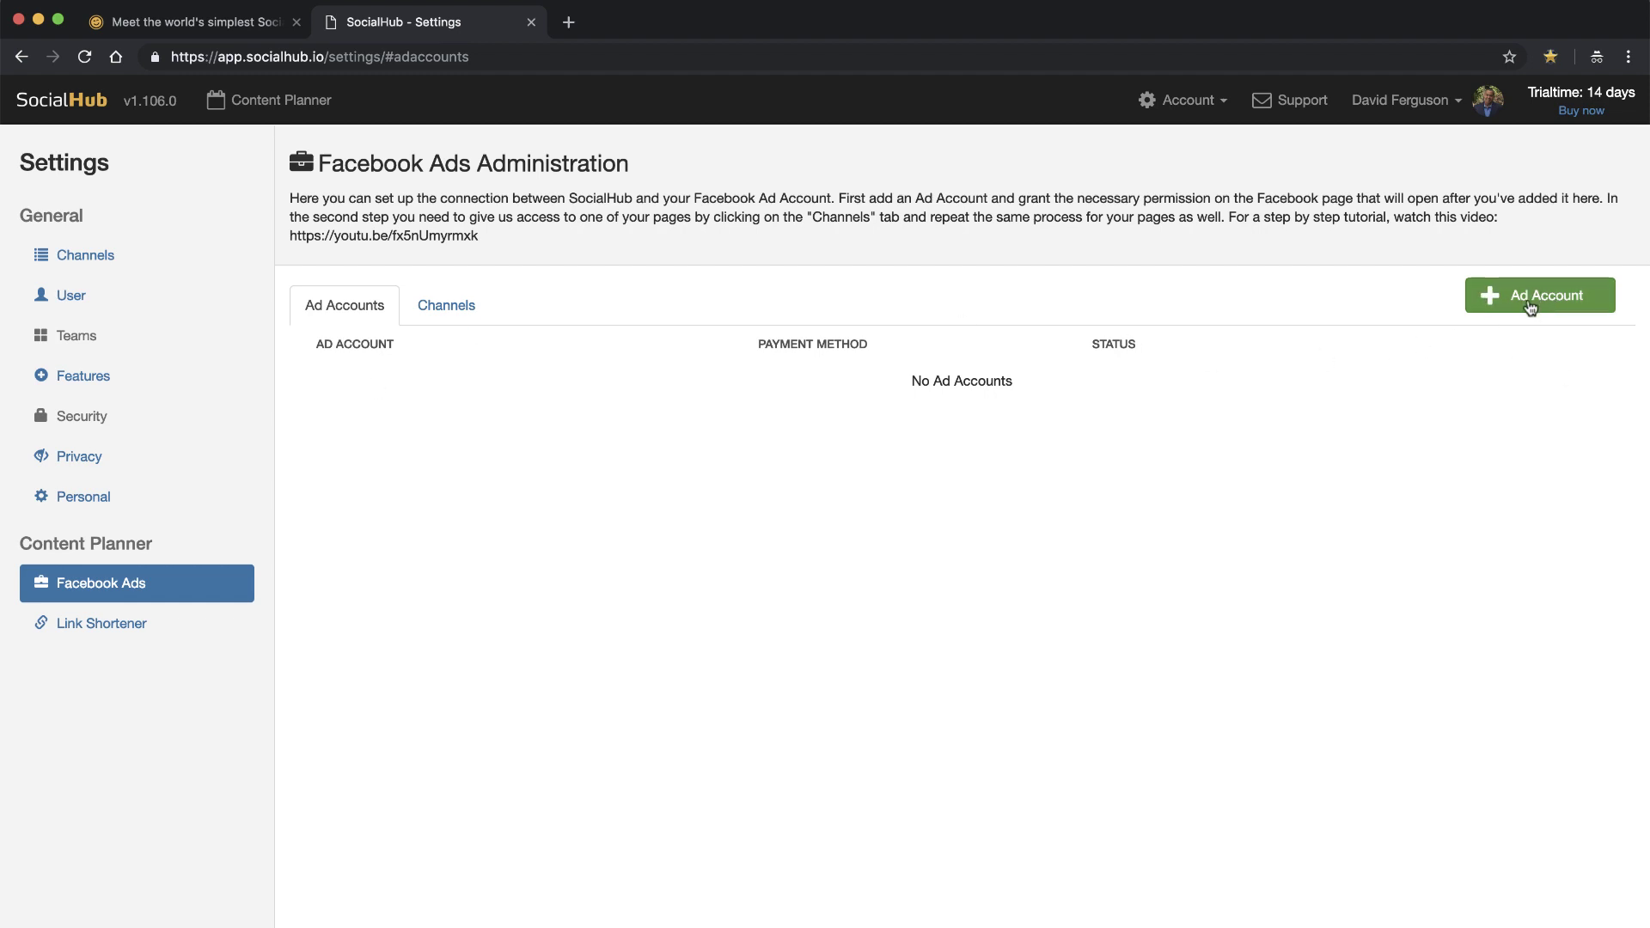
click(96, 631)
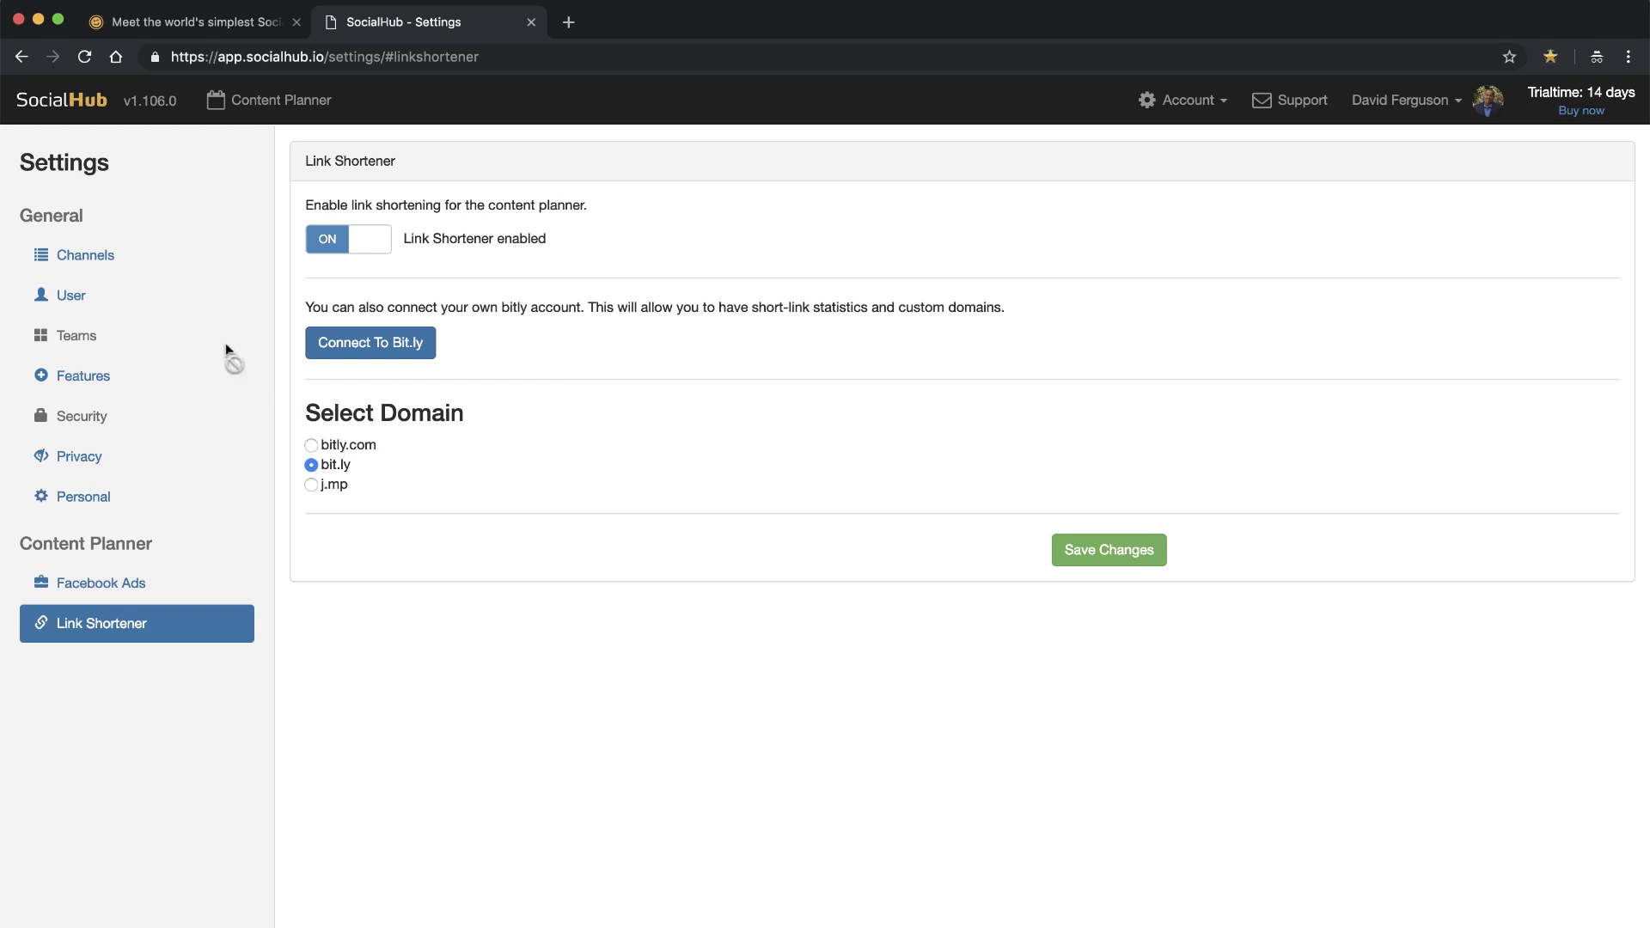
click(1398, 103)
click(1399, 103)
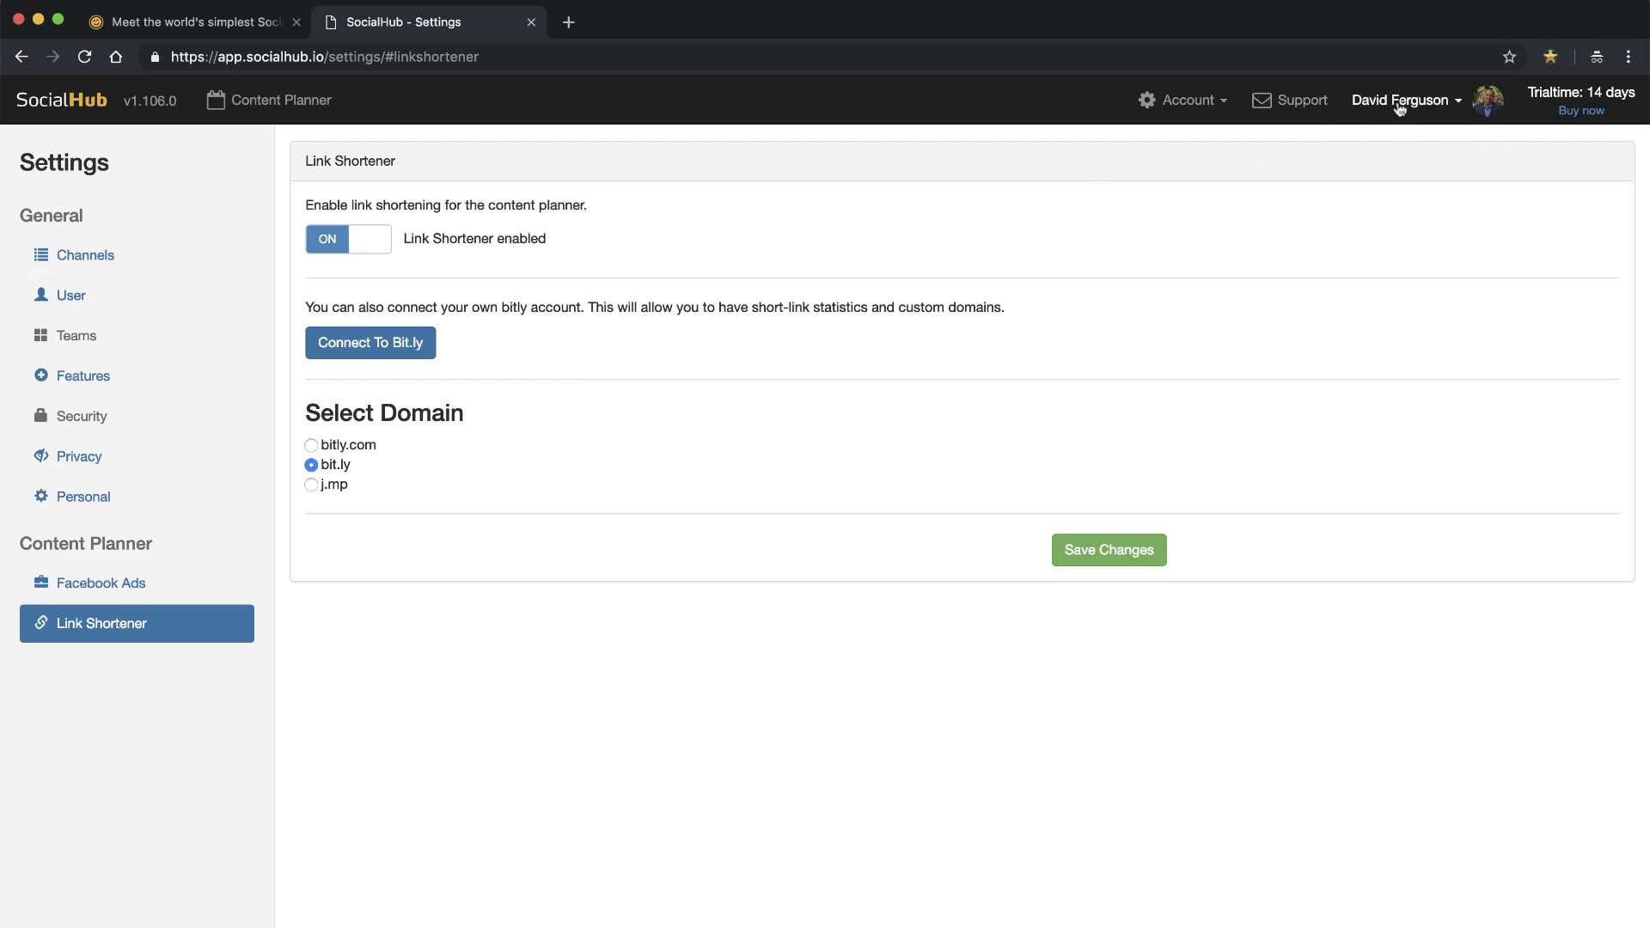
In Content Planner, select Tech Smart Boss on Facebook, browse other network tabs, and create a Status post
click(302, 103)
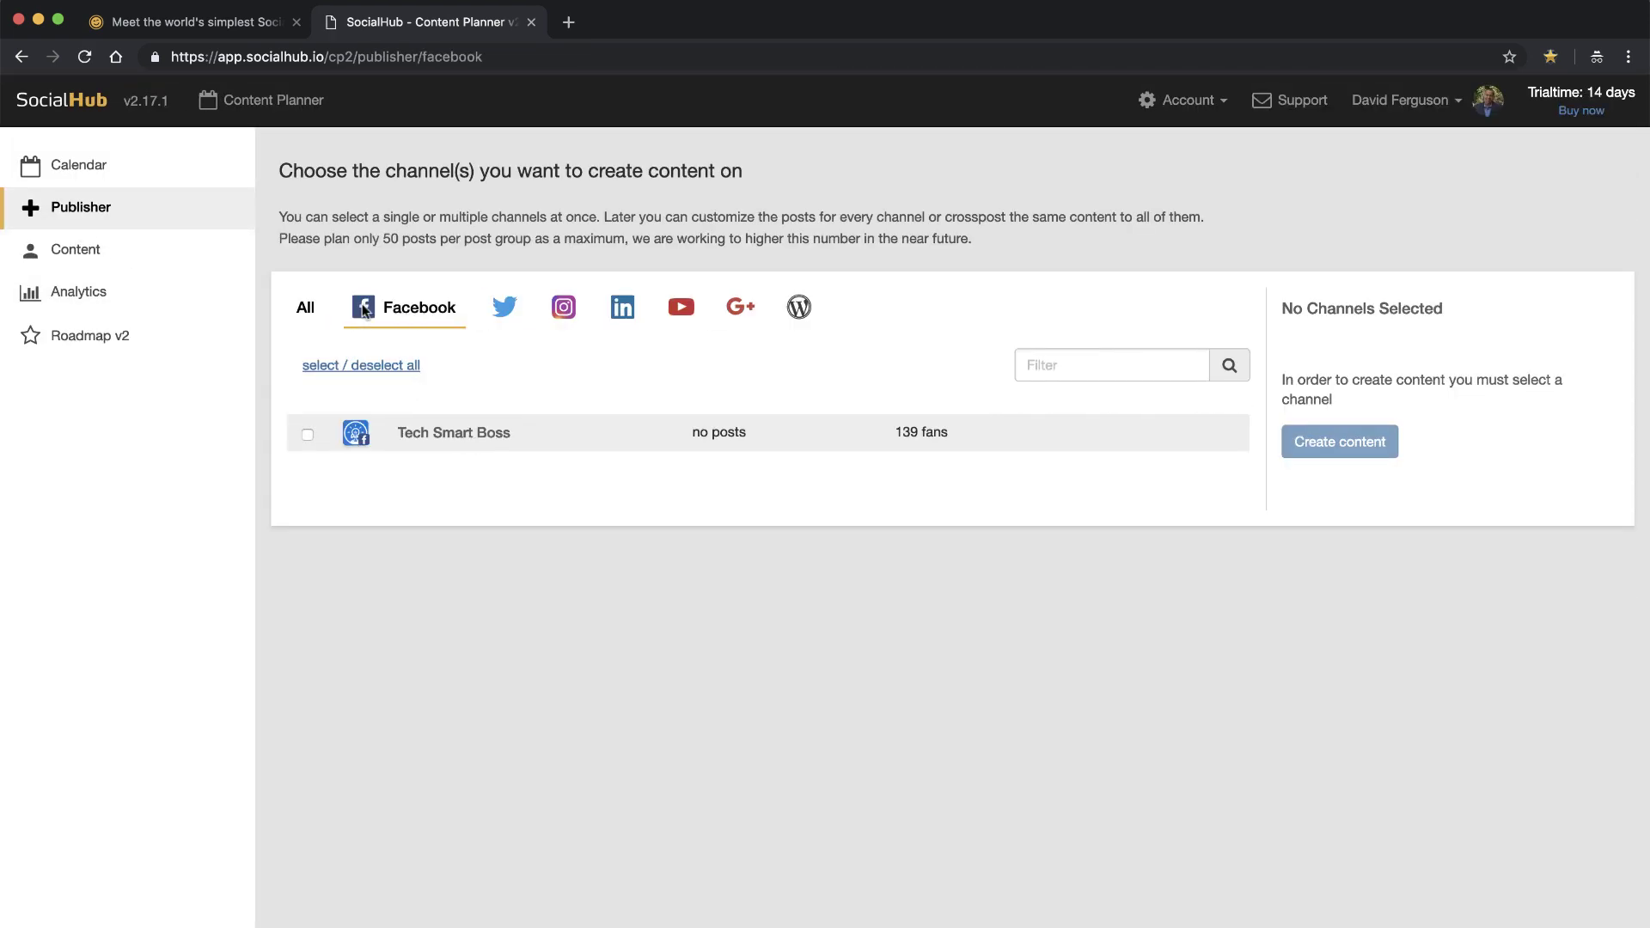
click(308, 434)
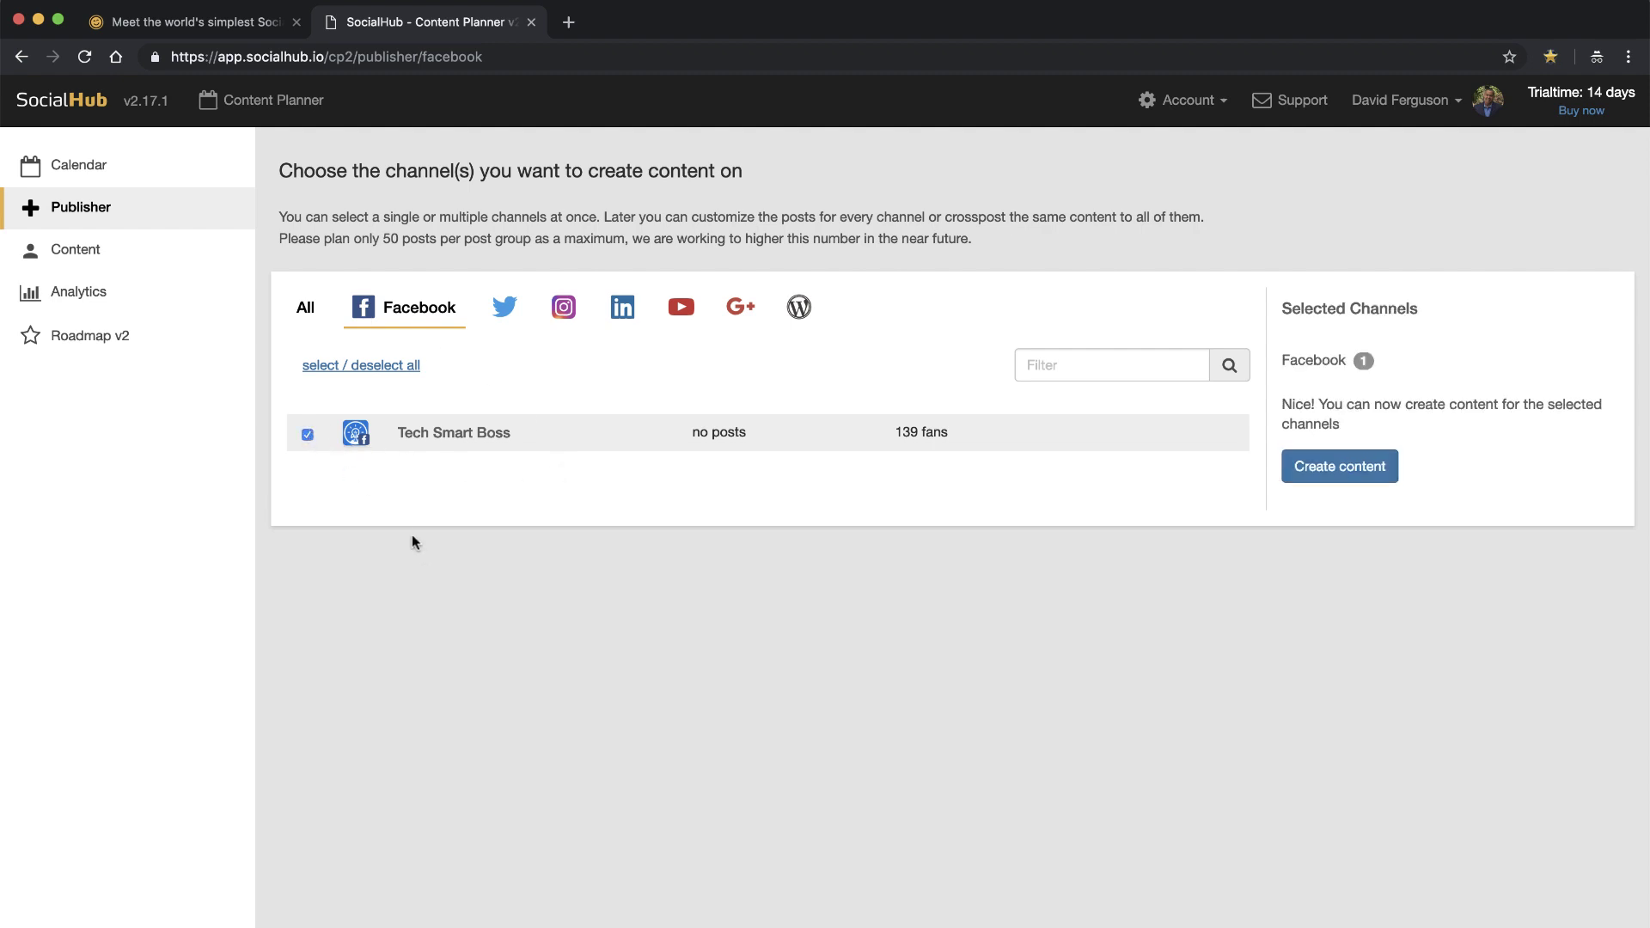
click(506, 308)
click(541, 307)
click(634, 309)
click(677, 311)
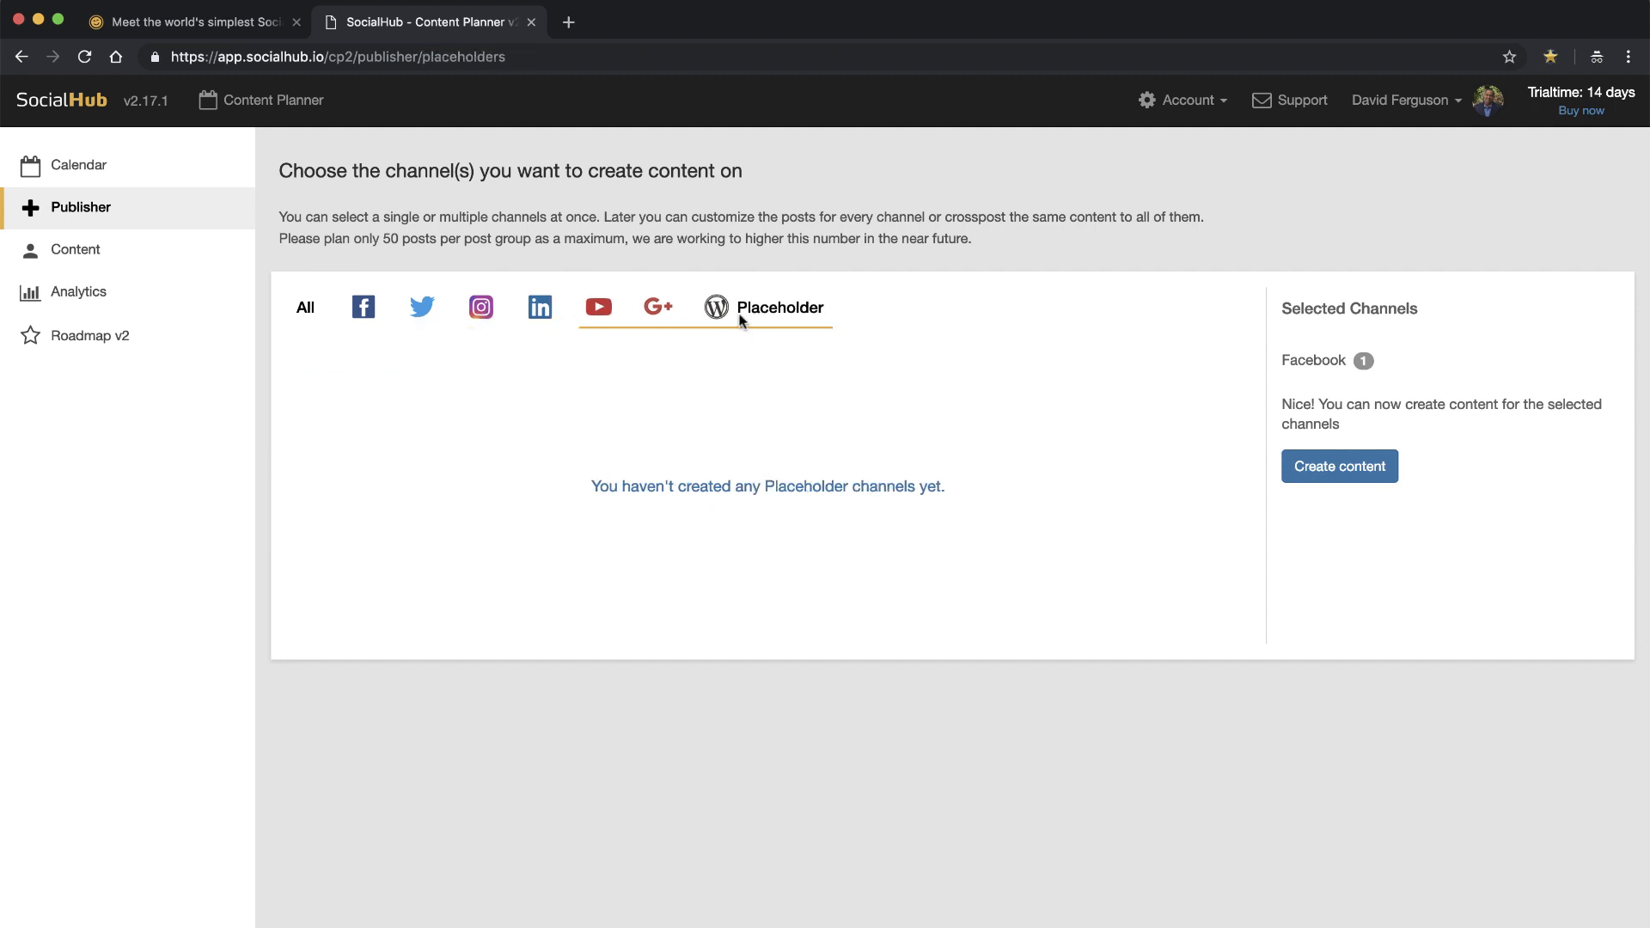
click(365, 309)
click(311, 309)
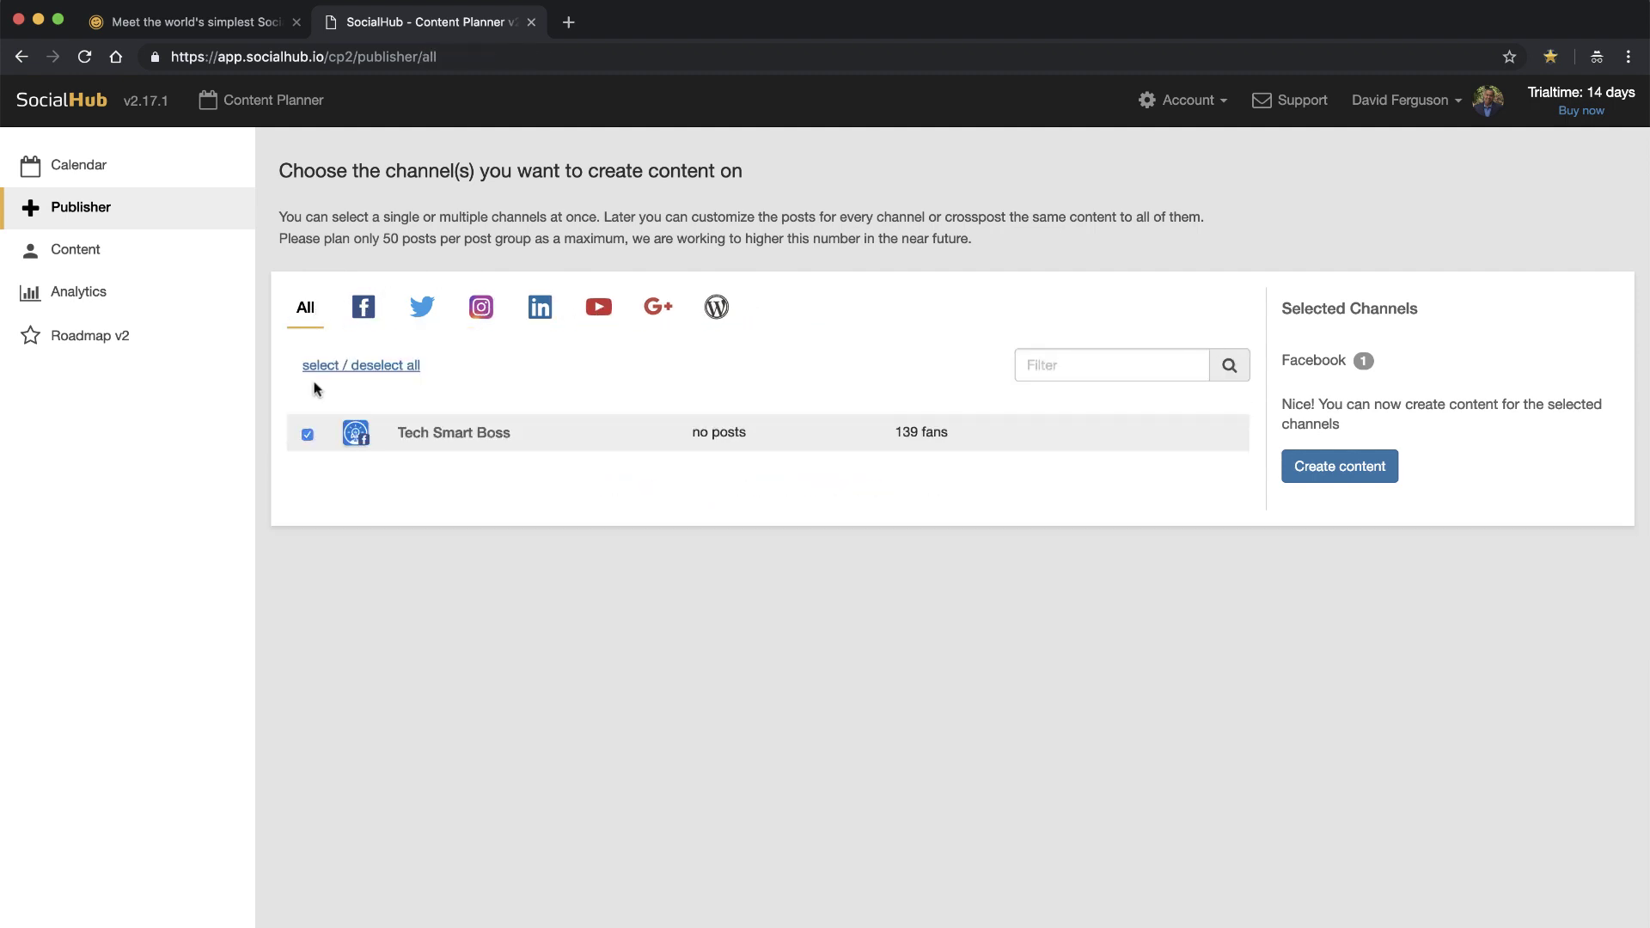
click(1334, 471)
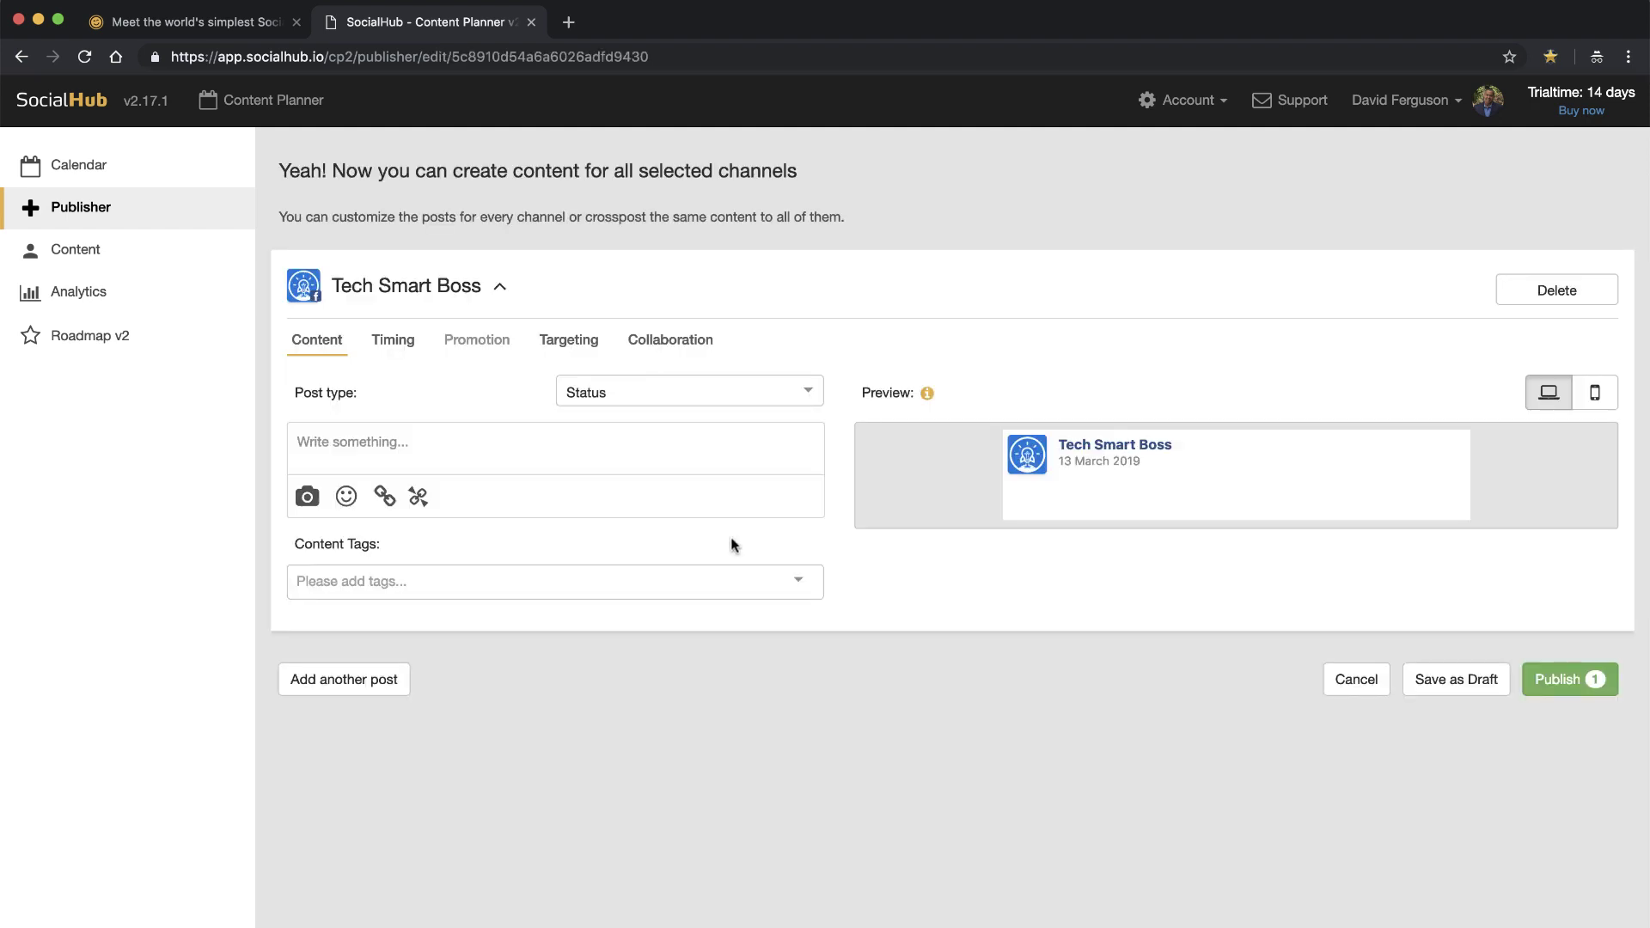
click(816, 398)
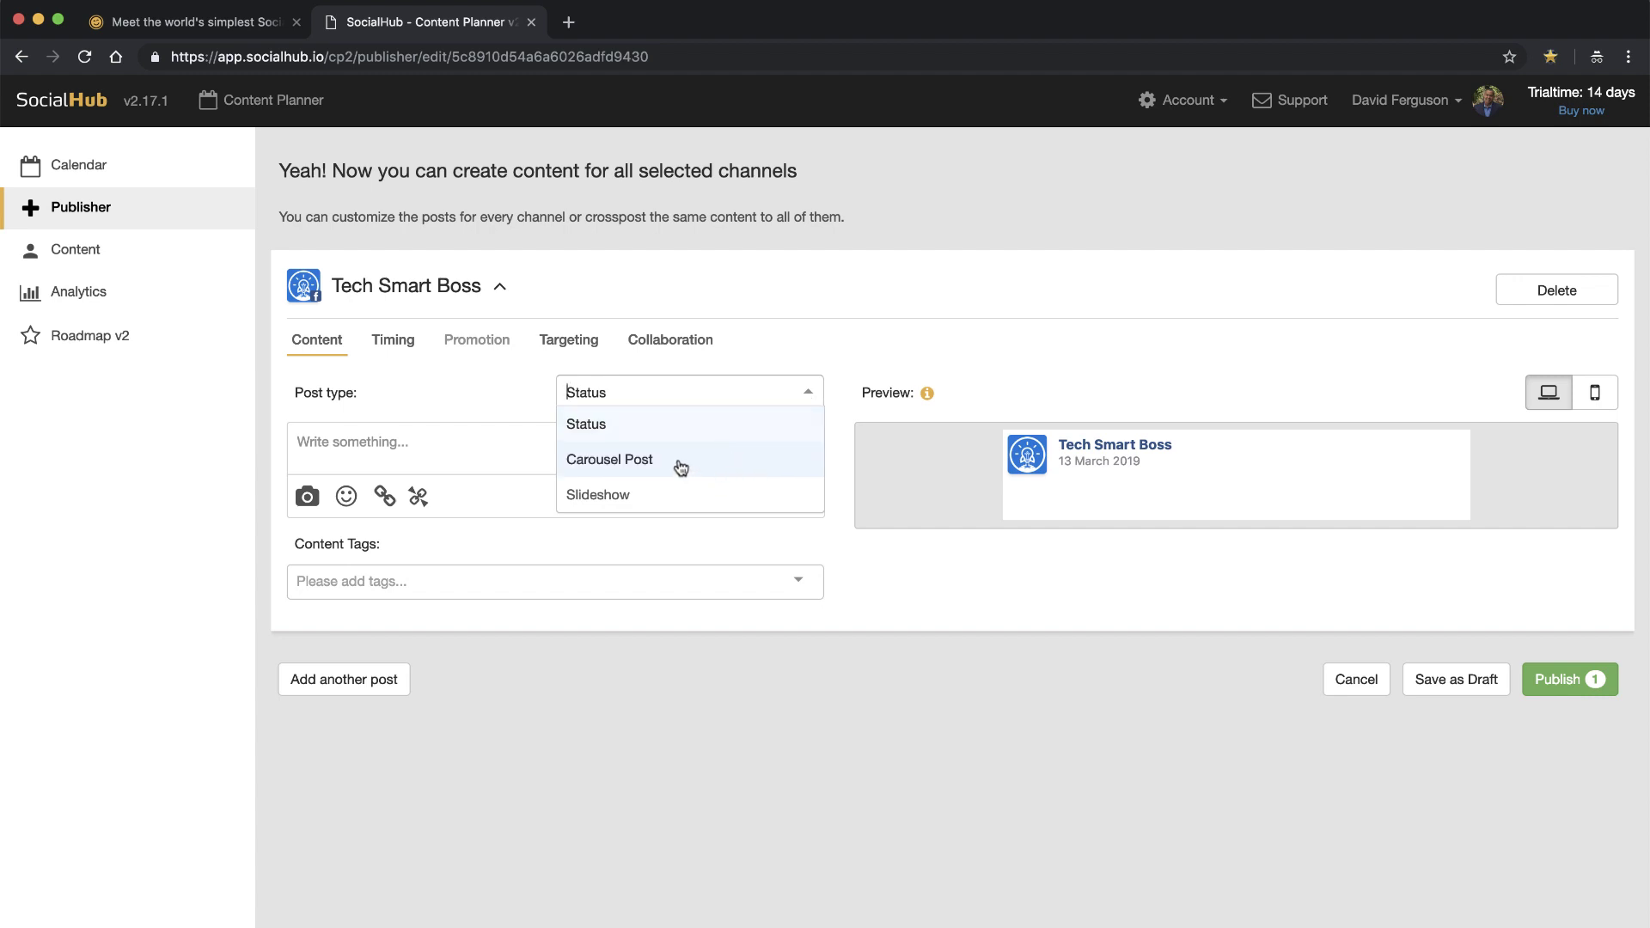
click(610, 461)
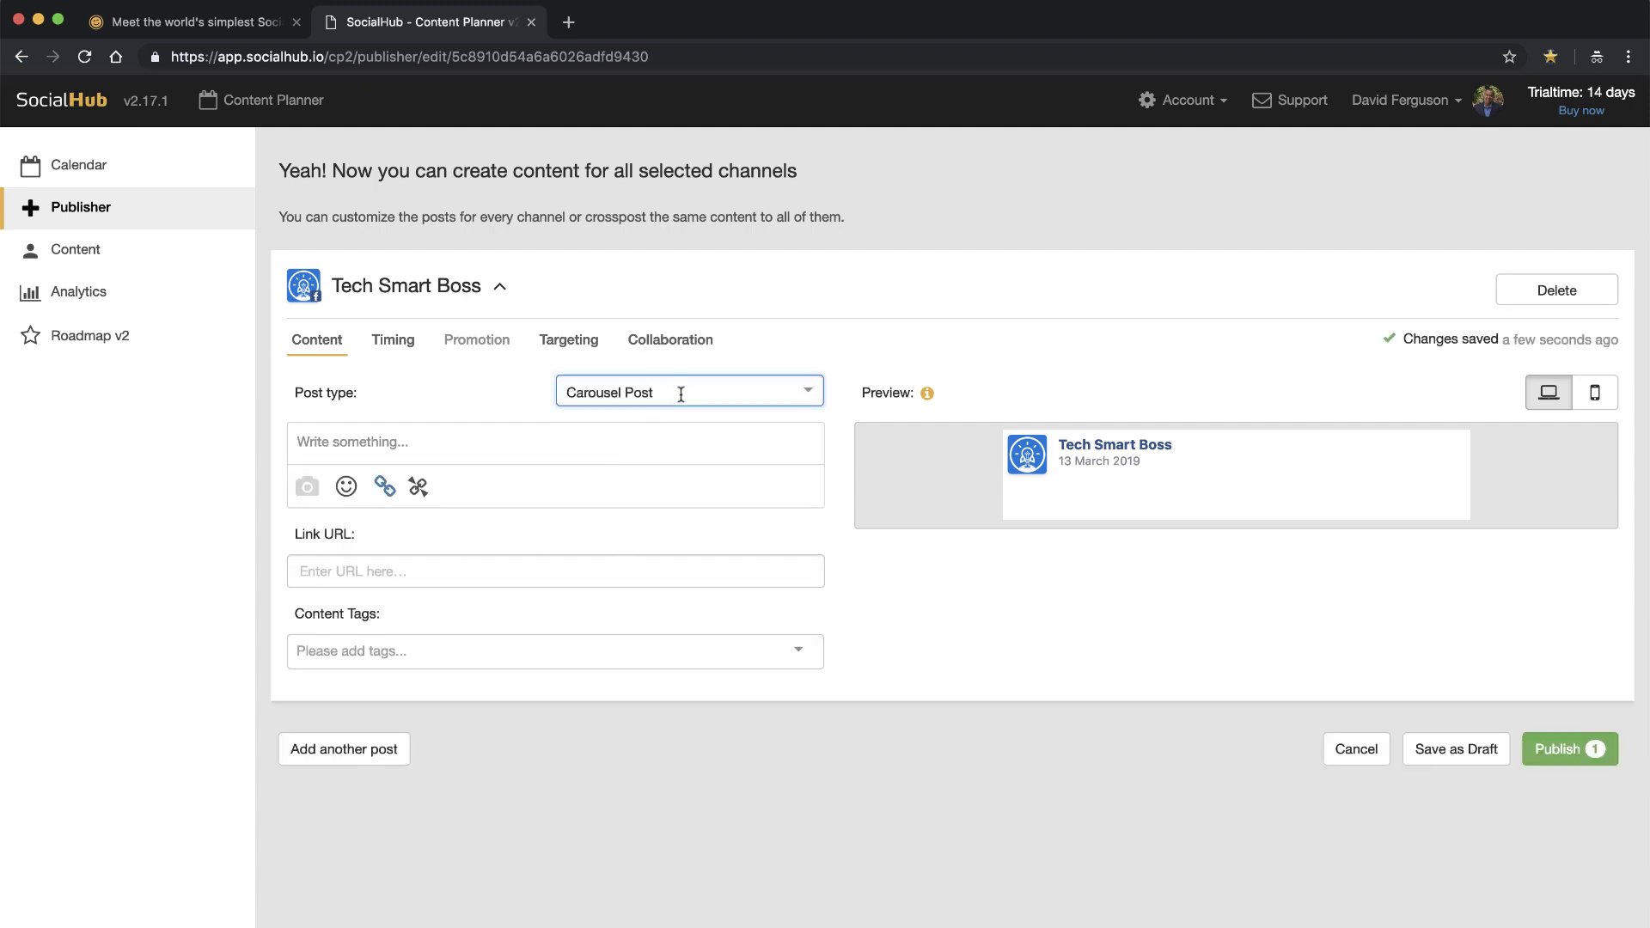
click(671, 396)
click(640, 498)
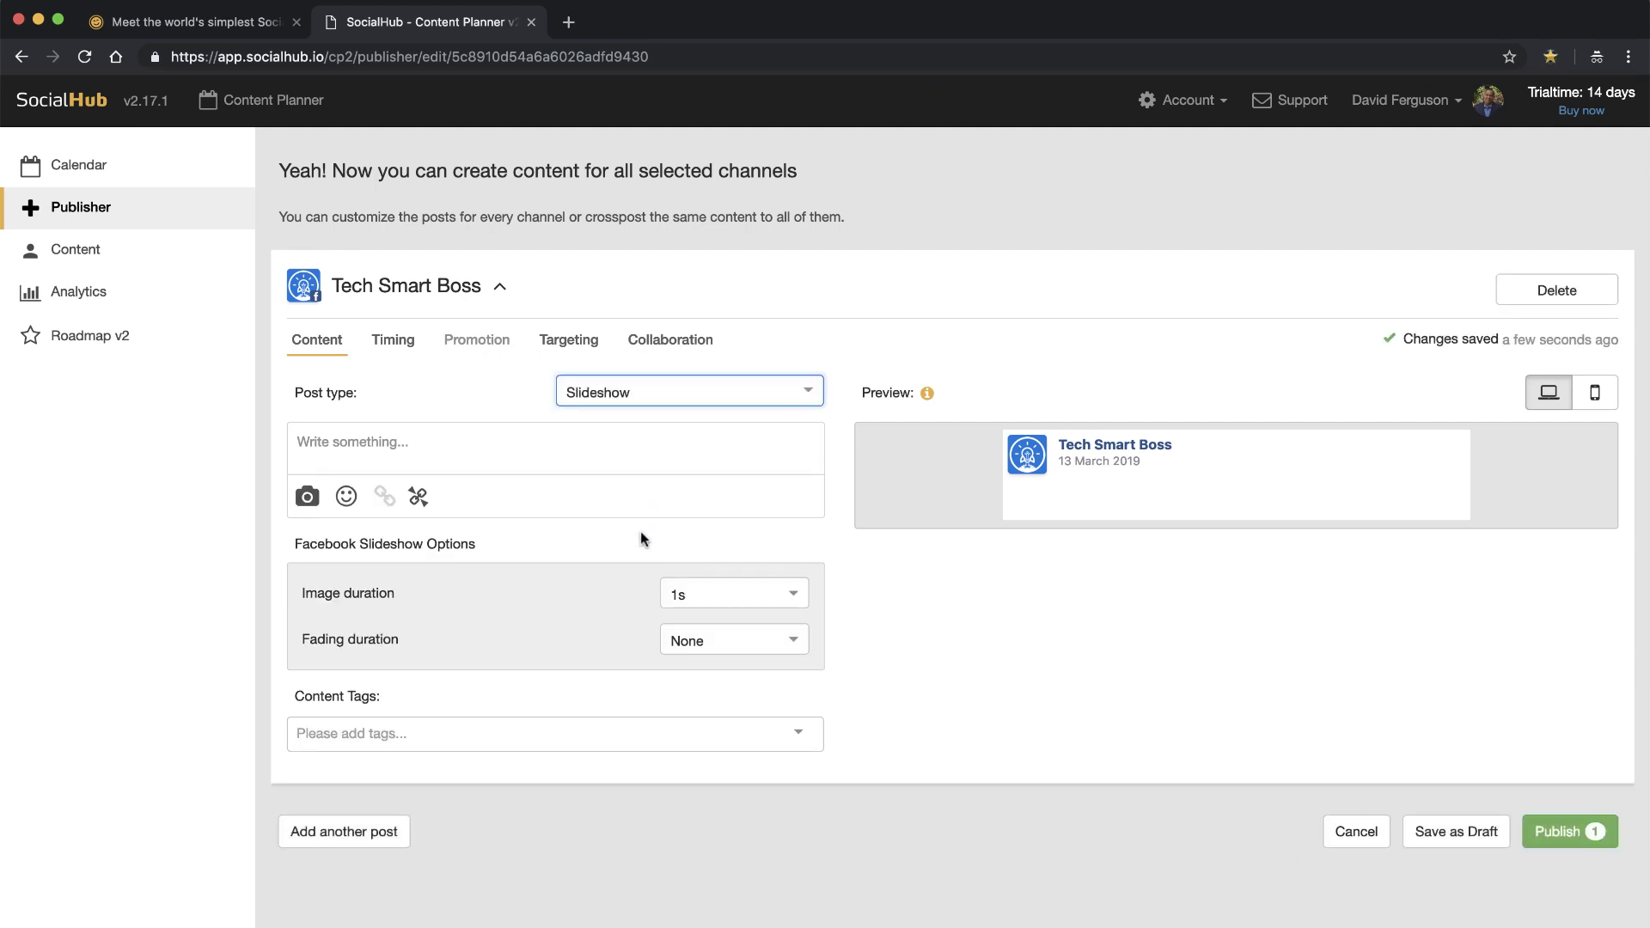
click(694, 406)
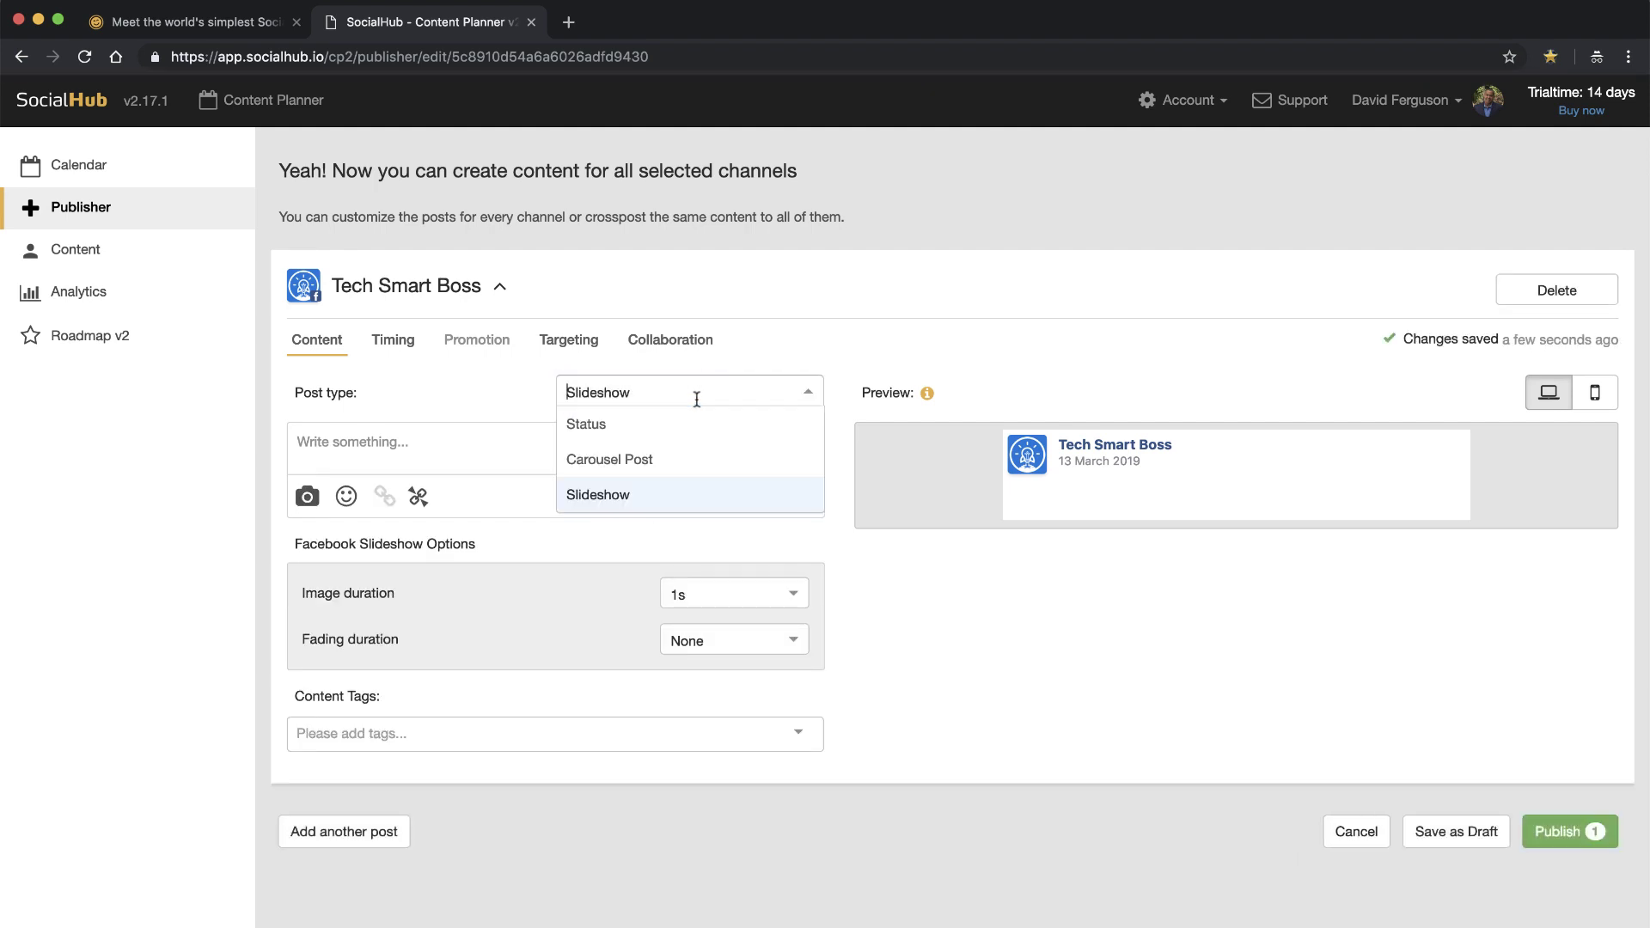
click(636, 427)
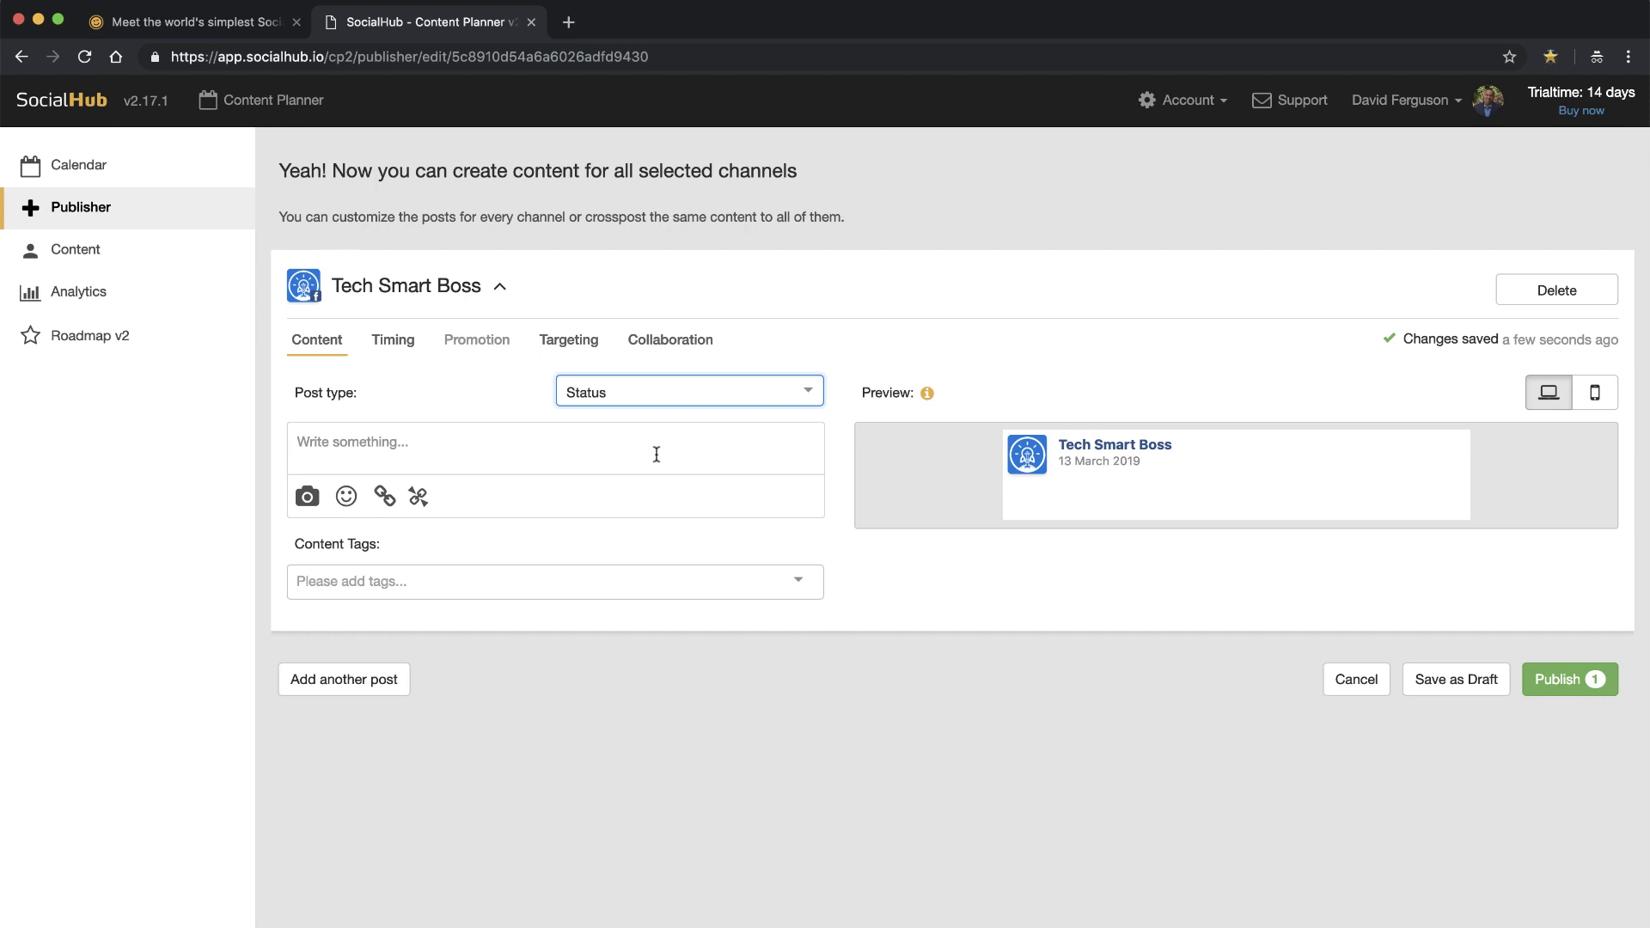
Start the post text with the fire emoji from the emoji picker
click(591, 444)
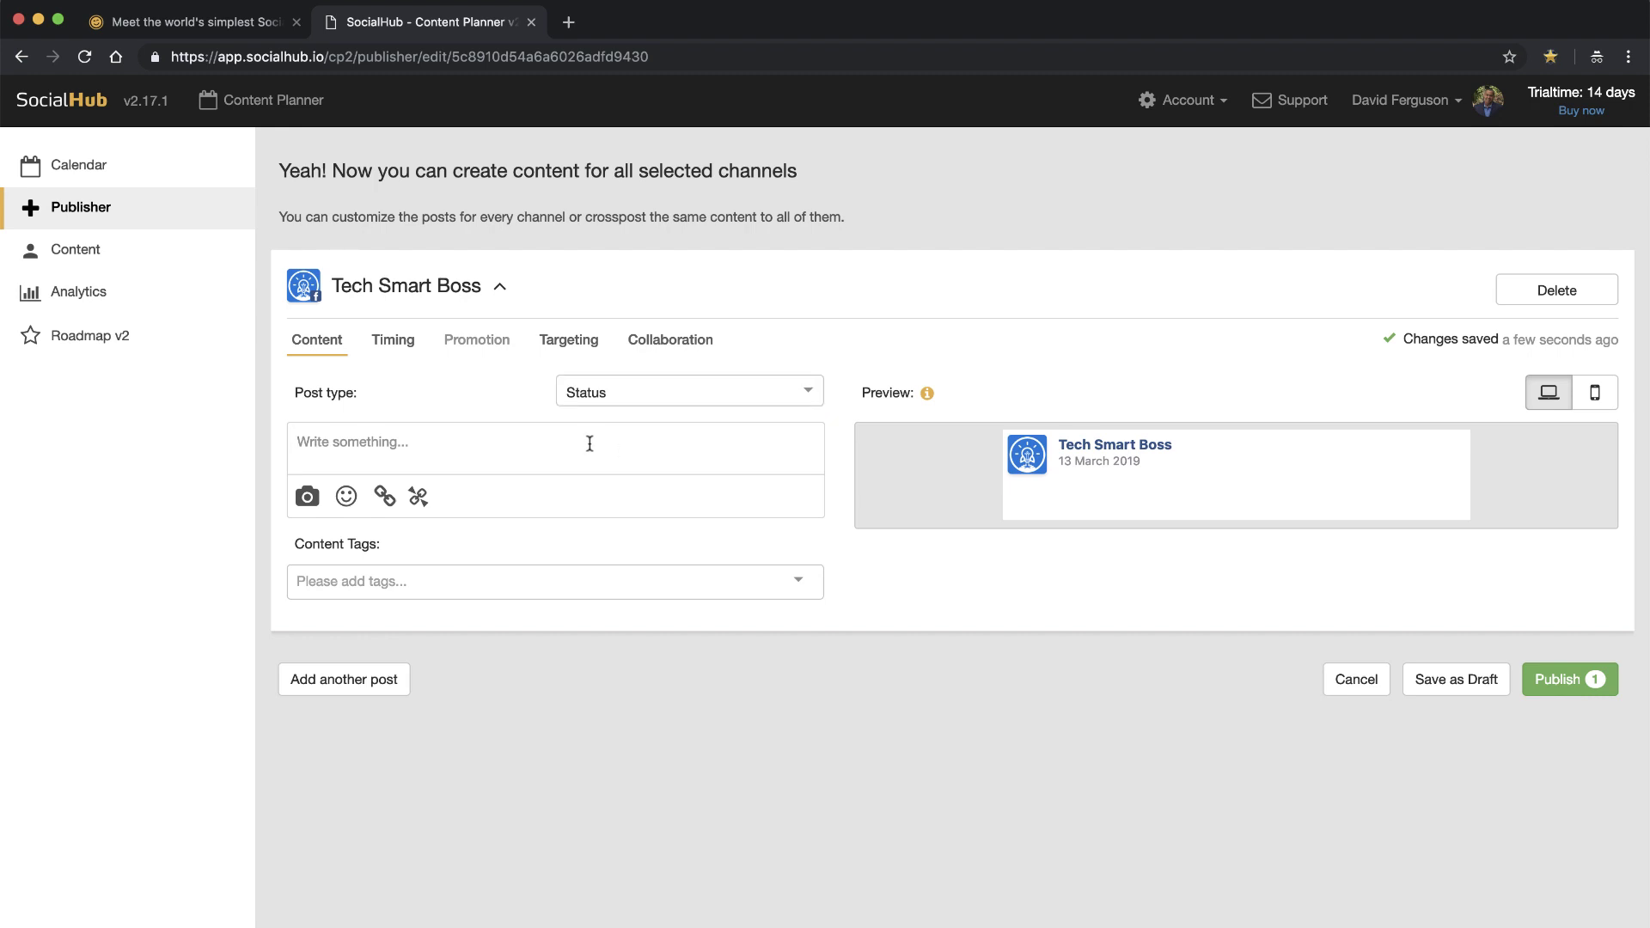
text(I)
key(BackSpace)
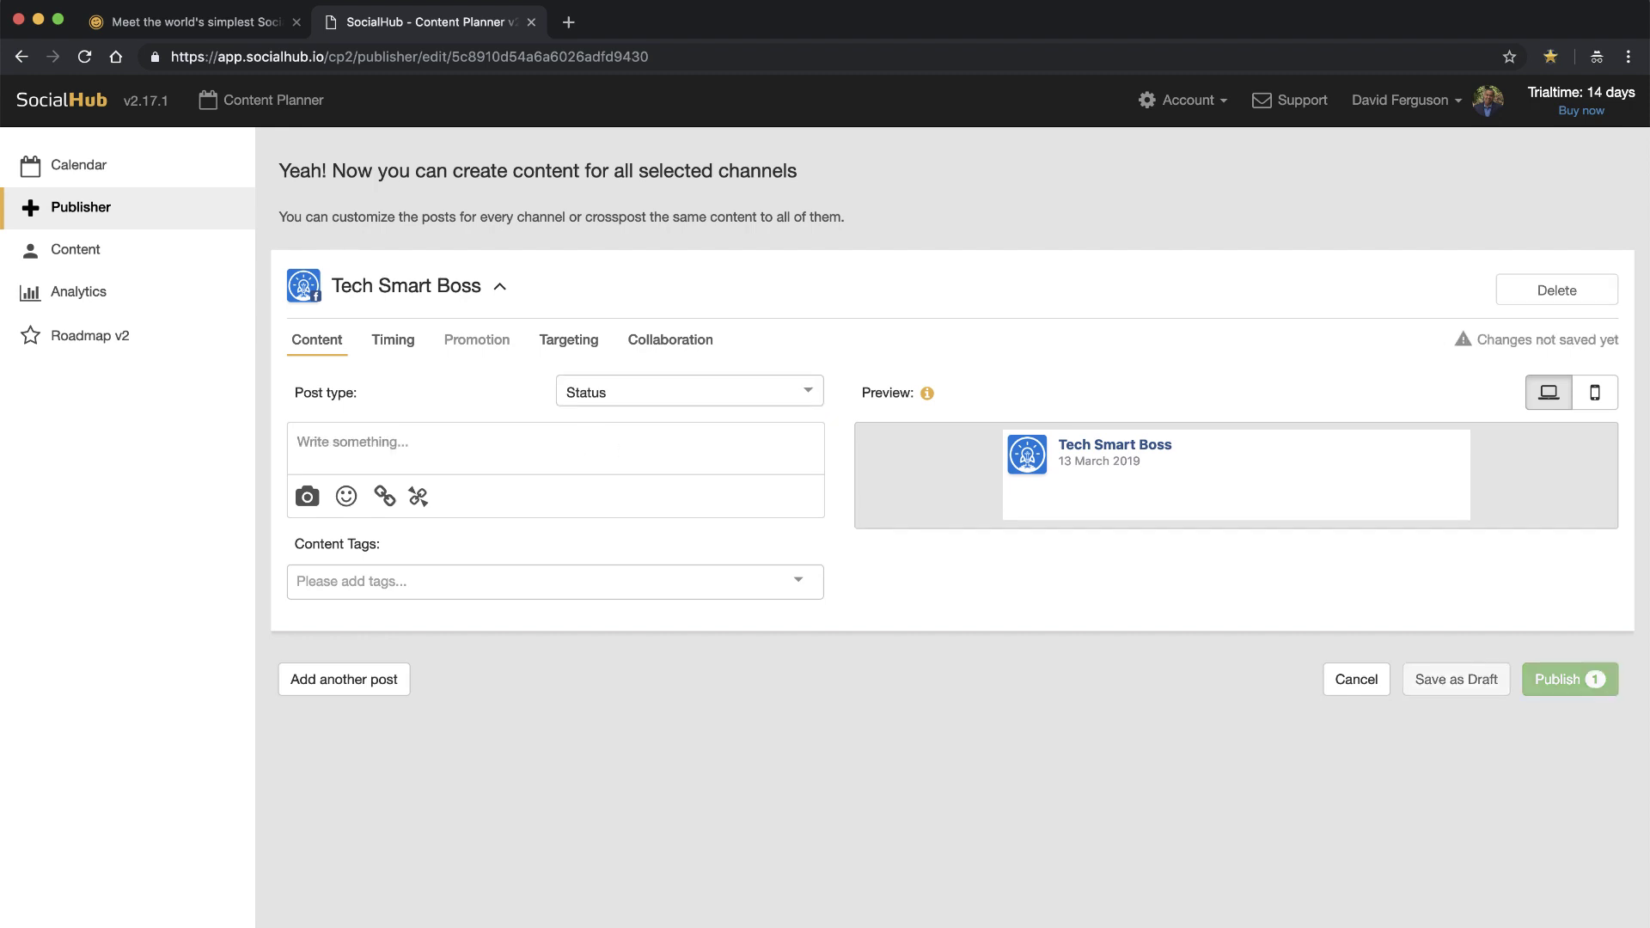
key(ctrl+super+space)
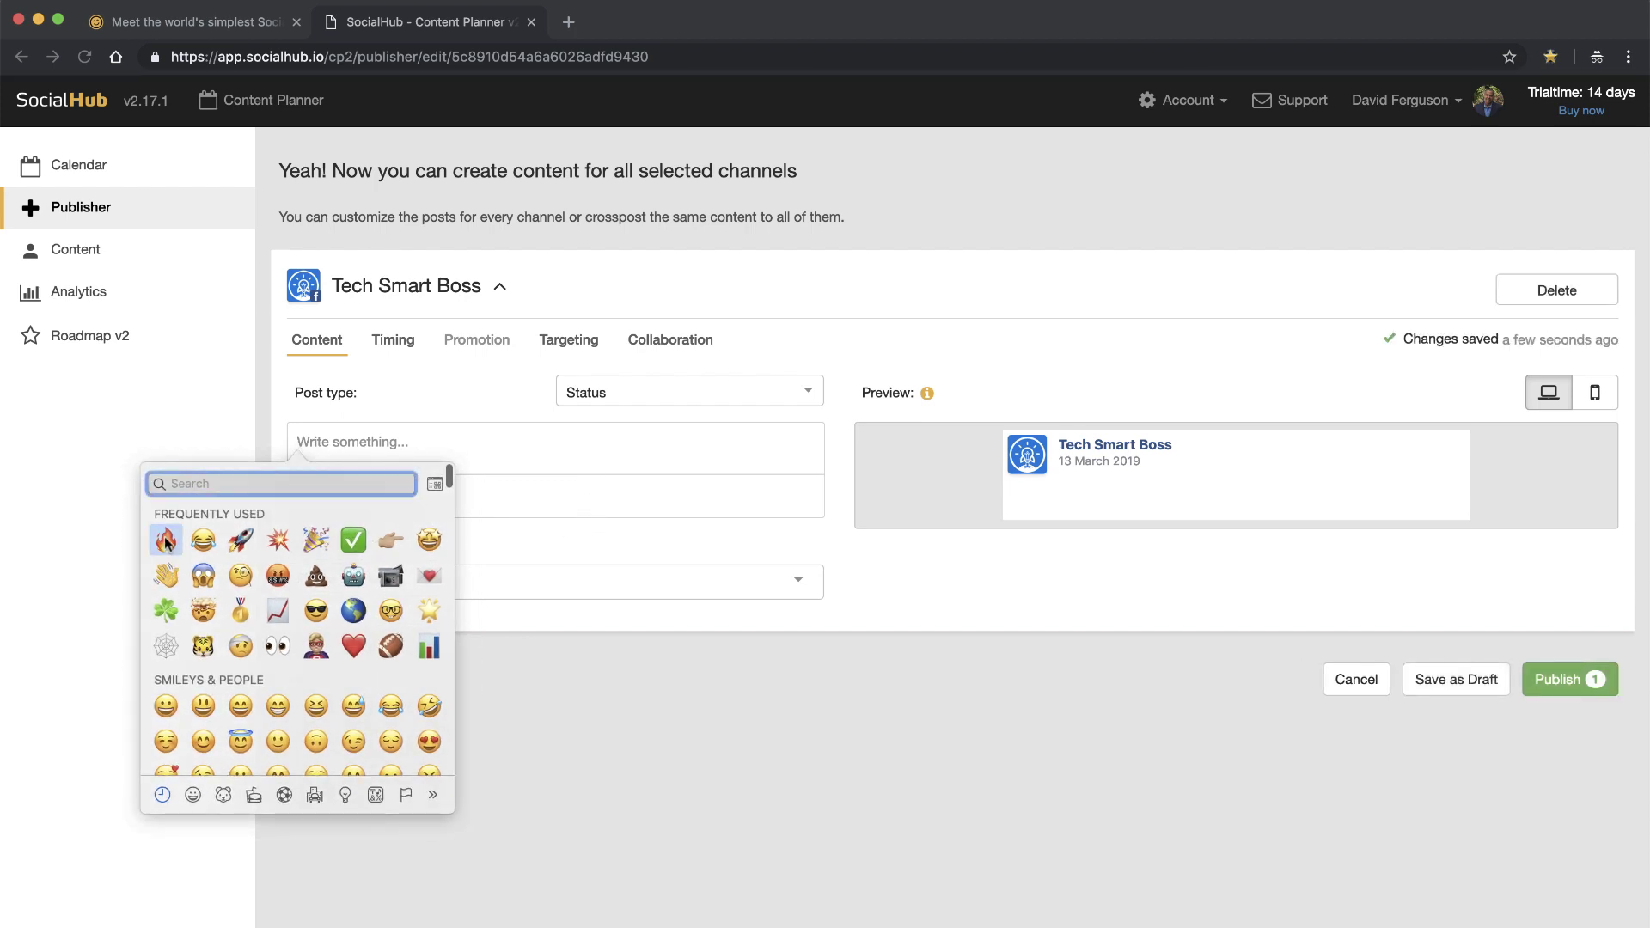
click(165, 539)
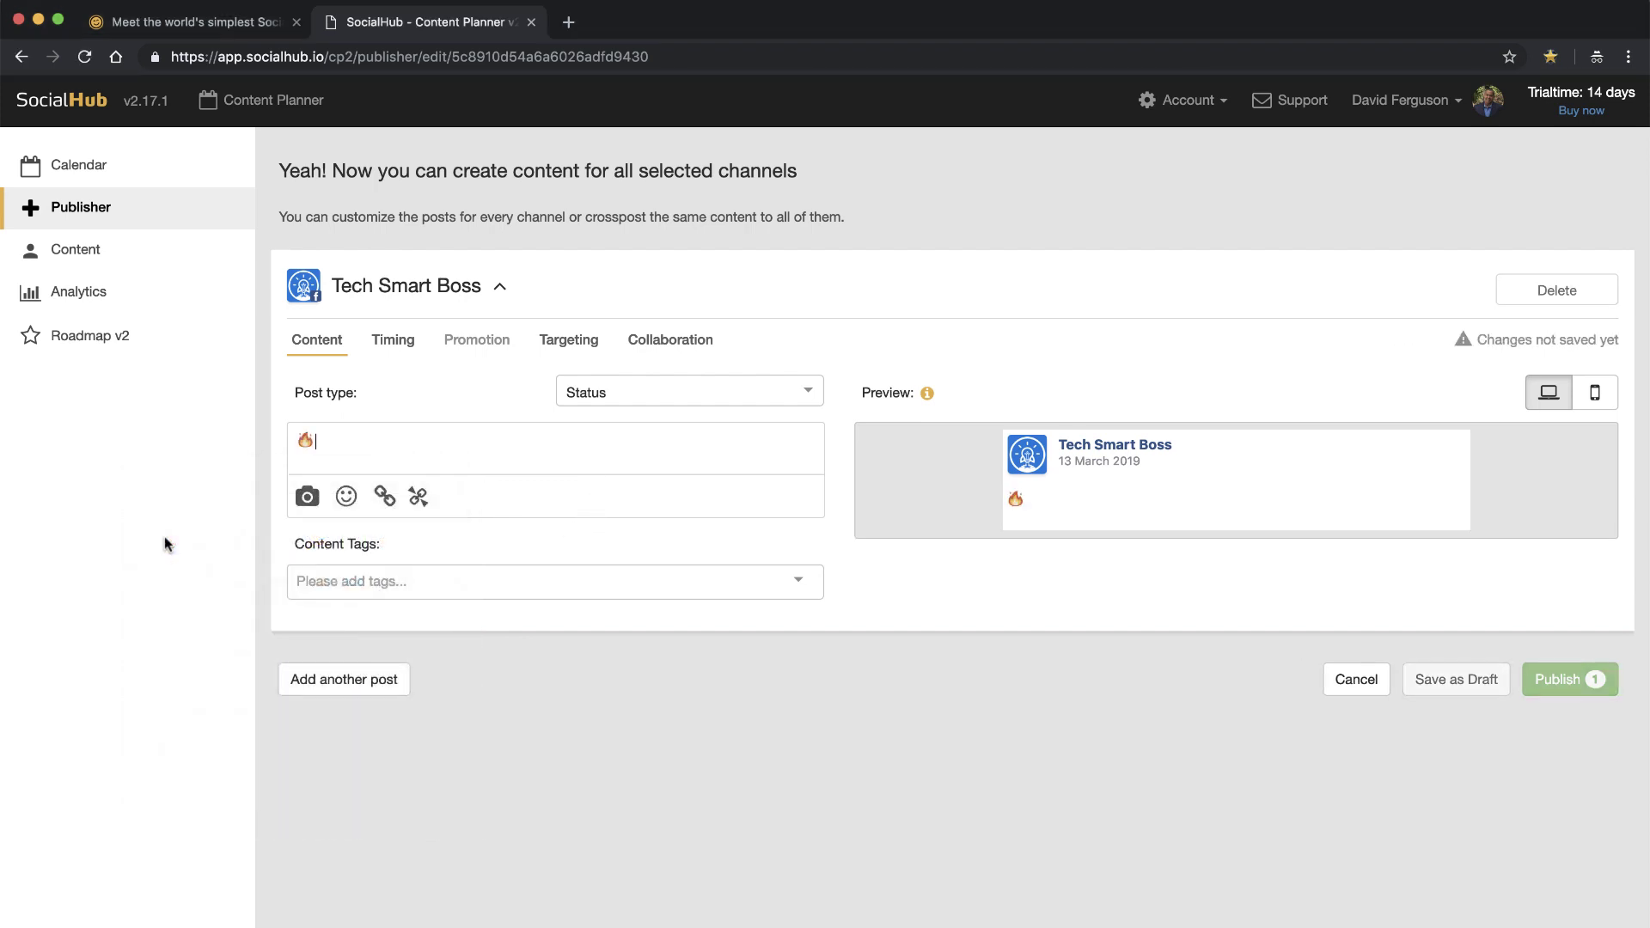
text(In the poc)
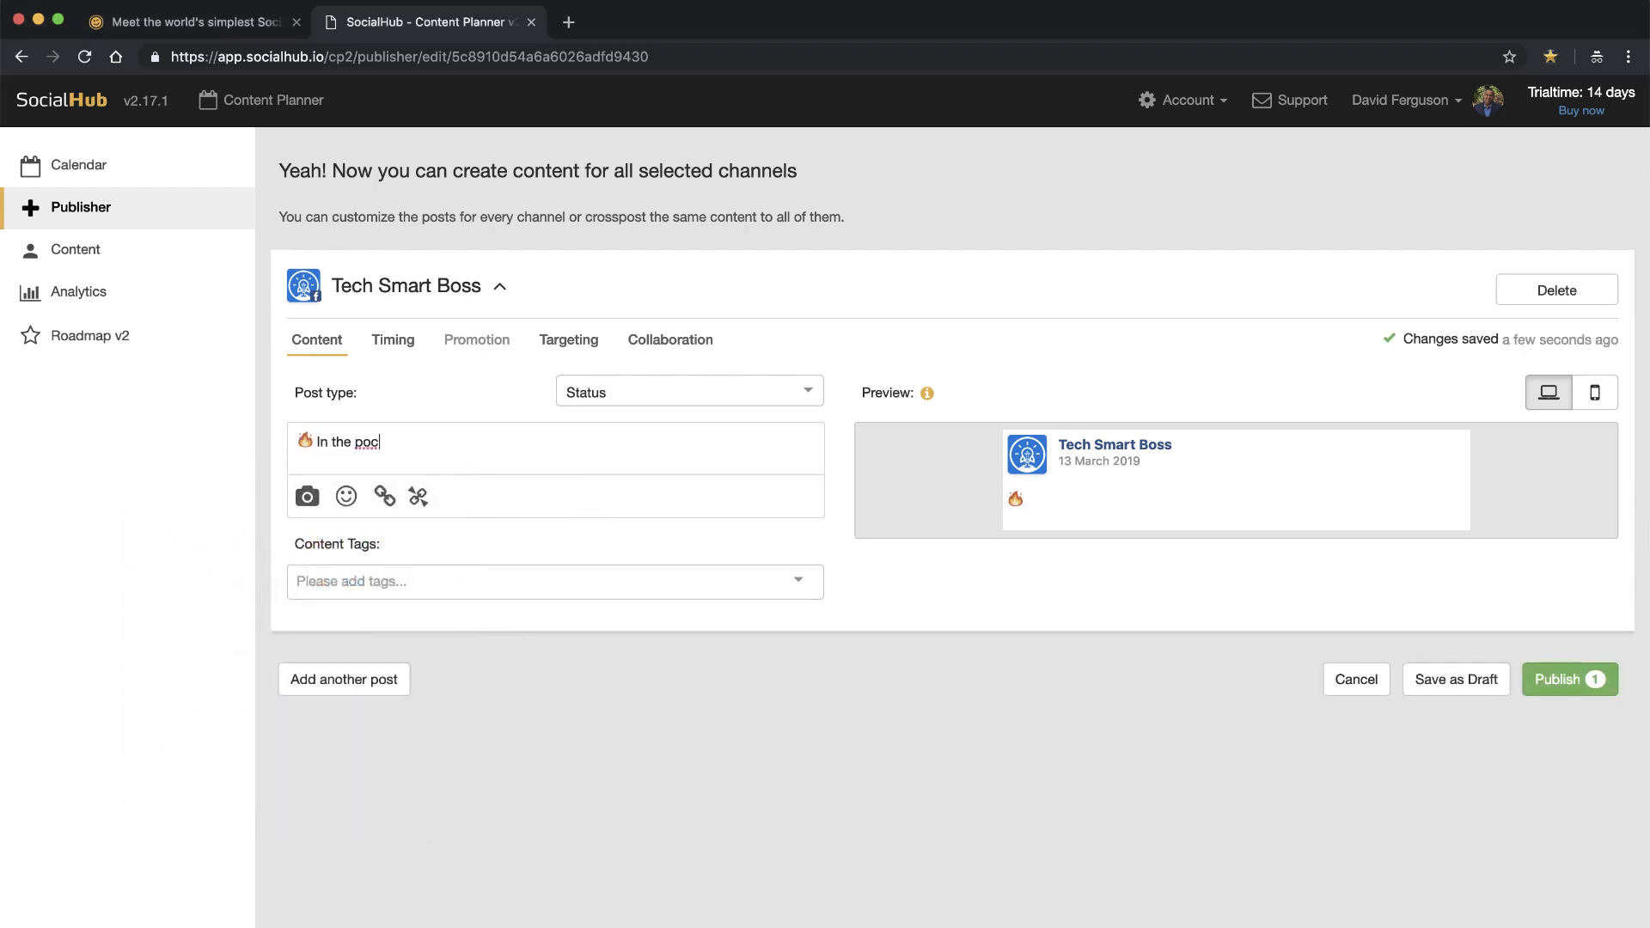
key(BackSpace)
key(BackSpace)
text(rocess of making a vie)
key(BackSpace)
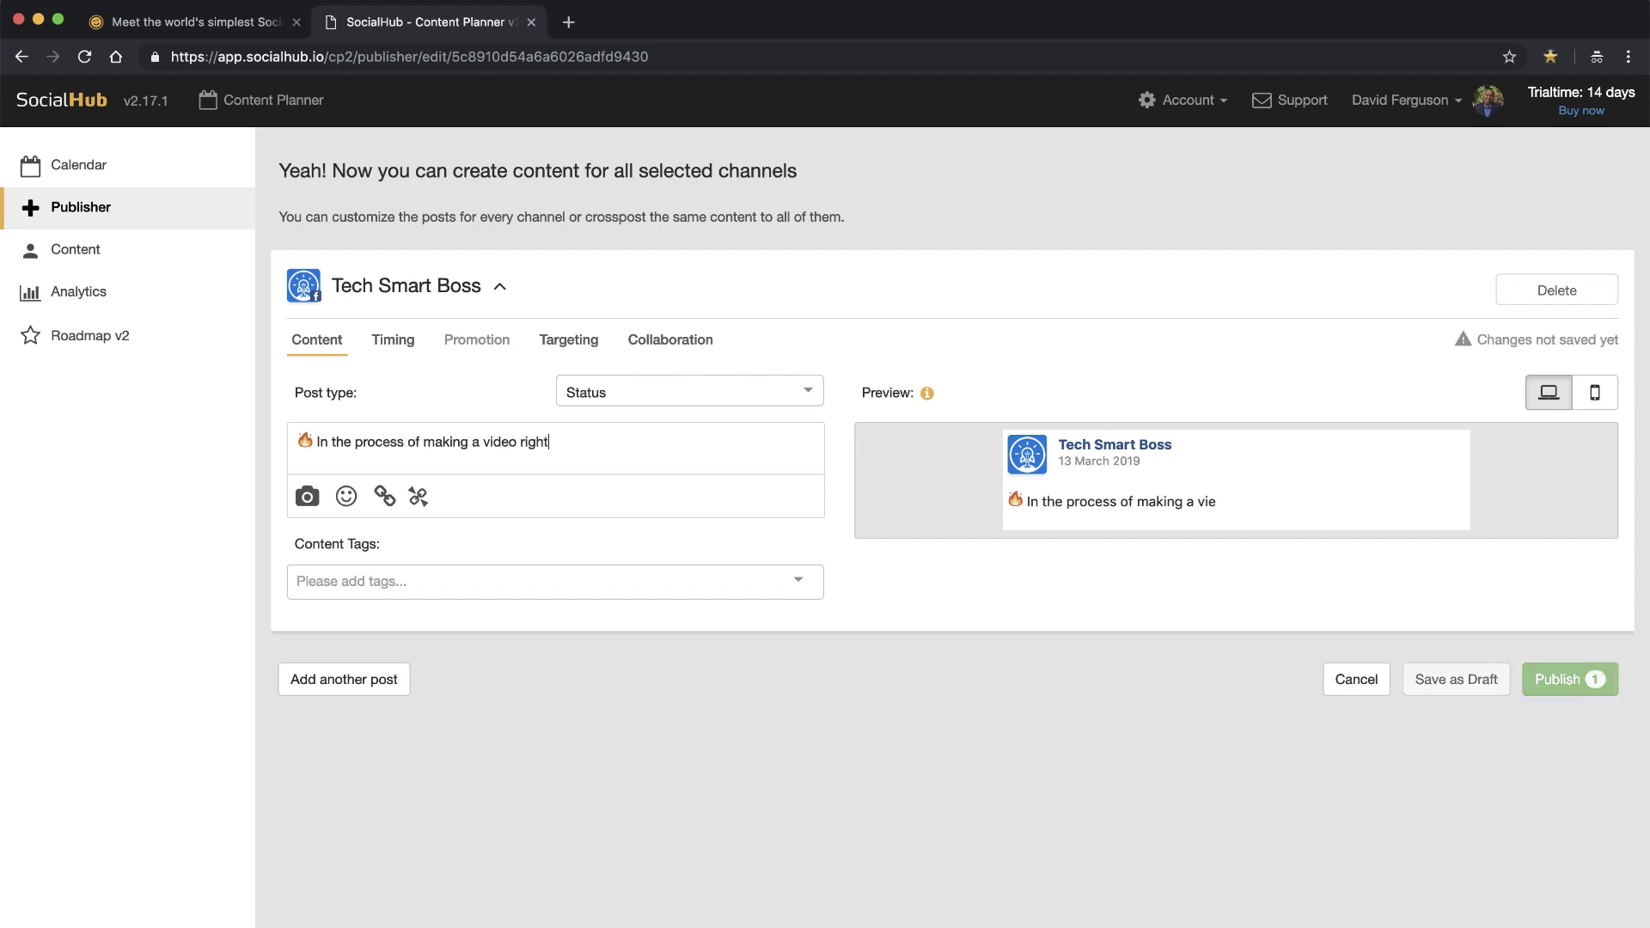
text(deo right now on )
text(Sic)
key(BackSpace)
key(BackSpace)
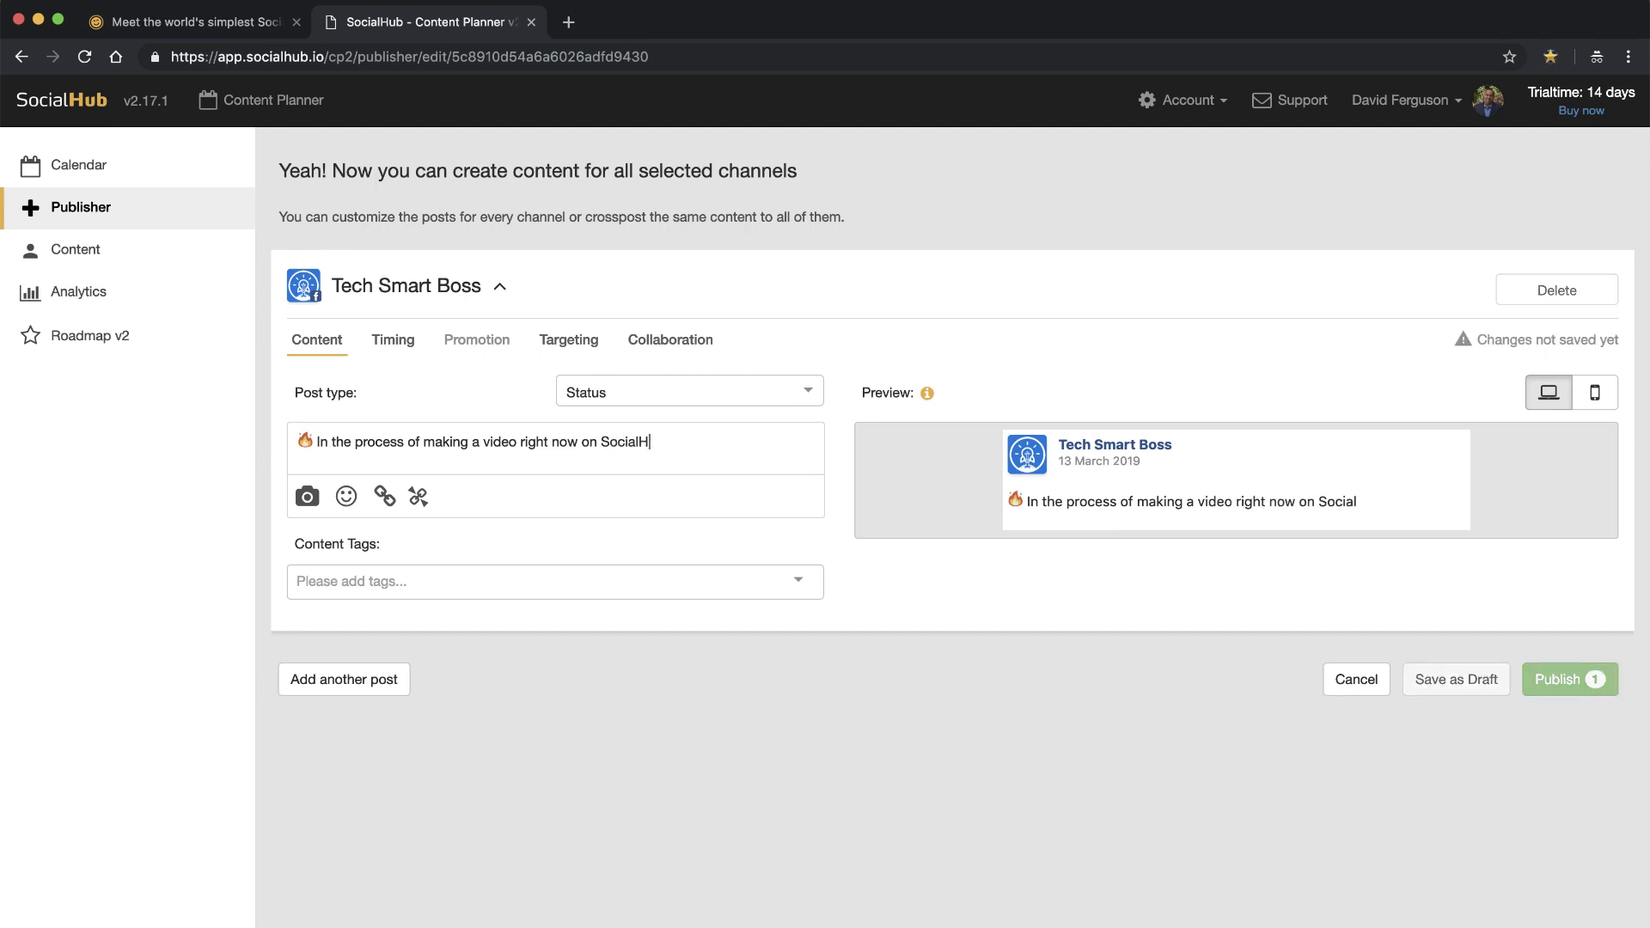
text(ocialHub,  stay tuned and subscribe to our YouTube)
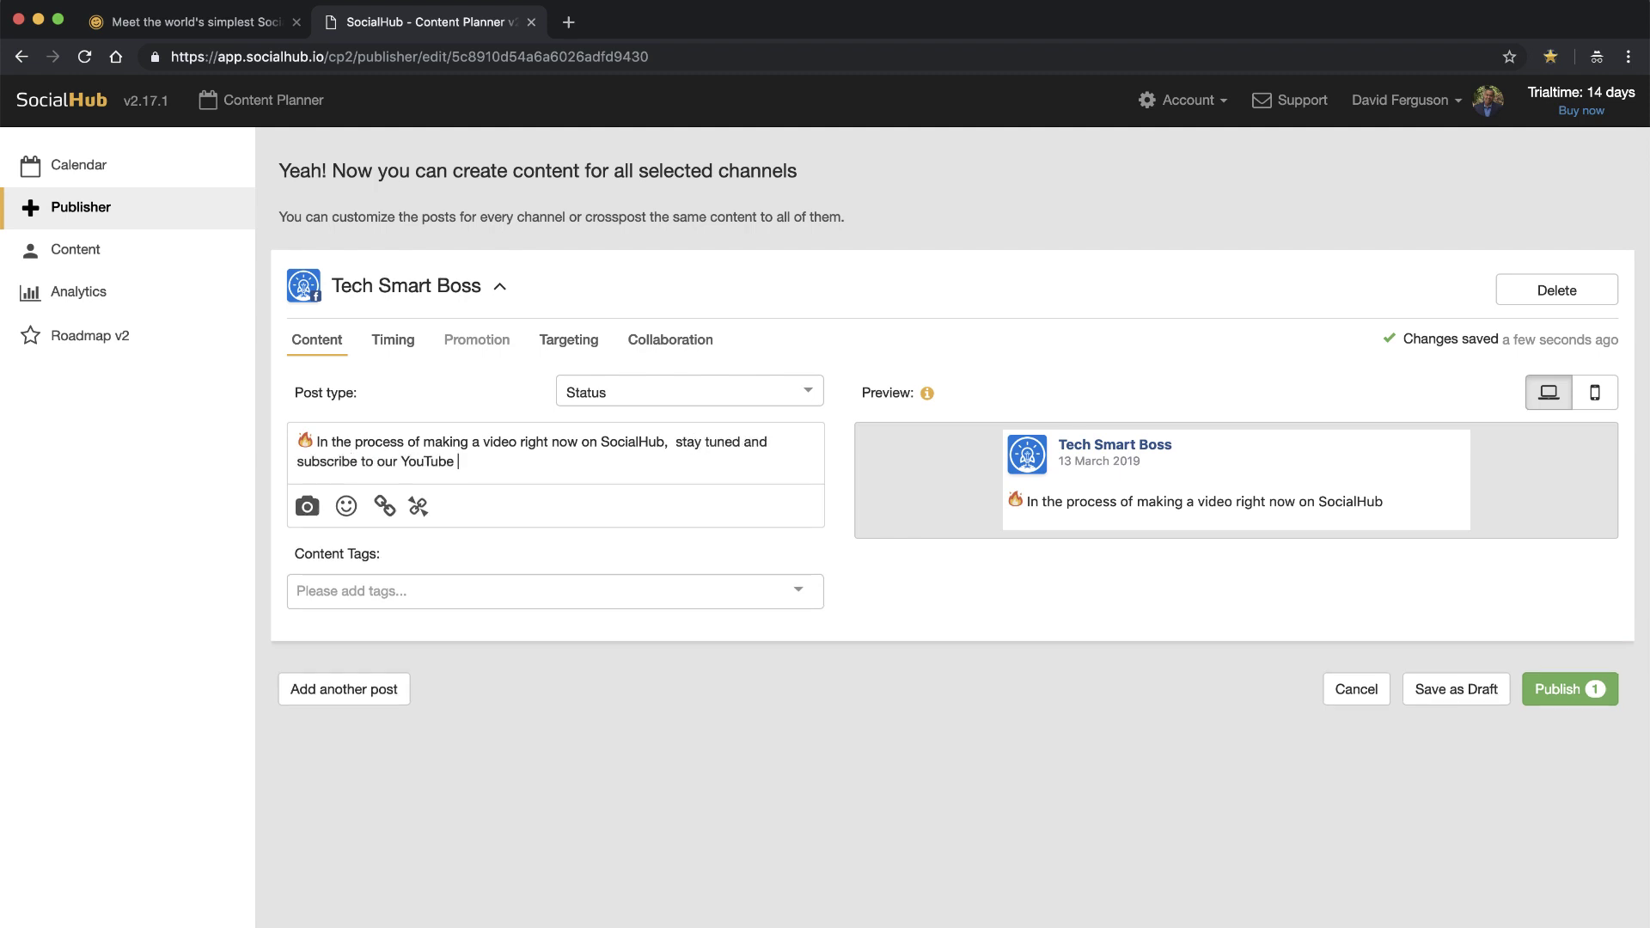
text( Channel where you can see it in a few weeks - htt)
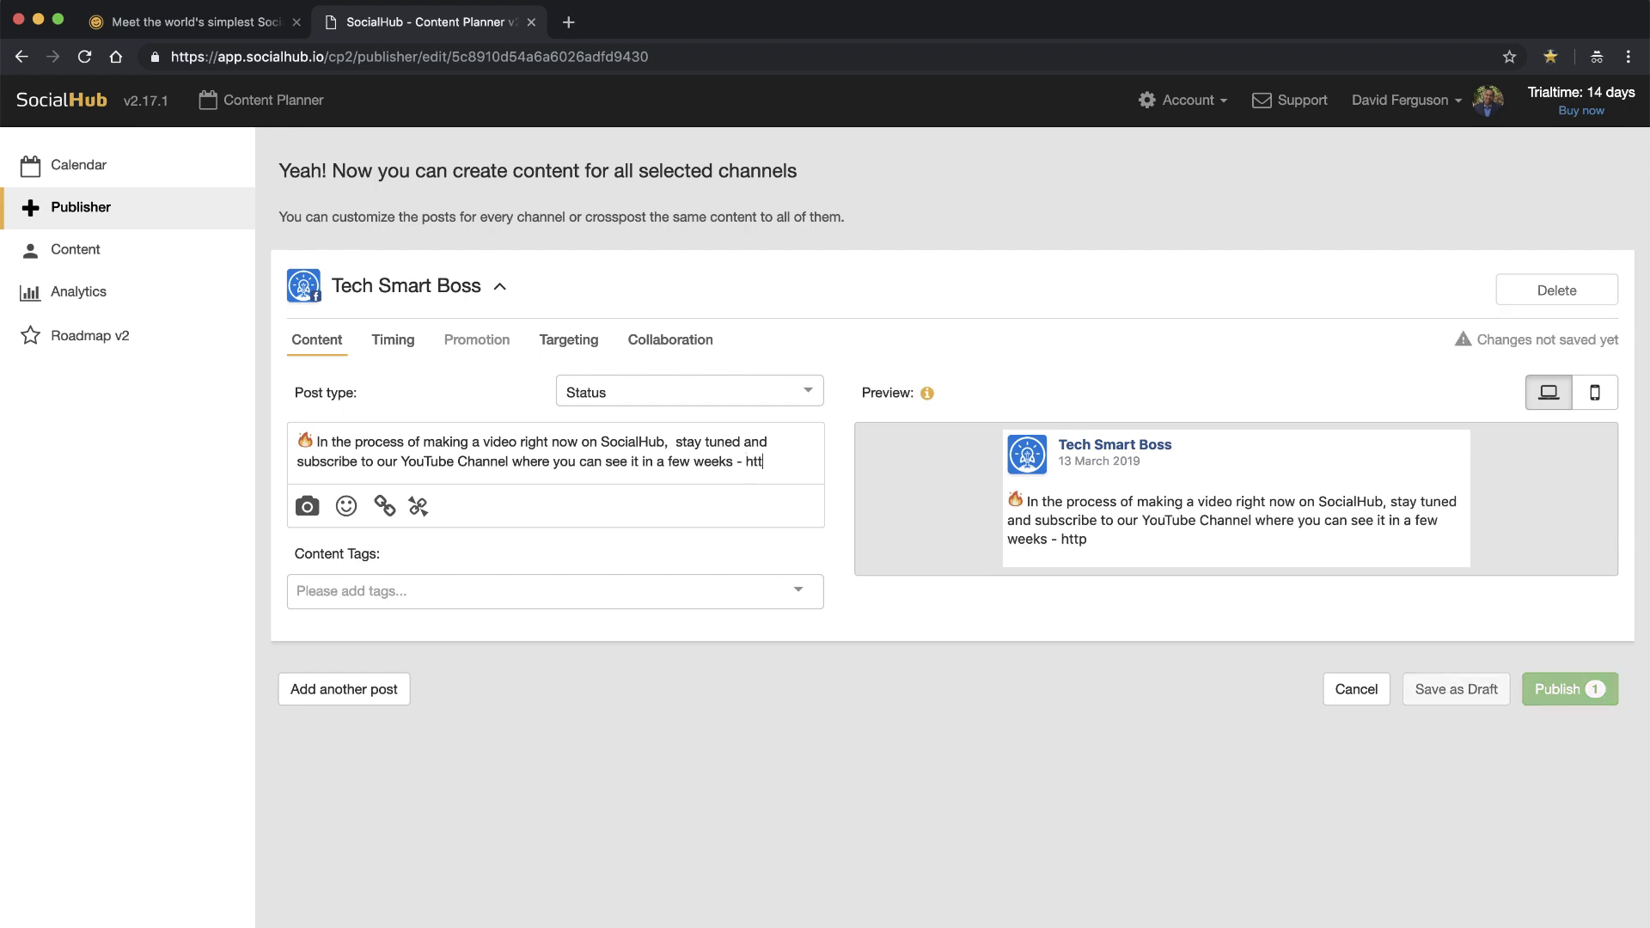
text(ps:)
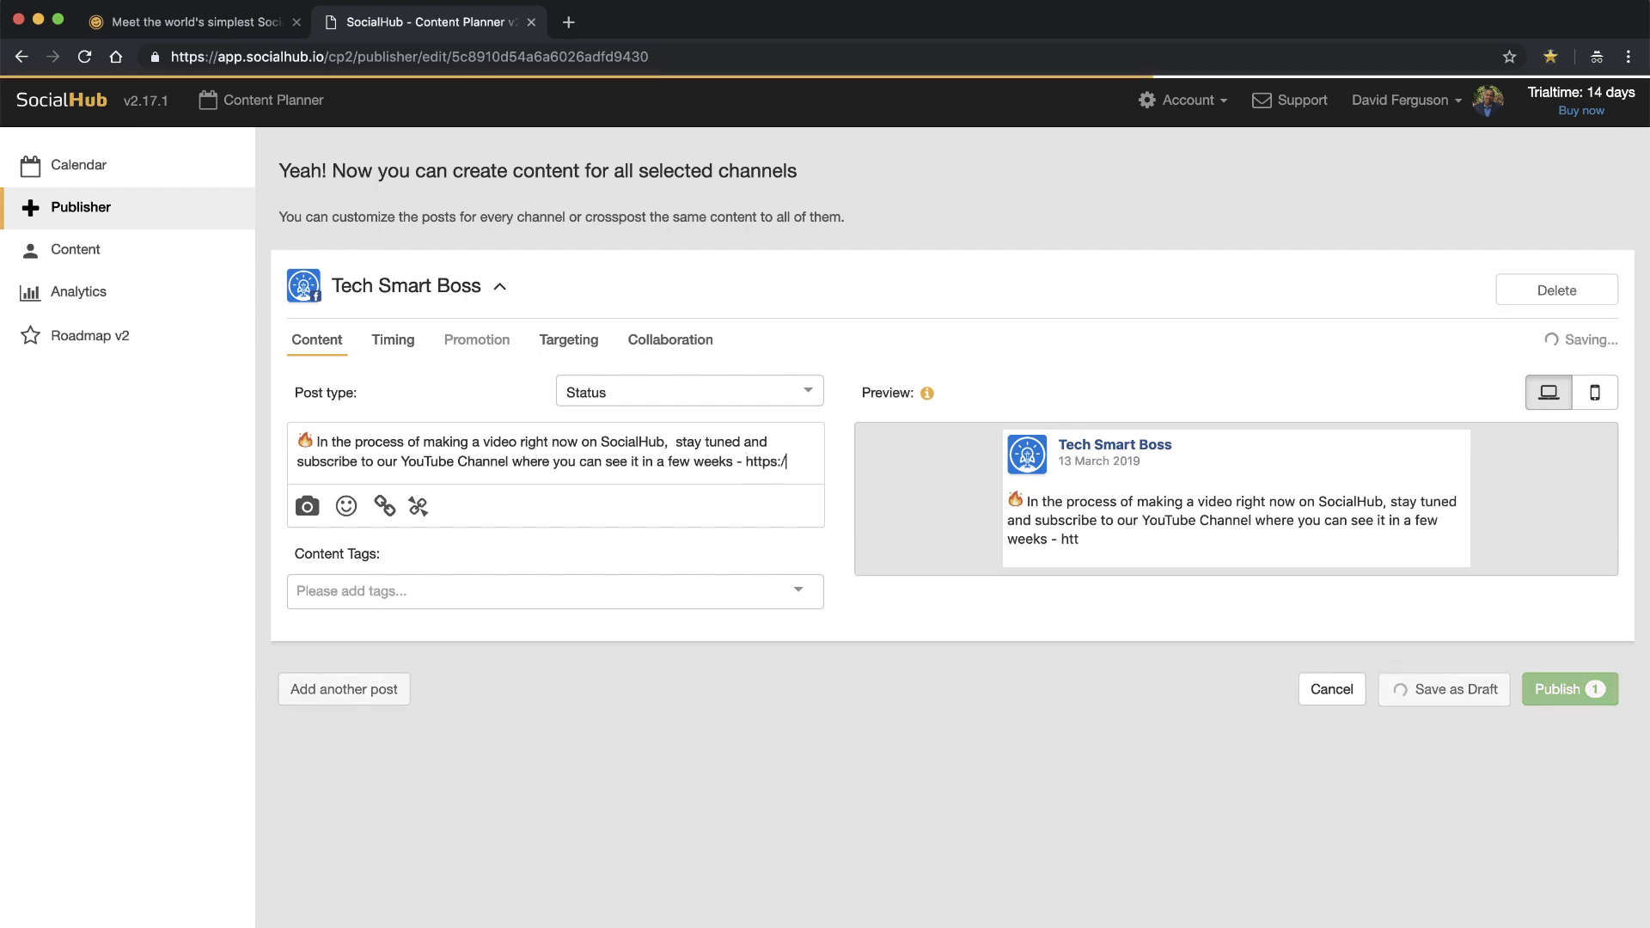
text(//www.youtube.com/)
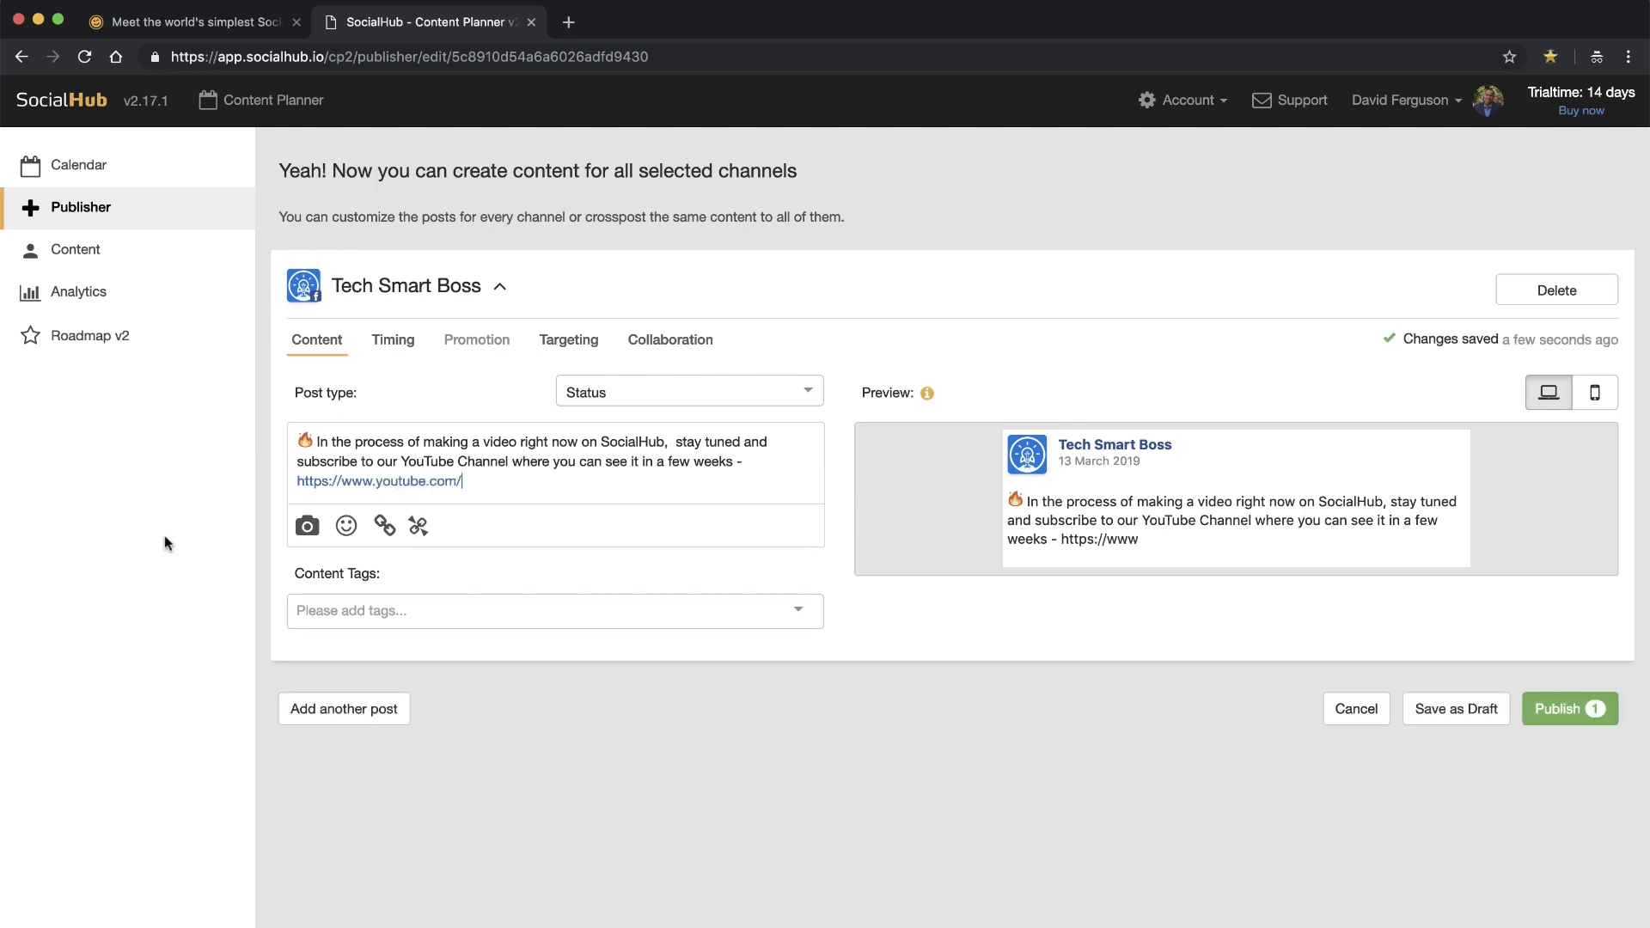
text(c/techsmartbo)
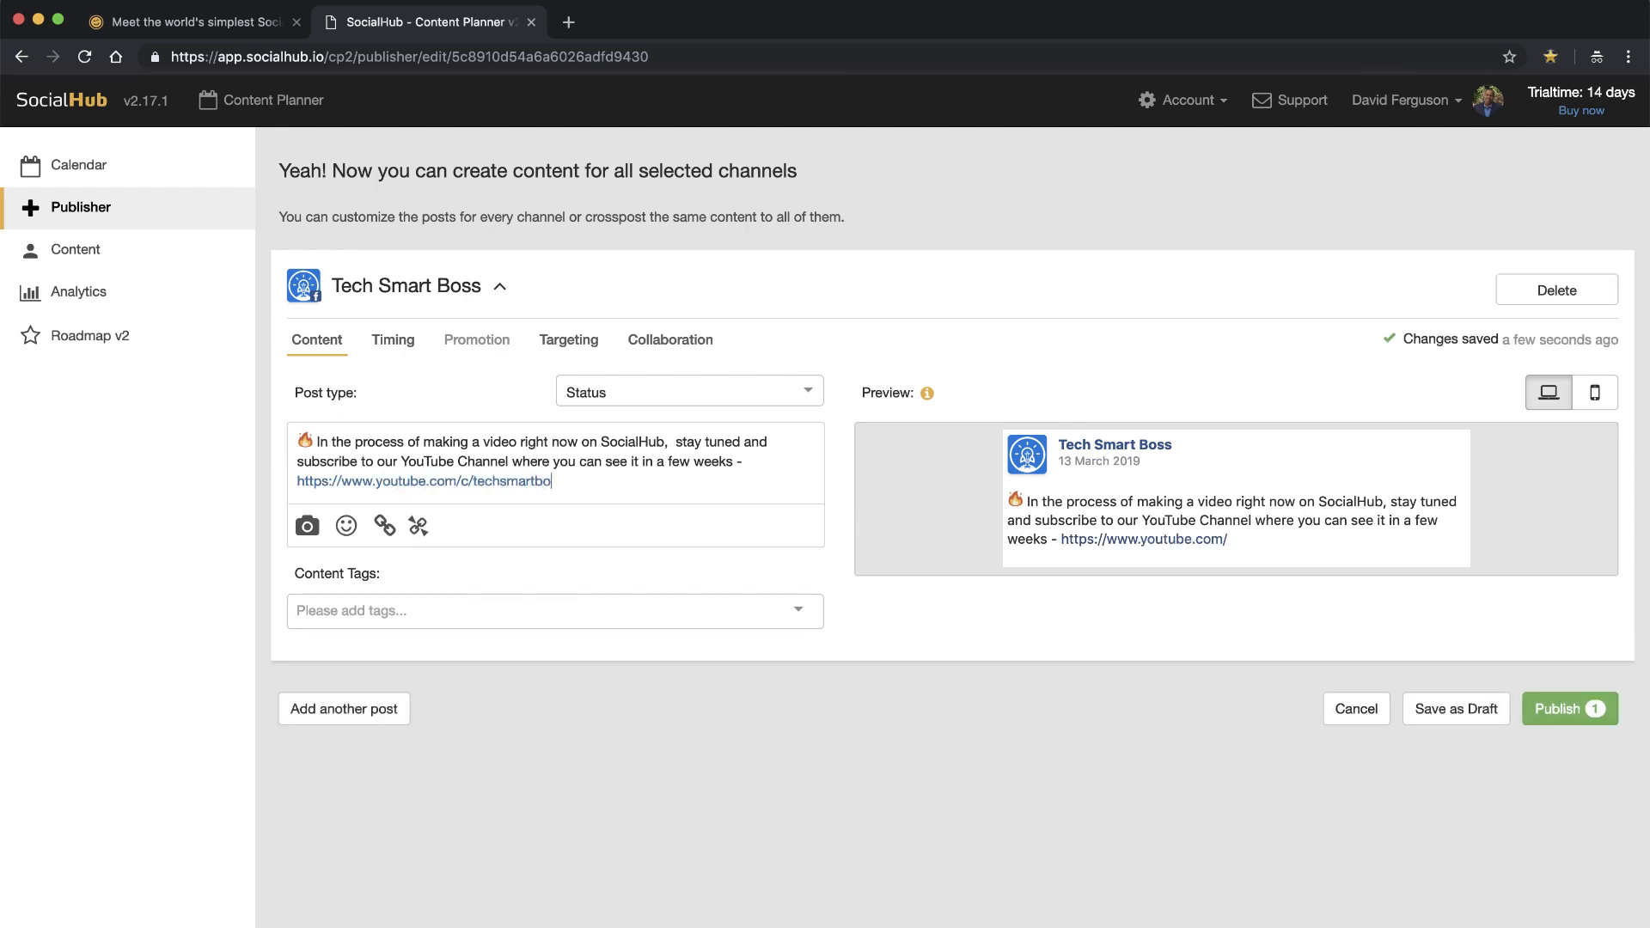
text(ss)
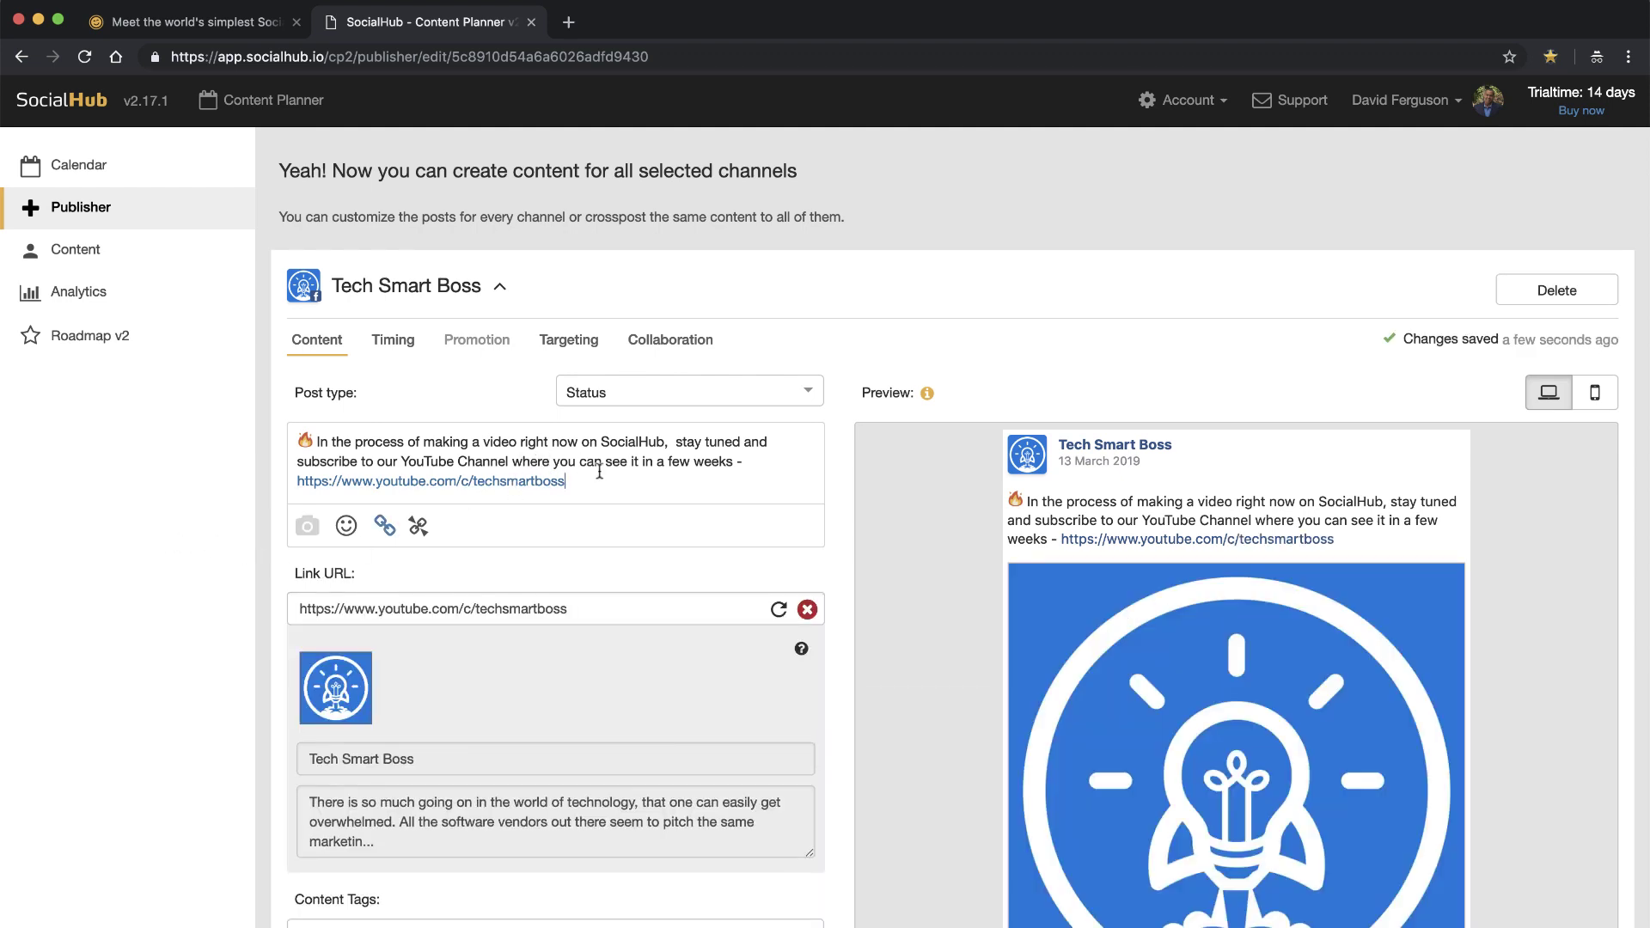
scroll(626, 526, down, 3)
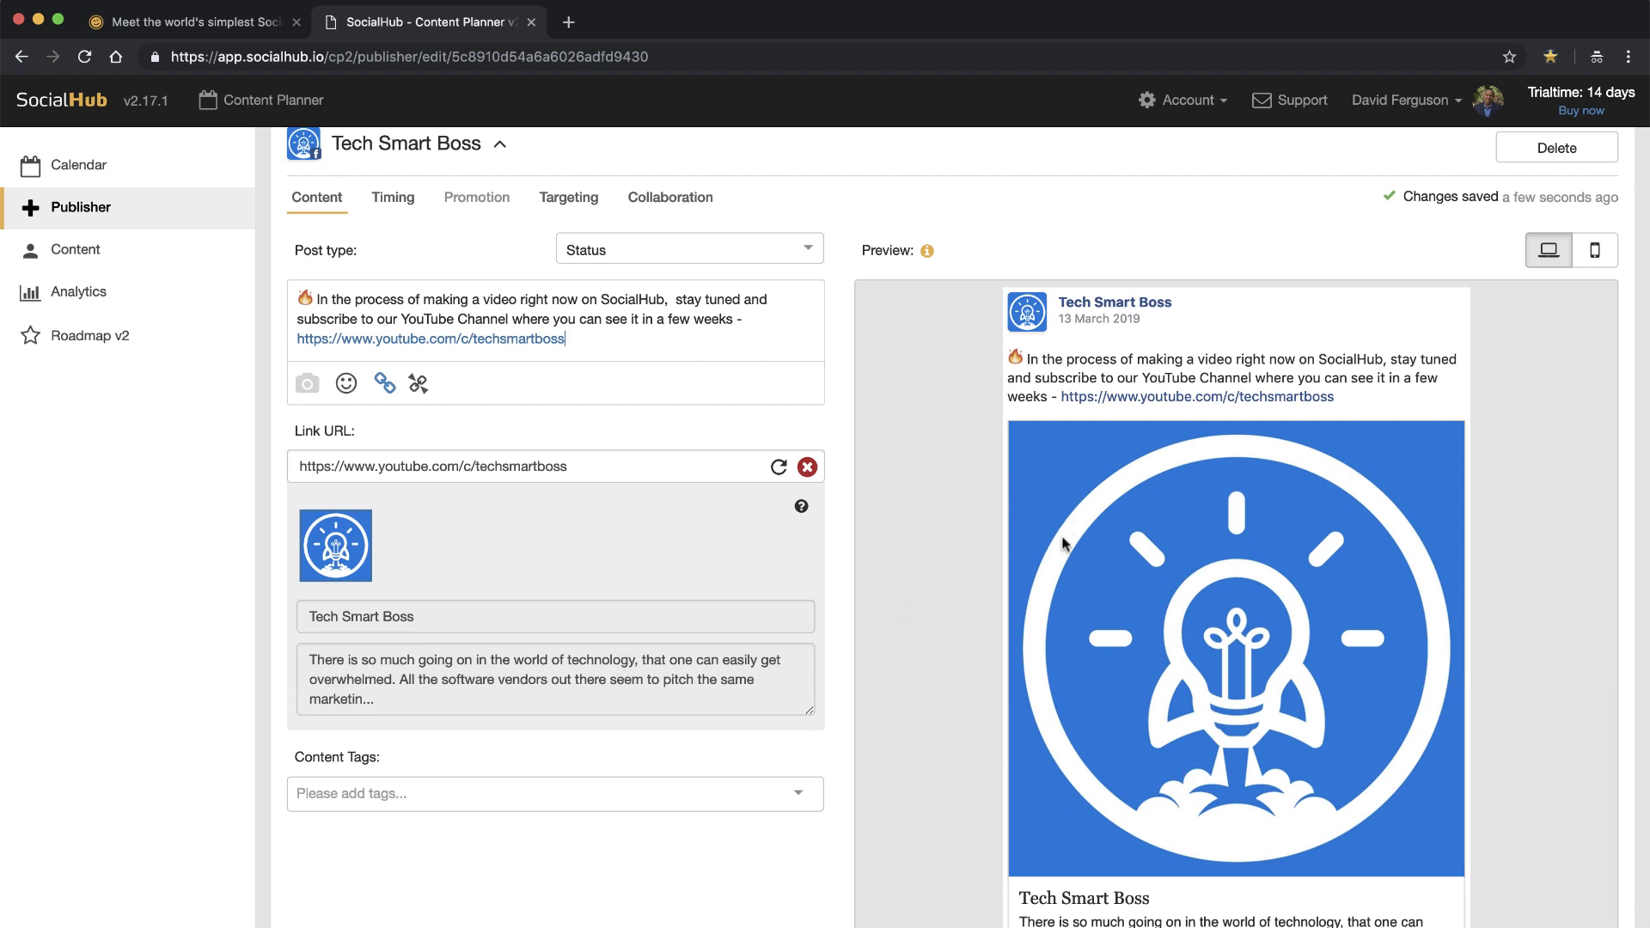
scroll(528, 571, down, 1)
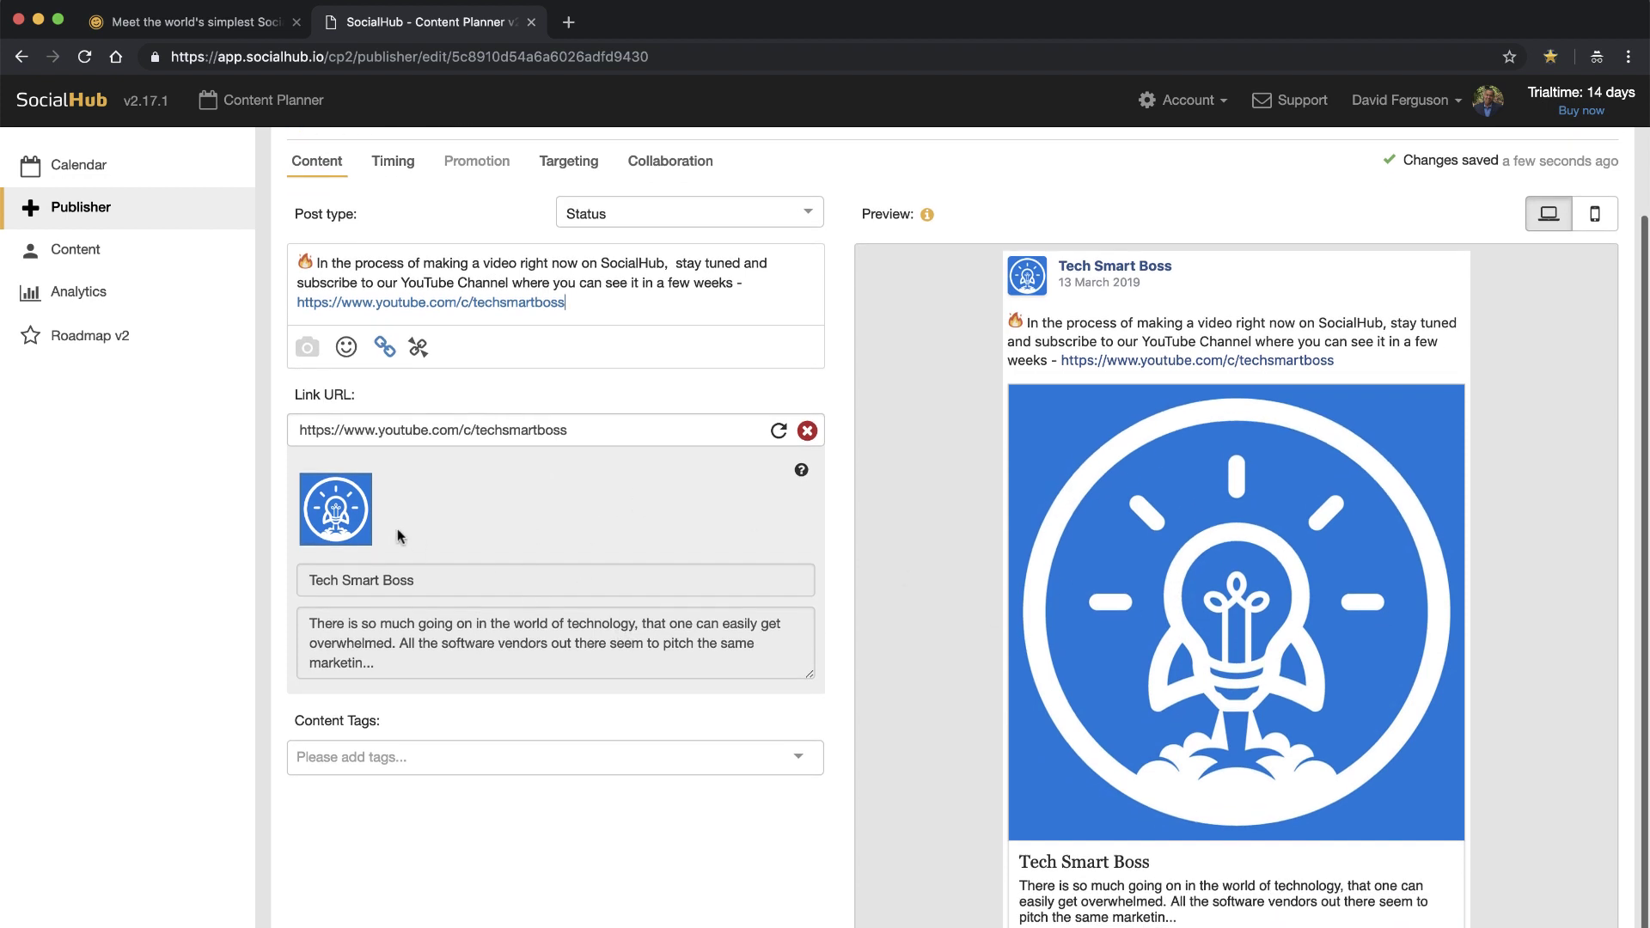
scroll(410, 557, down, 1)
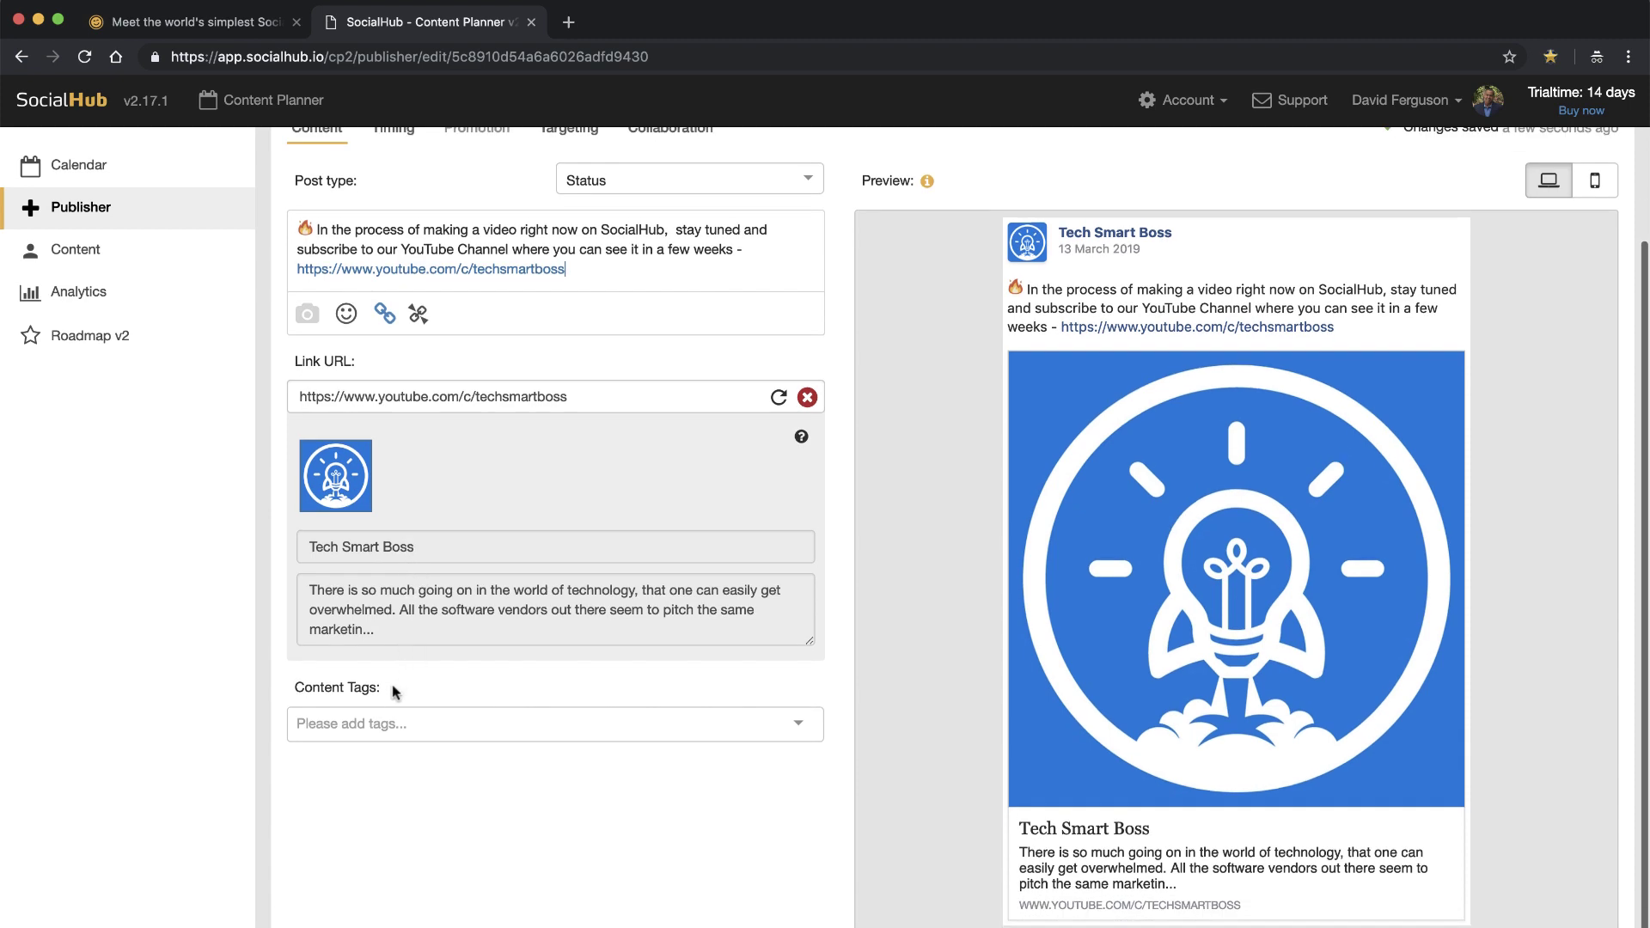
click(390, 723)
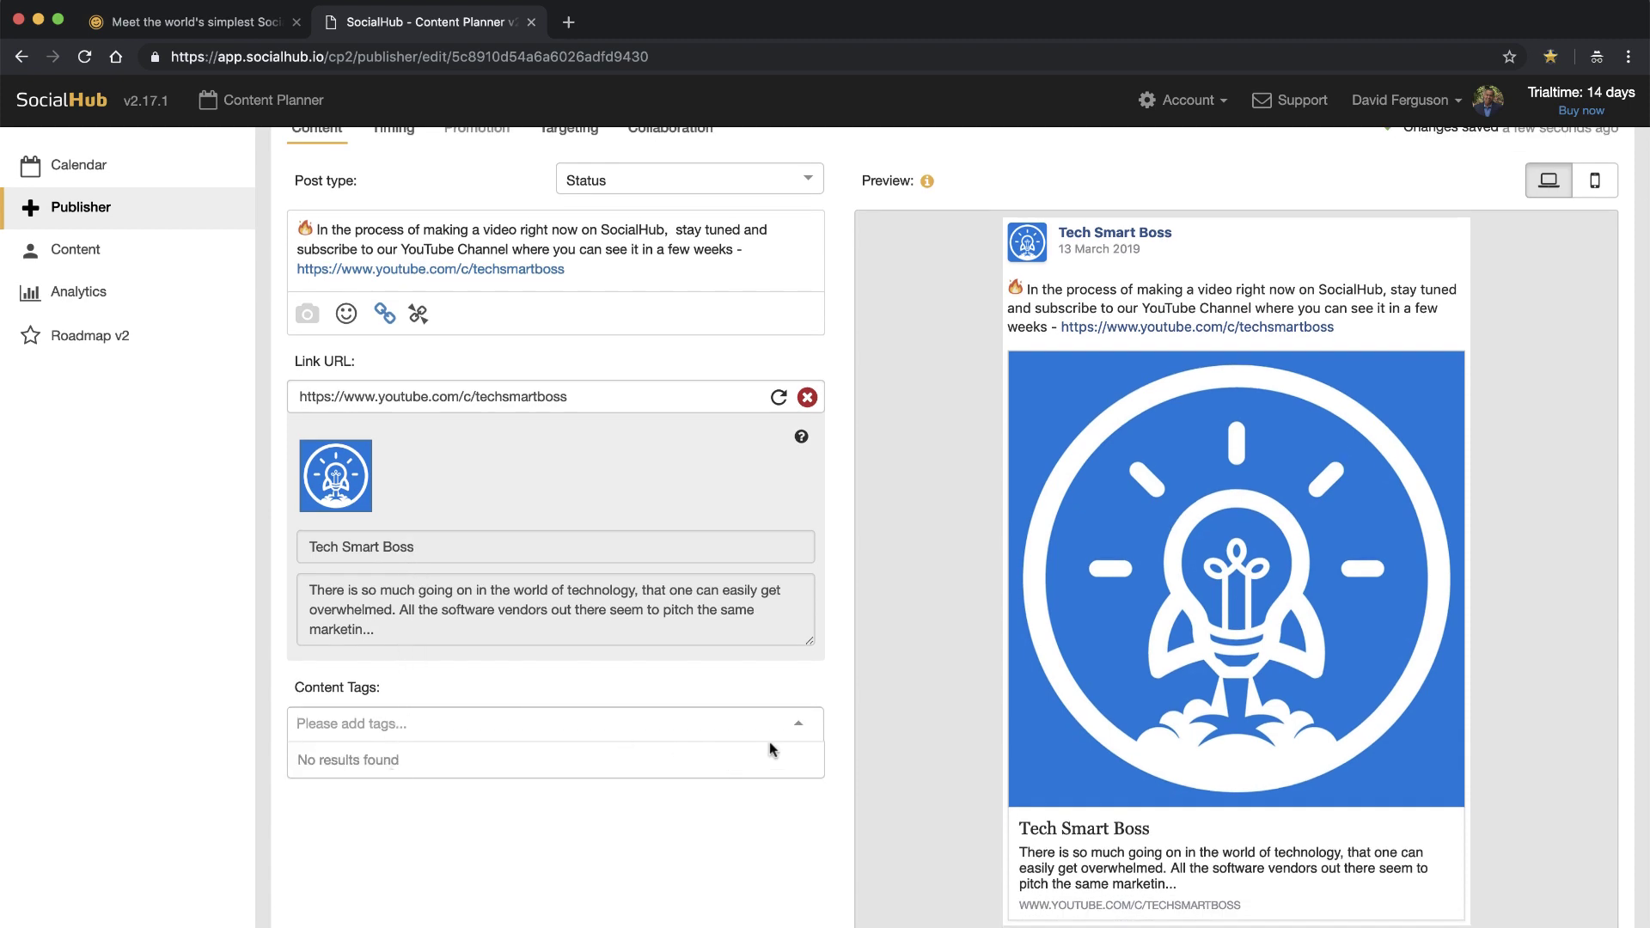
click(802, 726)
scroll(653, 700, up, 5)
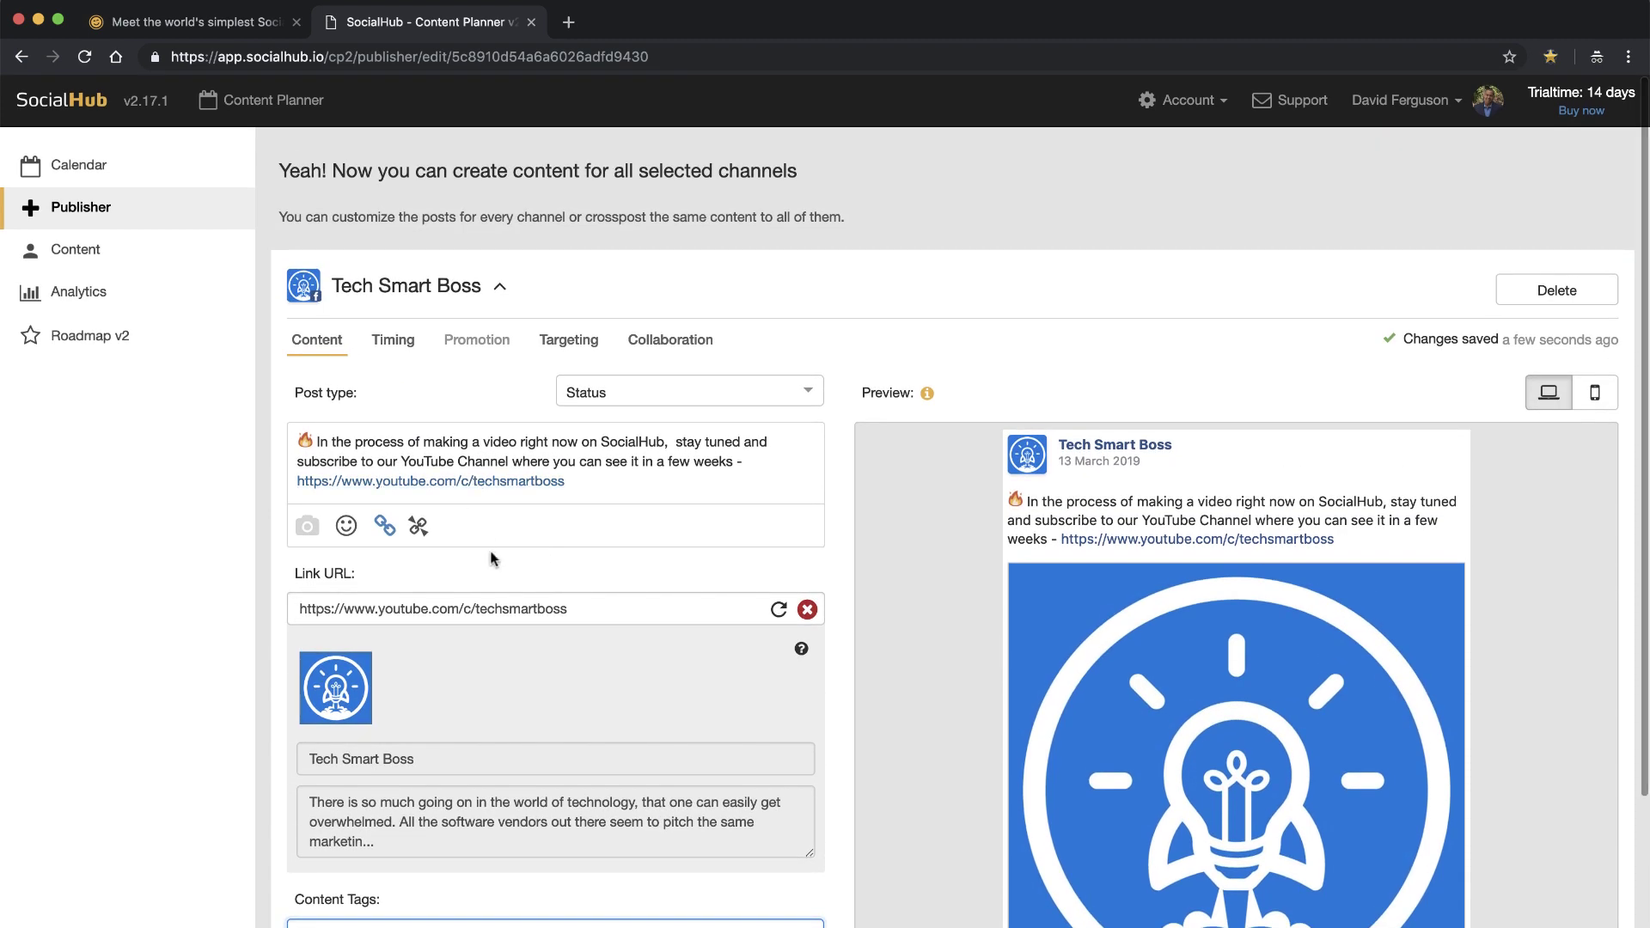
scroll(921, 603, down, 5)
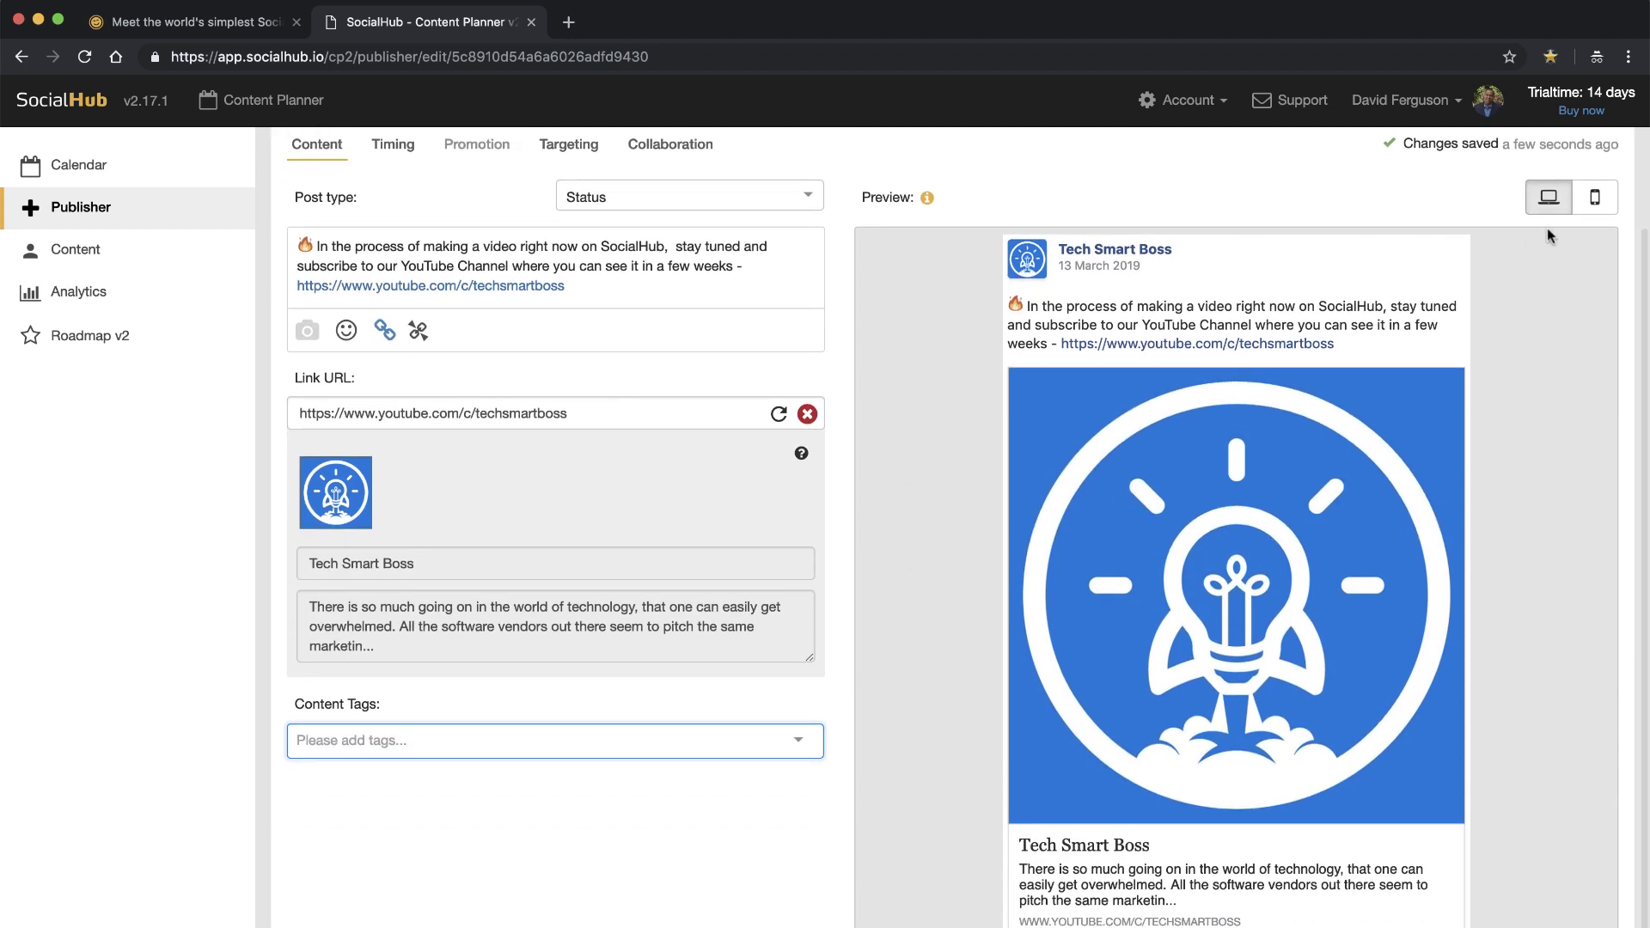
click(1592, 211)
click(1551, 211)
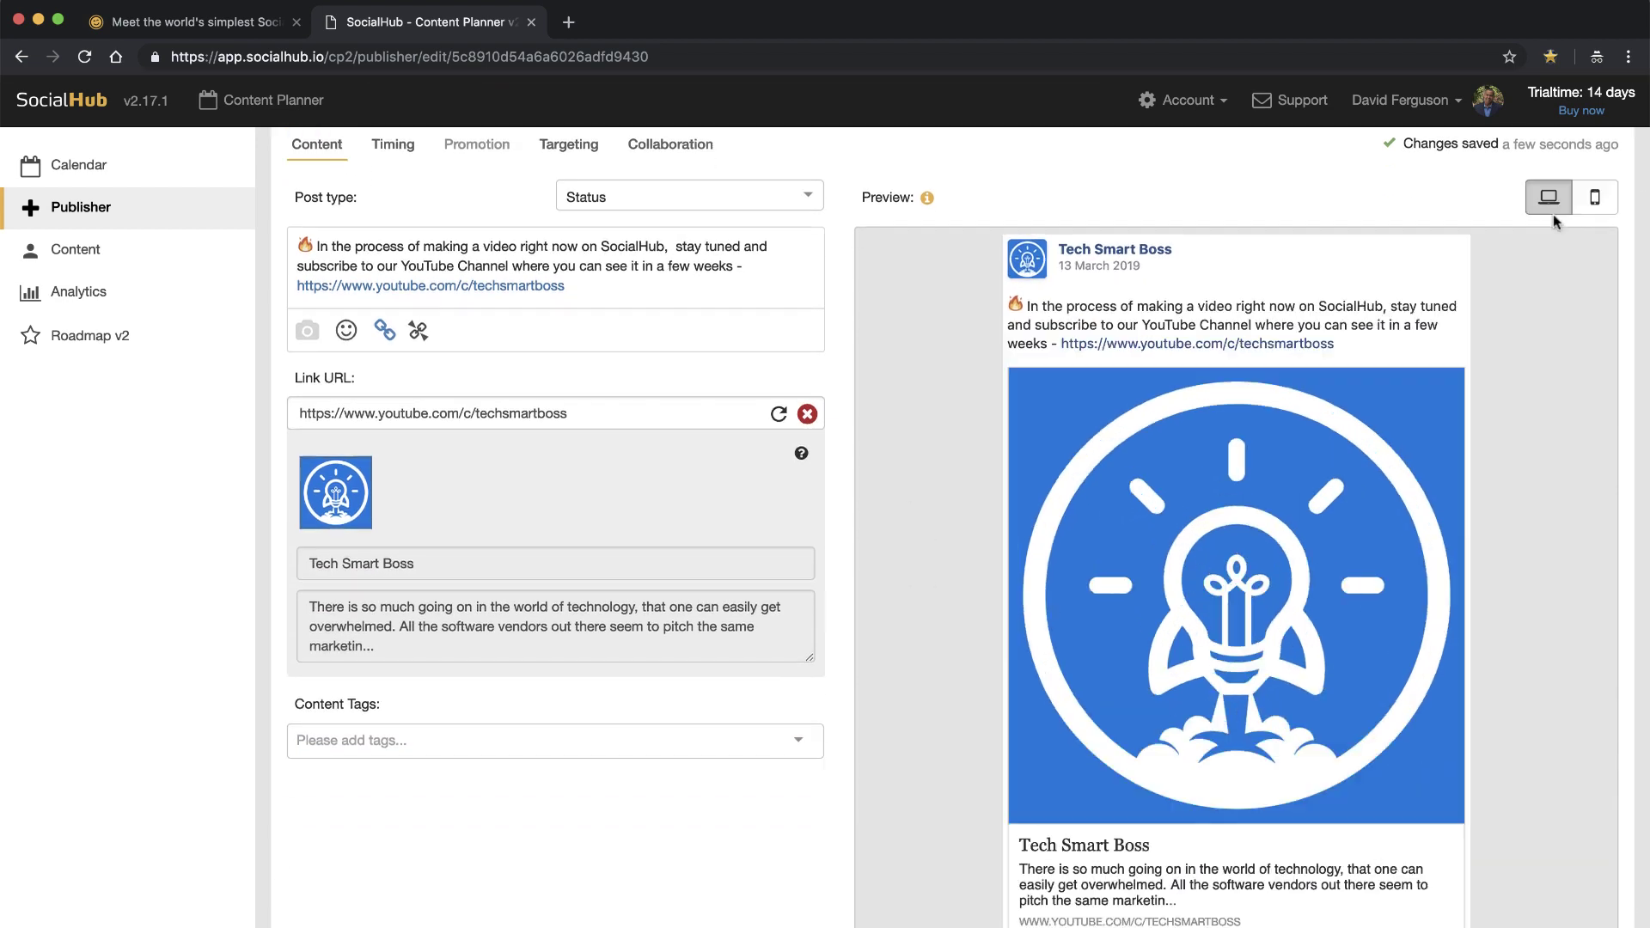
scroll(942, 507, up, 4)
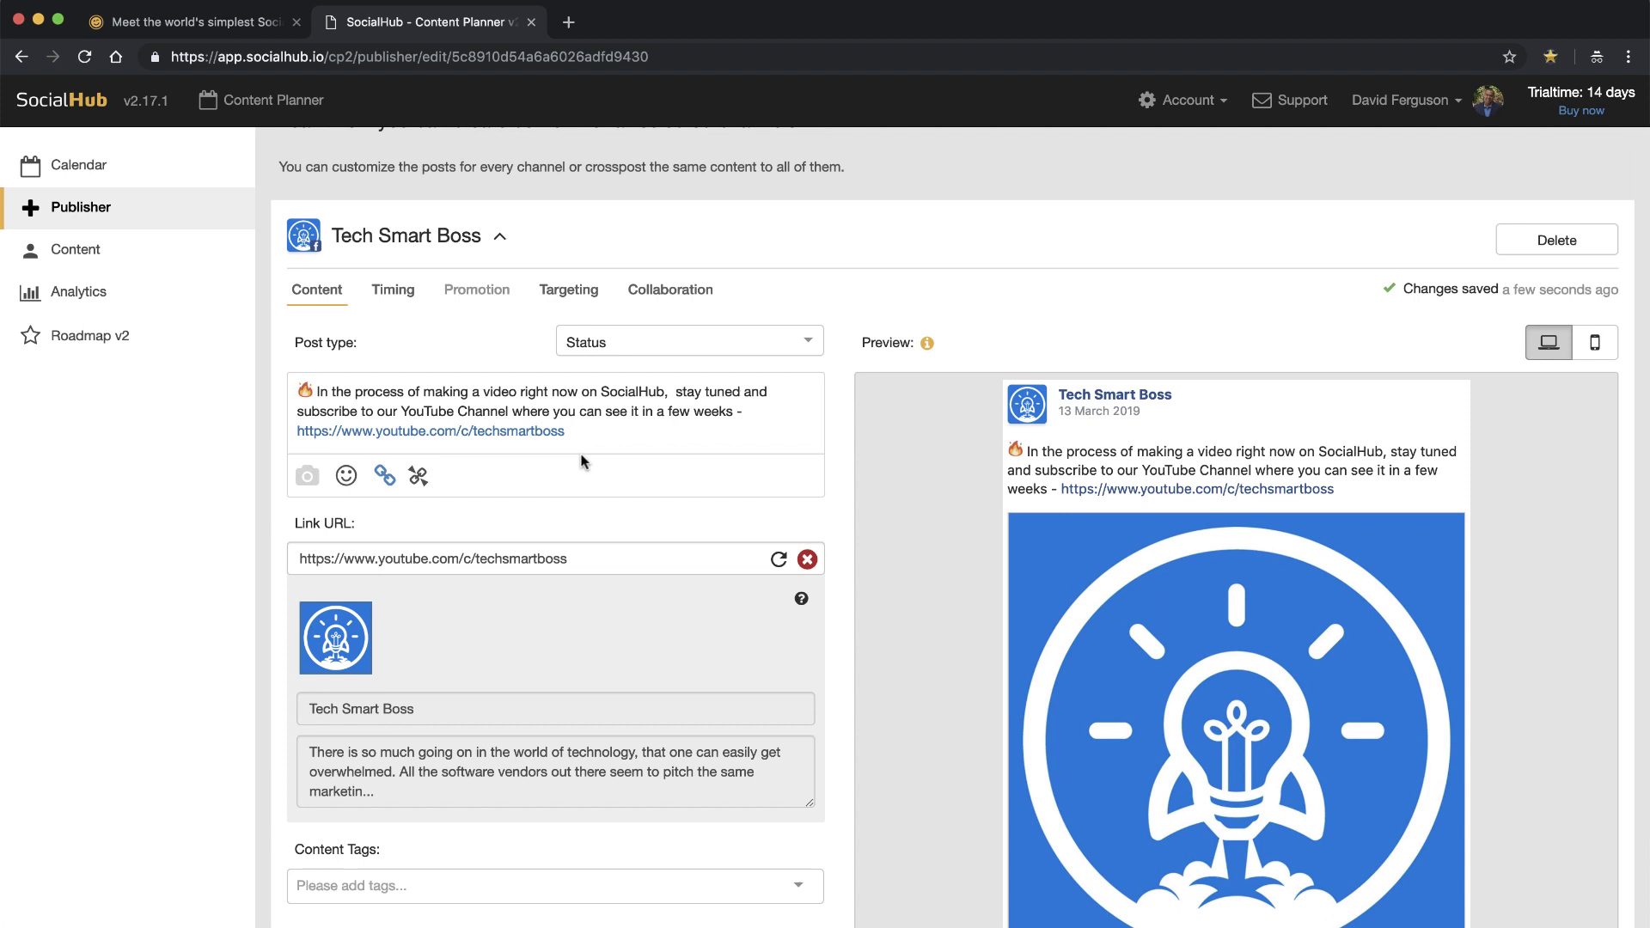
scroll(565, 663, up, 1)
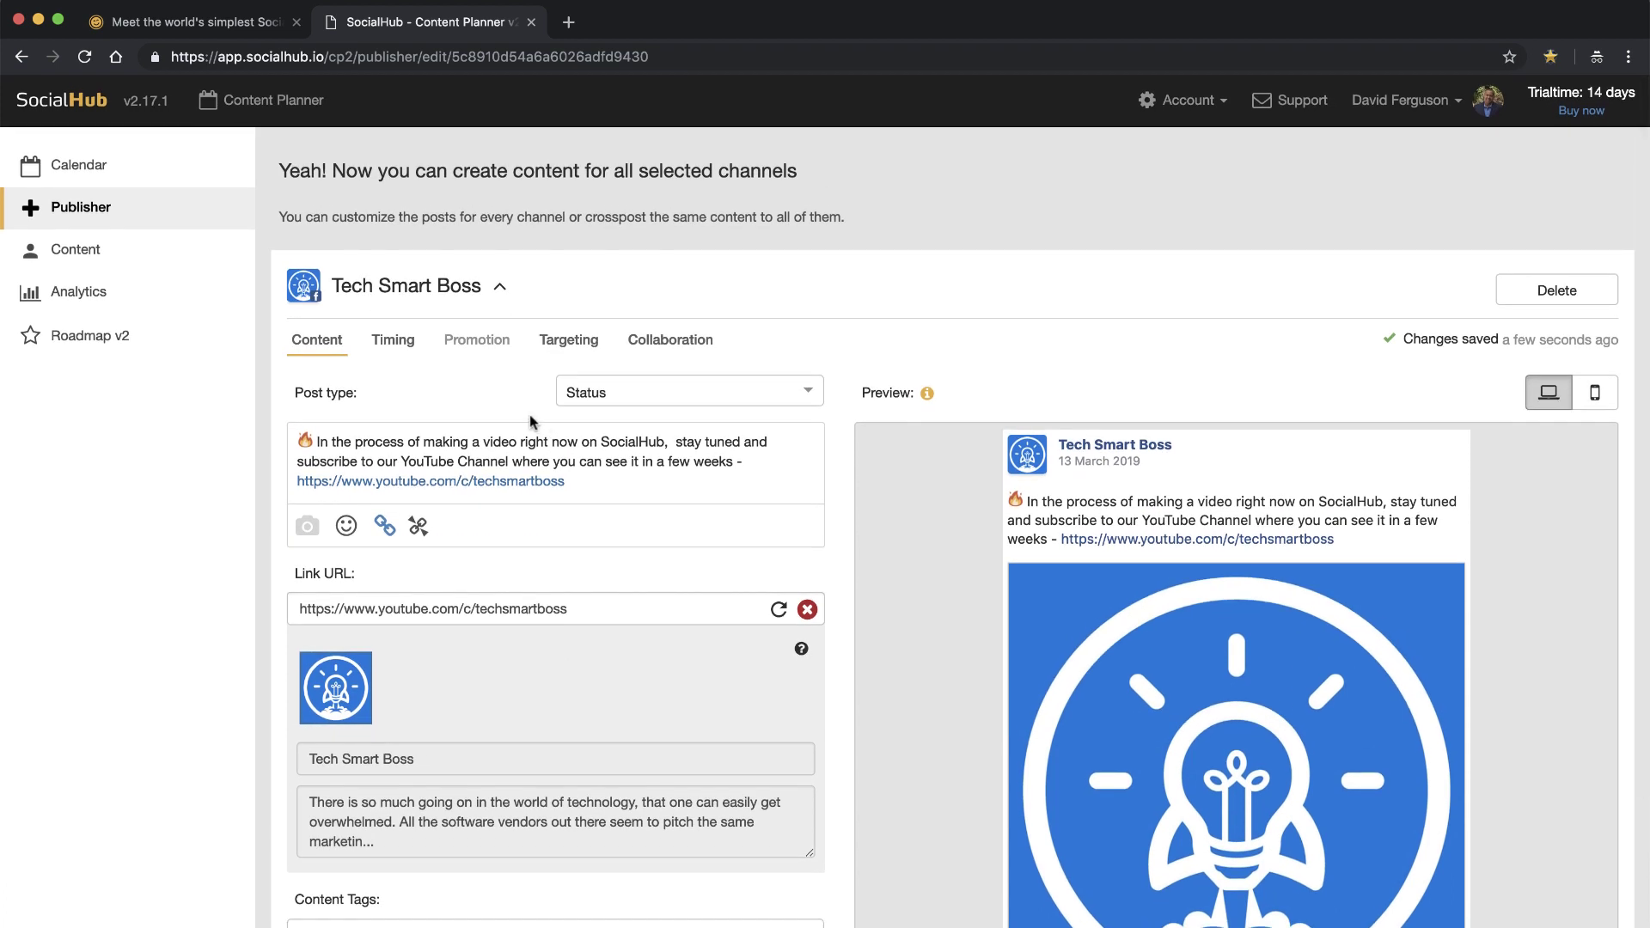
In the Timing tab, toggle Enable timing on and back off so the post publishes directly
click(394, 341)
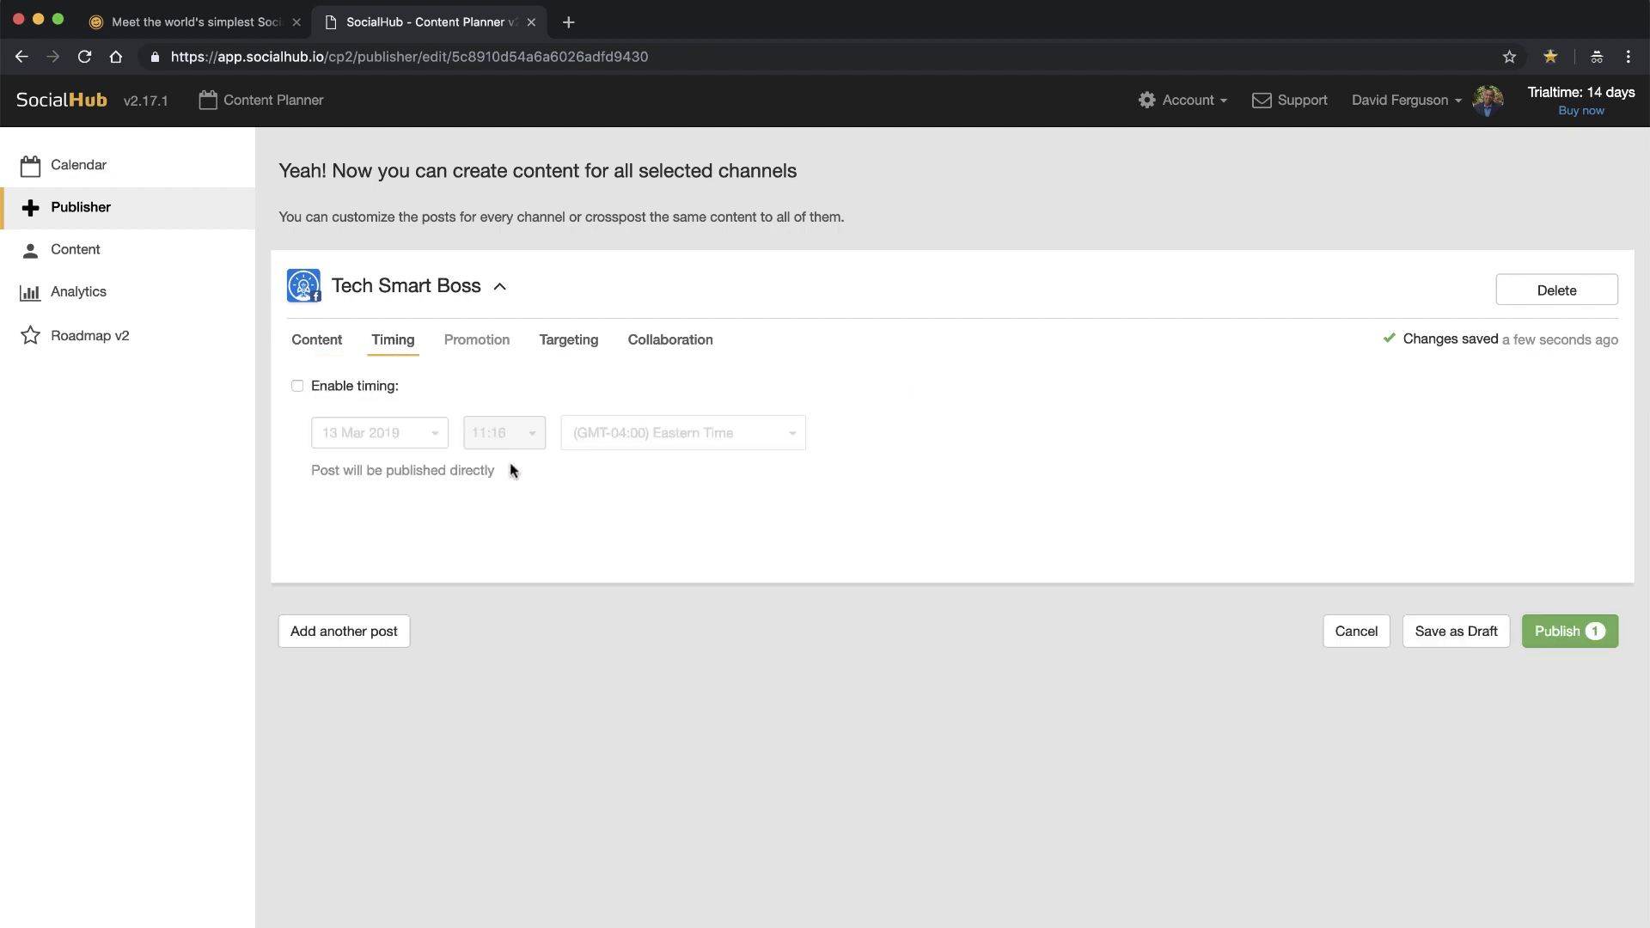
click(299, 386)
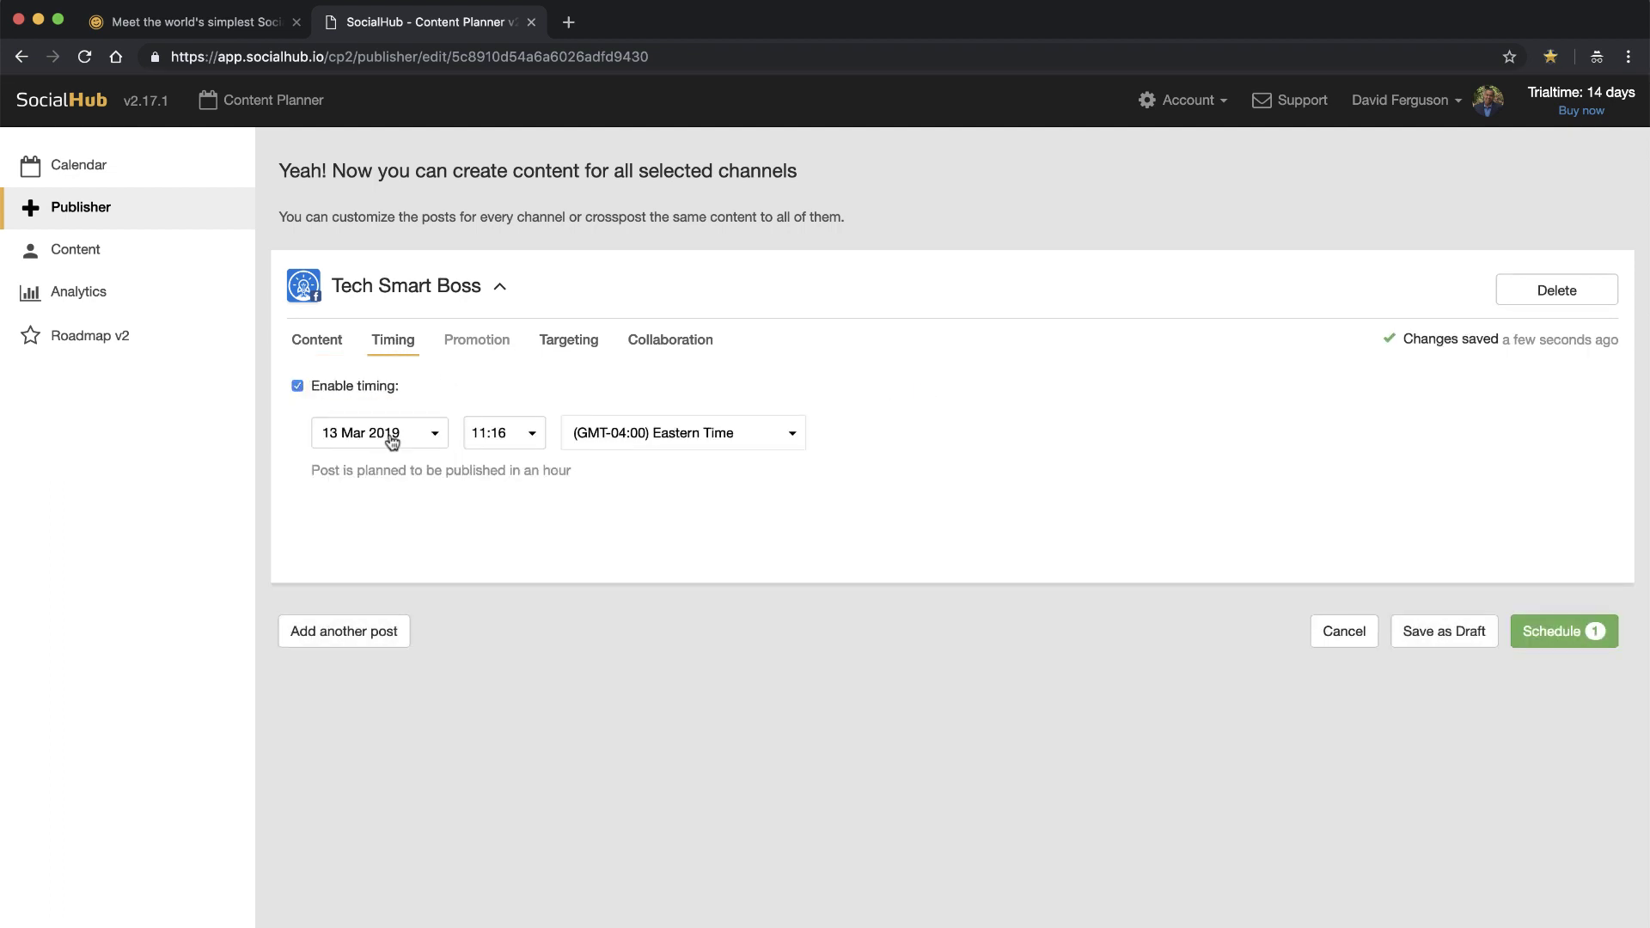
click(296, 387)
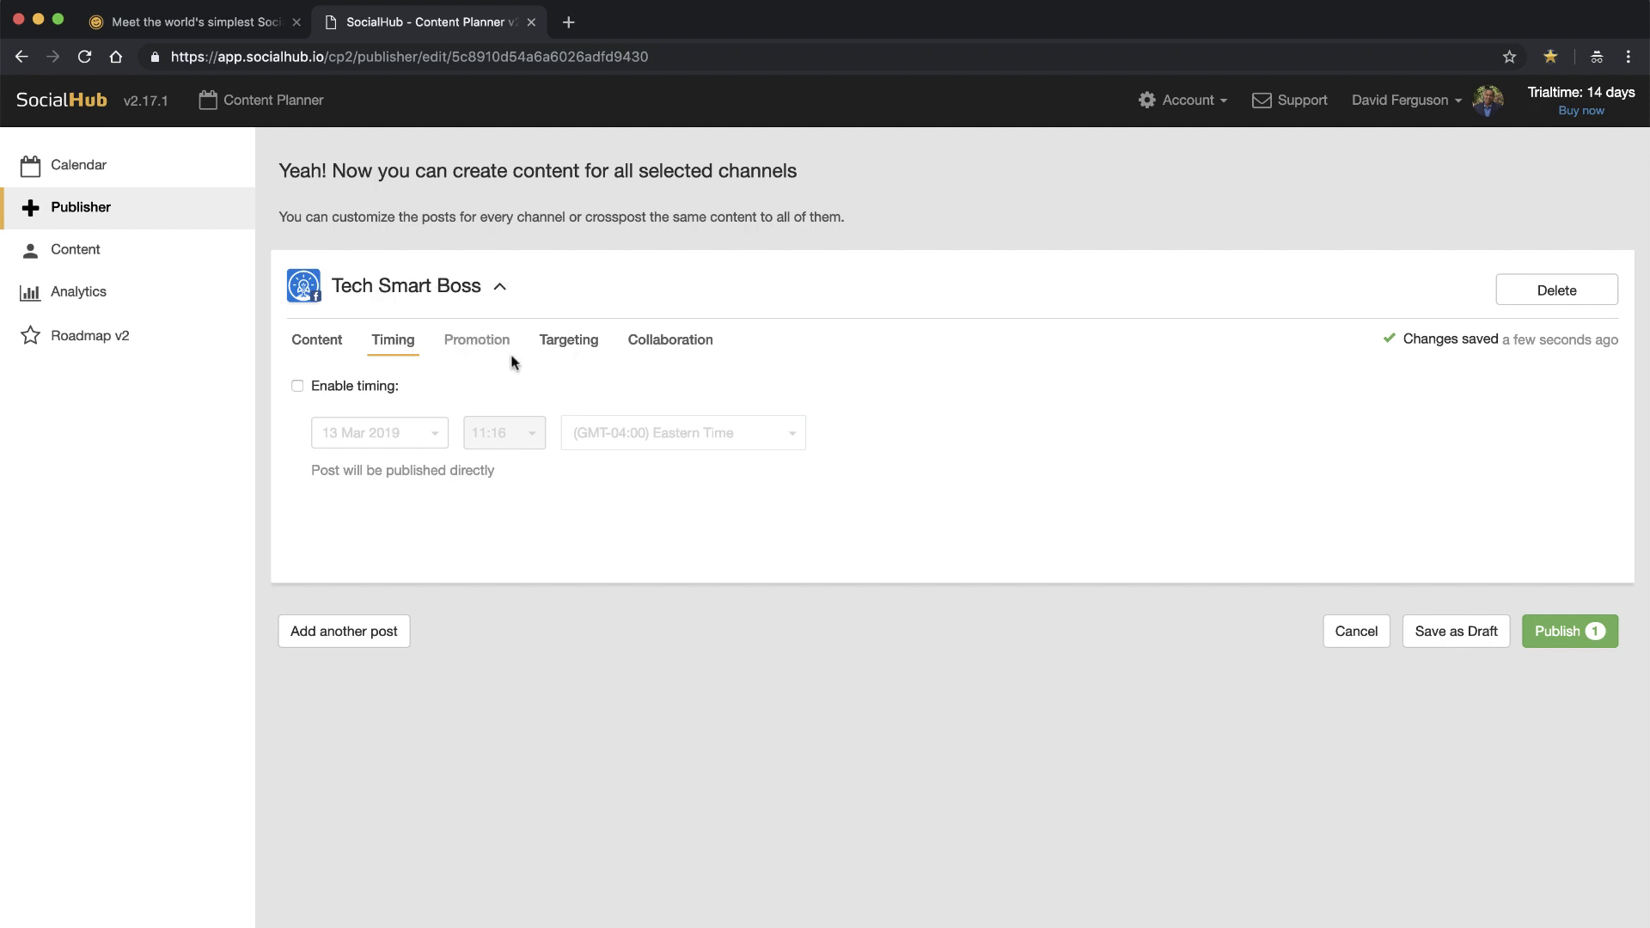
Review the Targeting options, opening the Minimum Age list but leaving it unchanged
click(578, 344)
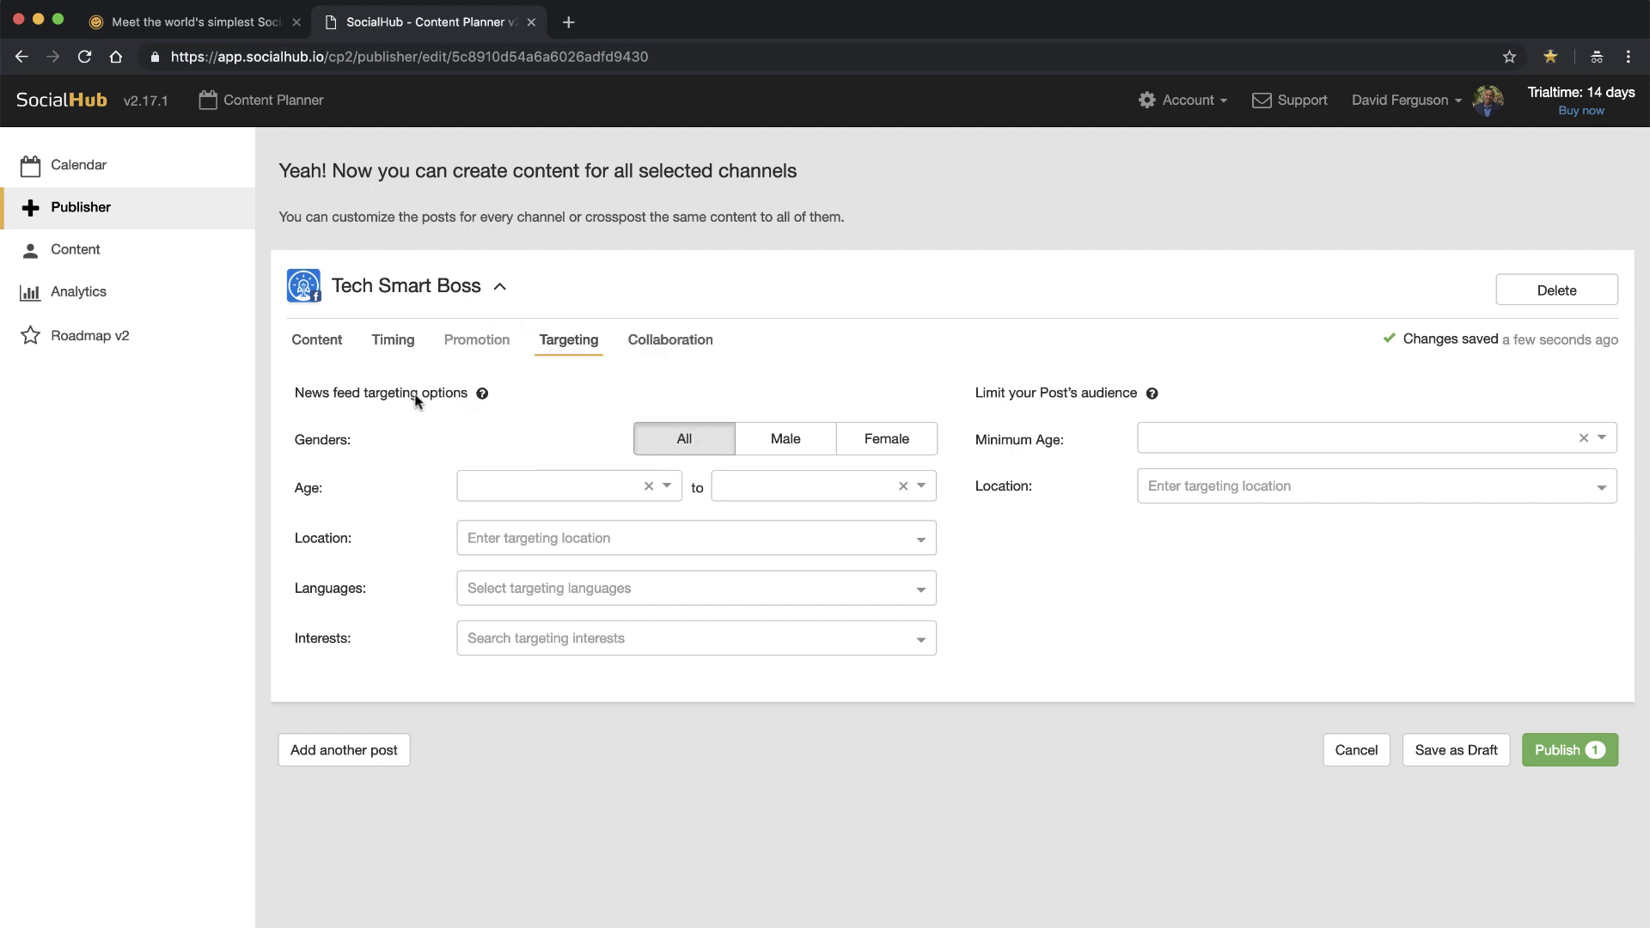
mouse_move(481, 395)
click(1205, 436)
click(1203, 435)
View the post's Collaboration settings, with the account owner as assignee
click(678, 340)
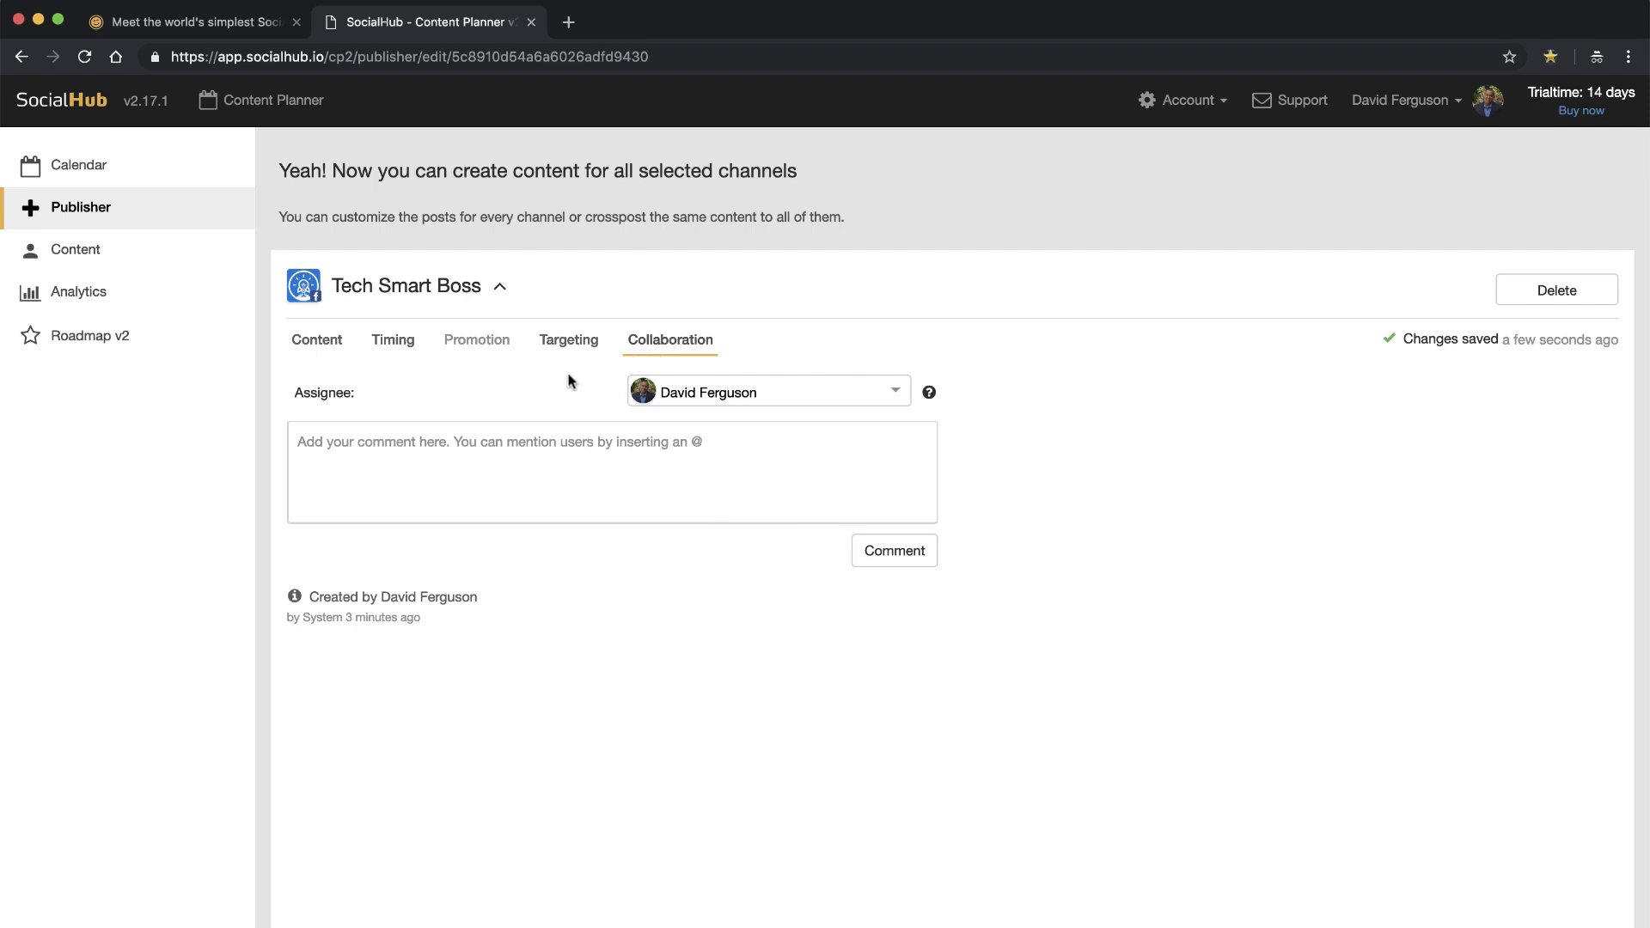
scroll(563, 456, down, 2)
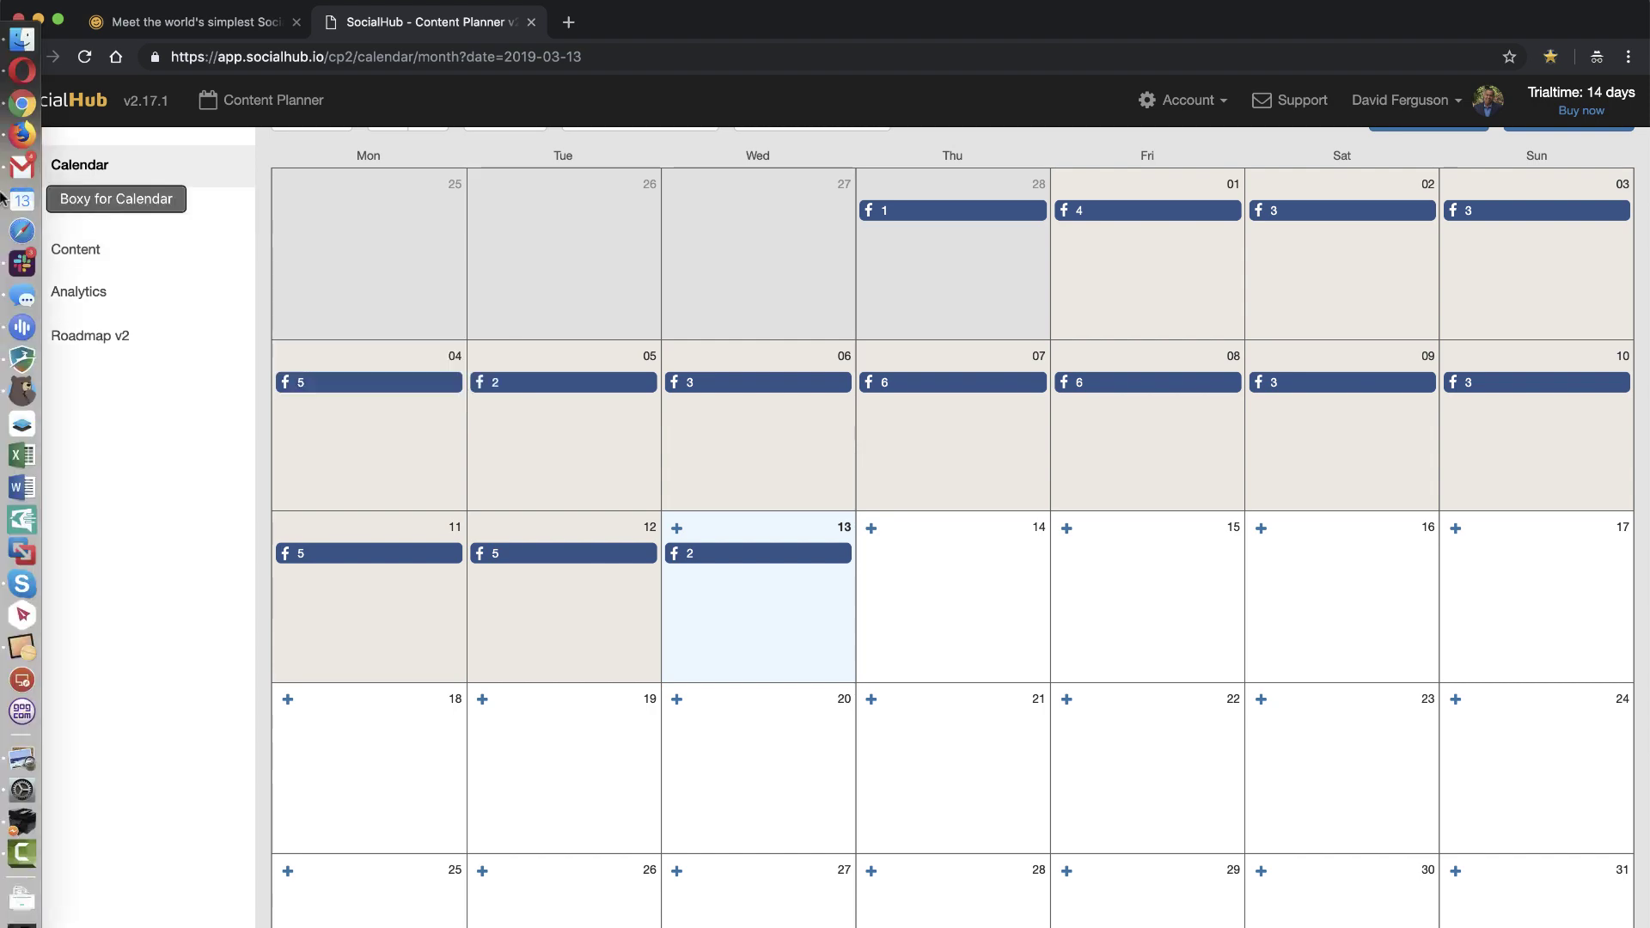
Bring Firefox forward and switch to the Tech Smart Boss Facebook page
click(23, 134)
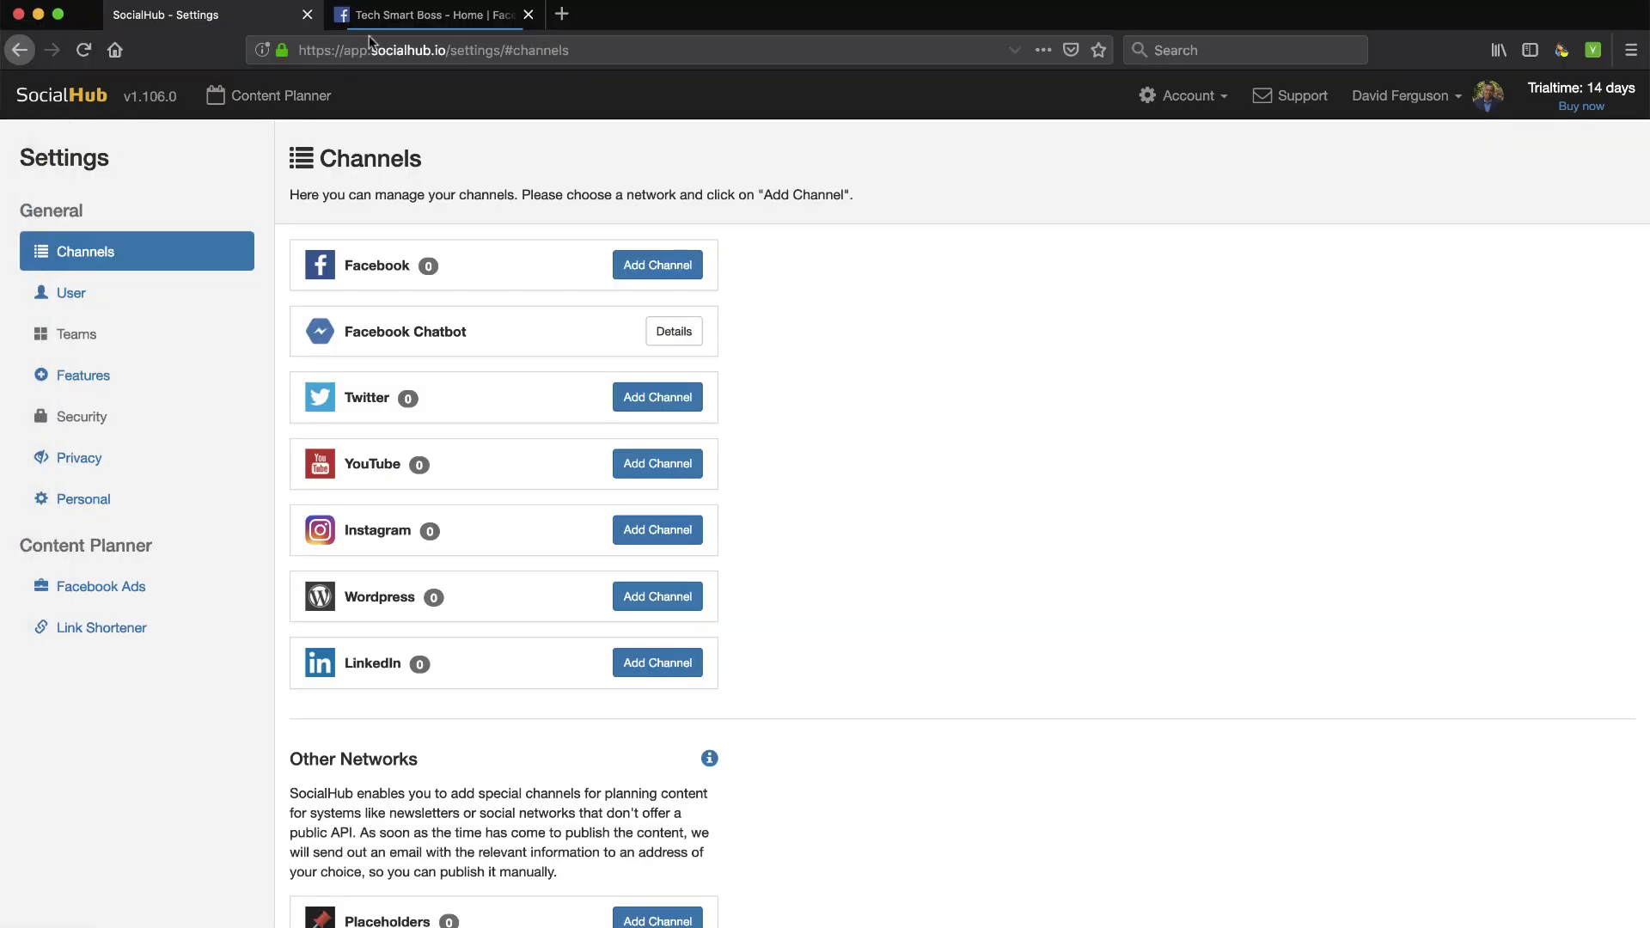
click(399, 19)
scroll(465, 440, down, 3)
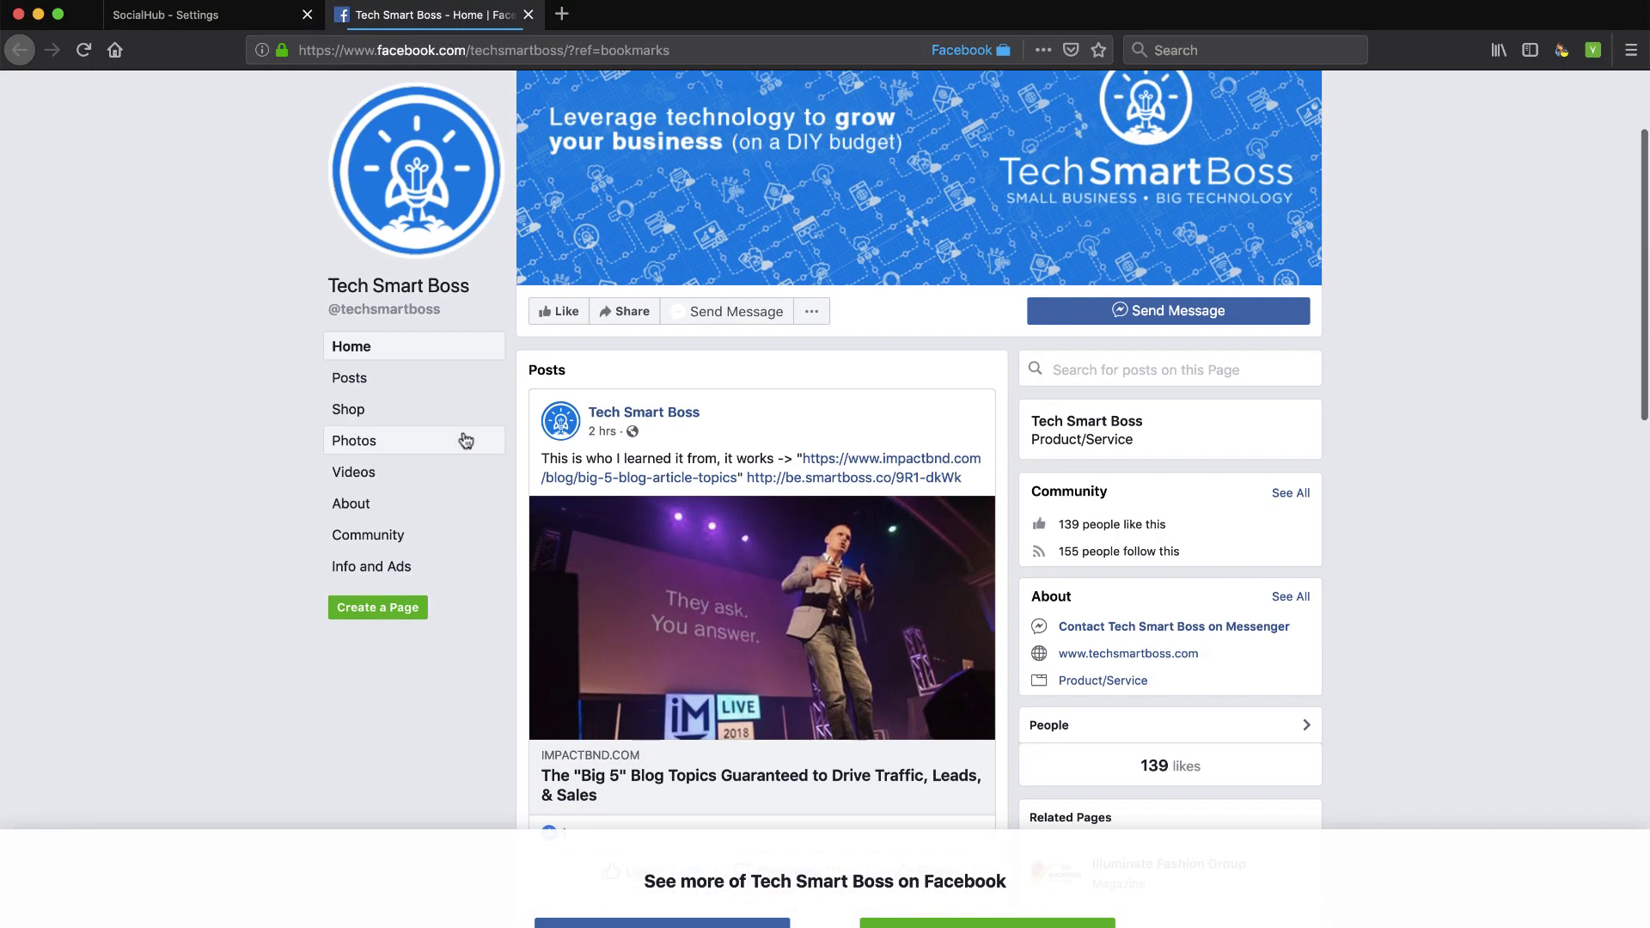
Reload the page, dismiss the notification prompt, and find the new fire-emoji YouTube post
click(84, 50)
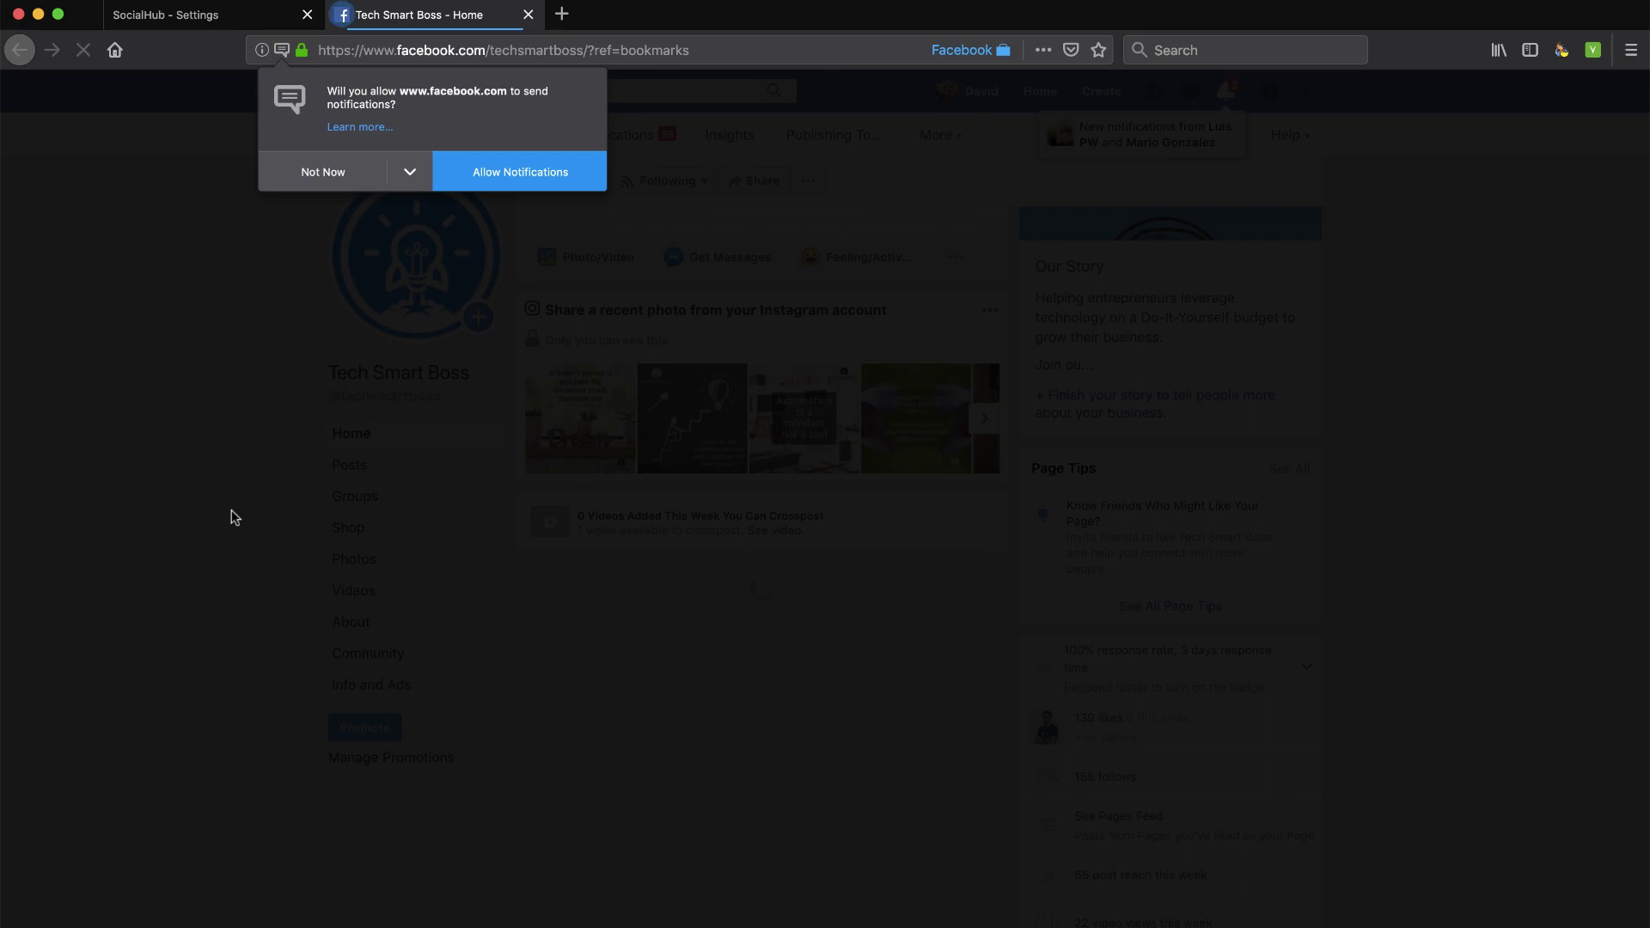
click(310, 172)
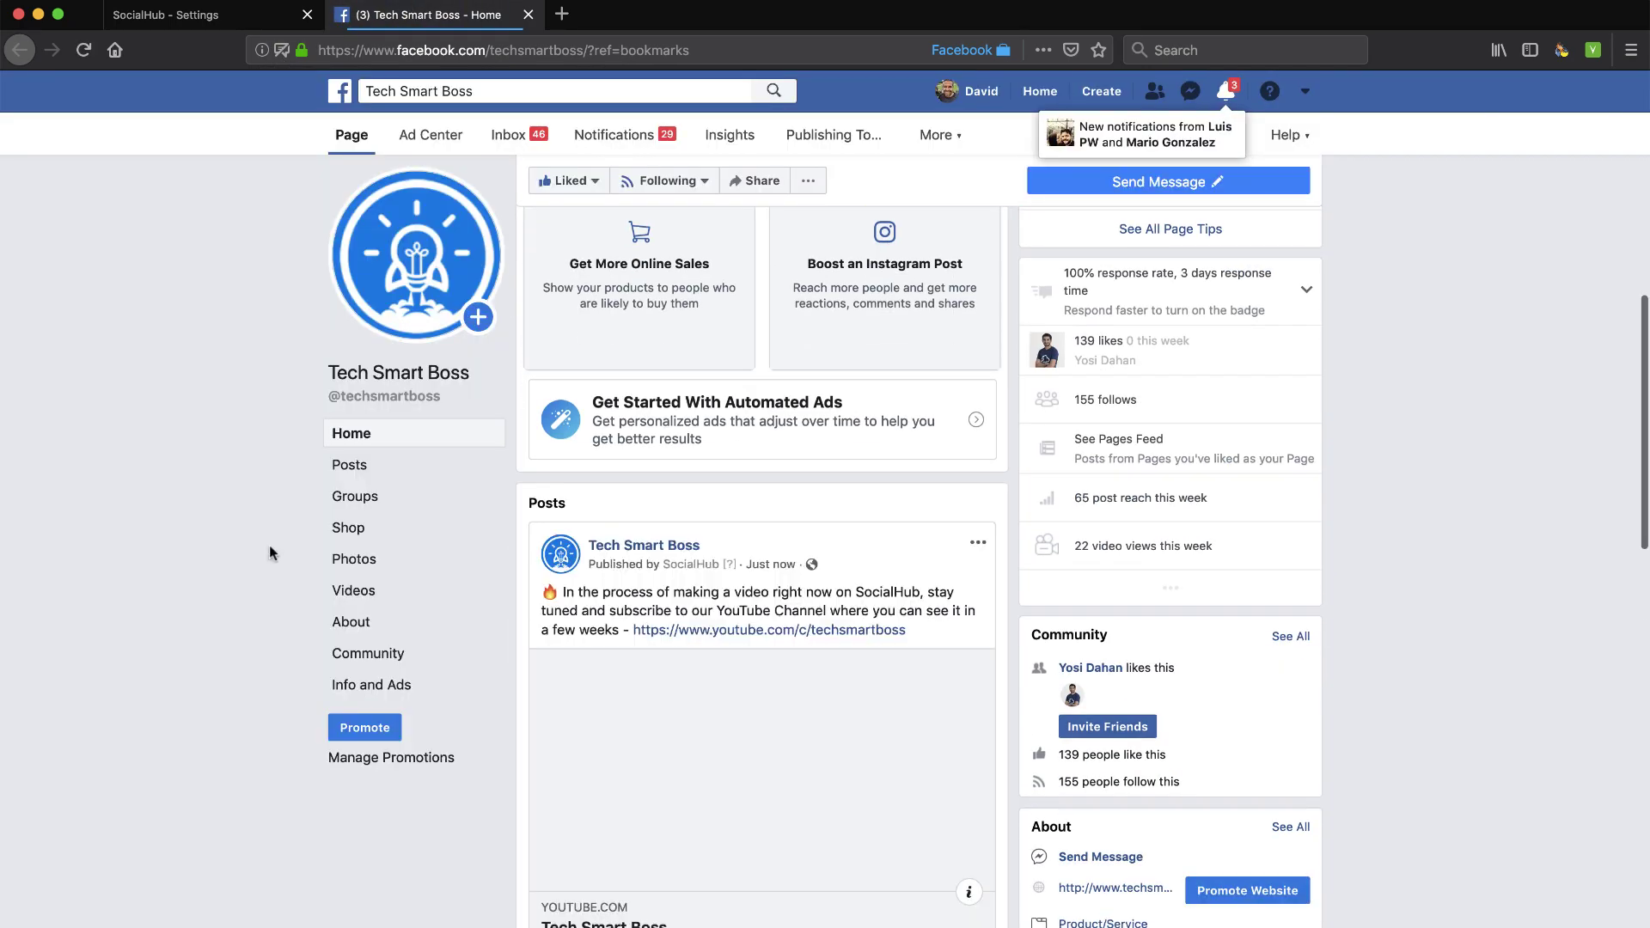
scroll(270, 550, down, 4)
scroll(653, 318, up, 1)
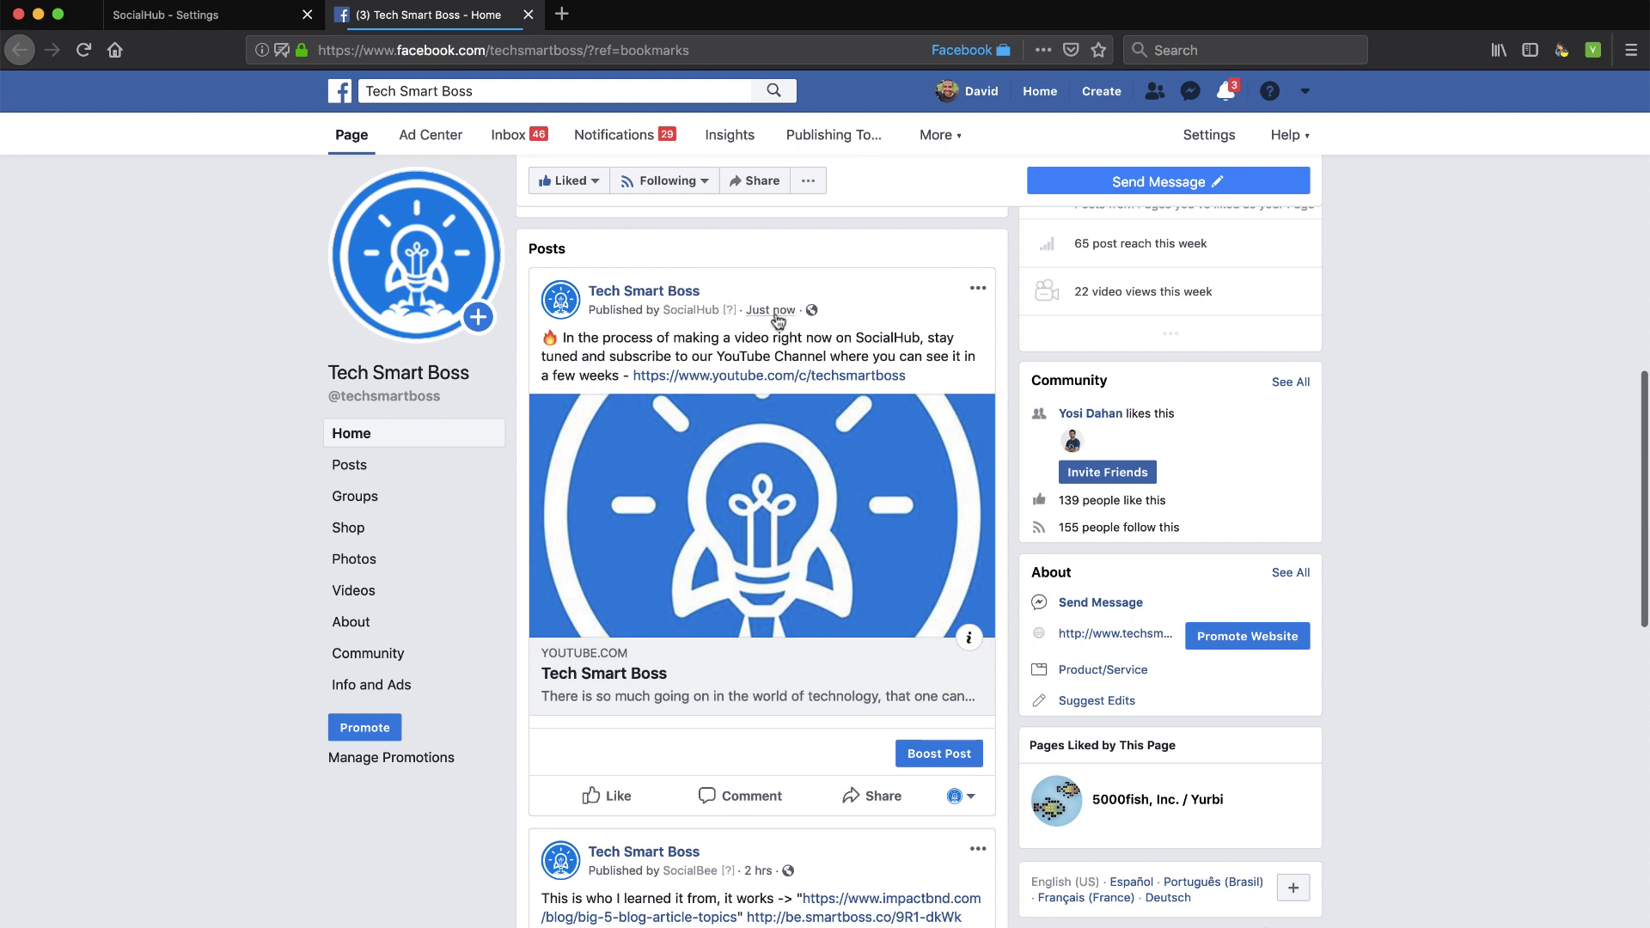
scroll(684, 601, down, 1)
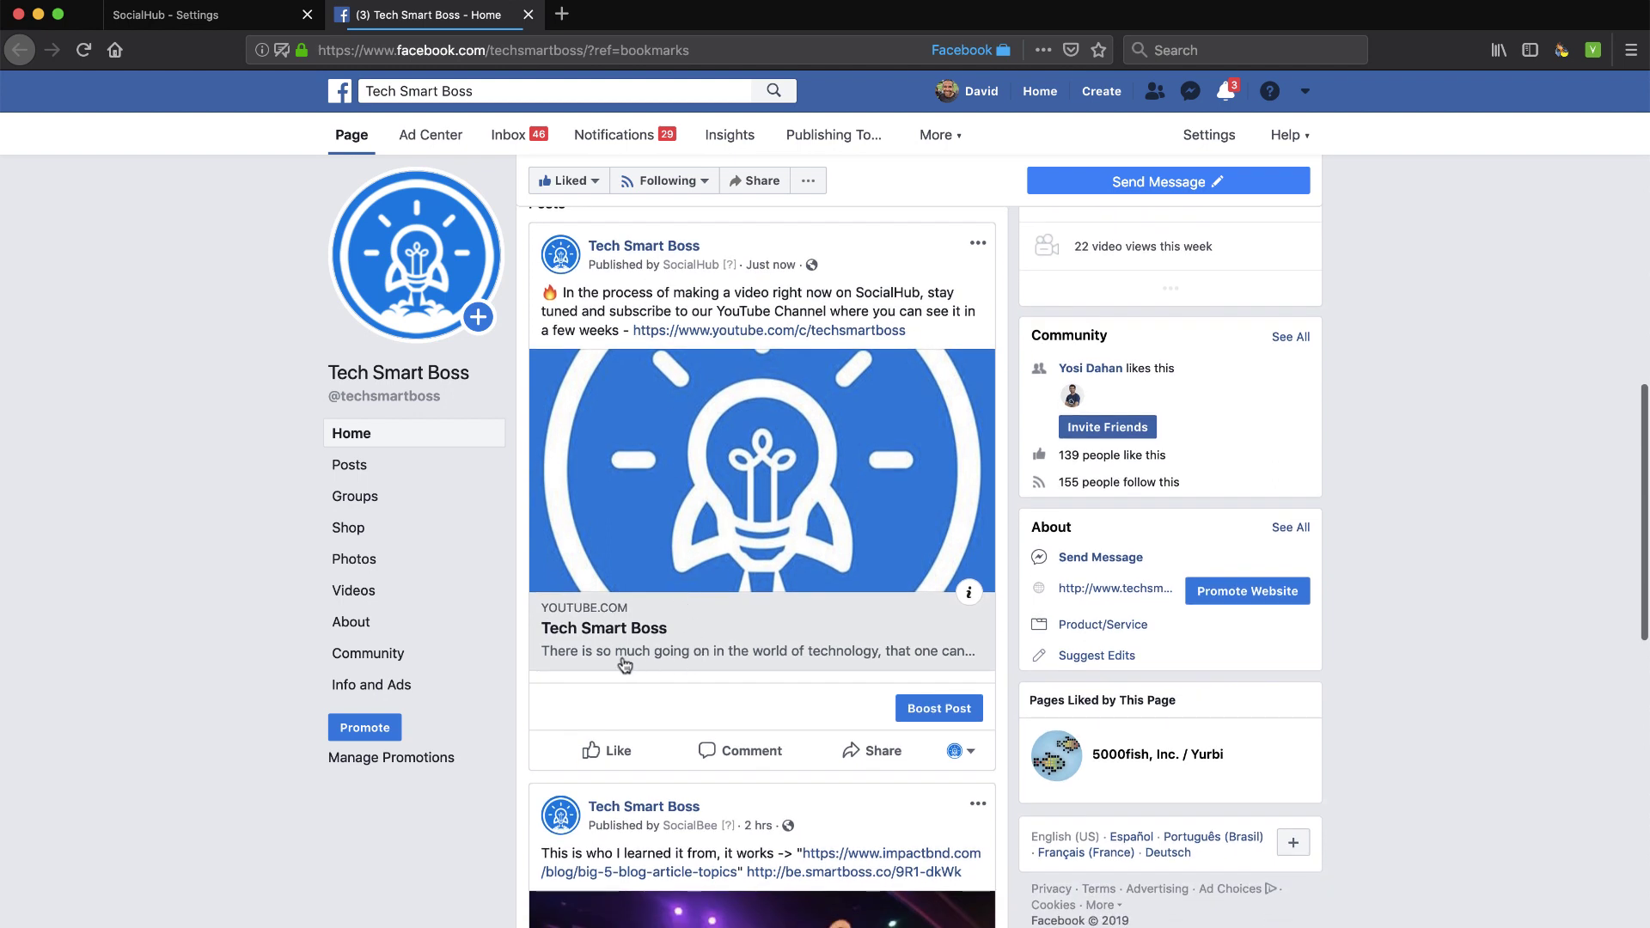
scroll(630, 474, up, 1)
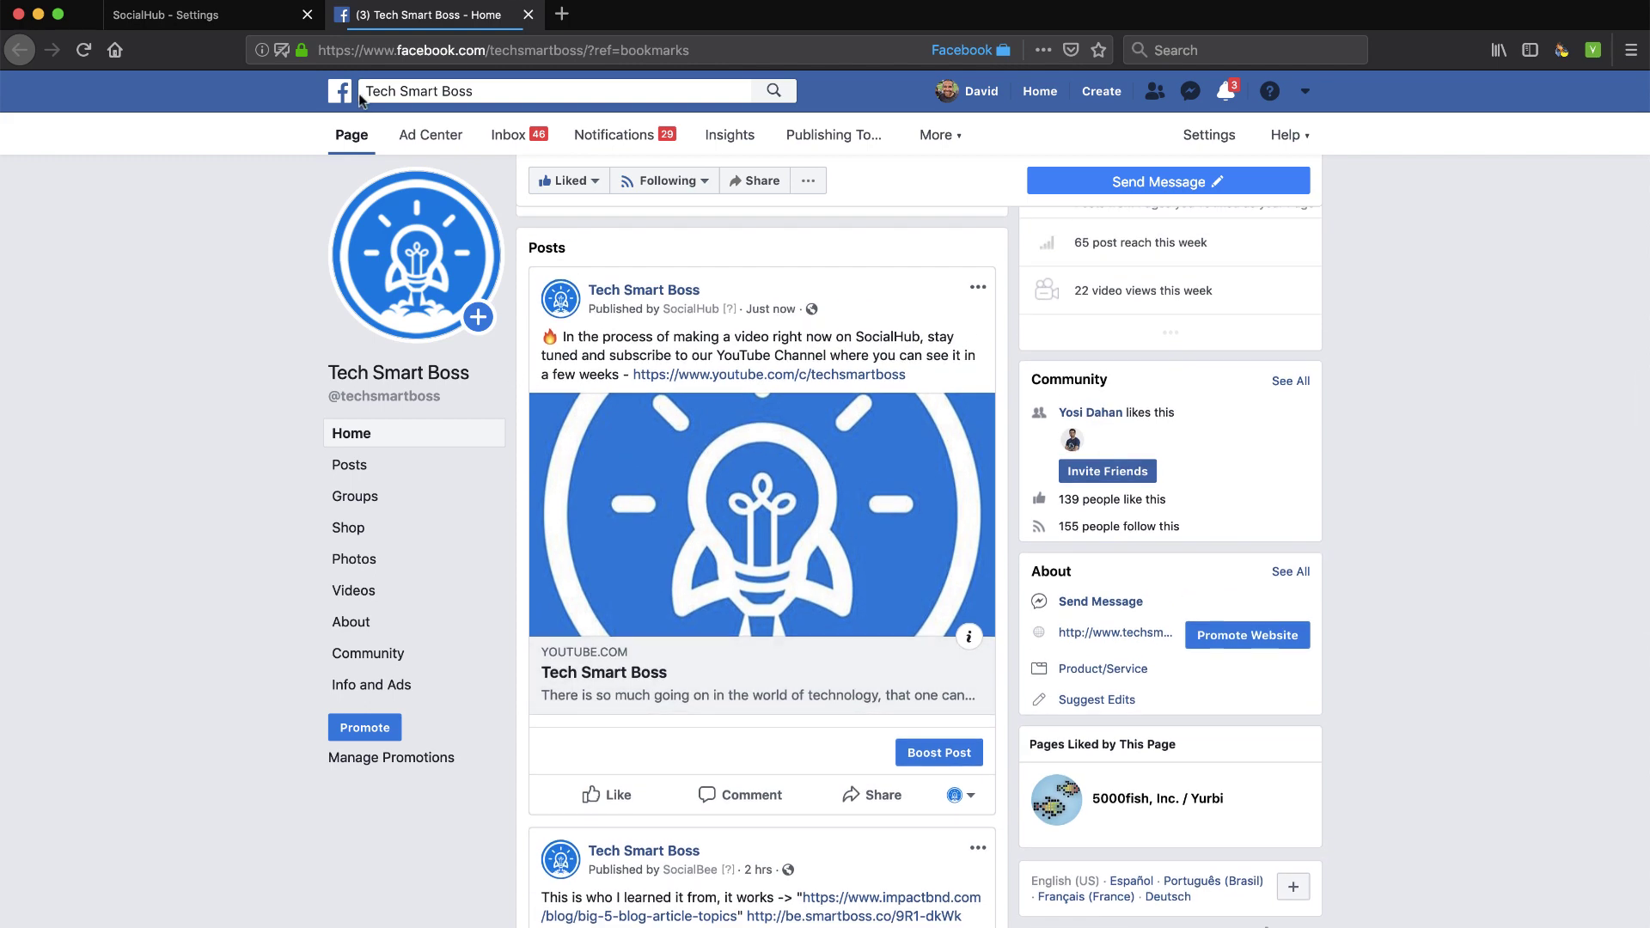
Open the Content Planner v2 Roadmap board on Trello via the SocialHub sidebar's Roadmap v2 link
click(17, 119)
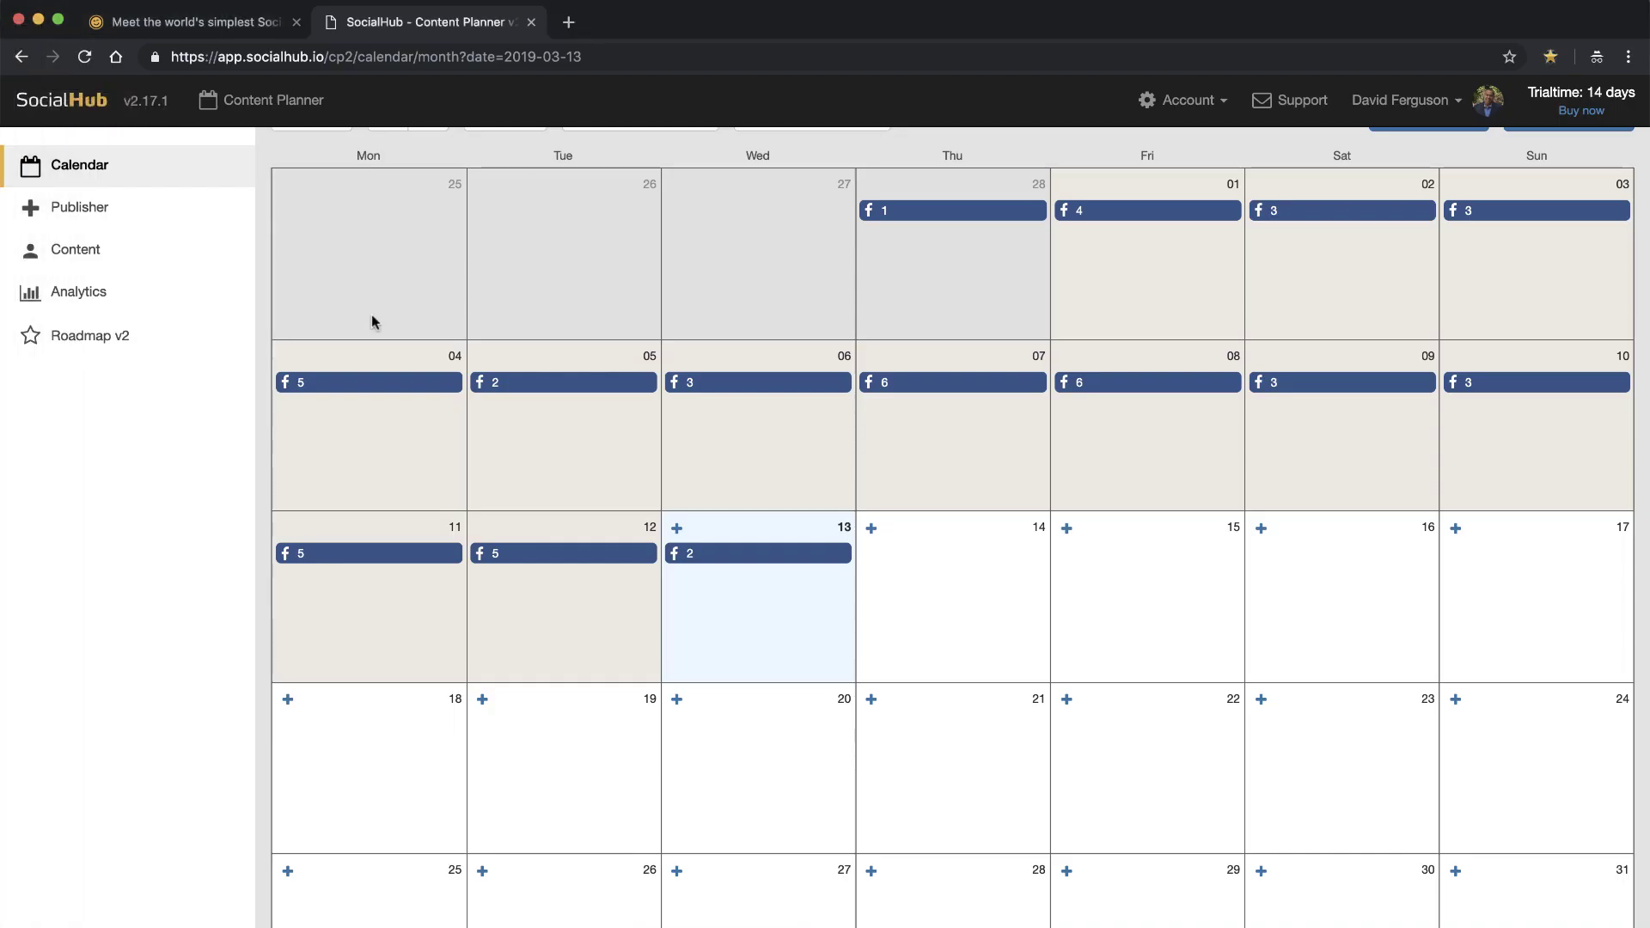
mouse_move(151, 292)
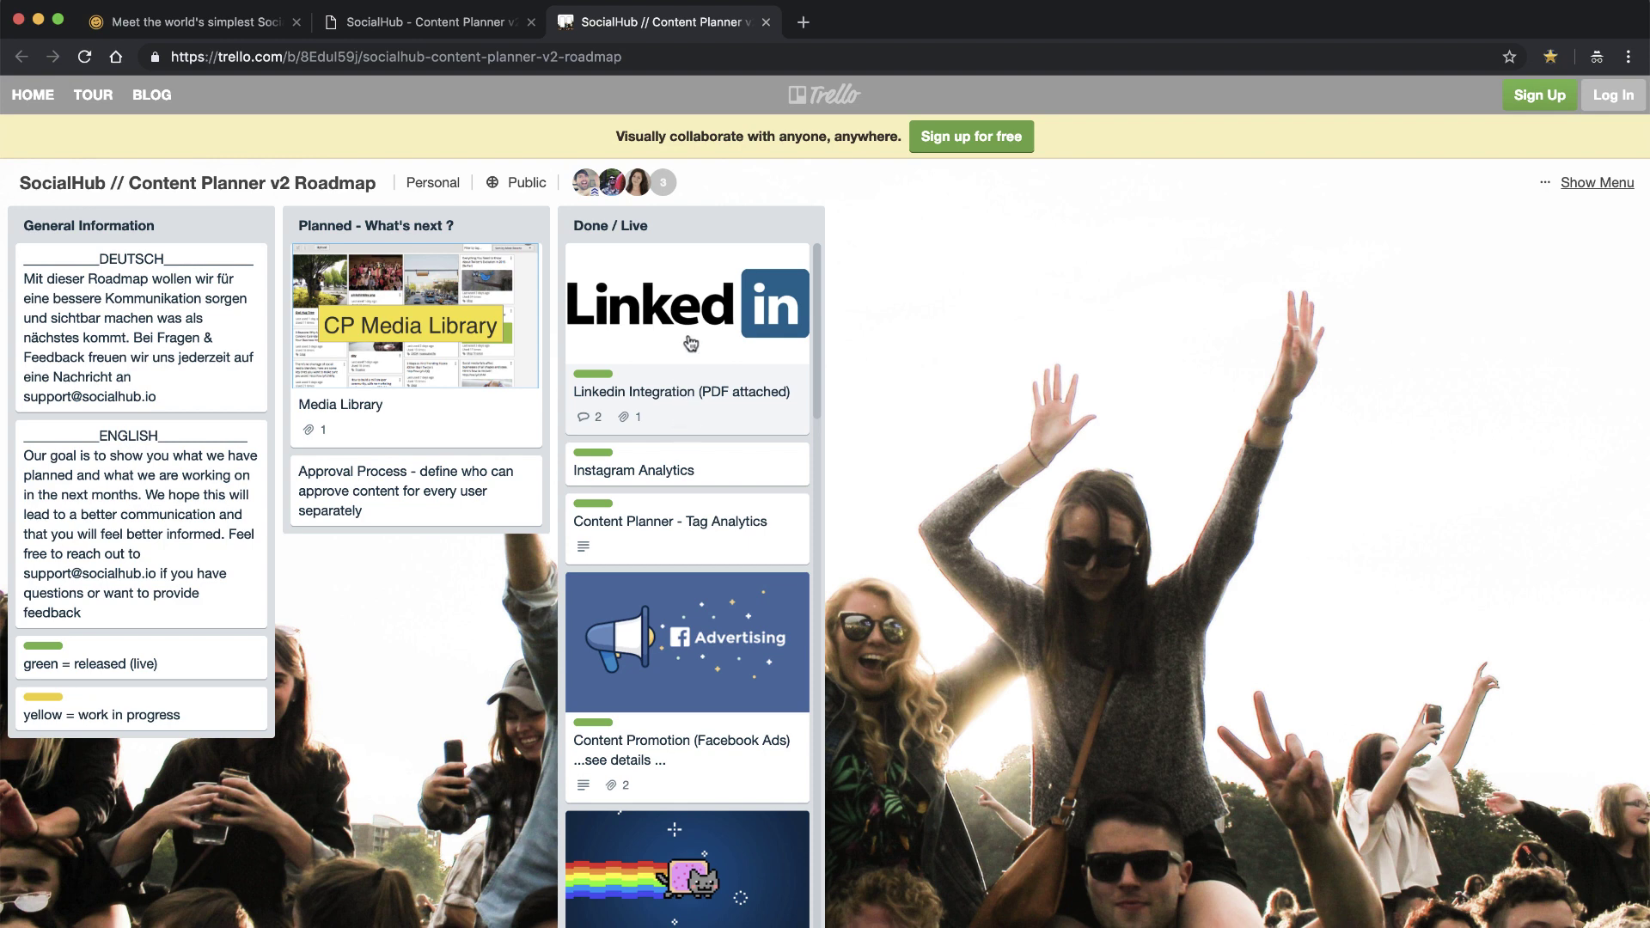
Browse the Done / Live list and Approval Process card, then return to the March 2019 calendar tab
scroll(685, 404, down, 3)
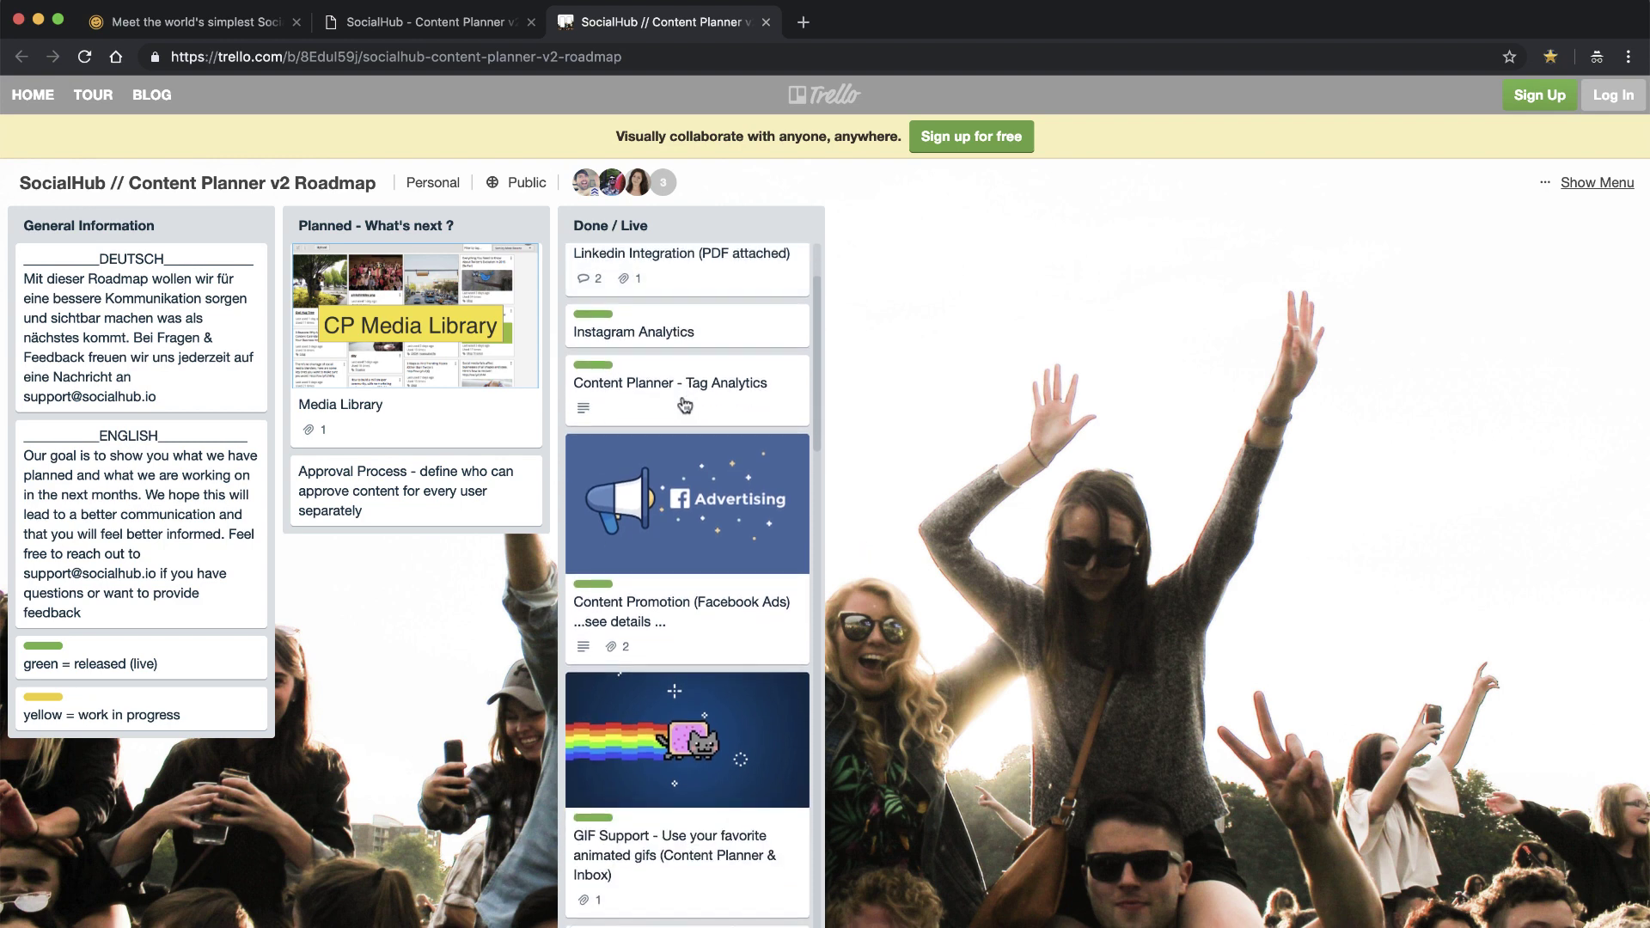
scroll(640, 352, up, 3)
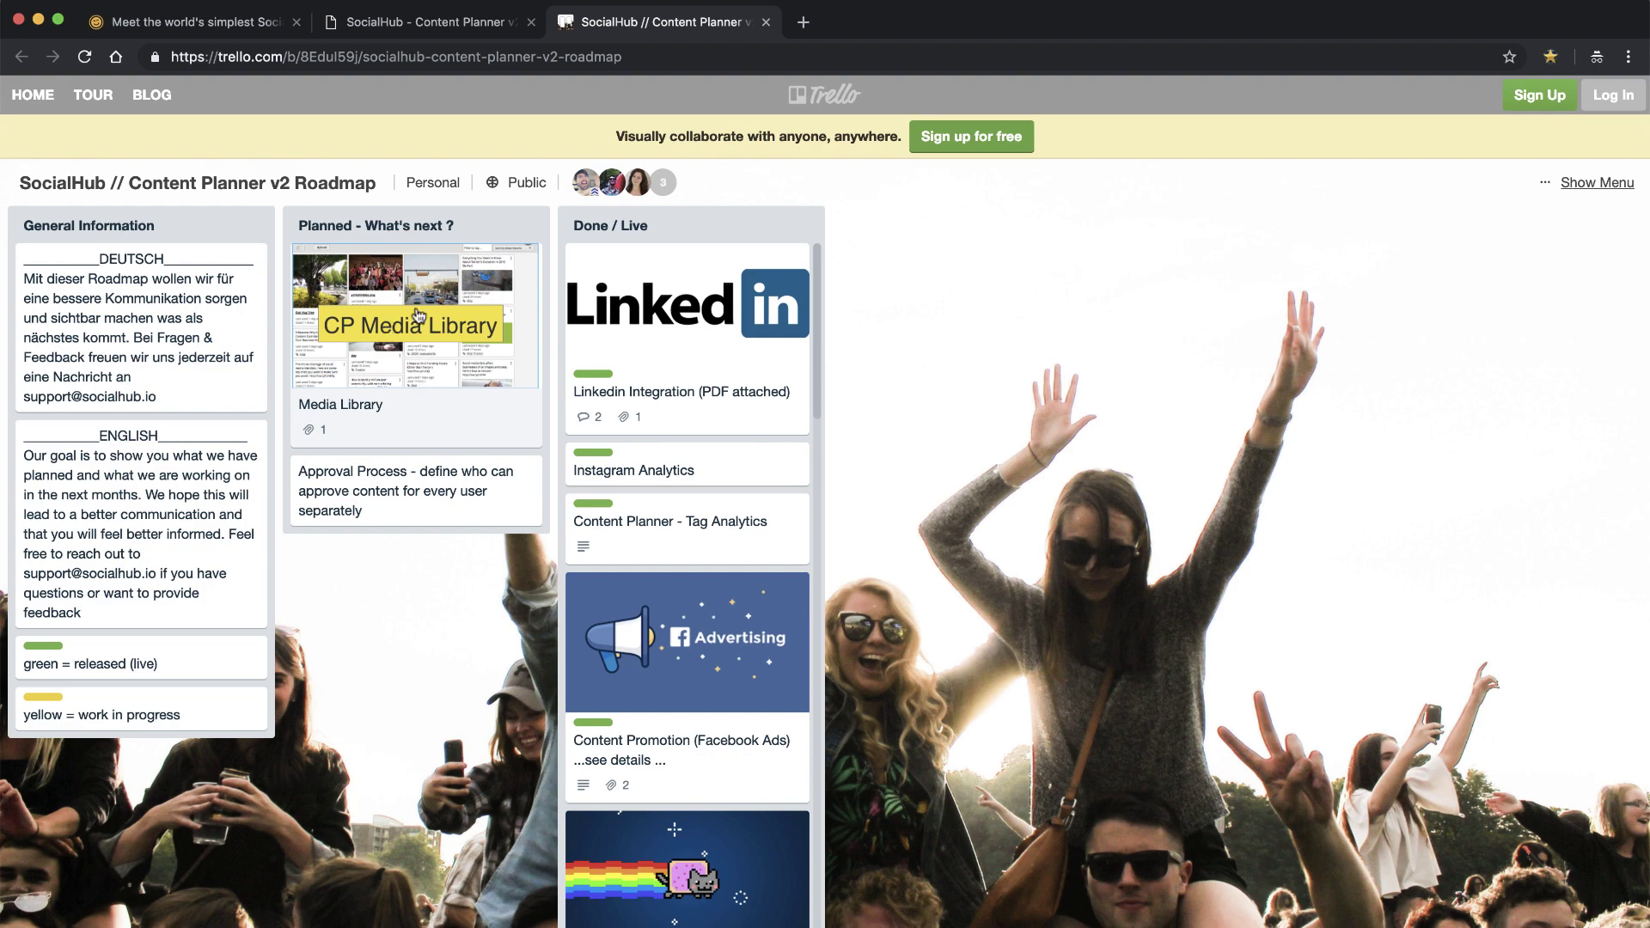
click(374, 483)
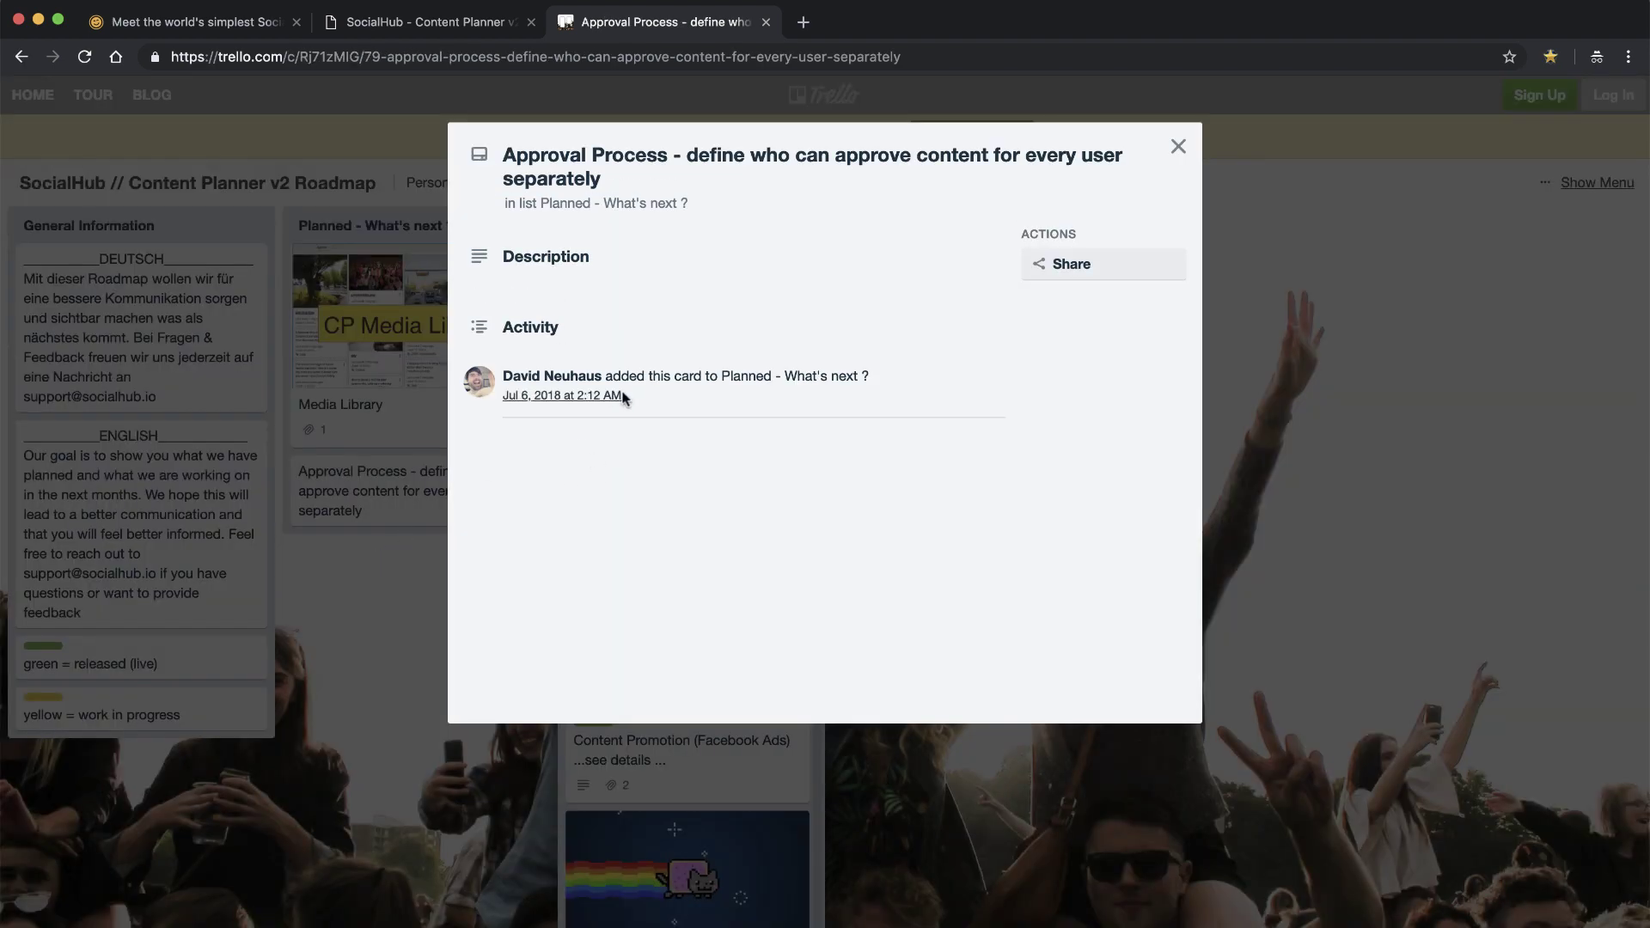
click(1178, 148)
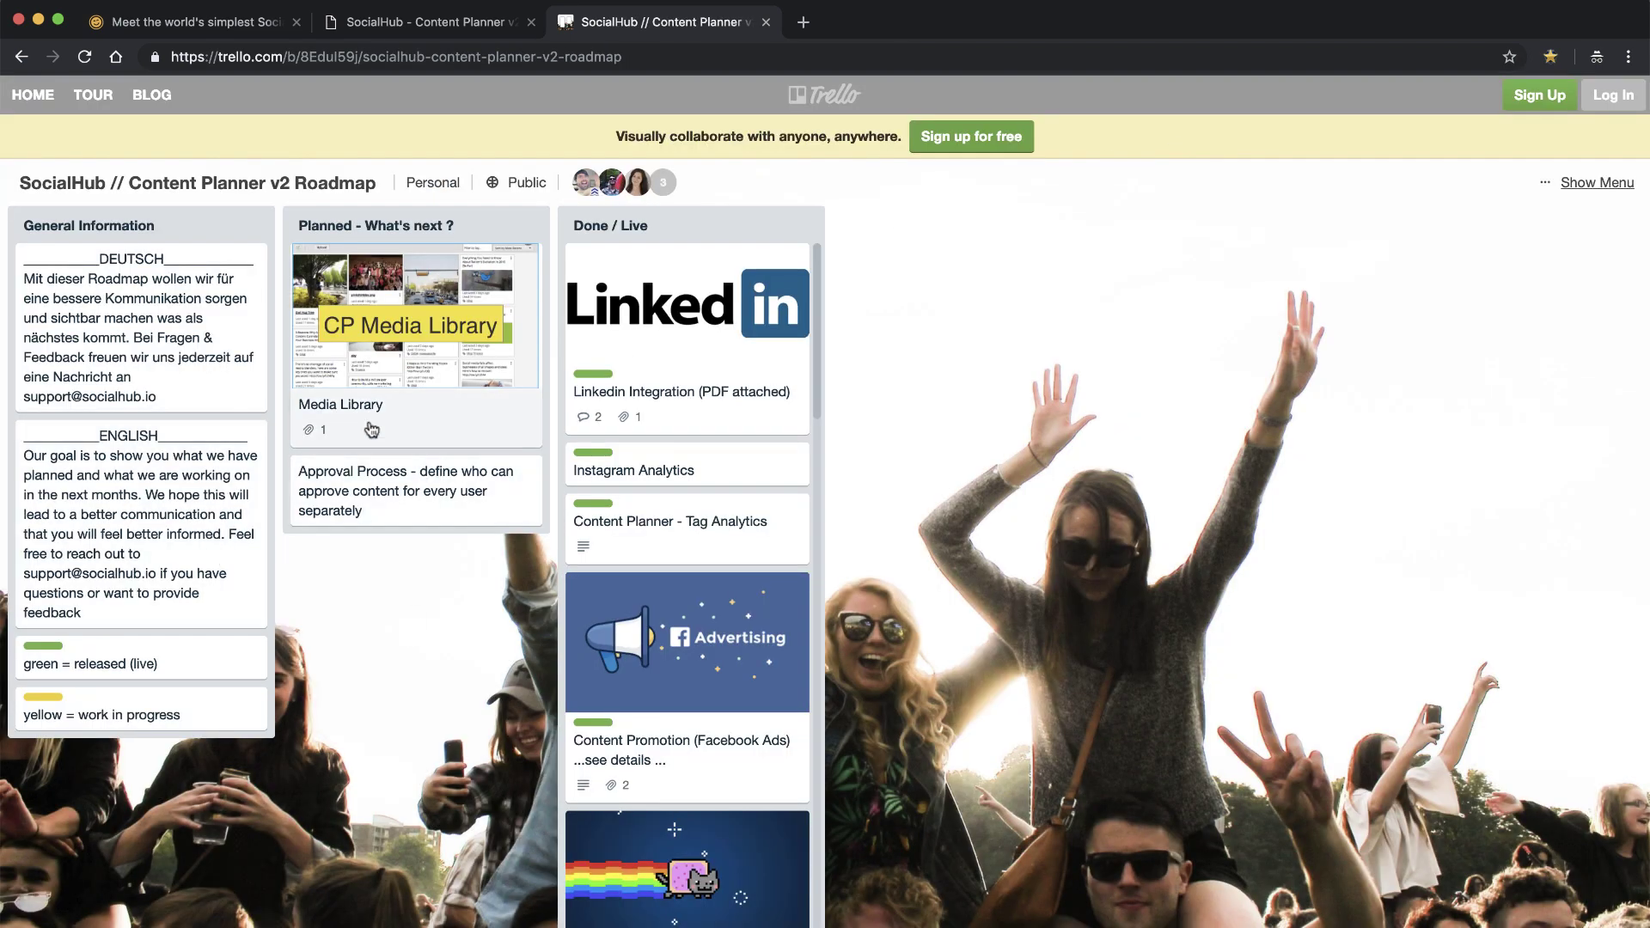
click(216, 19)
click(475, 28)
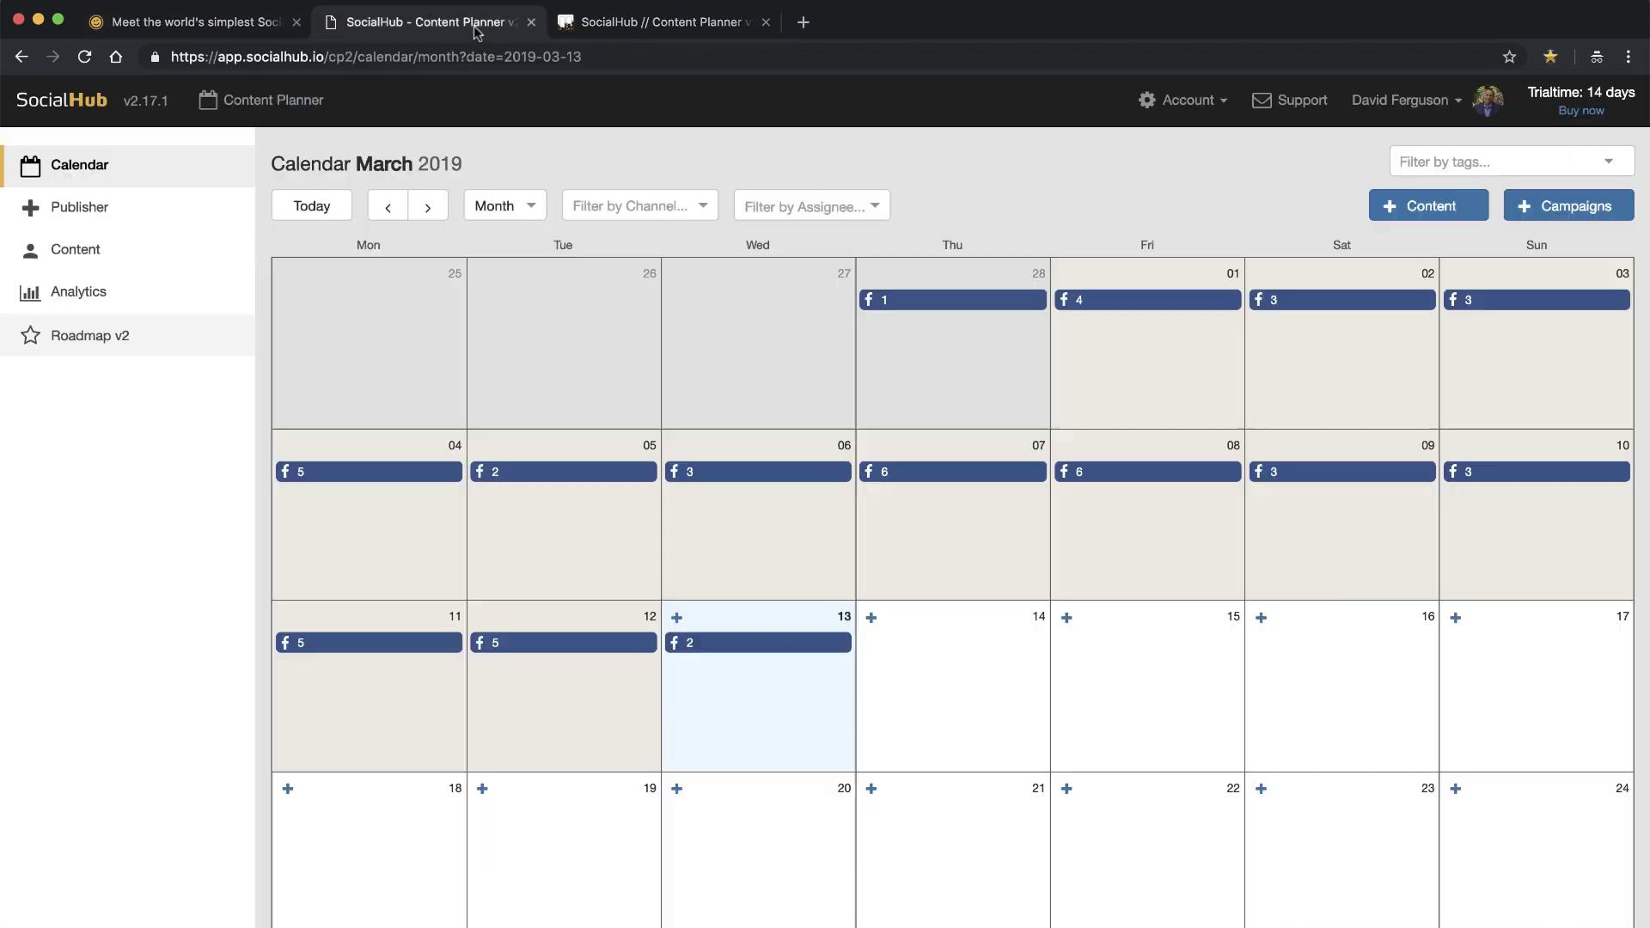
mouse_move(54, 309)
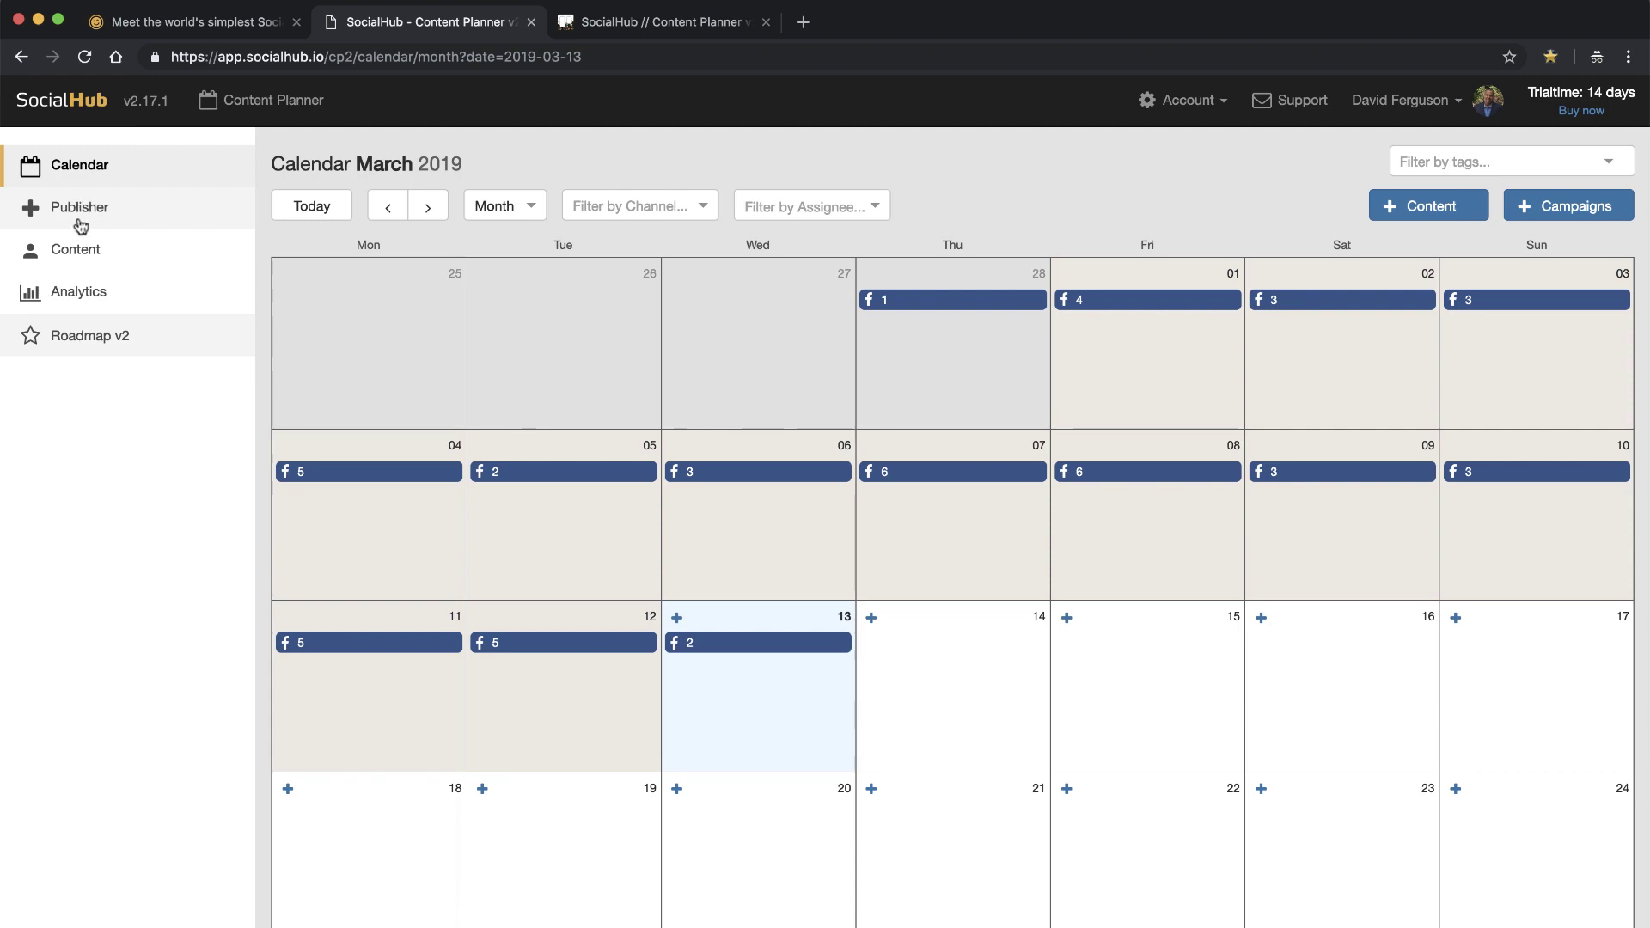